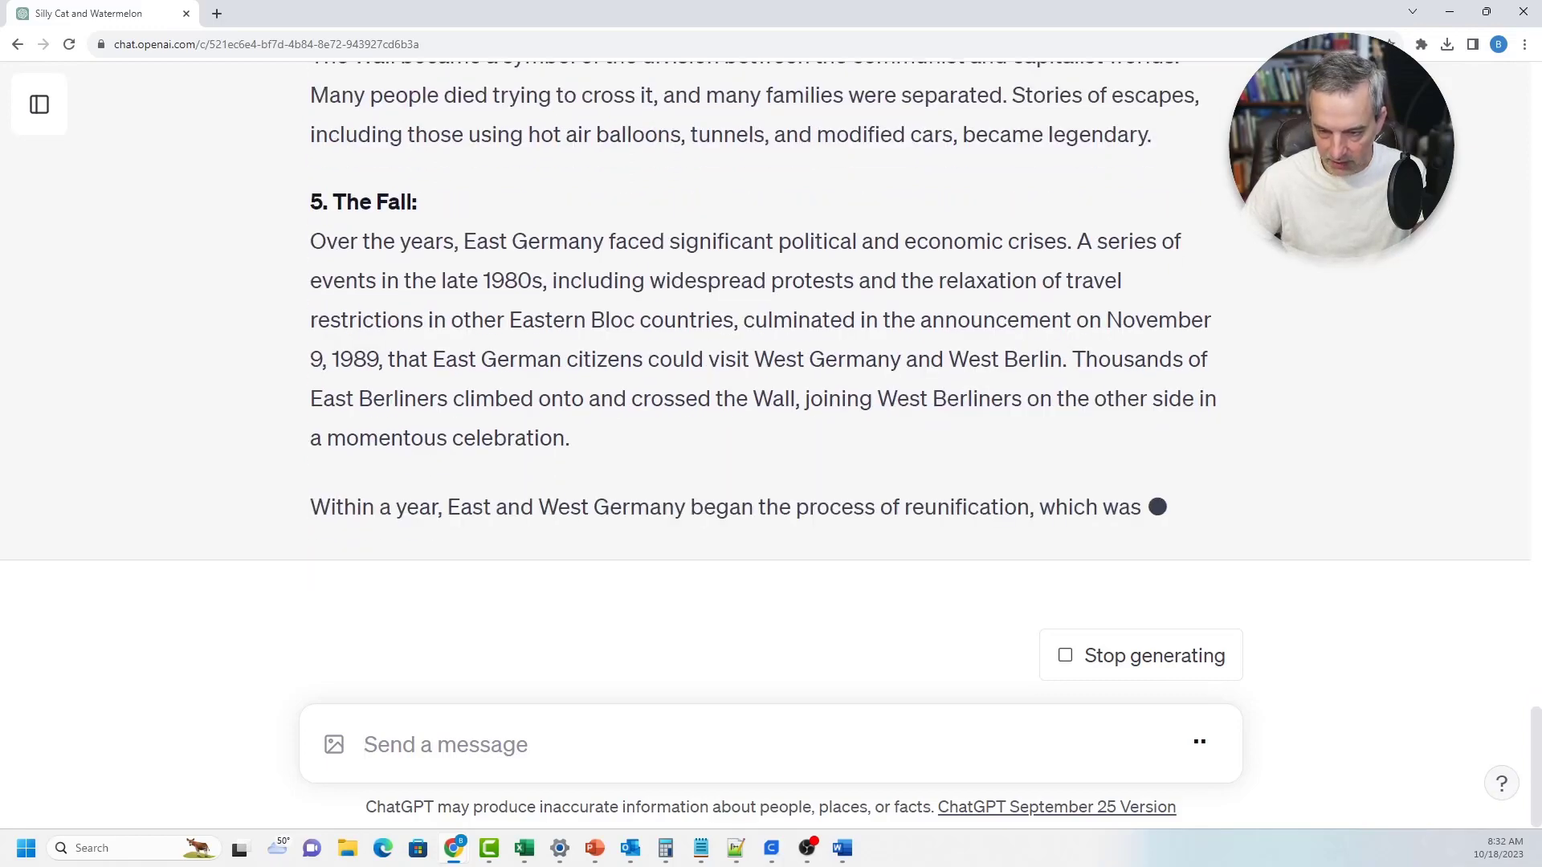
# Scroll back up to the Berlin Wall answer and highlight its Background paragraph
pyautogui.scroll(15, 771, 402)
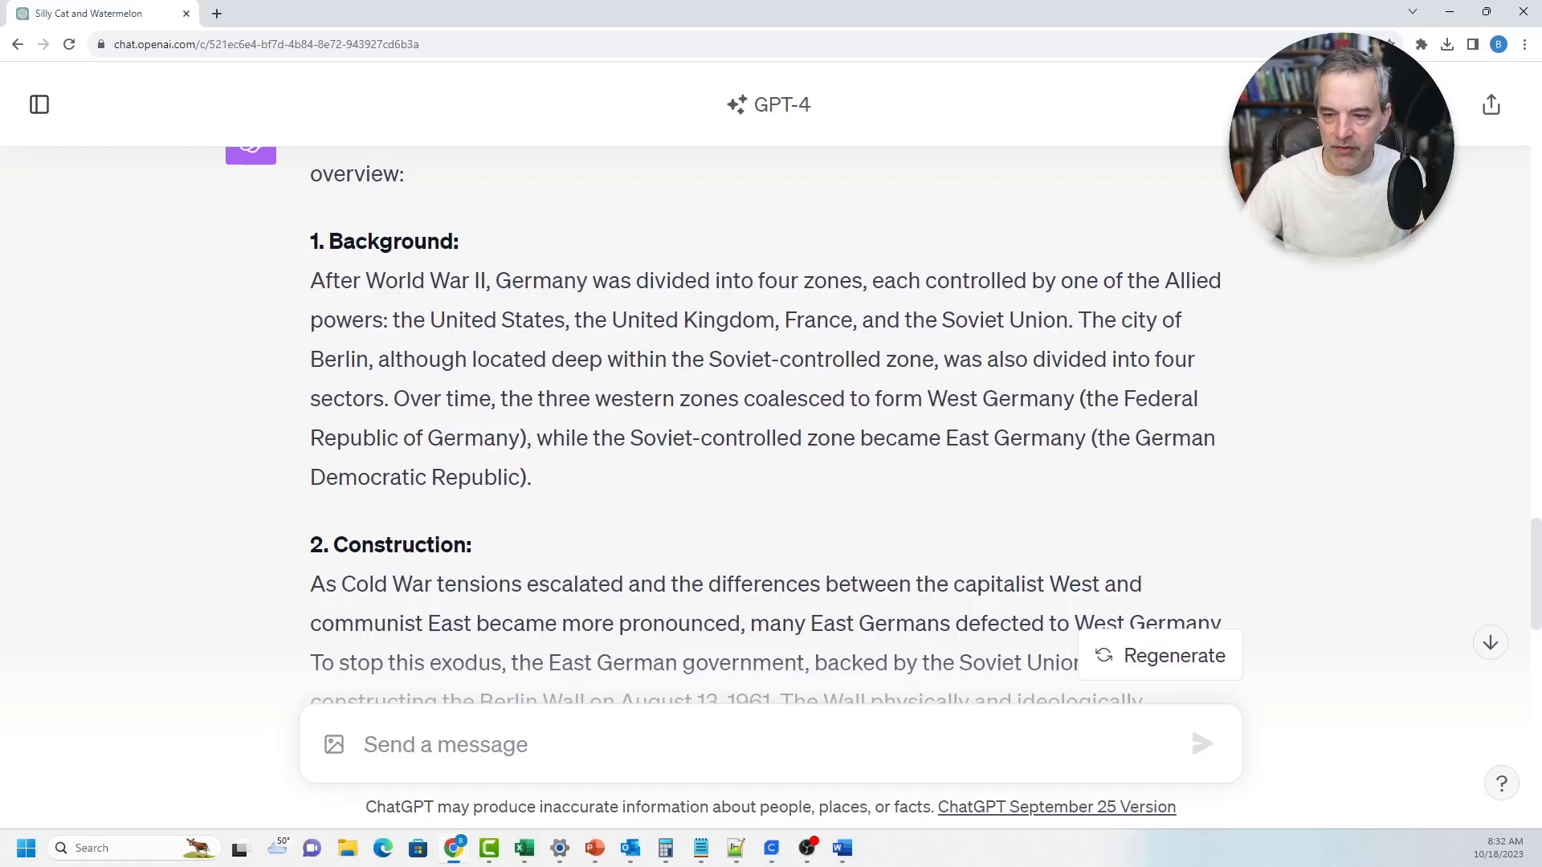
pyautogui.moveTo(311, 280); pyautogui.dragTo(532, 477)
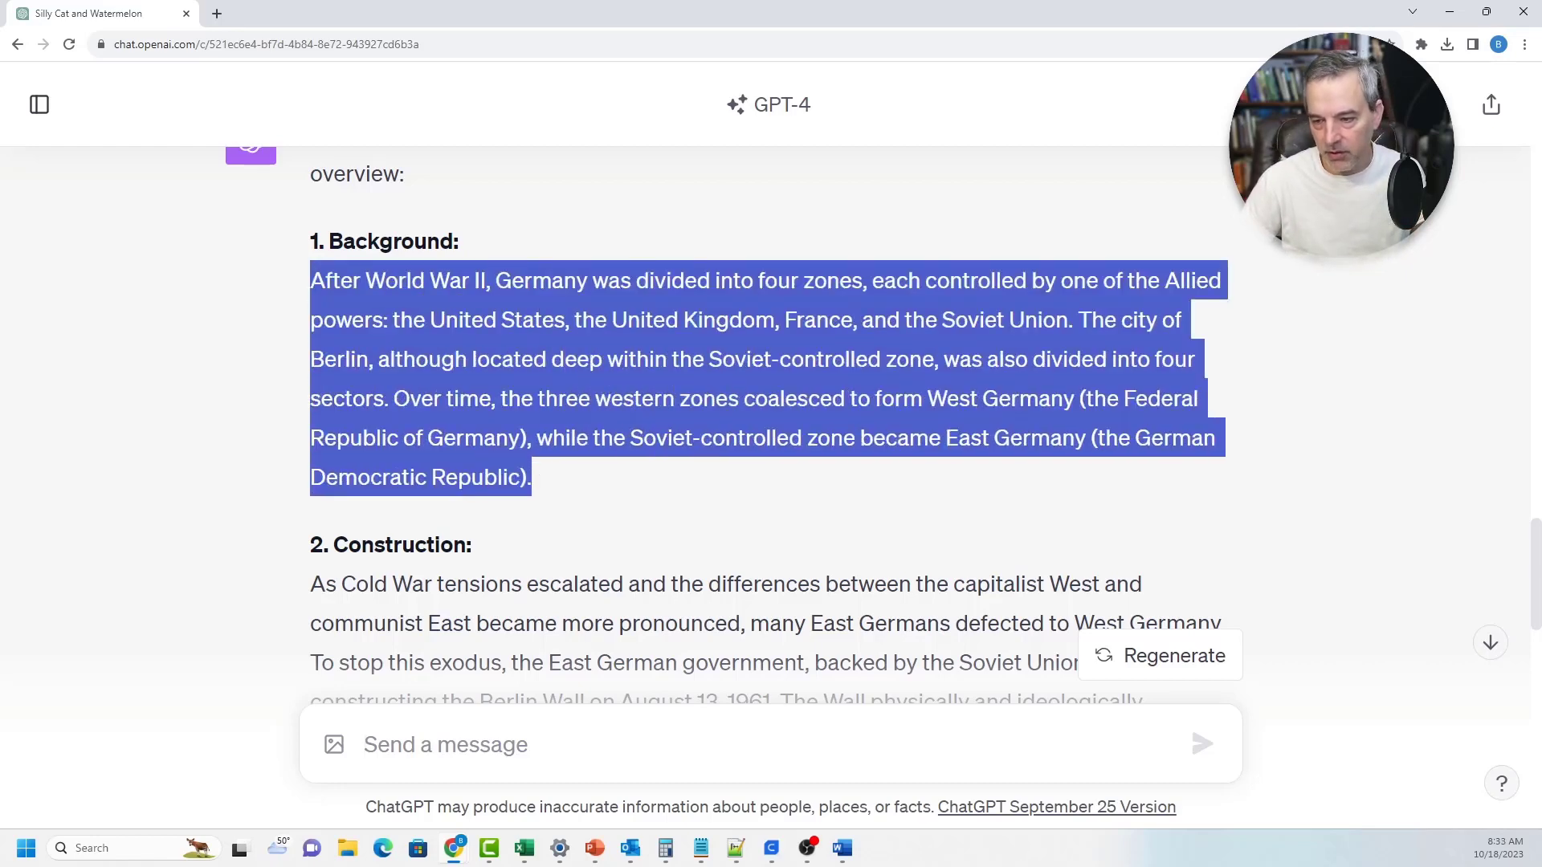
pyautogui.click(532, 477)
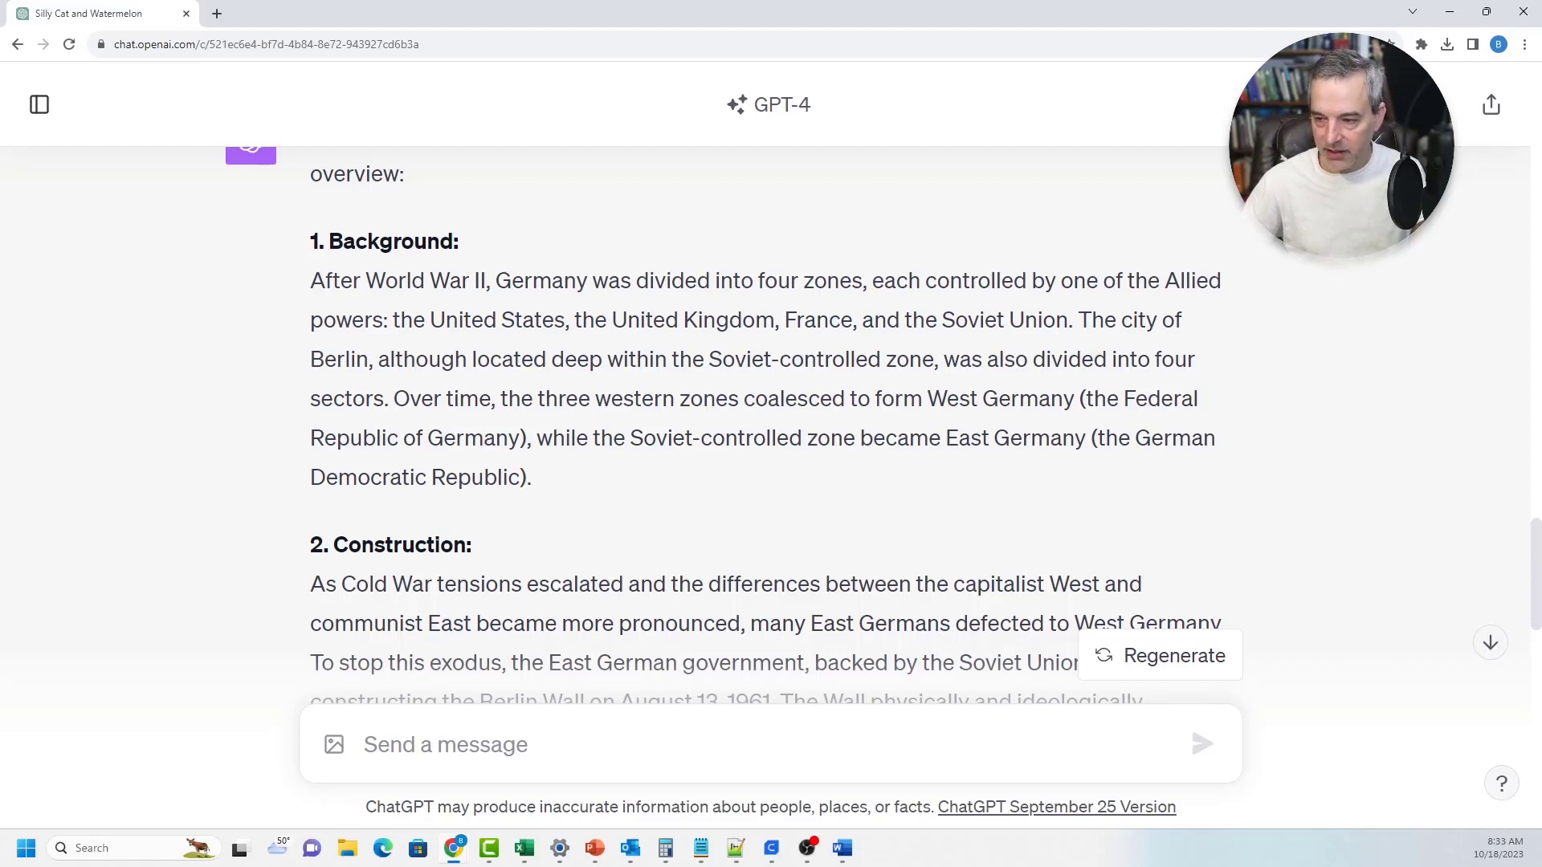
pyautogui.scroll(-3, 767, 402)
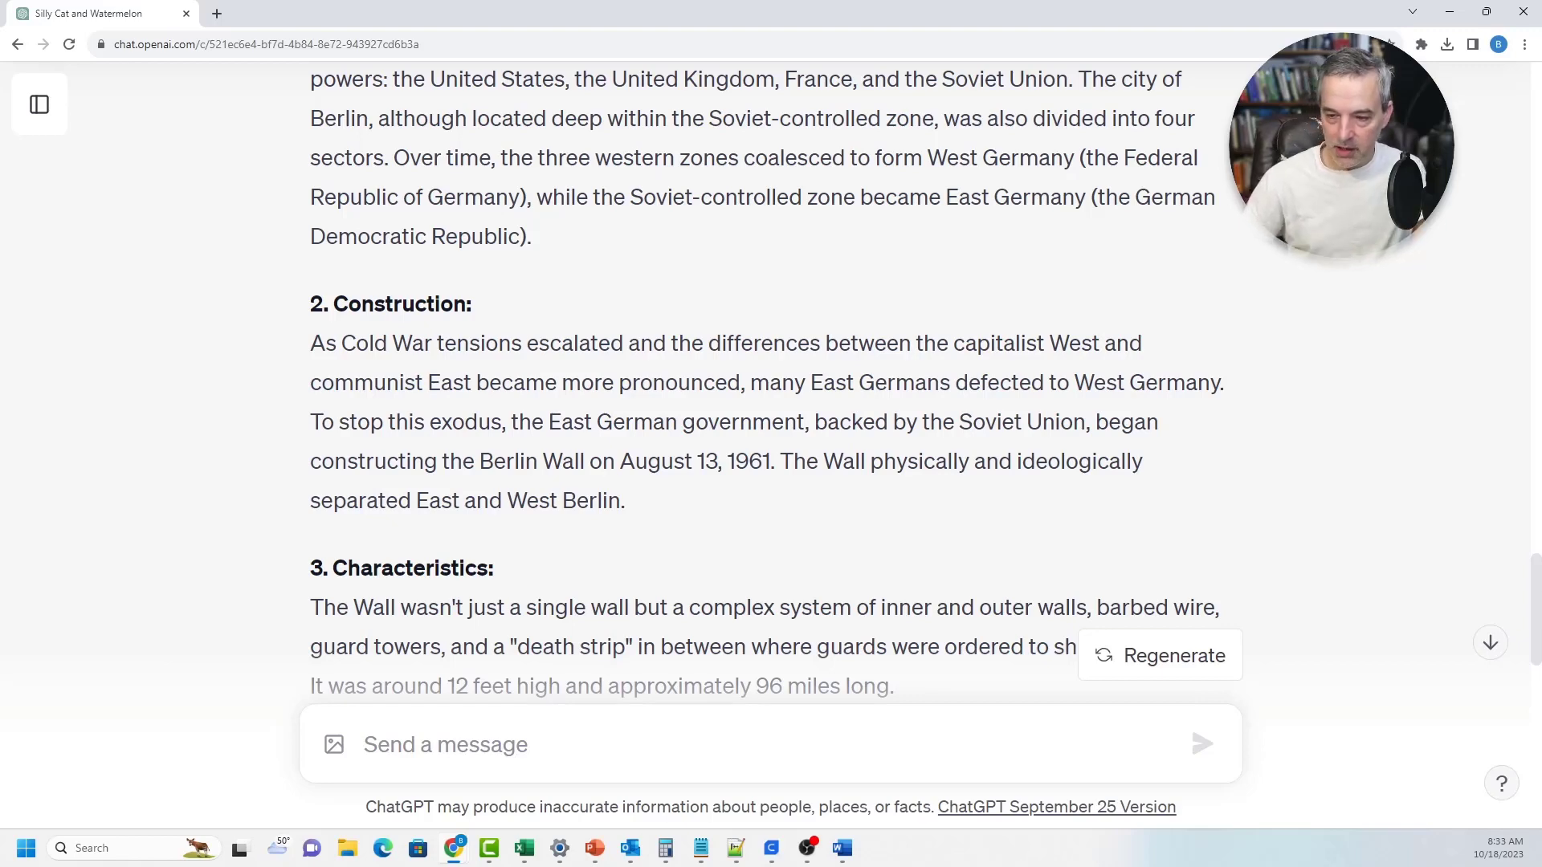
pyautogui.scroll(-5, 771, 386)
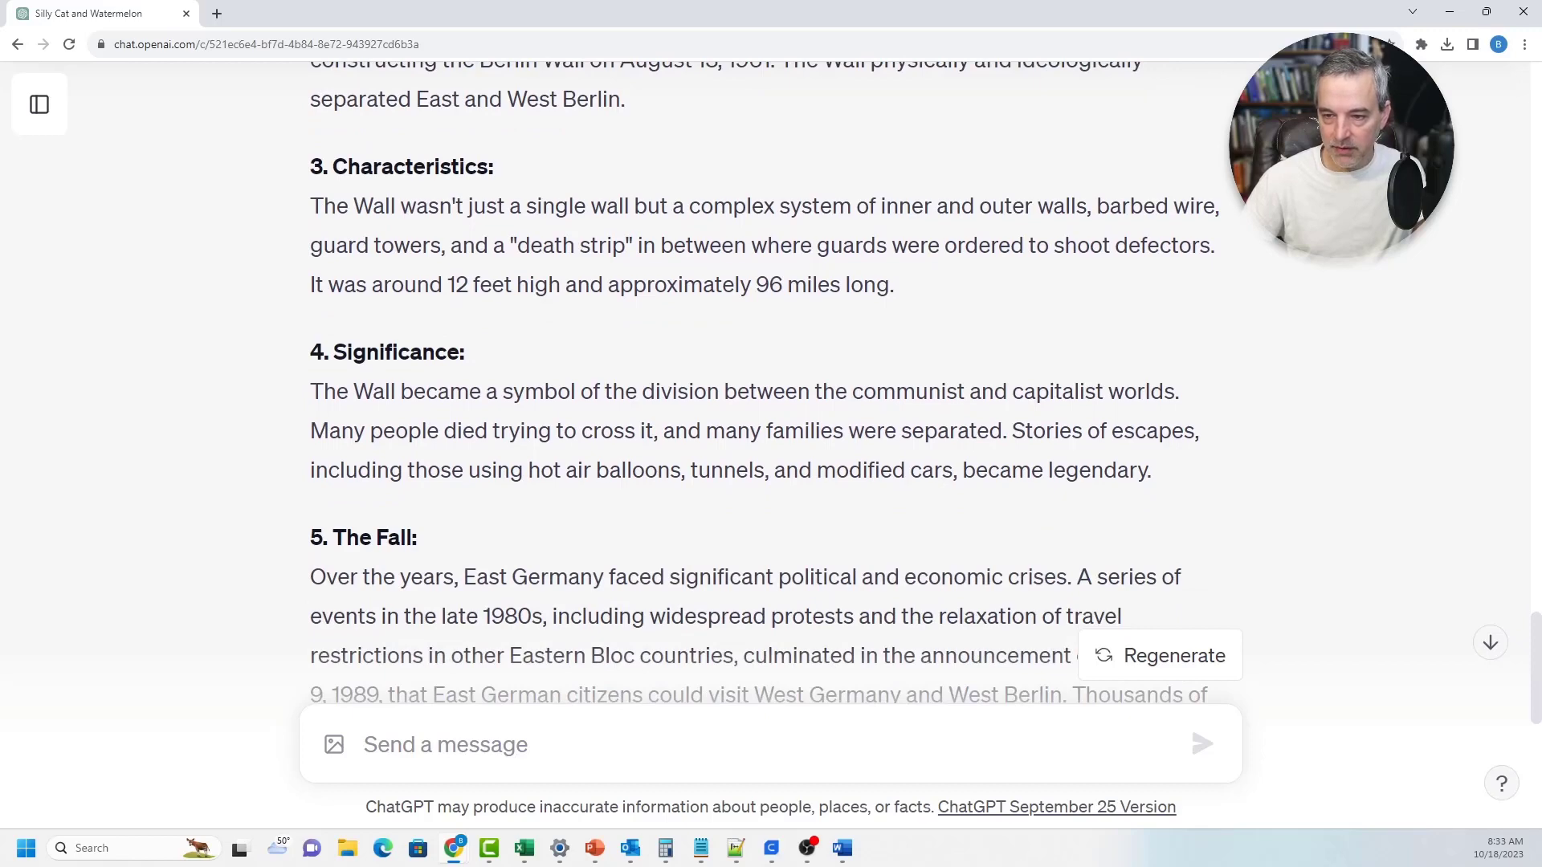
pyautogui.moveTo(310, 206); pyautogui.dragTo(893, 284)
pyautogui.click(894, 284)
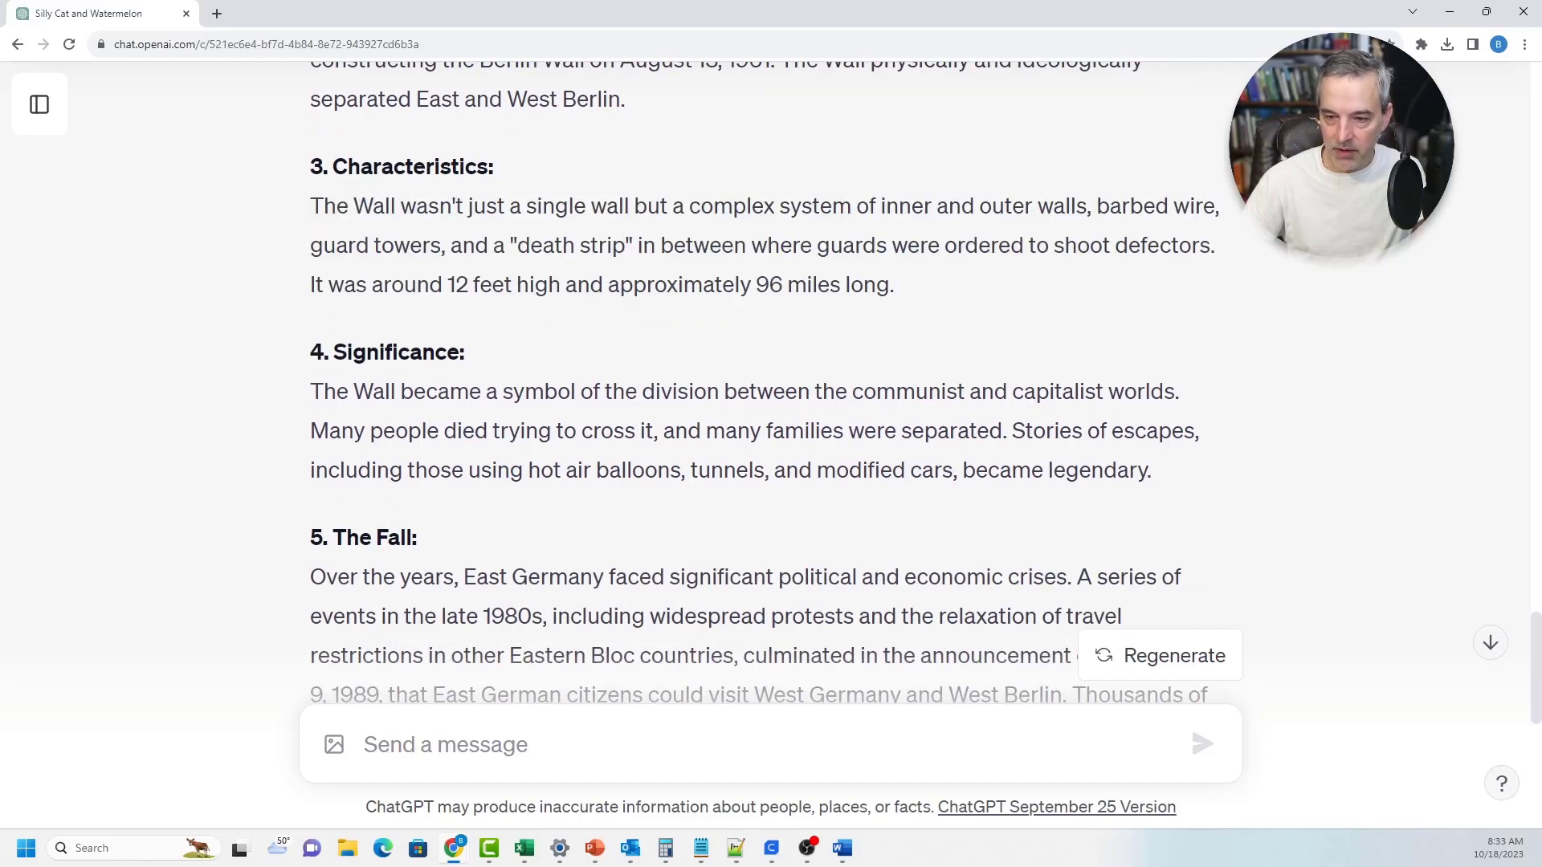
pyautogui.moveTo(309, 352); pyautogui.dragTo(1152, 469)
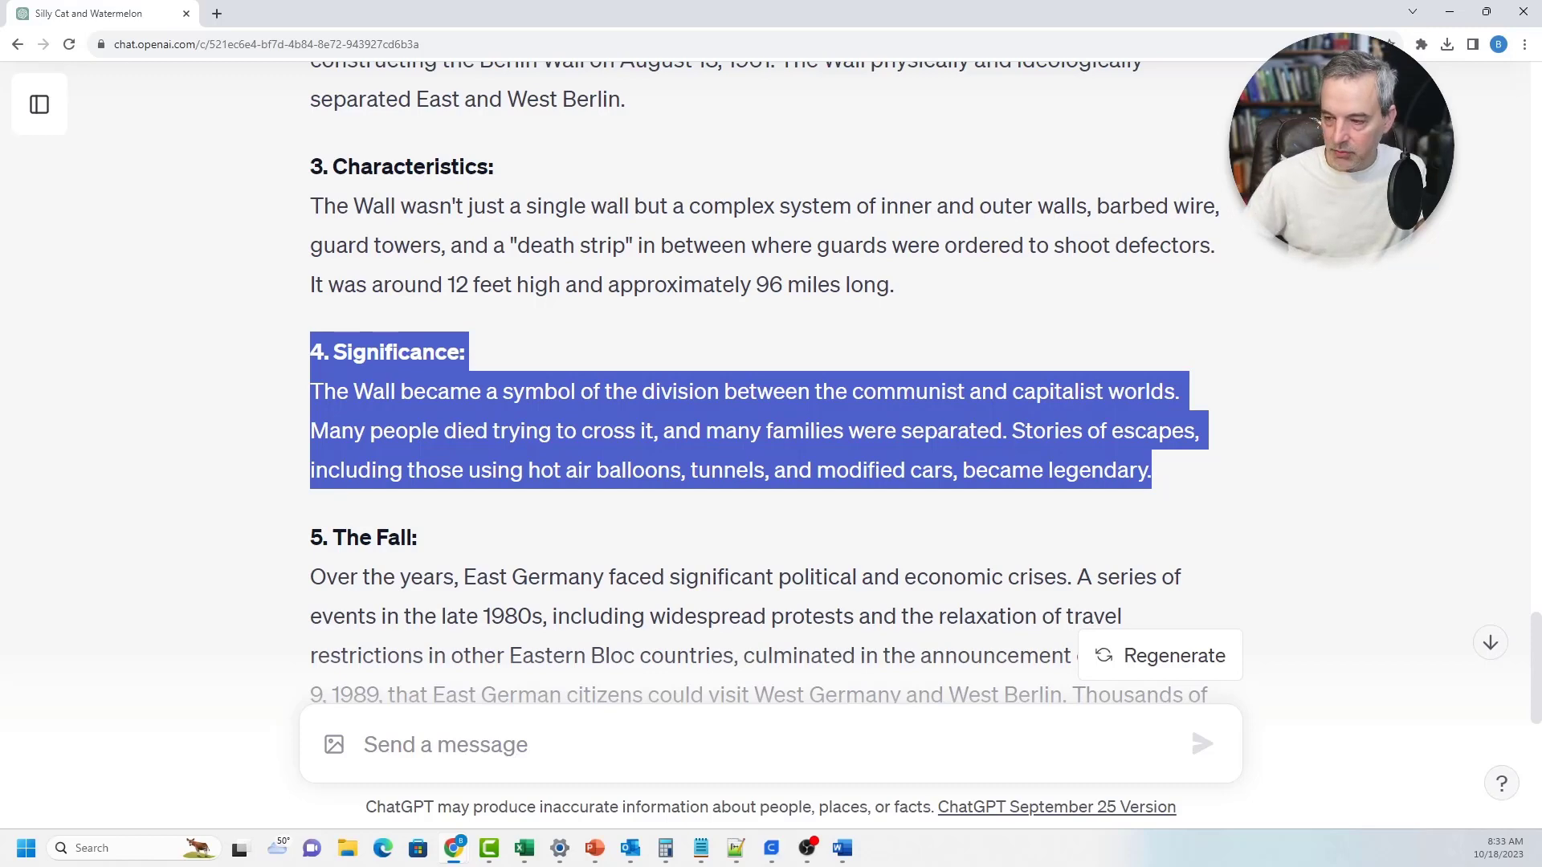
pyautogui.scroll(-4, 762, 382)
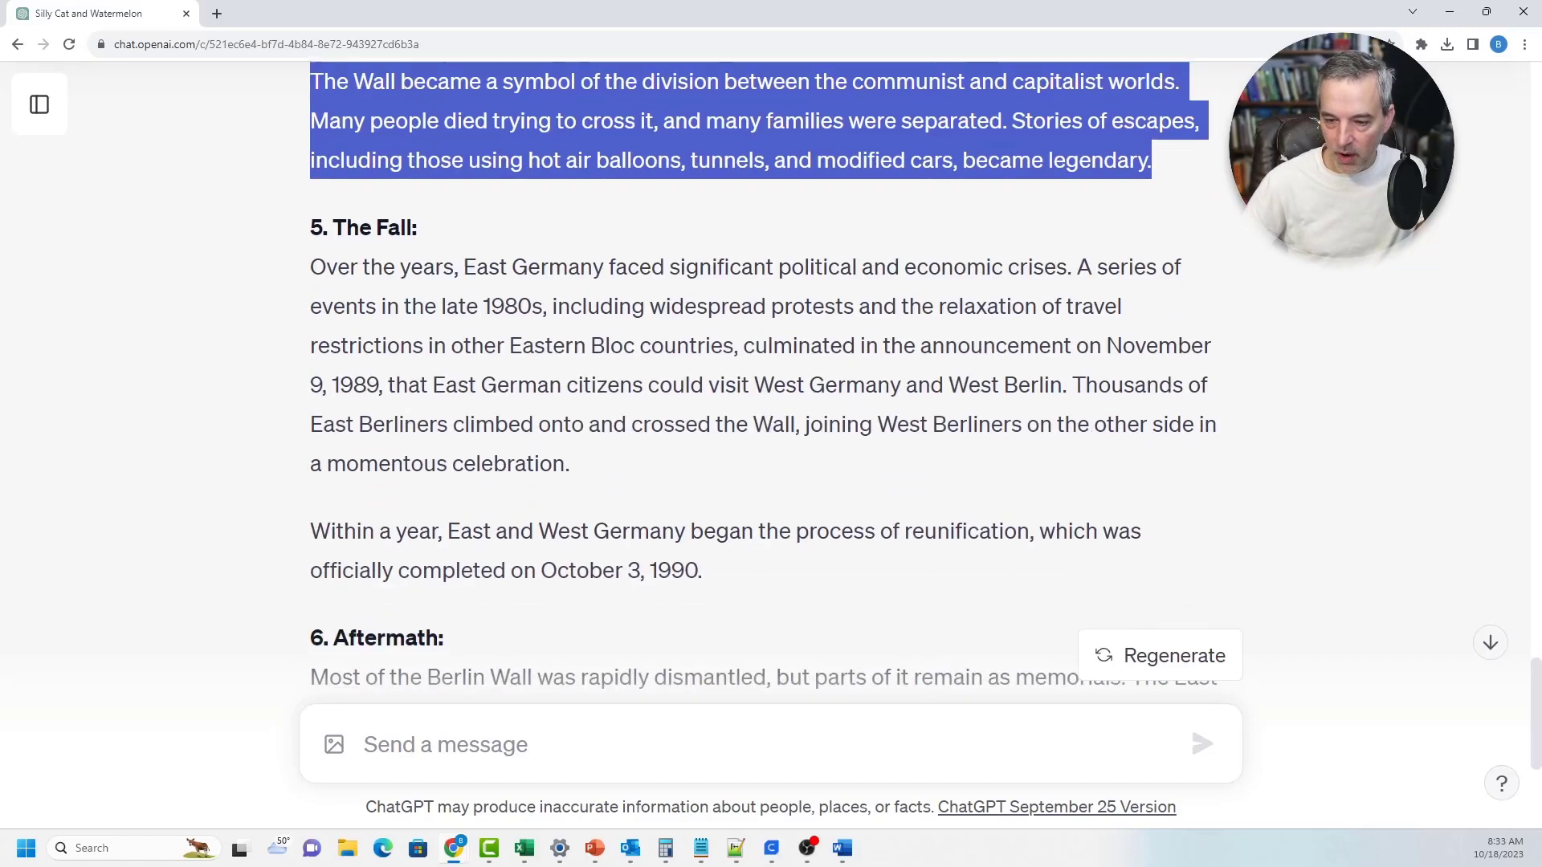
pyautogui.moveTo(311, 256); pyautogui.dragTo(570, 452)
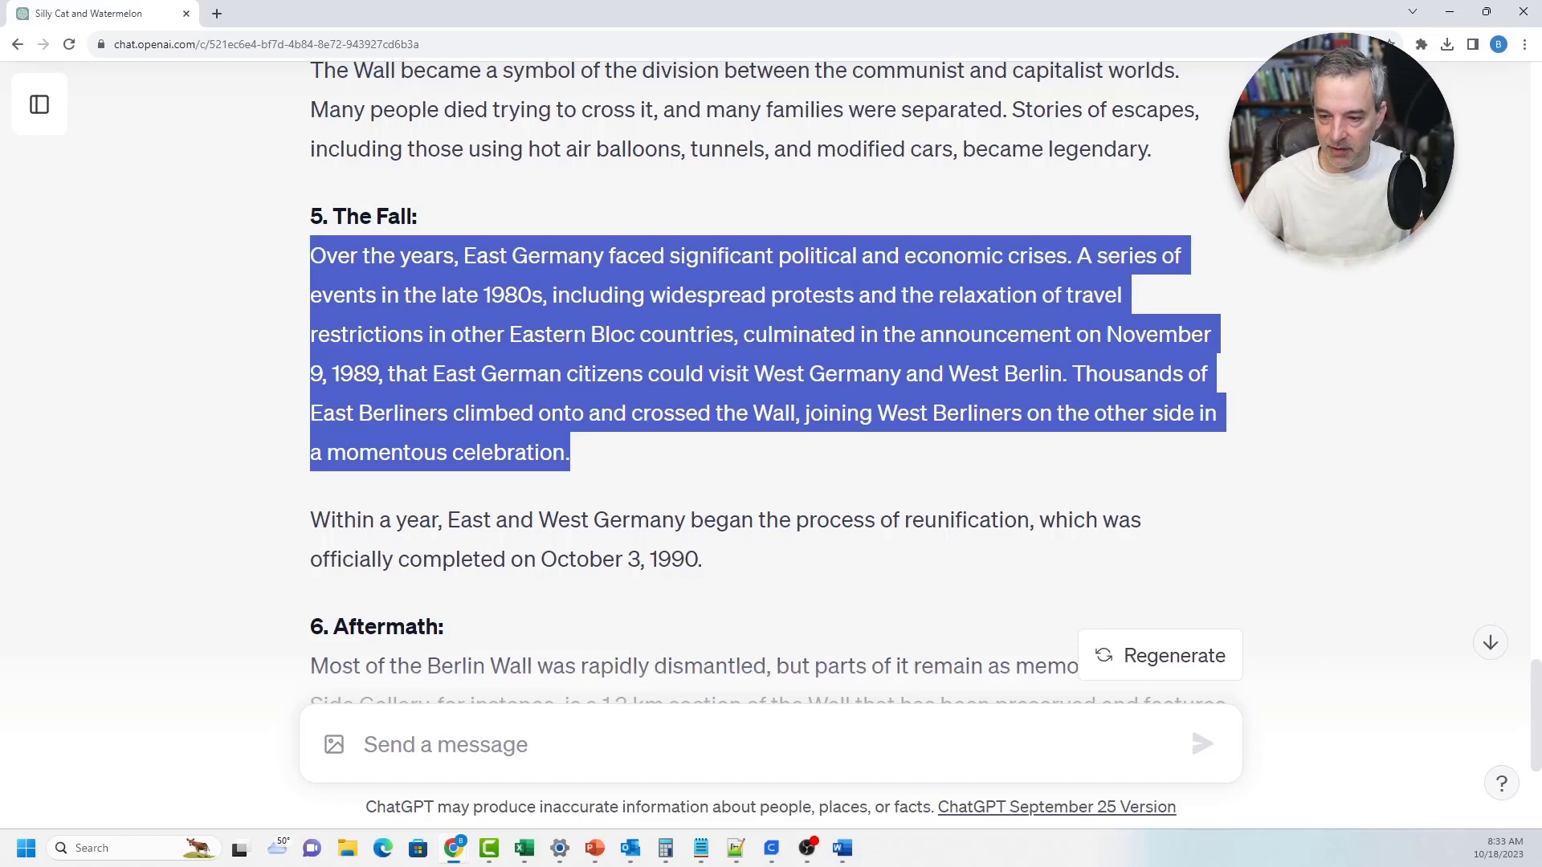
pyautogui.scroll(-5, 771, 401)
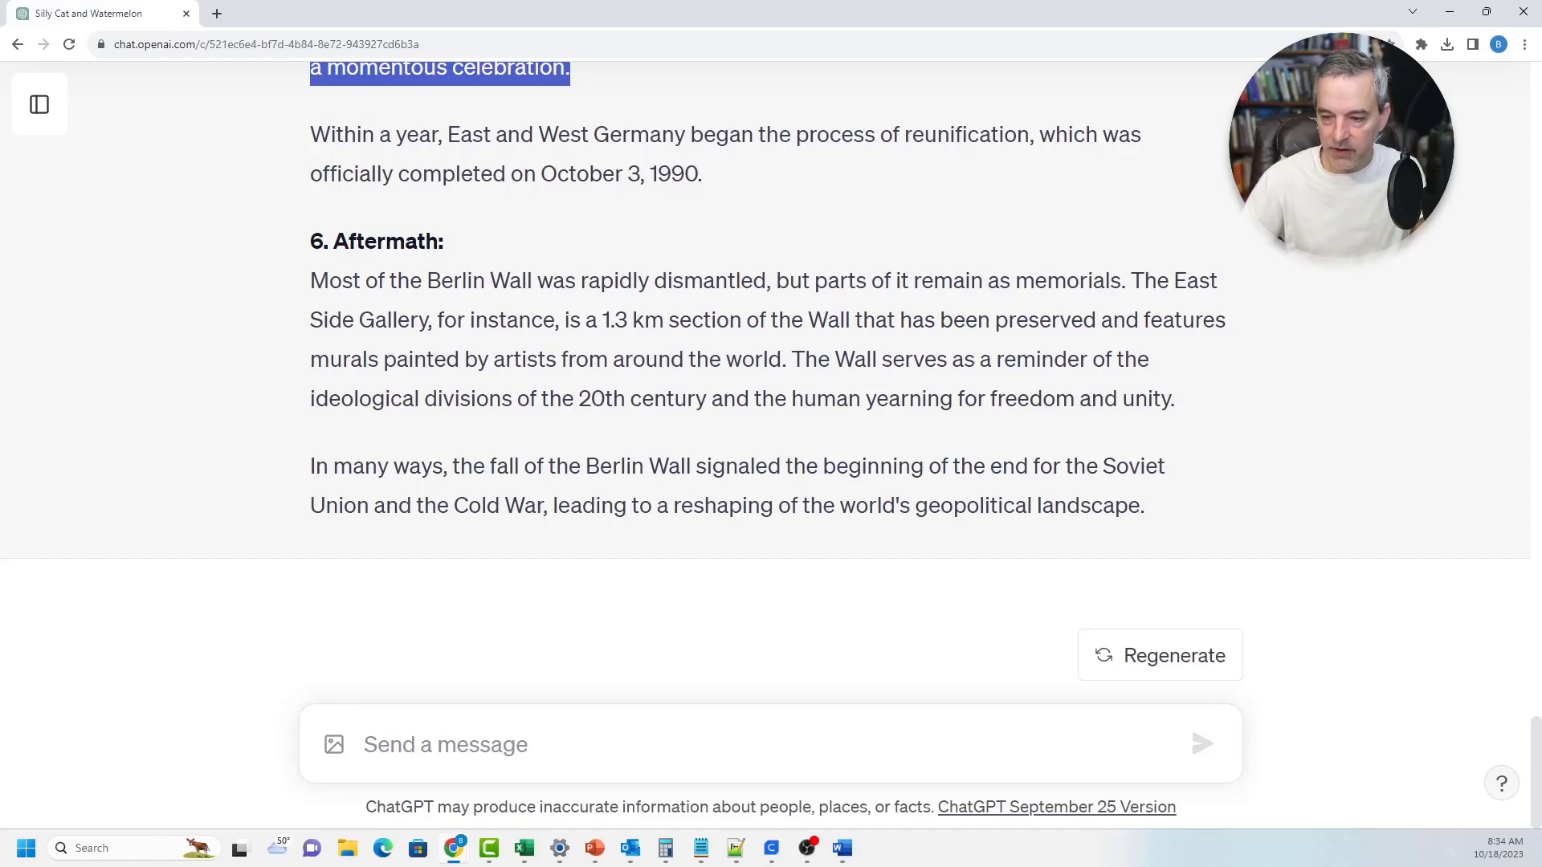
pyautogui.scroll(4, 771, 442)
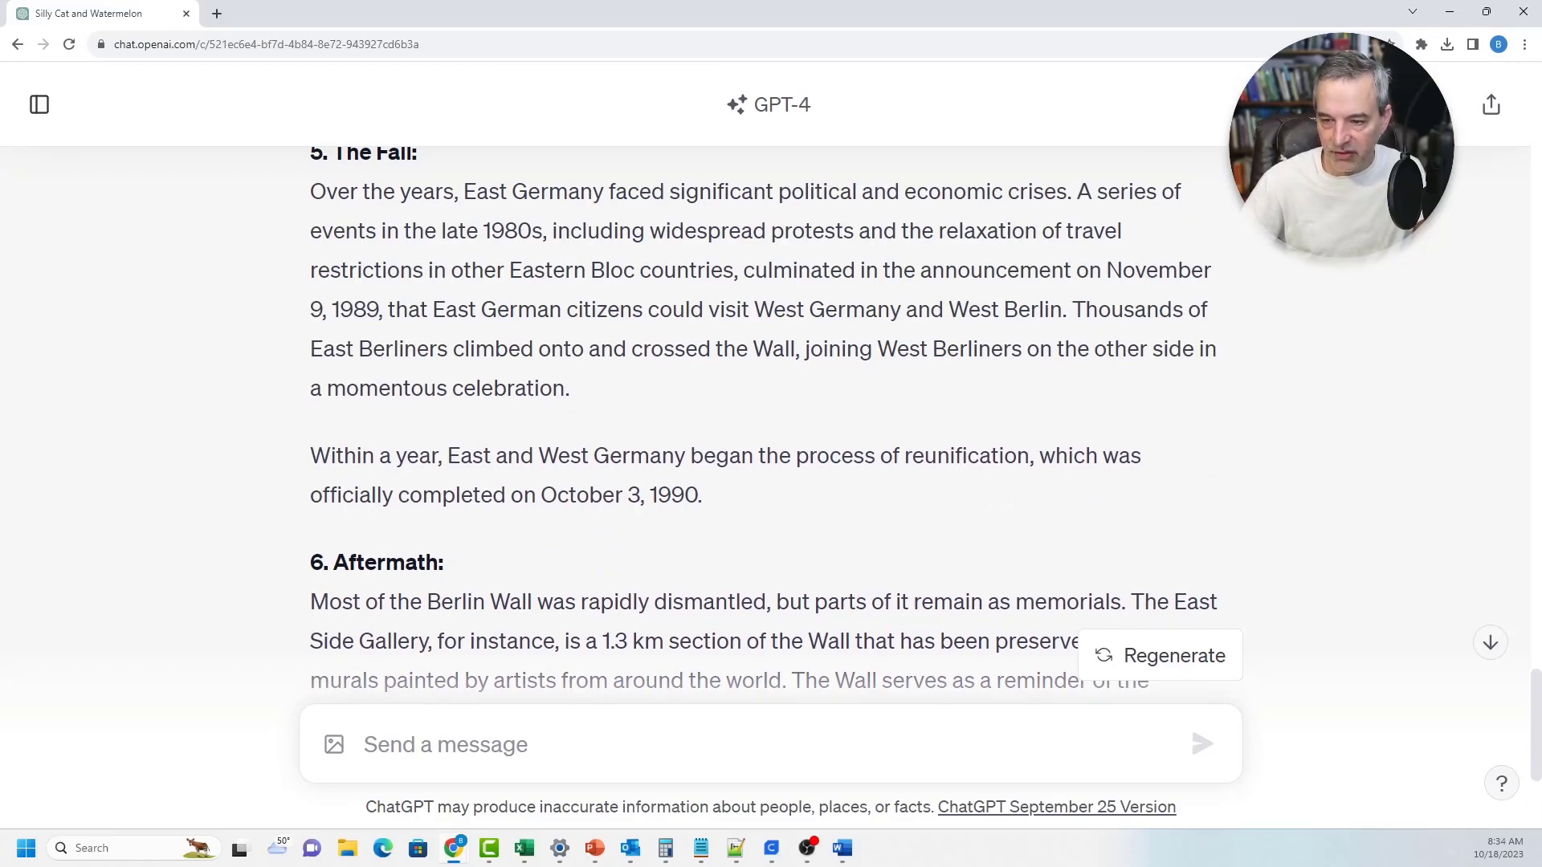
pyautogui.moveTo(433, 310); pyautogui.dragTo(635, 281)
pyautogui.scroll(1, 763, 425)
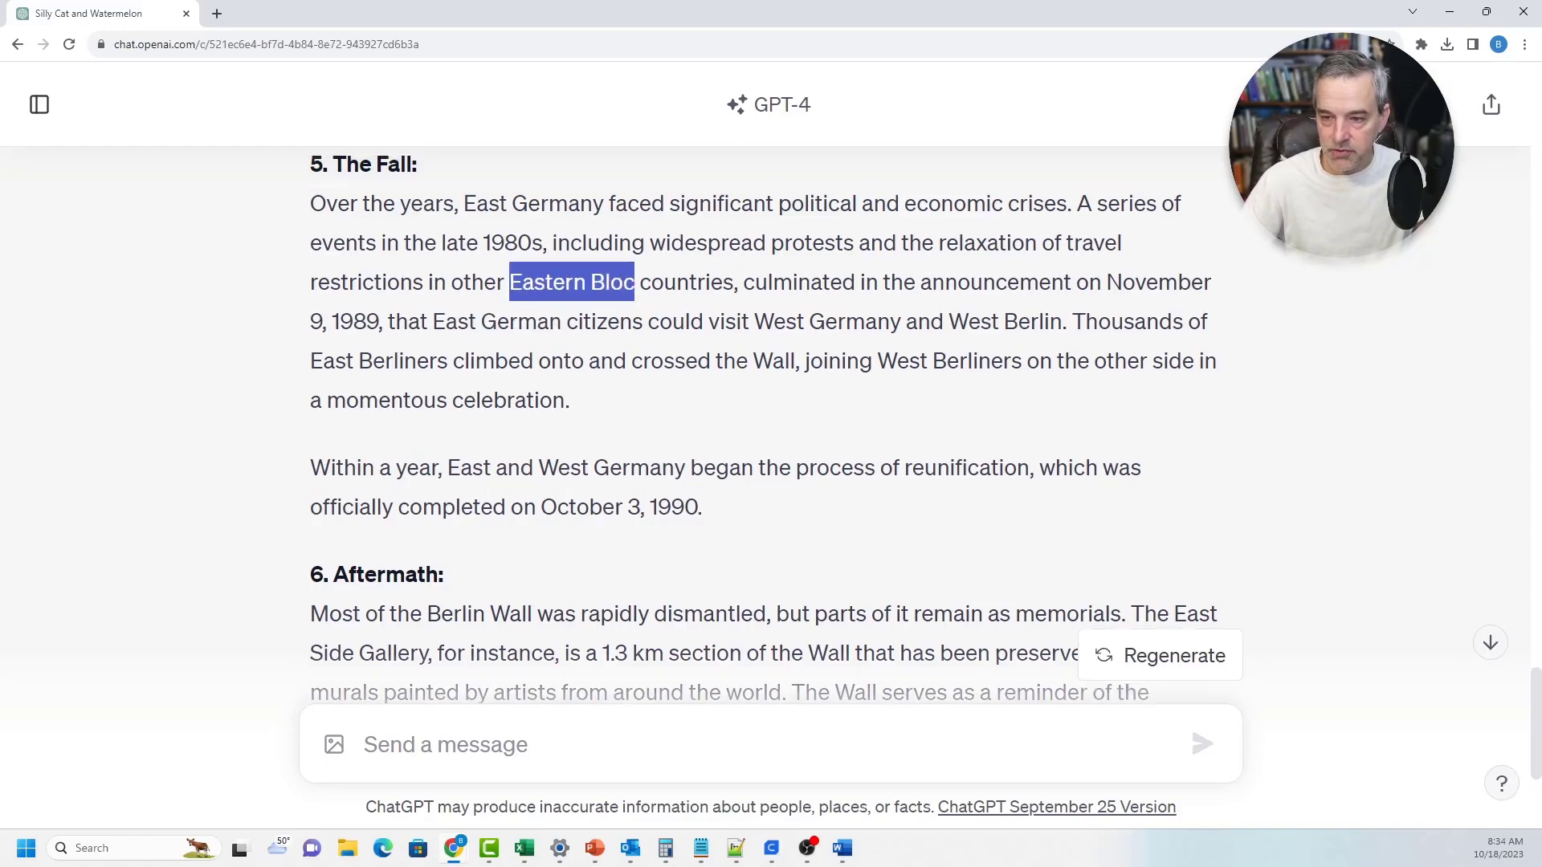
pyautogui.scroll(3, 763, 425)
pyautogui.scroll(4, 763, 426)
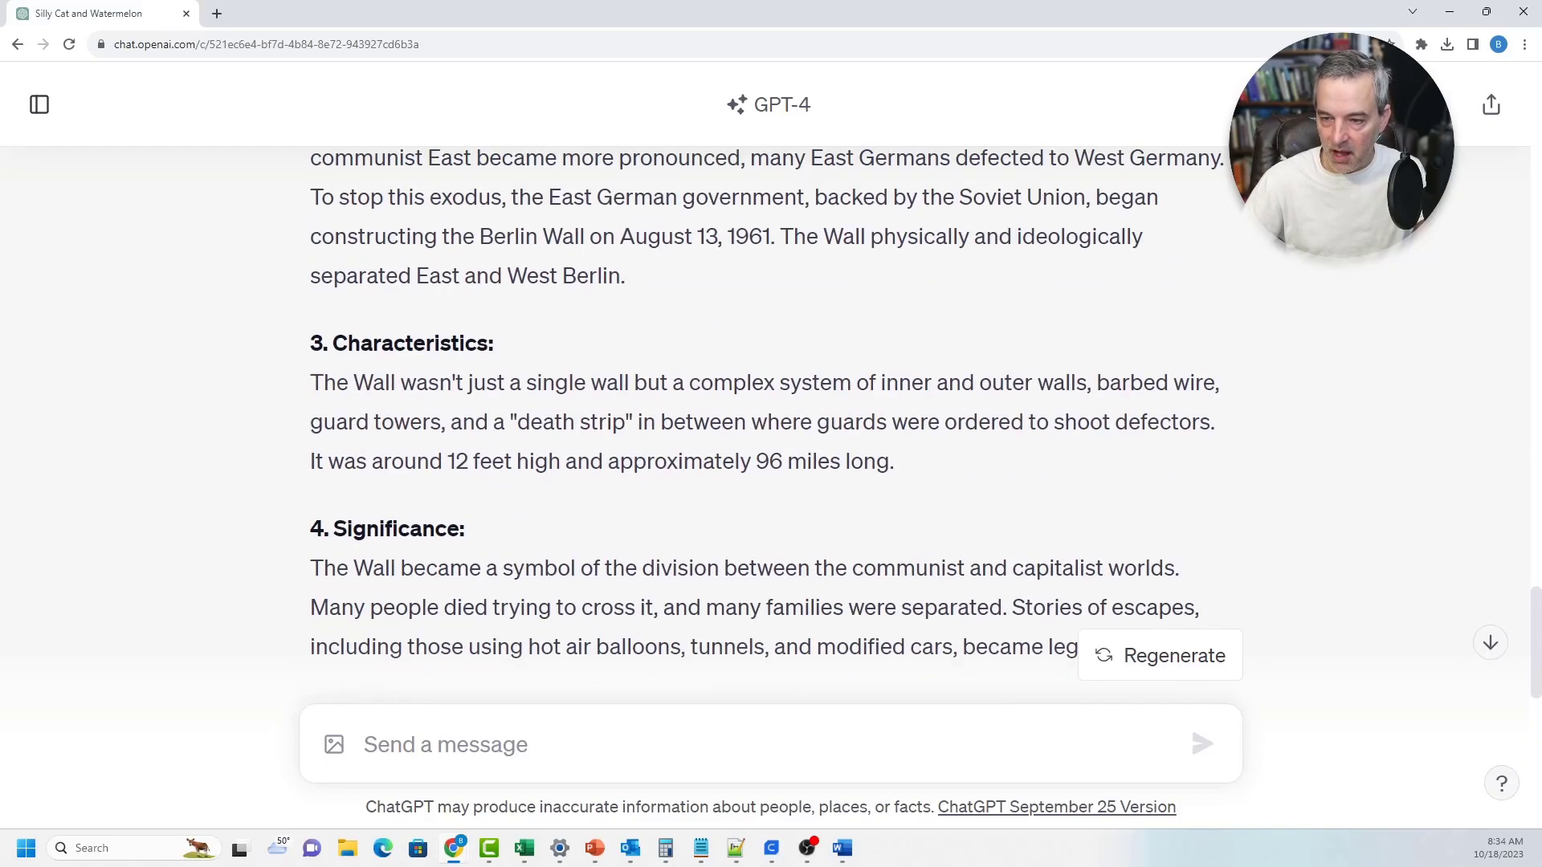
pyautogui.scroll(2, 763, 426)
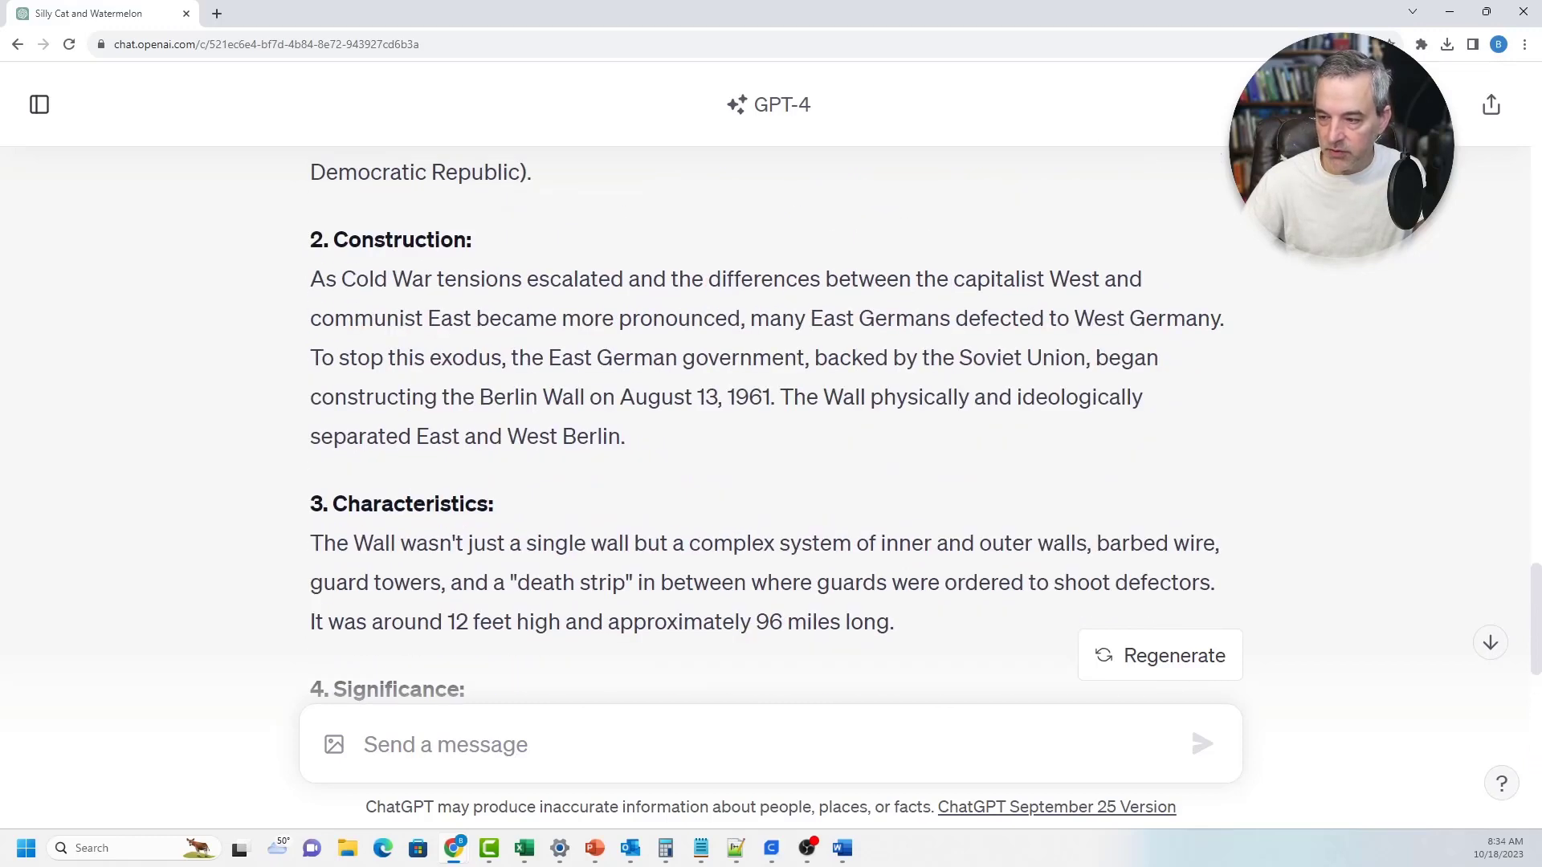
pyautogui.scroll(3, 763, 425)
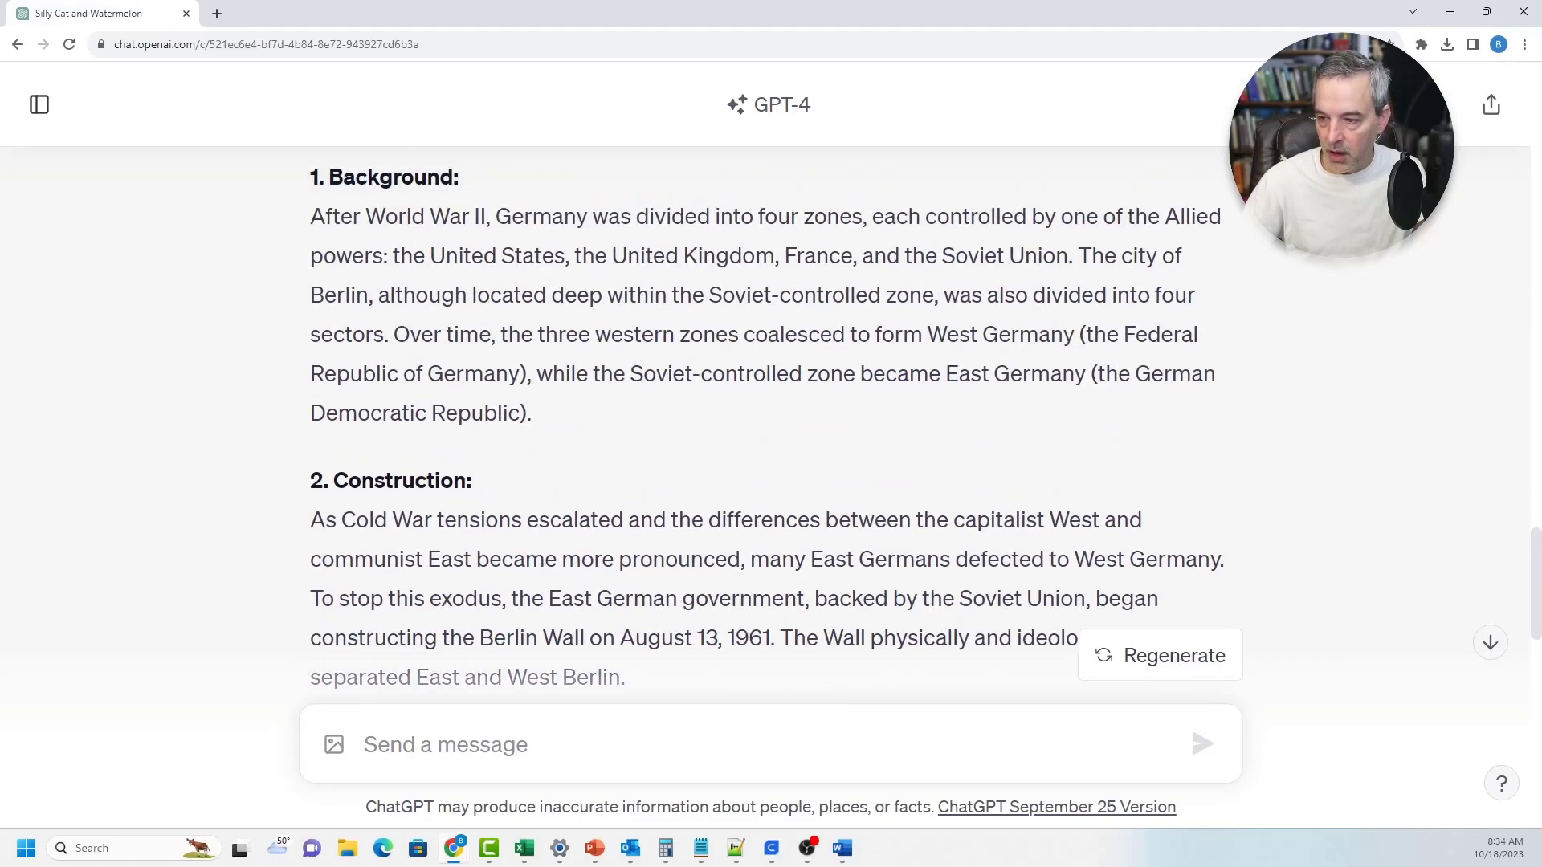
pyautogui.scroll(-2, 762, 426)
pyautogui.moveTo(705, 359); pyautogui.dragTo(1044, 359)
pyautogui.scroll(3, 763, 425)
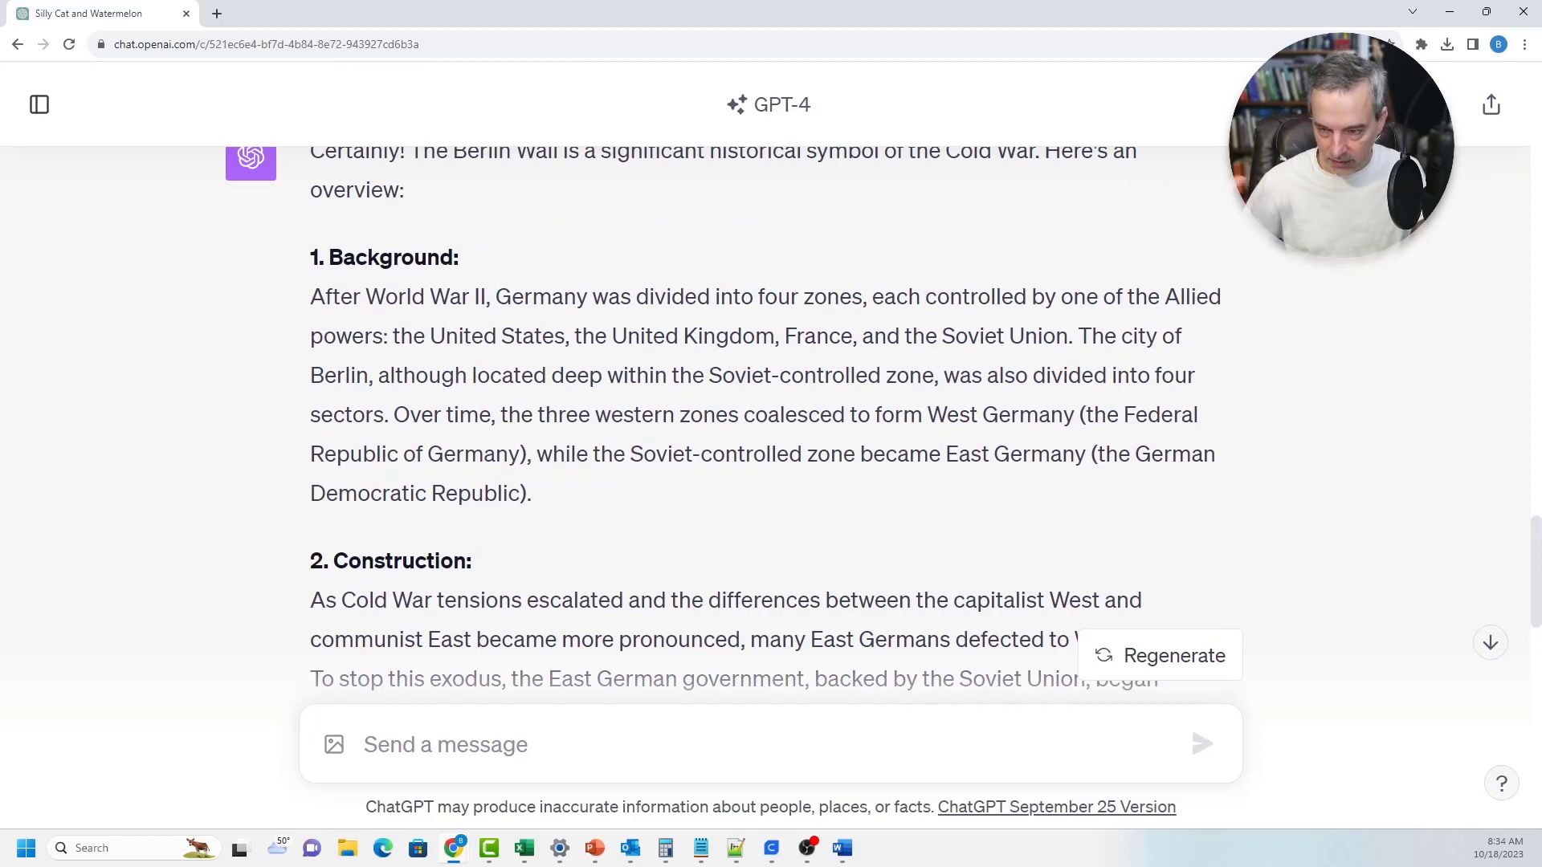
pyautogui.moveTo(430, 336); pyautogui.dragTo(1080, 336)
pyautogui.scroll(4, 763, 426)
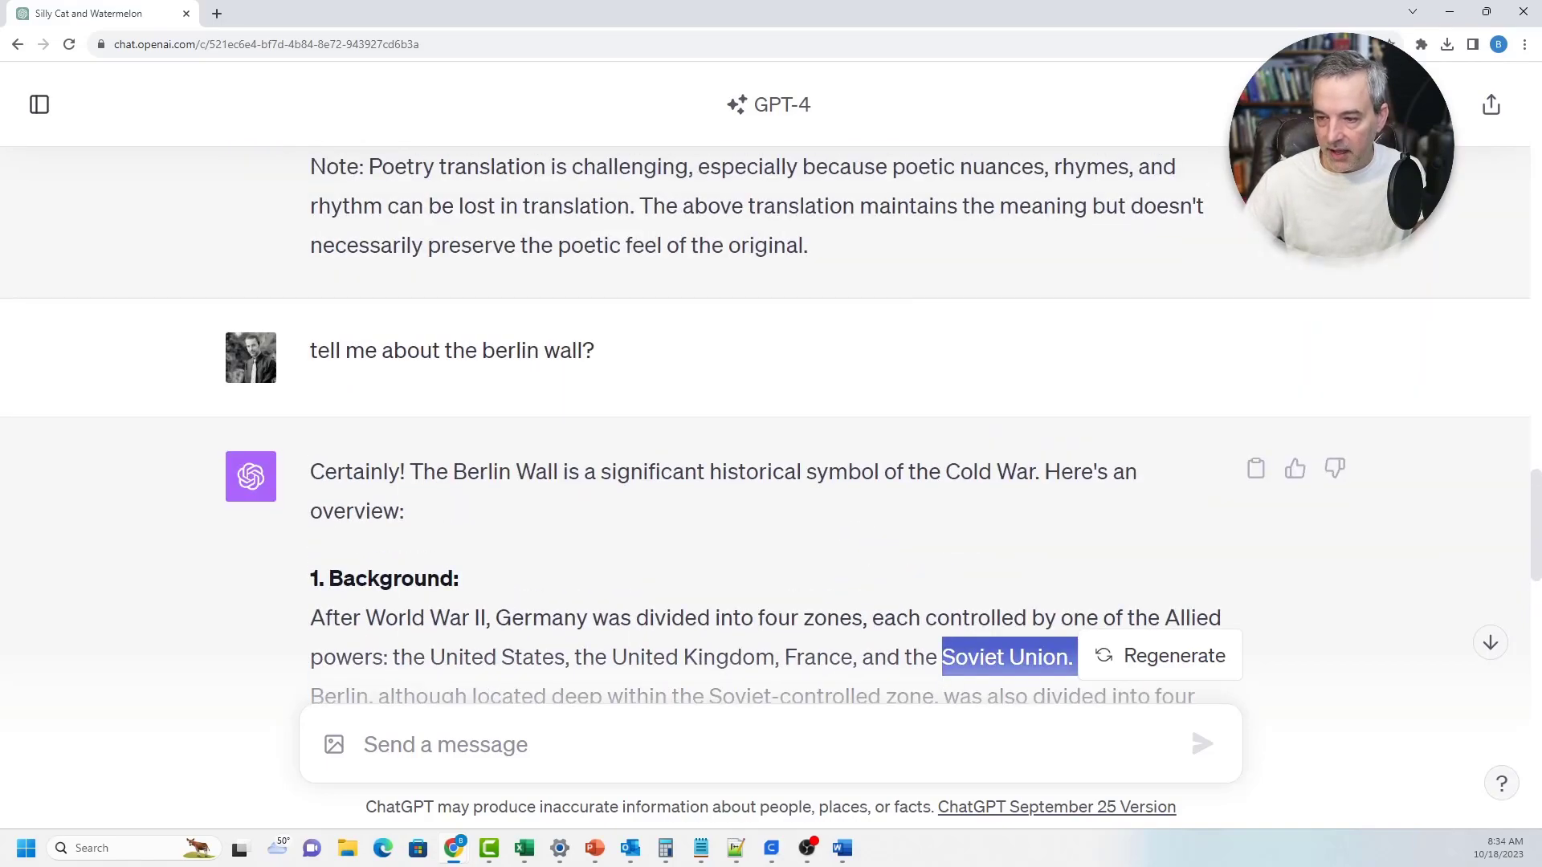
pyautogui.scroll(-15, 763, 394)
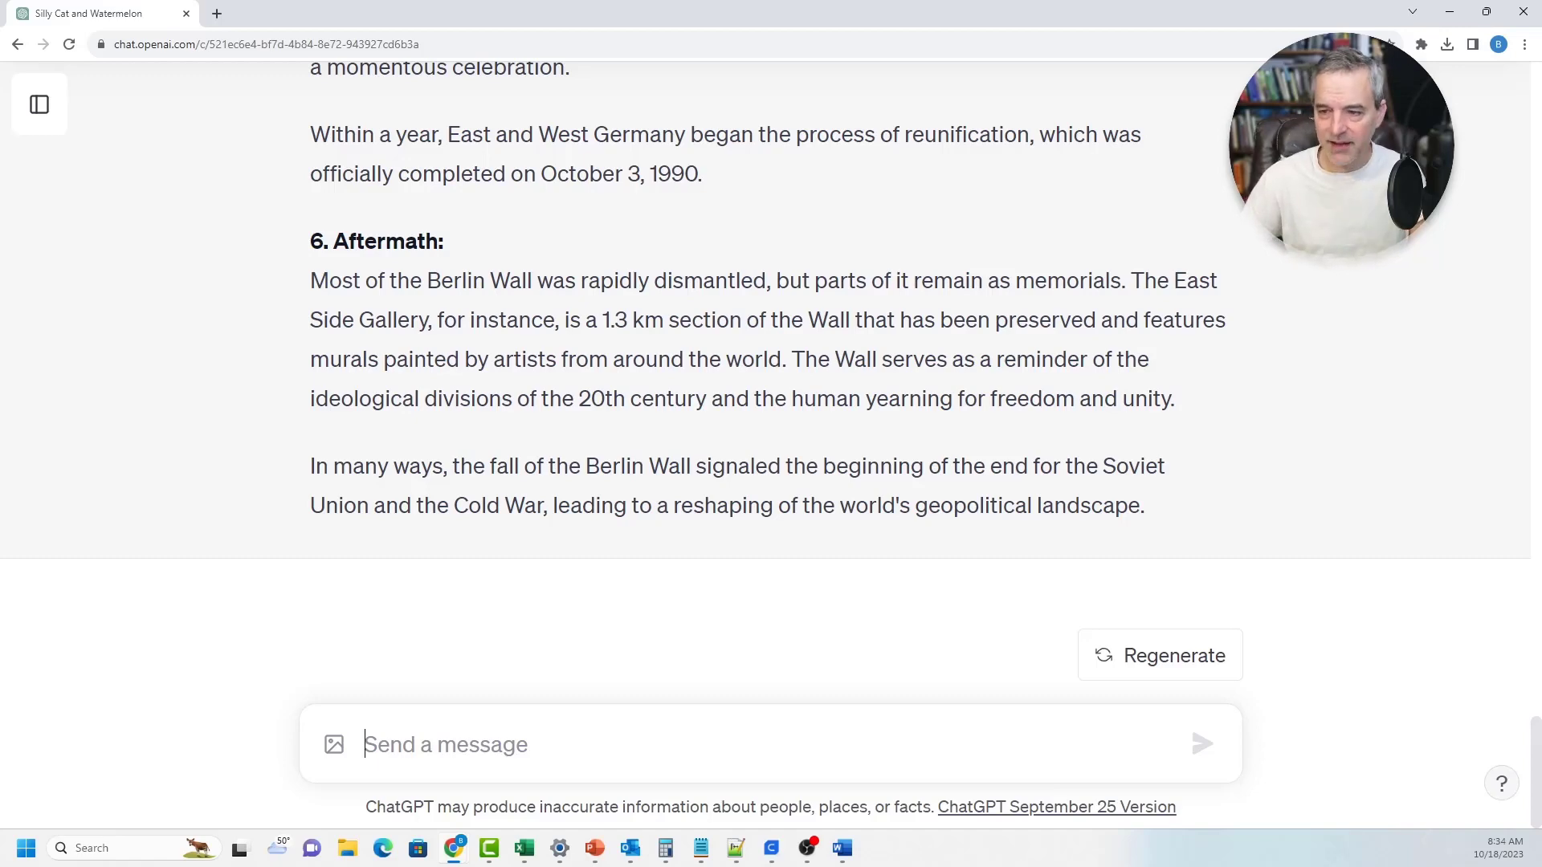
# Ask when East and West Germany reunited and highlight the October 3, 1990 reply
pyautogui.write('wha')
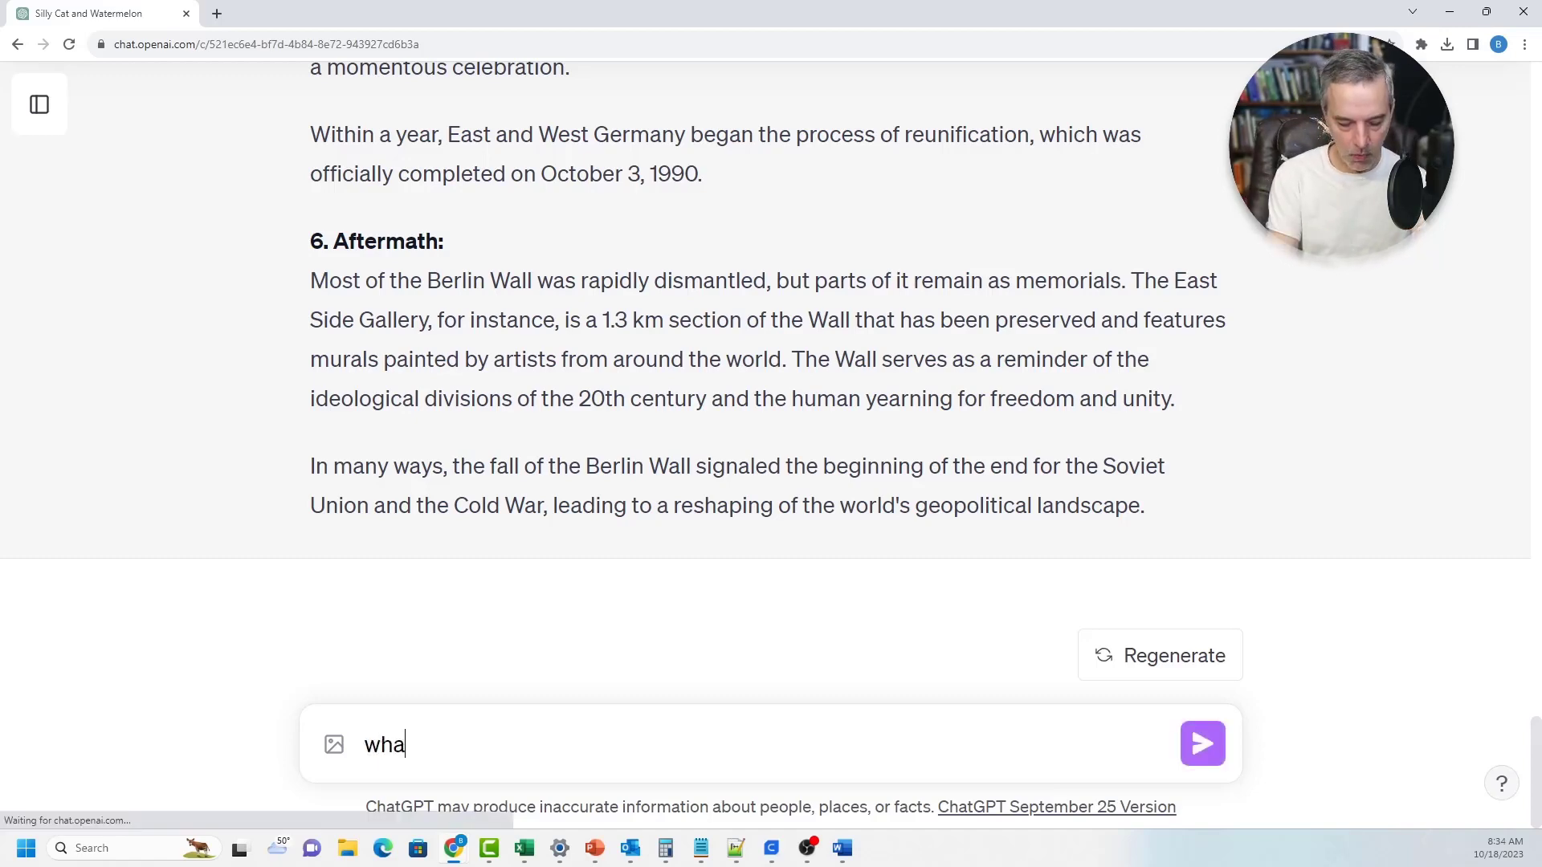
pyautogui.press('BackSpace')
pyautogui.write('en did eat an d')
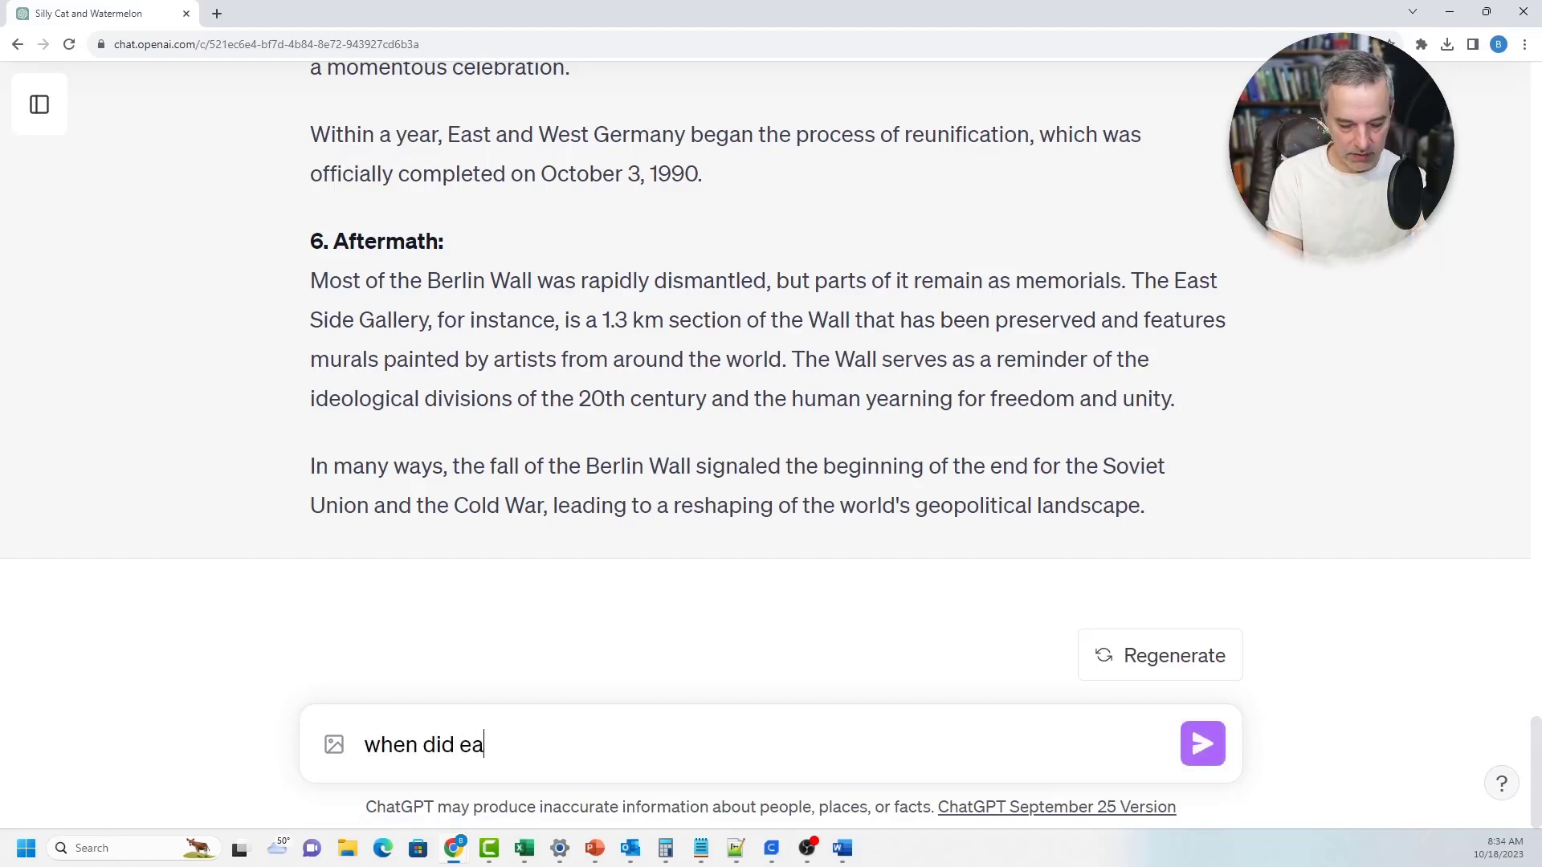
pyautogui.write('west germany ')
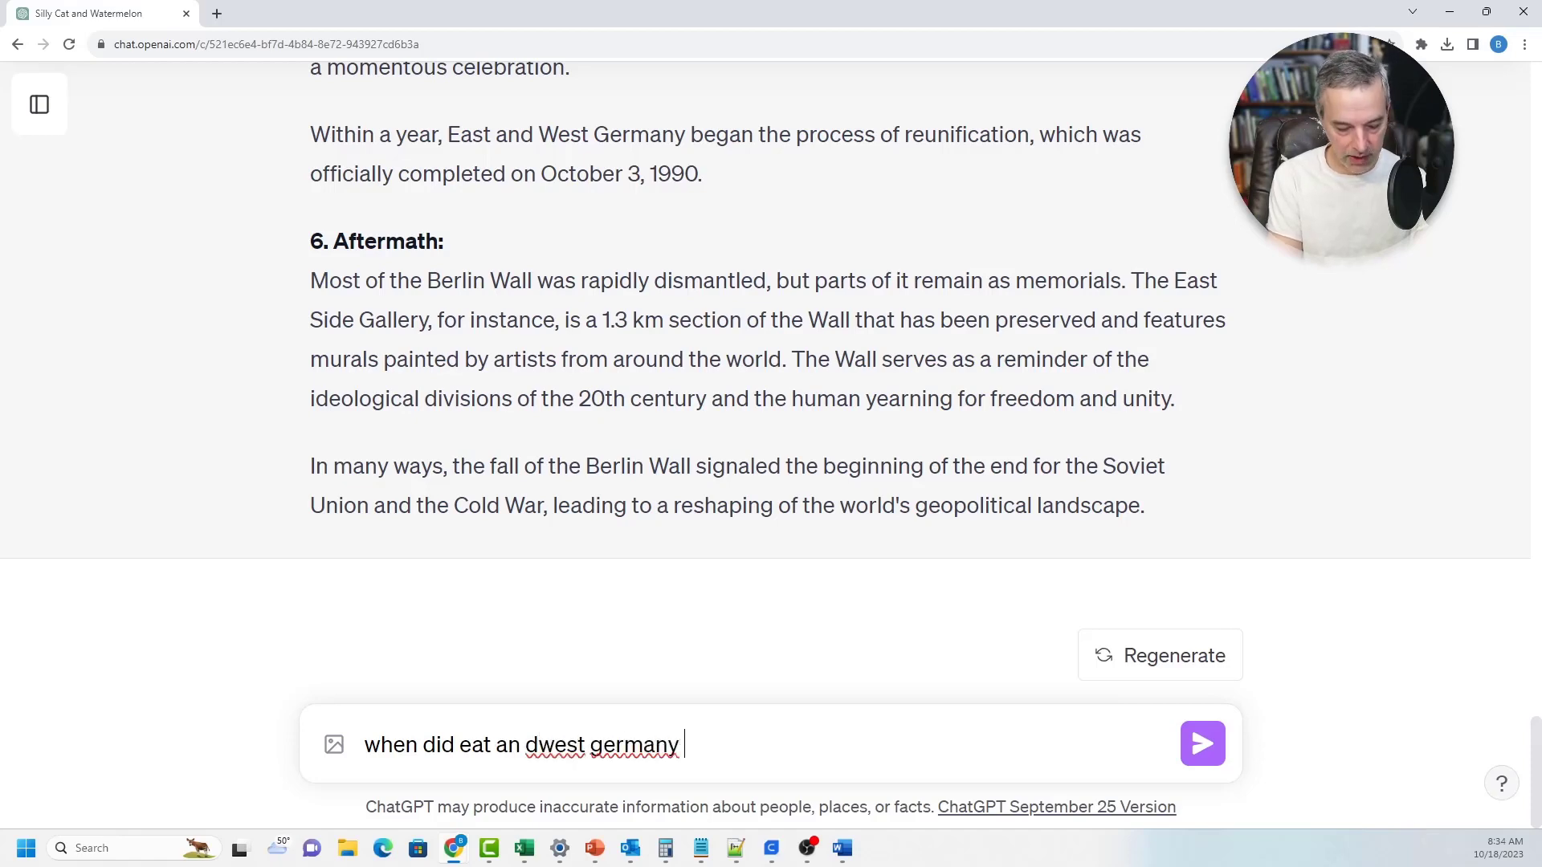
pyautogui.write('reunite')
pyautogui.hotkey('ctrl', 'Left')
pyautogui.hotkey('ctrl', 'Left')
pyautogui.hotkey('ctrl', 'Left')
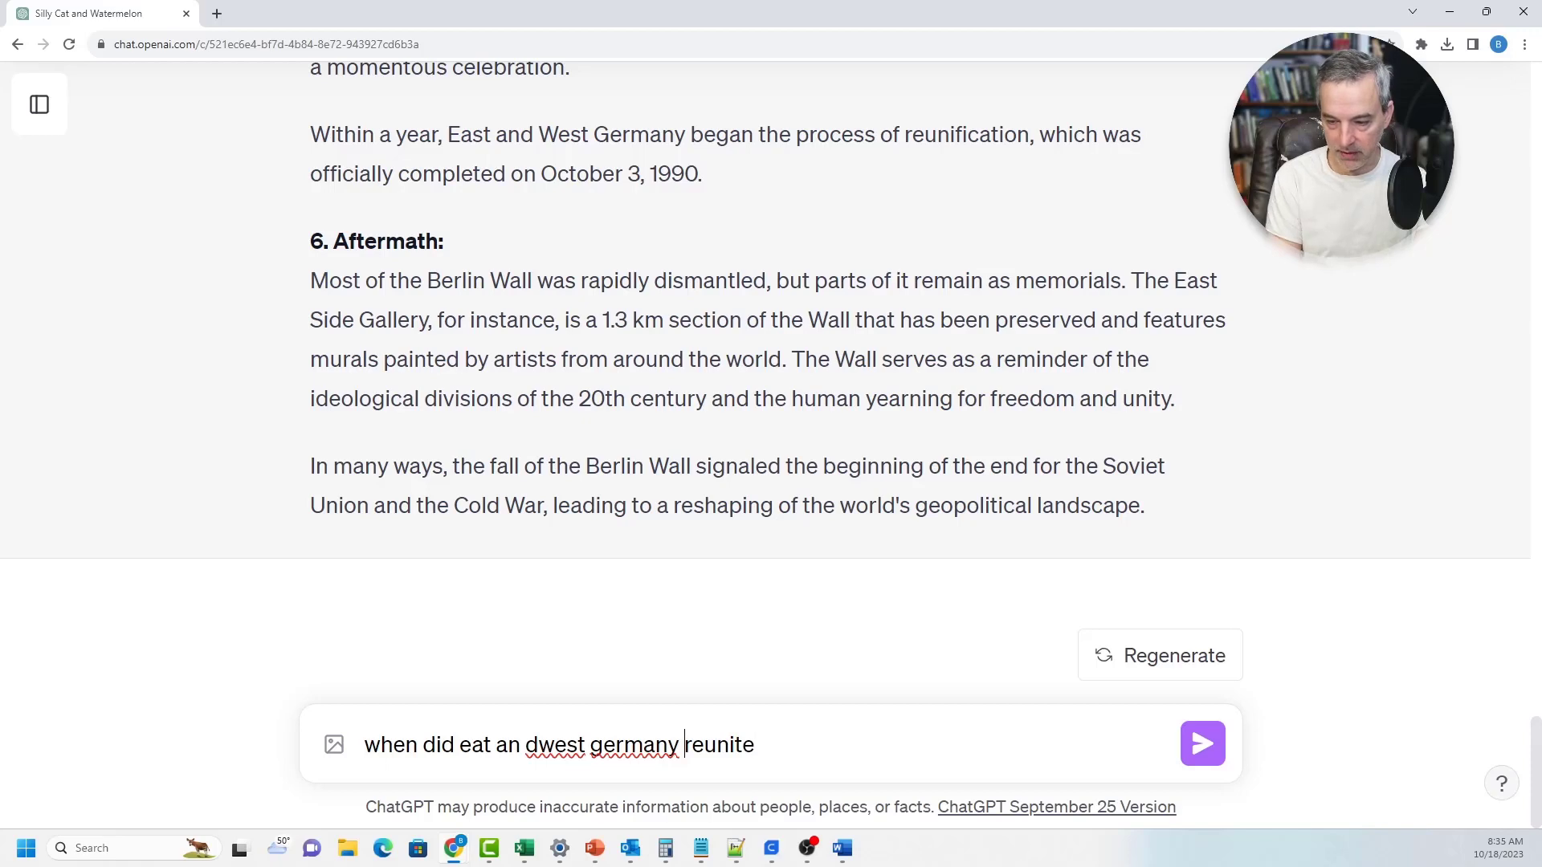
pyautogui.press('Delete')
pyautogui.press('Return')
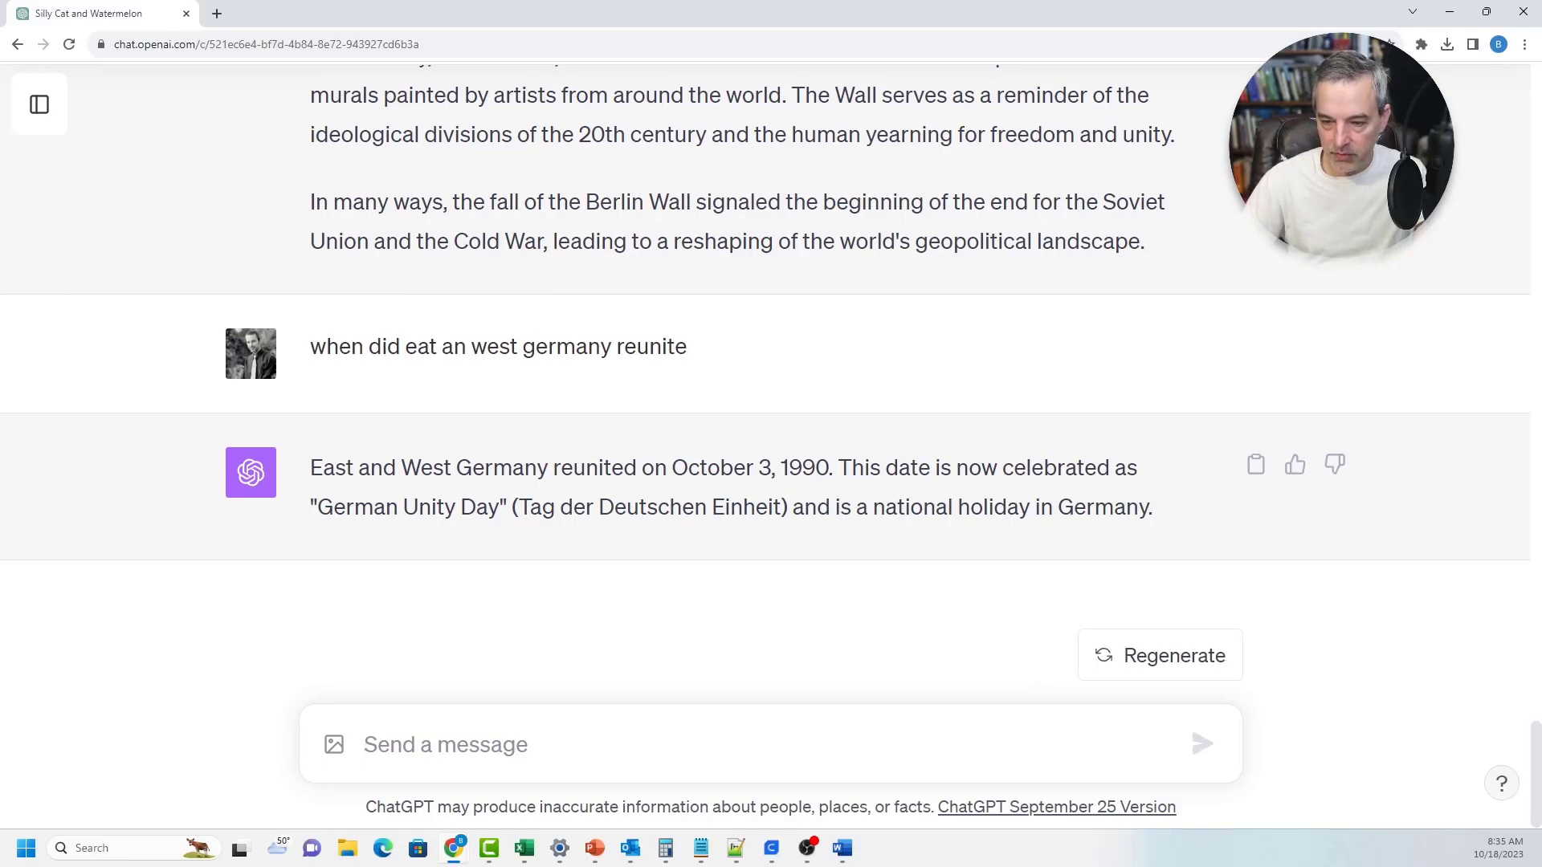
pyautogui.moveTo(311, 468); pyautogui.dragTo(1153, 514)
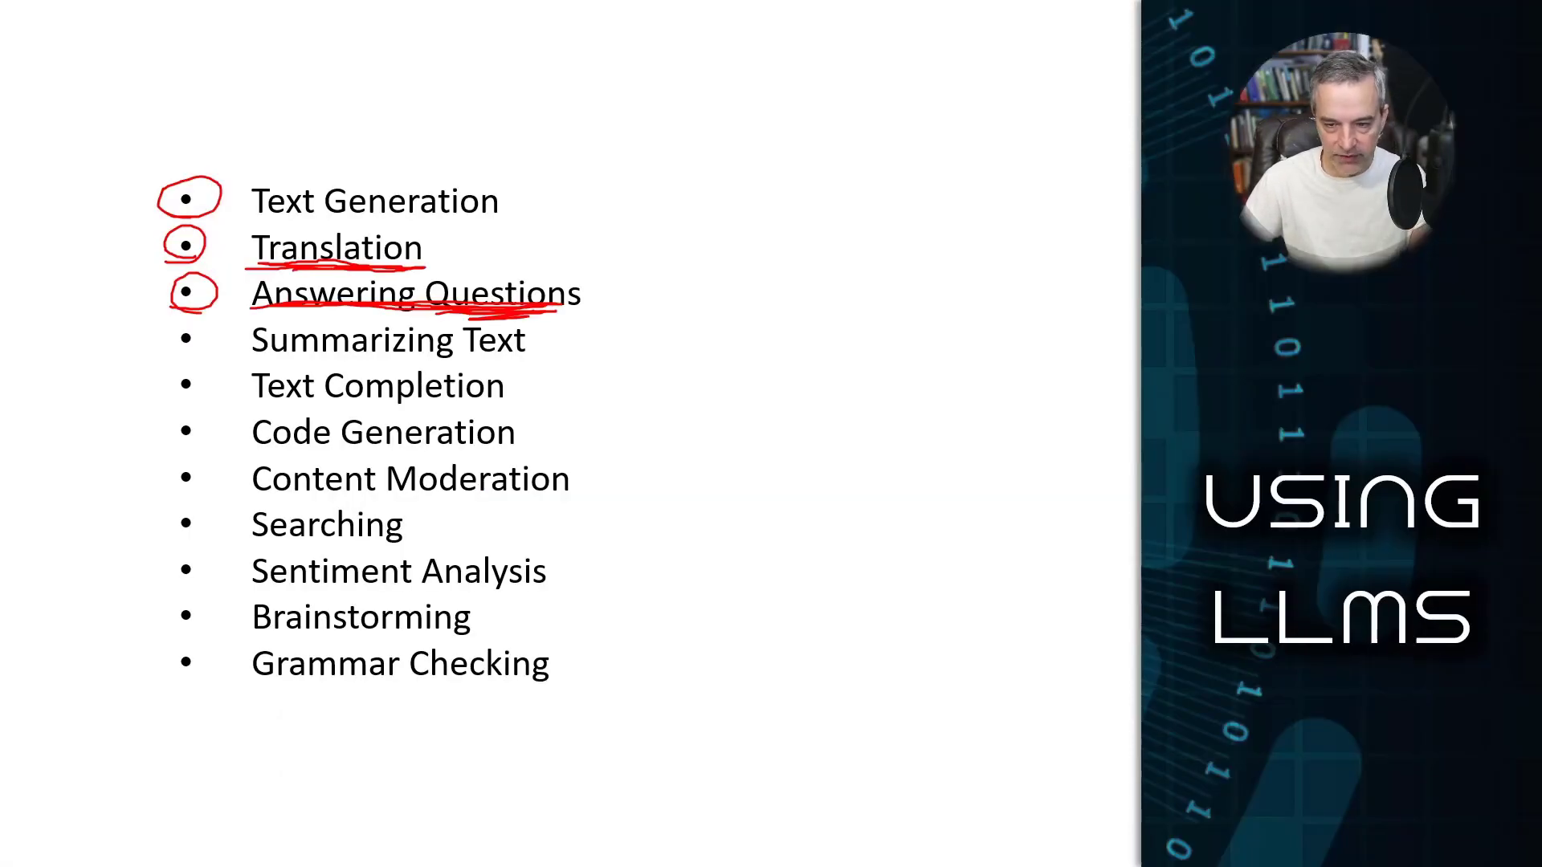
# Draw a red pen circle around the Summarizing Text bullet on the slide
pyautogui.moveTo(169, 351)
pyautogui.mouseDown()
pyautogui.moveTo(210, 325)
pyautogui.moveTo(175, 354)
pyautogui.mouseUp()
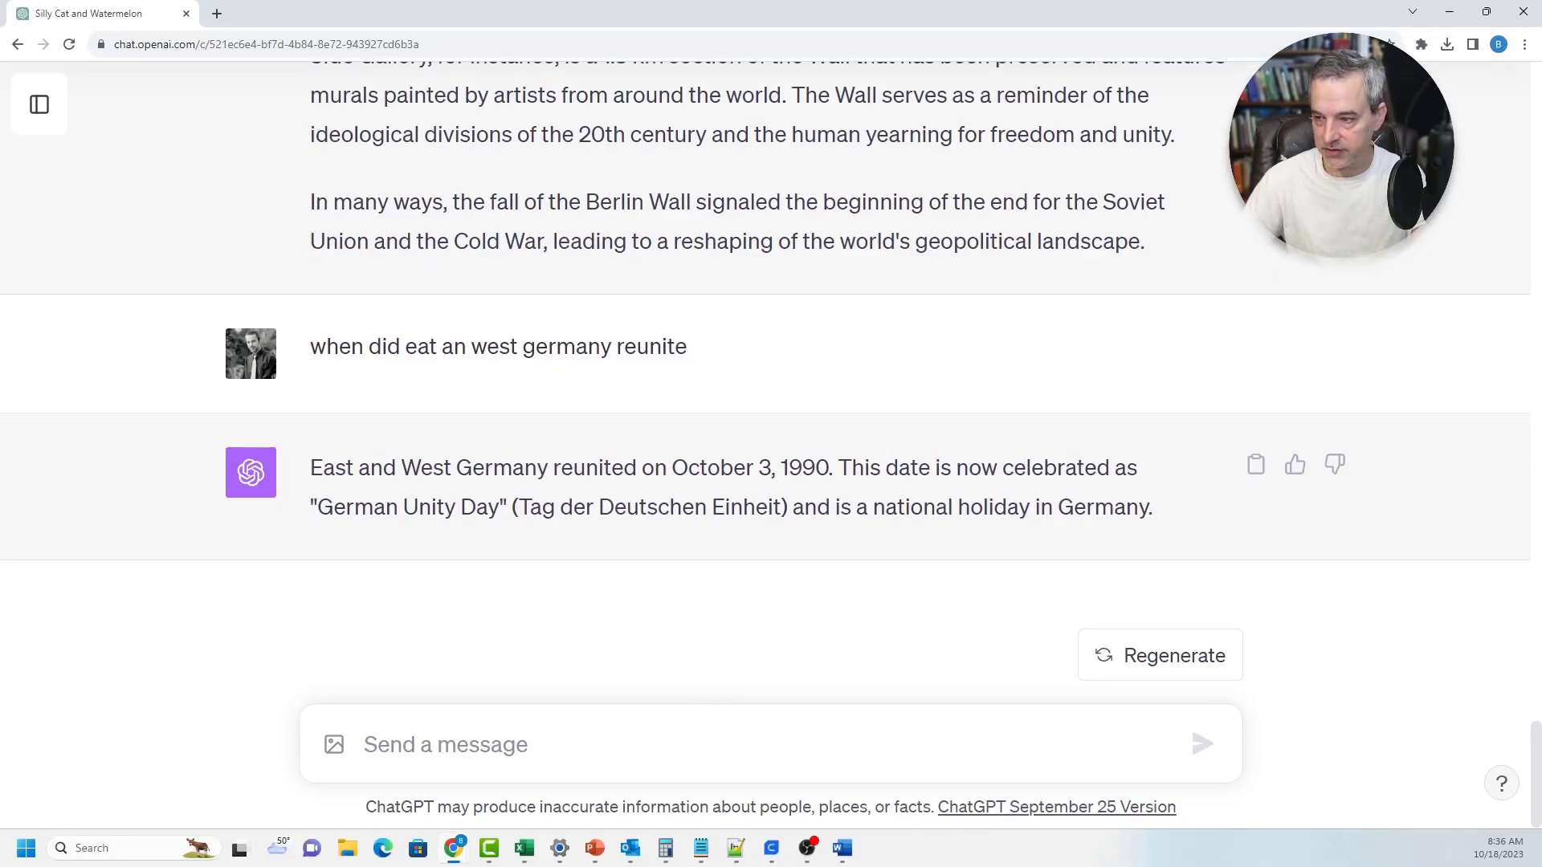
# Select the Berlin Wall overview text and start a prompt asking to summarize the following text
pyautogui.moveTo(1148, 245); pyautogui.dragTo(310, 368)
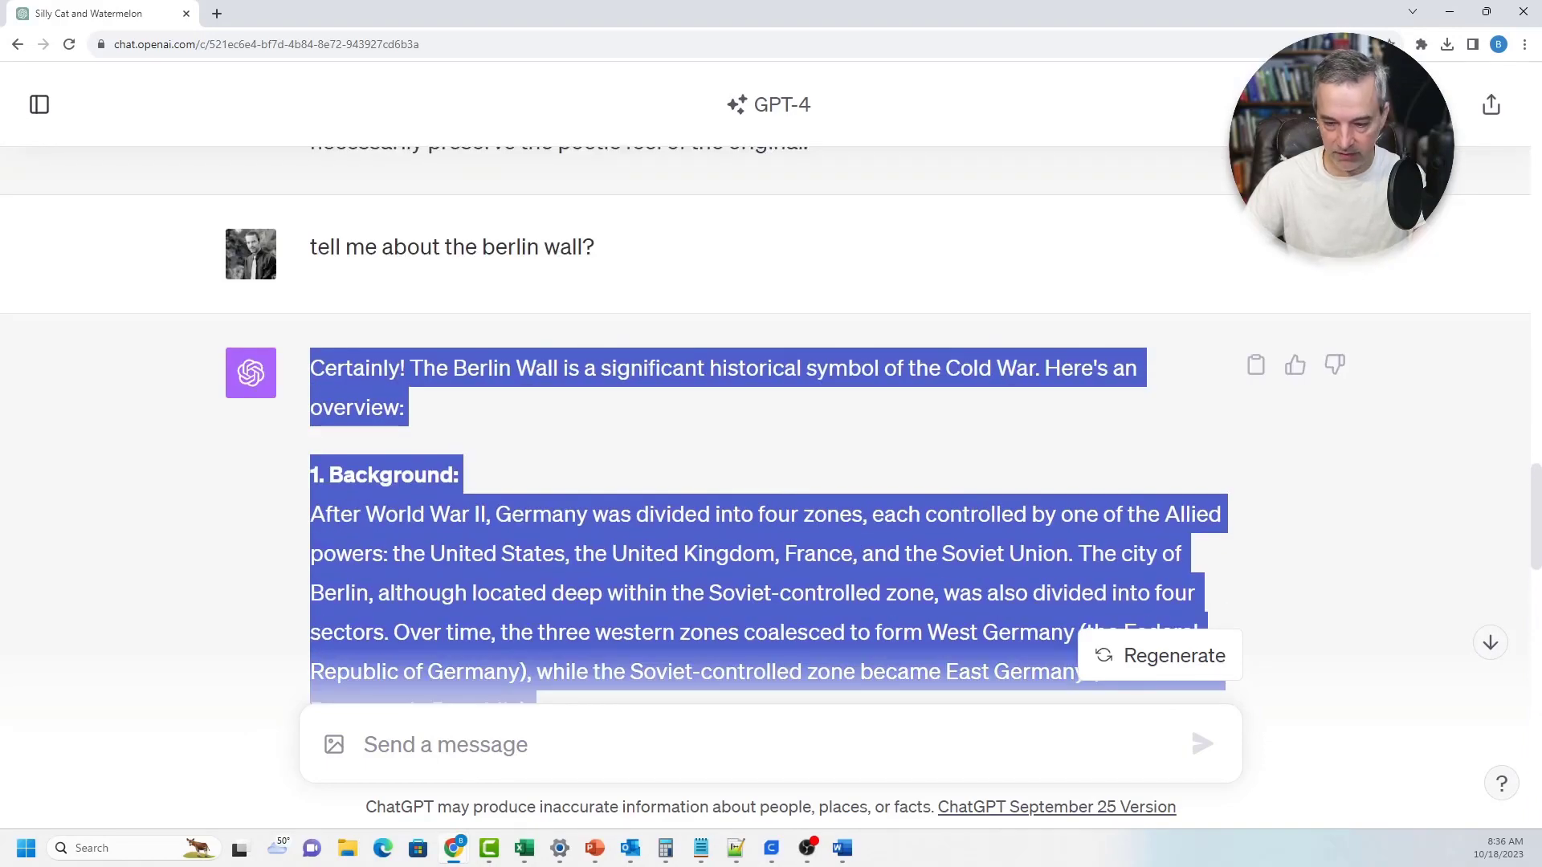
pyautogui.click(562, 745)
pyautogui.write('canb you')
pyautogui.press('BackSpace')
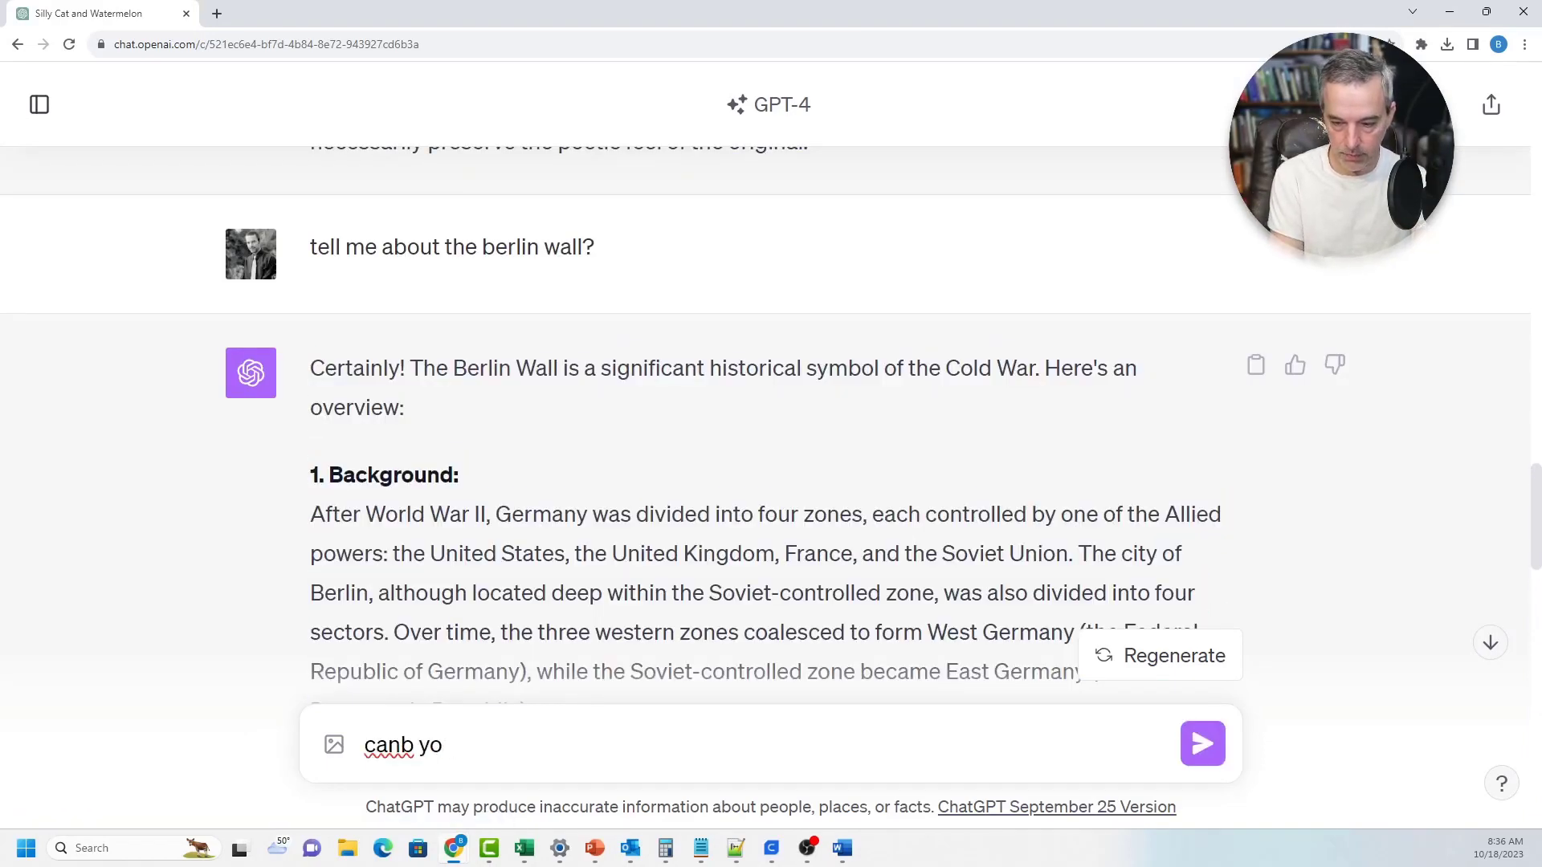
pyautogui.press('BackSpace')
pyautogui.press('BackSpace')
pyautogui.press('BackSpace')
pyautogui.press('BackSpace')
pyautogui.write('you sa')
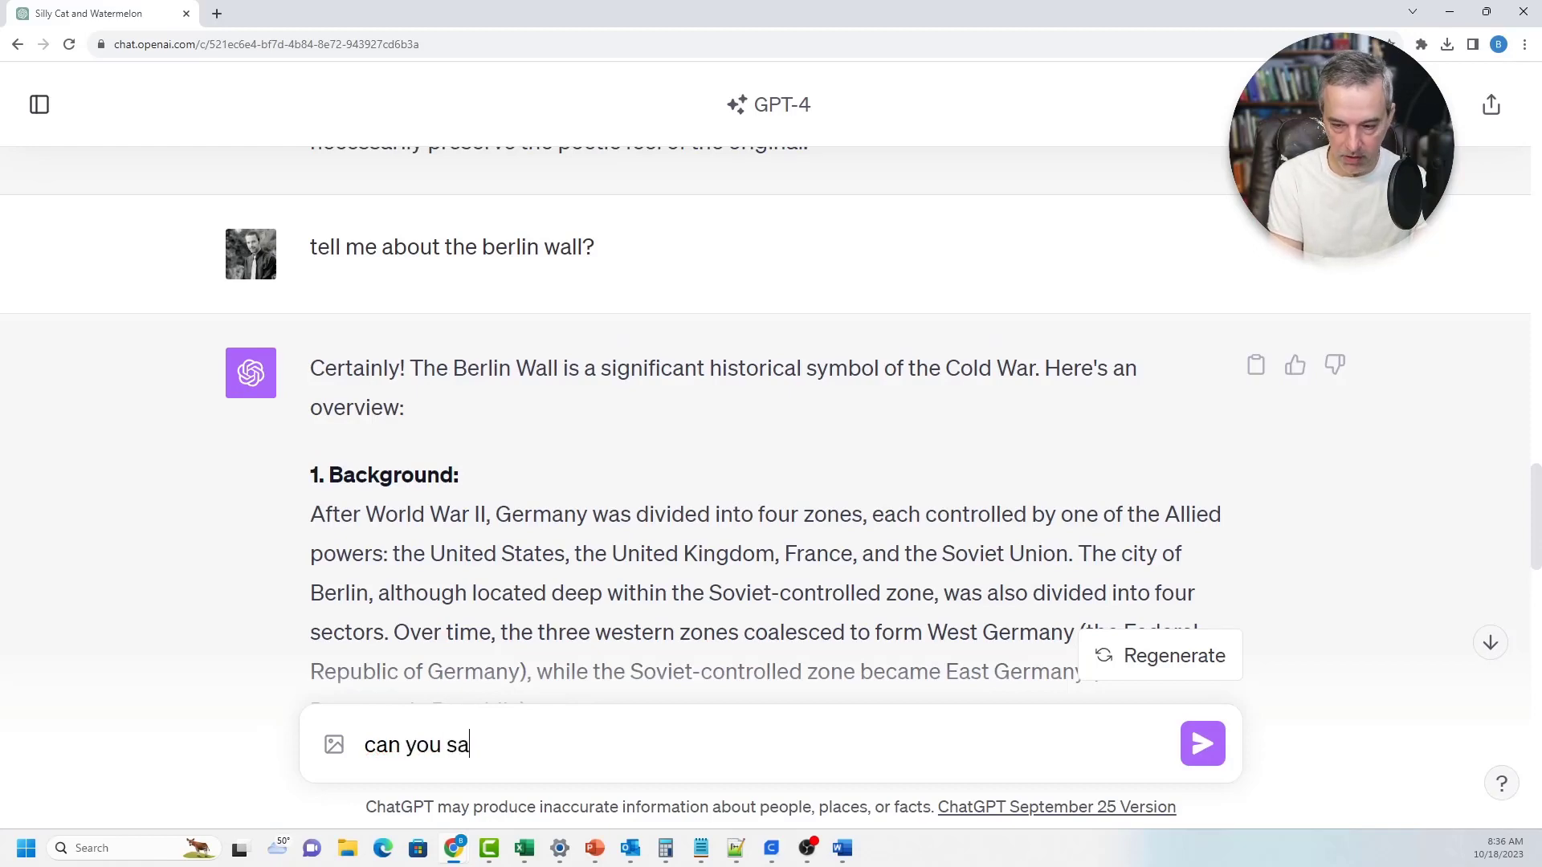
pyautogui.press('BackSpace')
pyautogui.write('ummarize this')
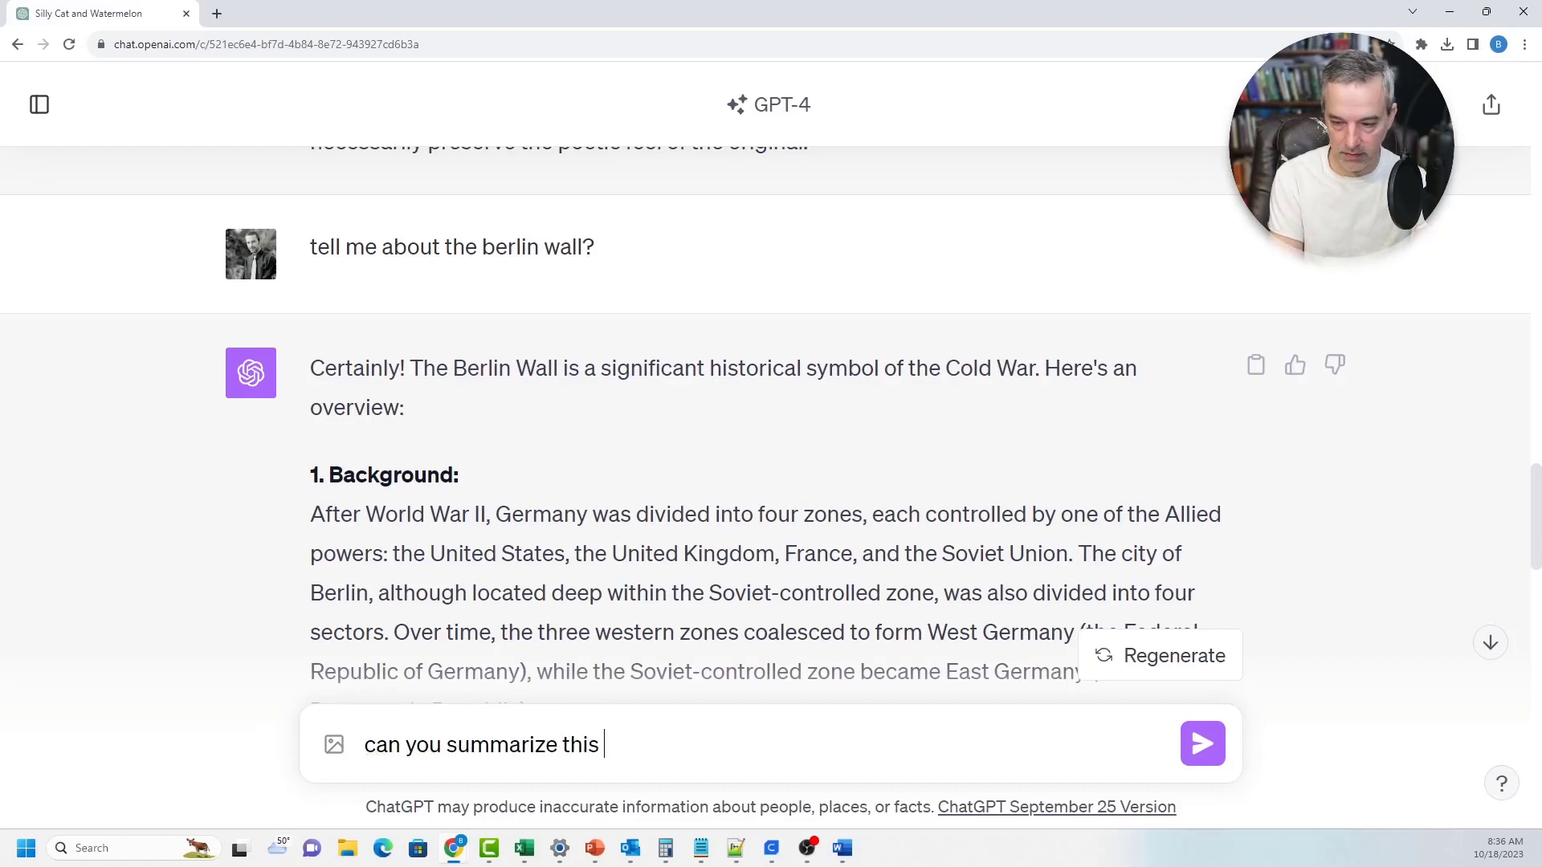
pyautogui.press('BackSpace')
pyautogui.press('BackSpace')
pyautogui.press('BackSpace')
pyautogui.write('e f')
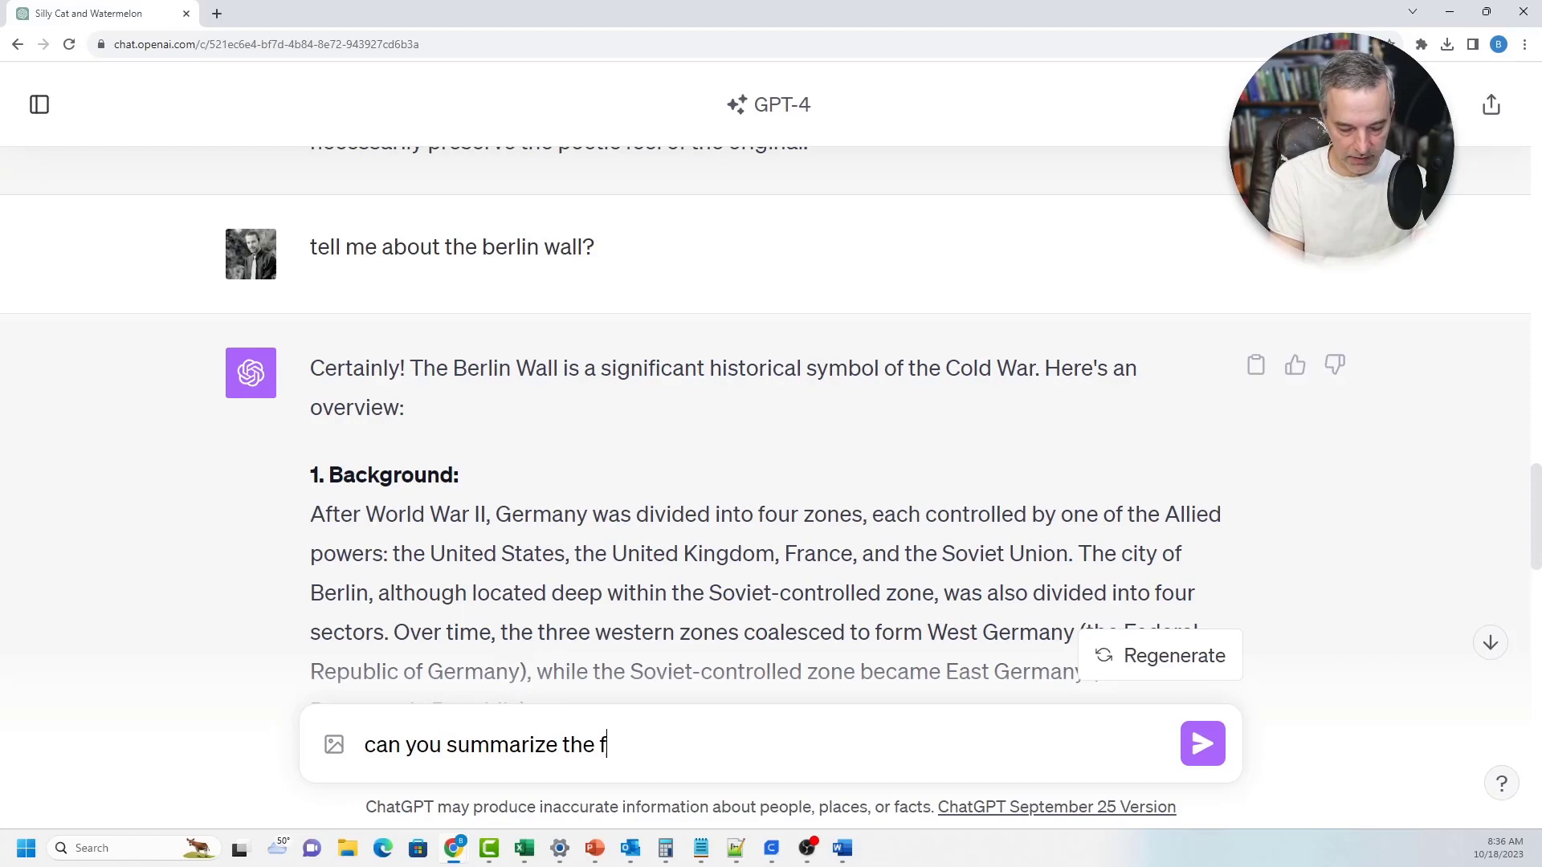
pyautogui.write('ollpo')
pyautogui.press('BackSpace')
pyautogui.press('BackSpace')
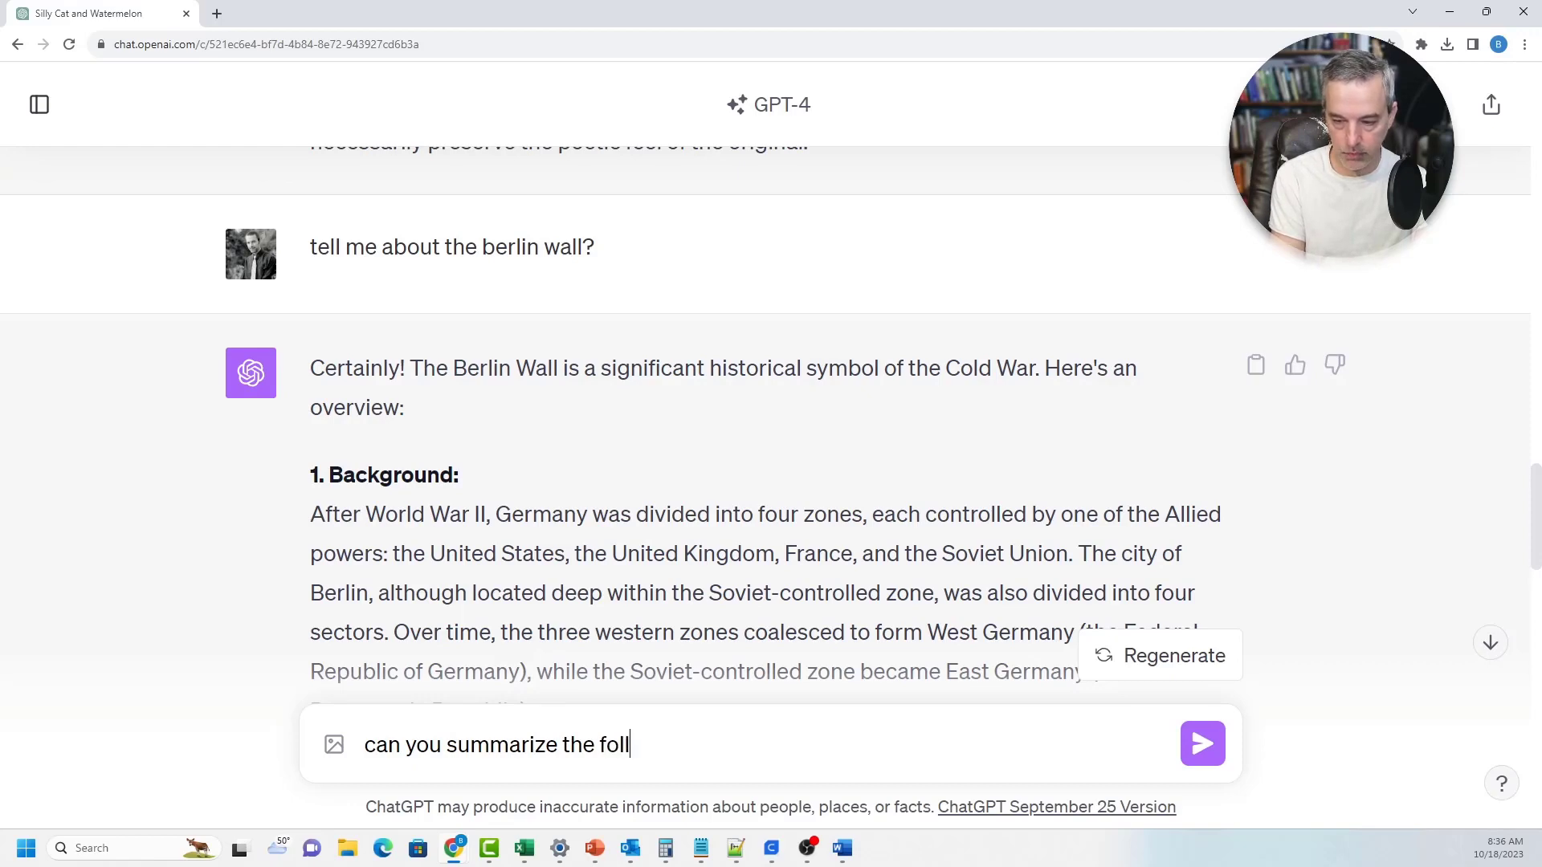
# Finish the prompt with 'in one paragraph:', paste the Berlin Wall text below, and send
pyautogui.write('owing text in one')
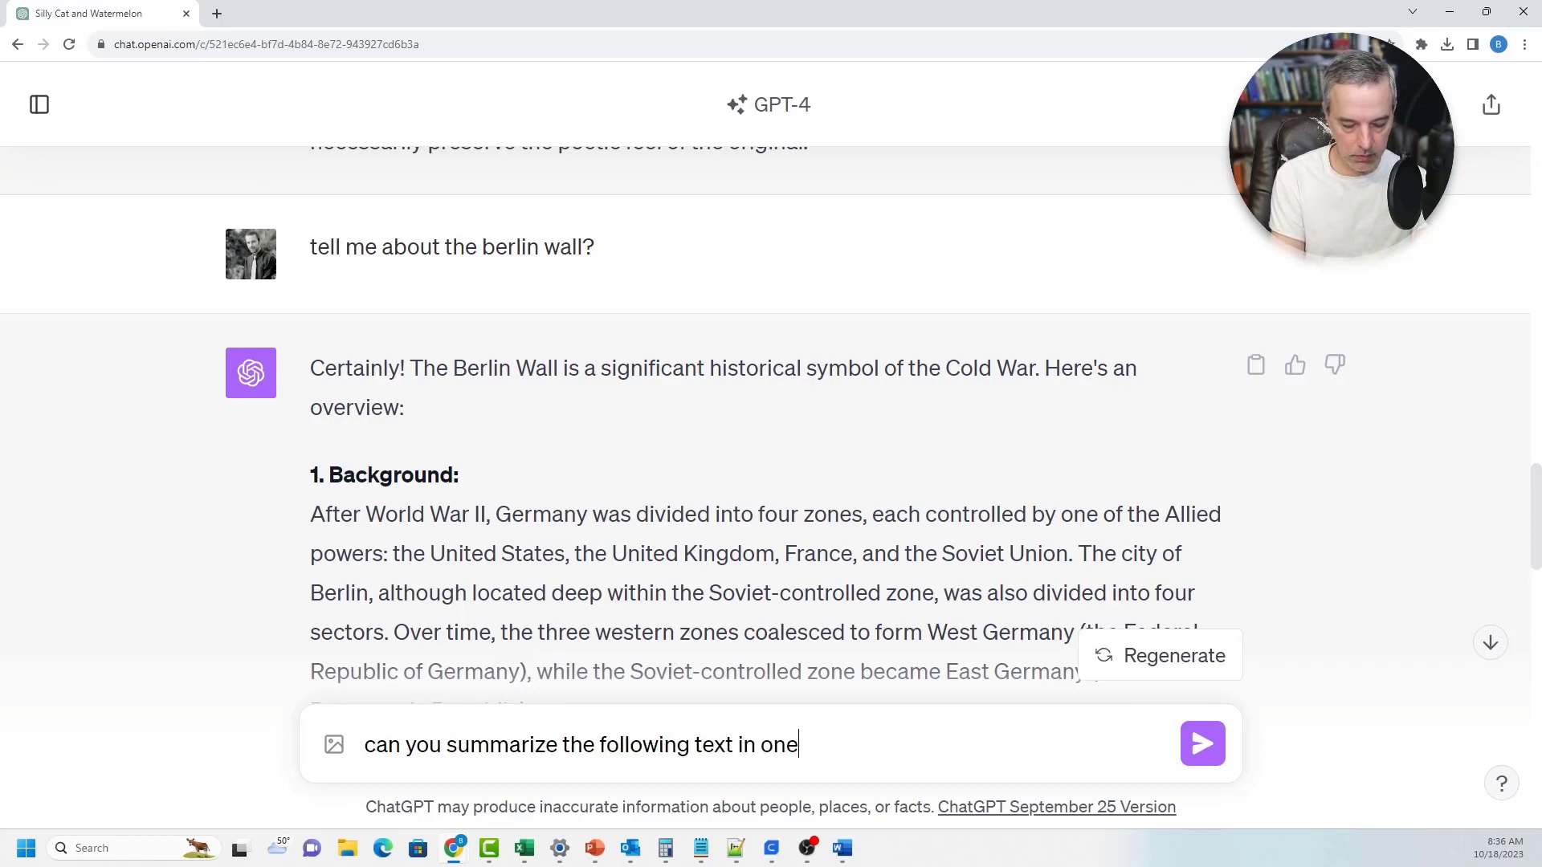
pyautogui.write(' para')
pyautogui.press('BackSpace')
pyautogui.press('BackSpace')
pyautogui.write('ara')
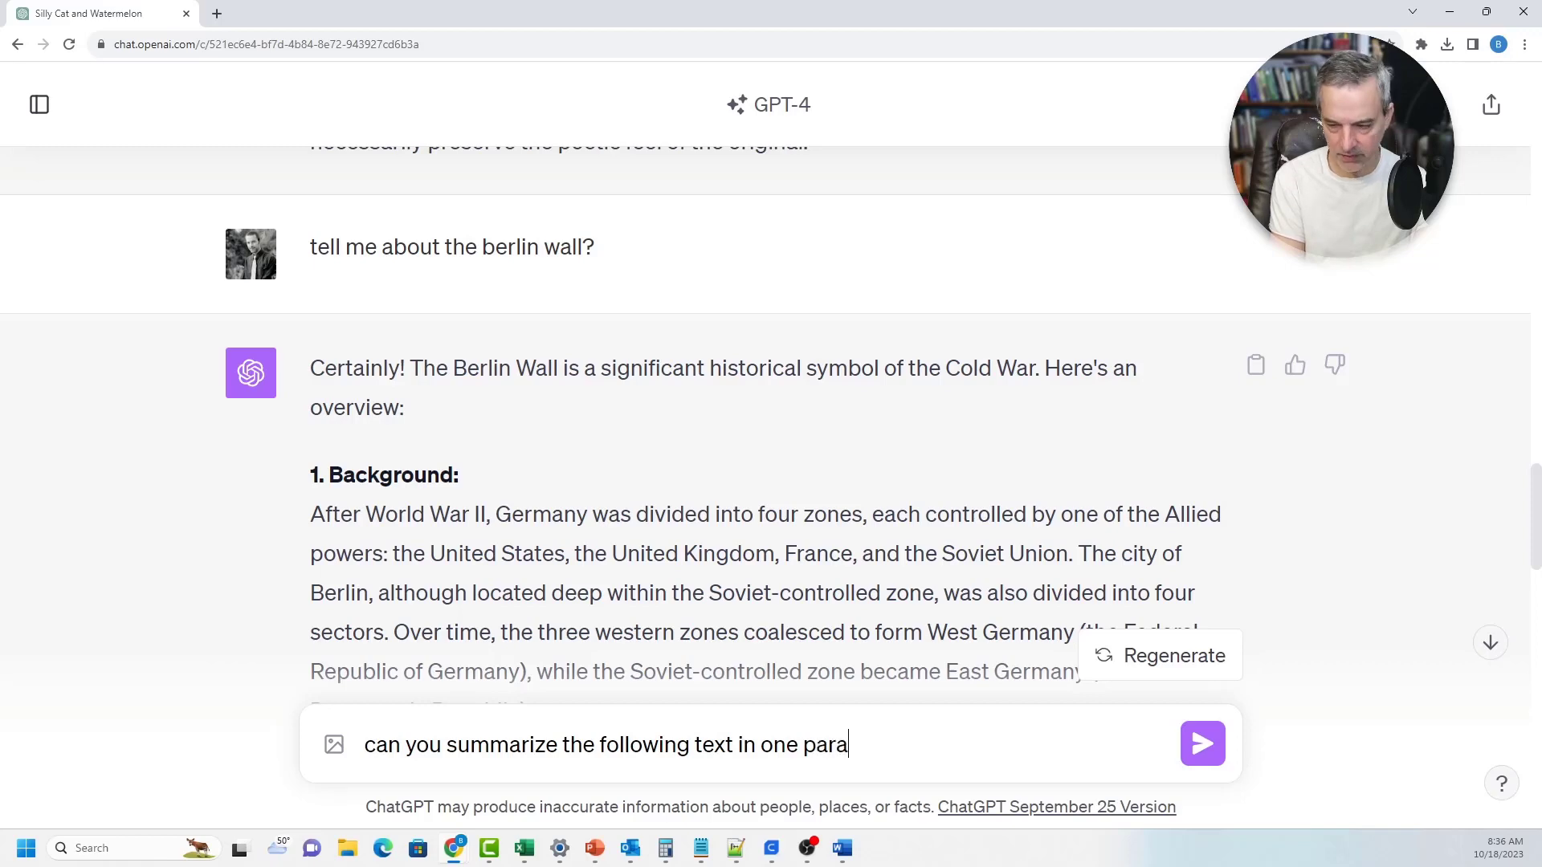
pyautogui.write('graph')
pyautogui.write(':')
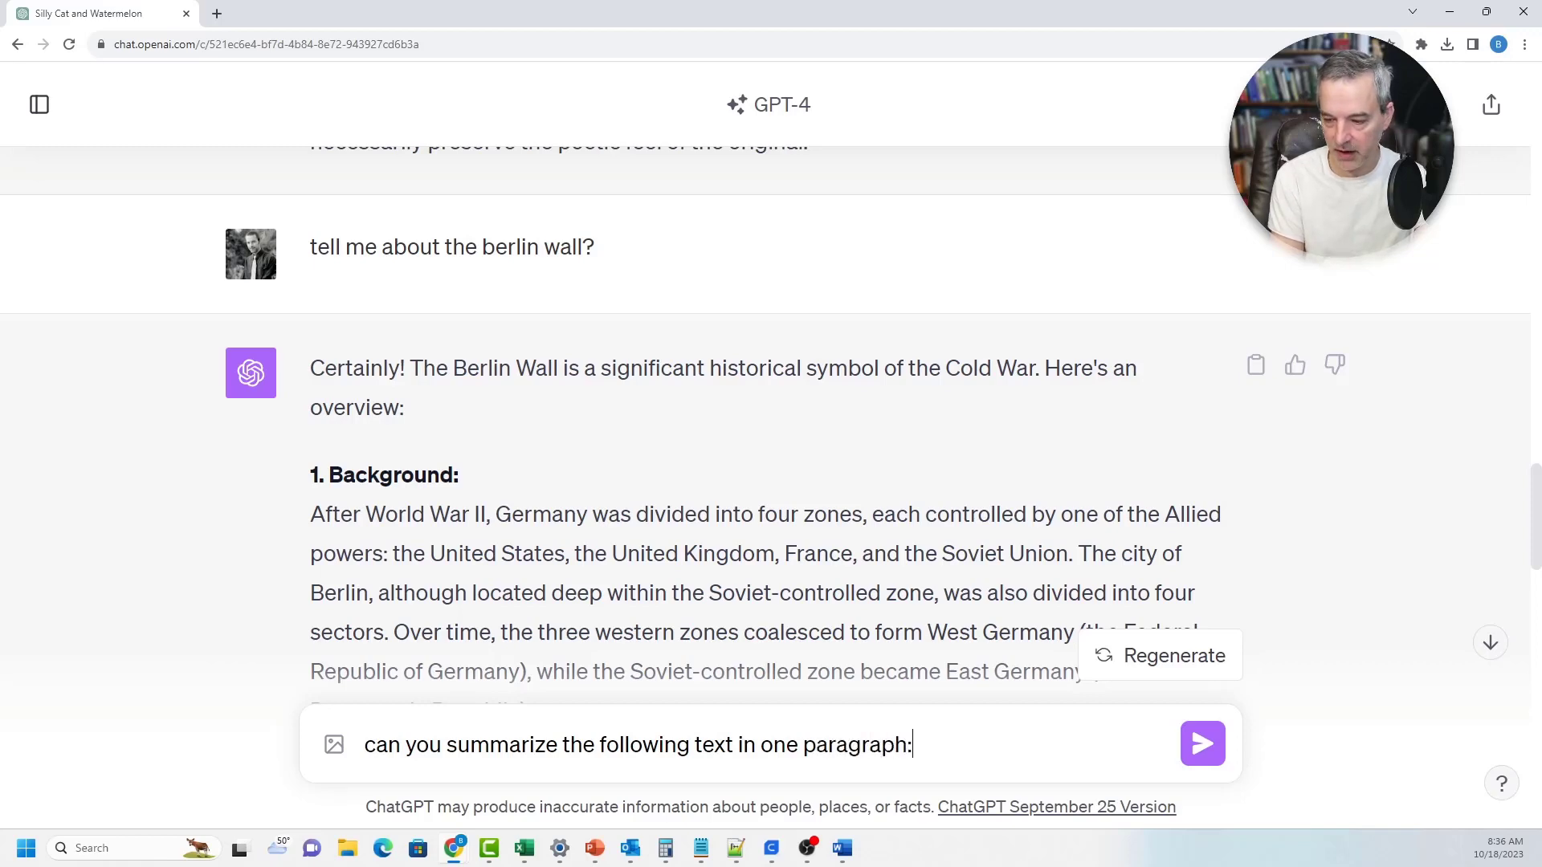
pyautogui.hotkey('shift', 'Return')
pyautogui.hotkey('ctrl', 'v')
pyautogui.press('Return')
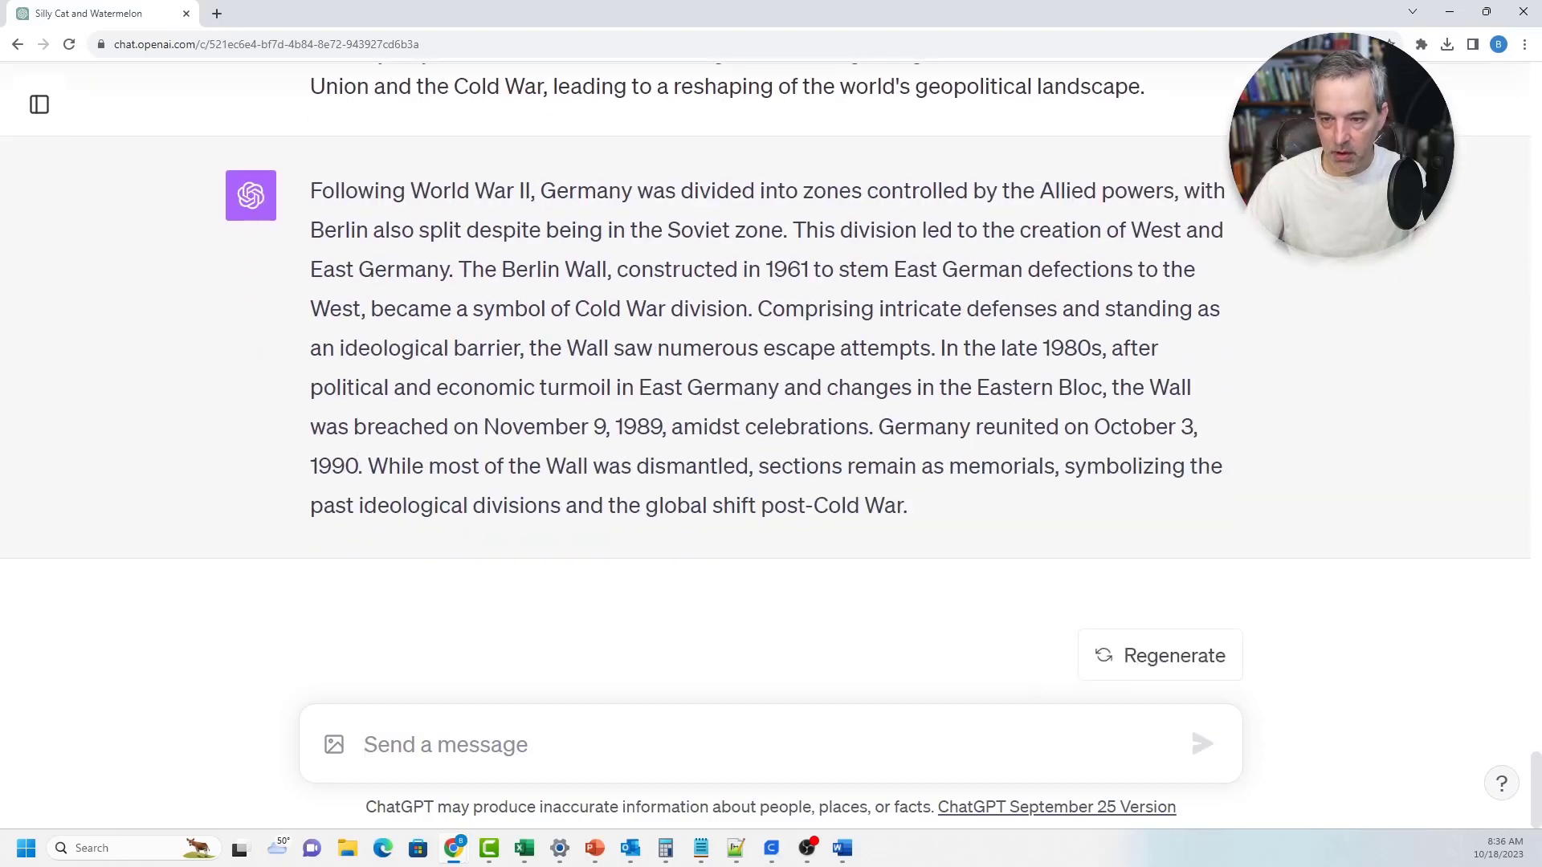
pyautogui.moveTo(321, 190)
pyautogui.mouseDown()
pyautogui.moveTo(929, 427)
pyautogui.moveTo(907, 505)
pyautogui.moveTo(864, 465)
pyautogui.moveTo(310, 190)
pyautogui.mouseUp()
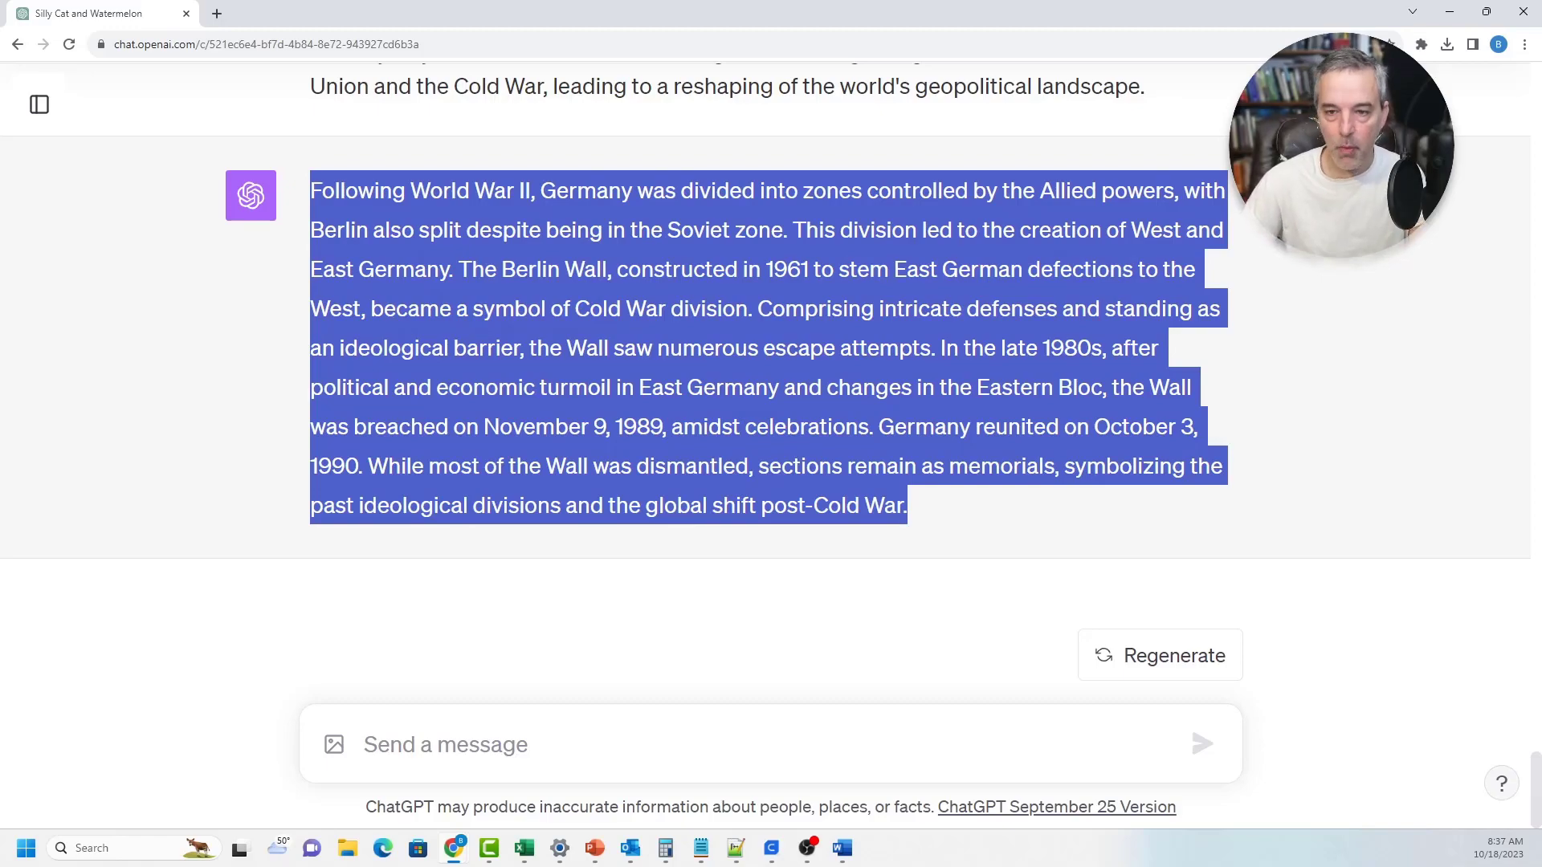
pyautogui.scroll(10, 771, 402)
pyautogui.scroll(3, 771, 401)
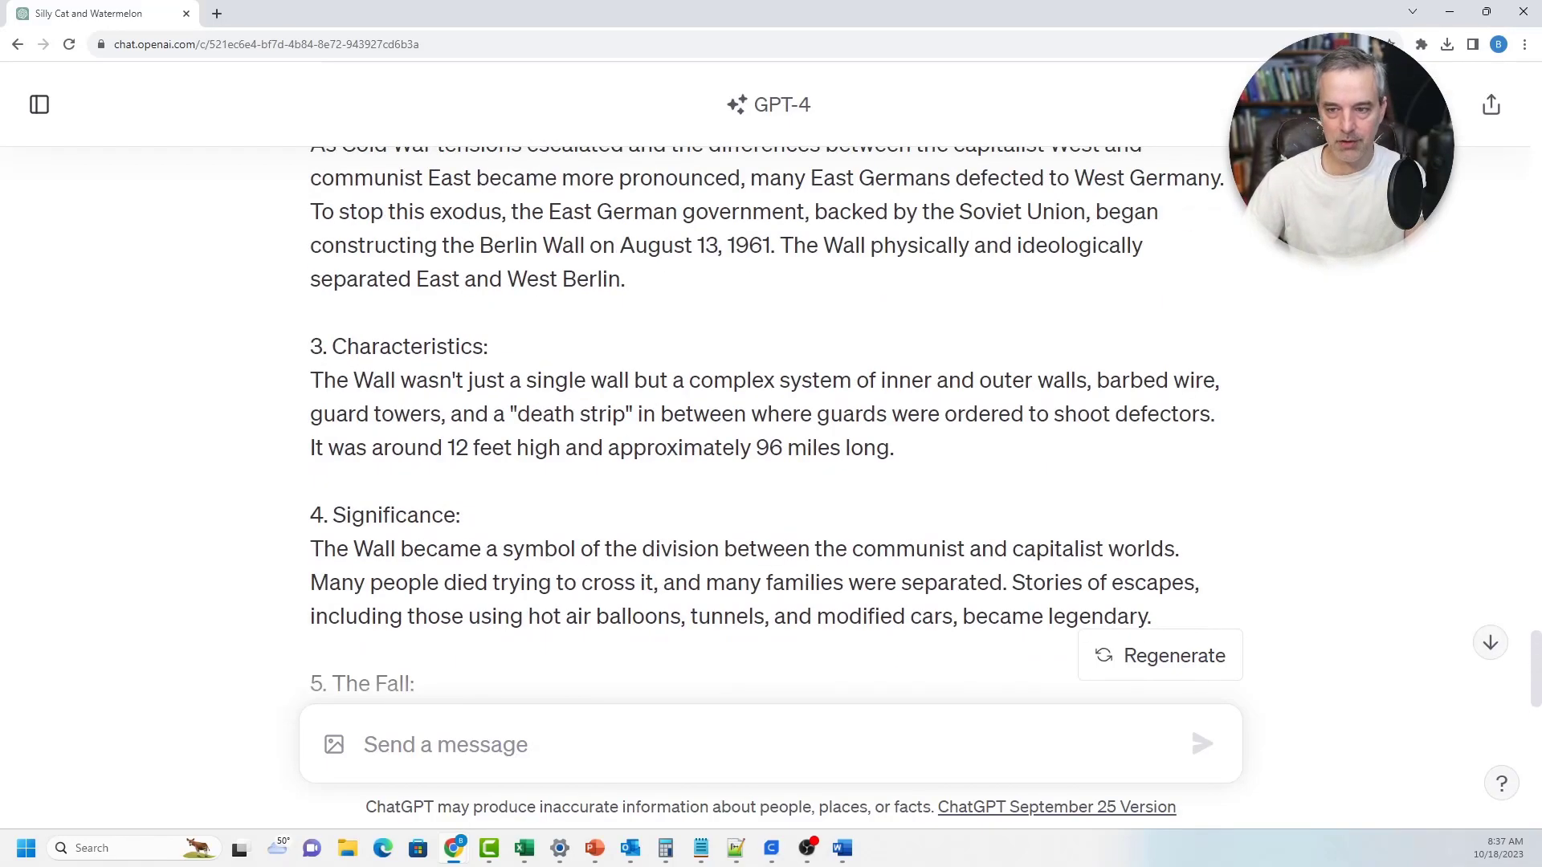
pyautogui.scroll(-15, 770, 402)
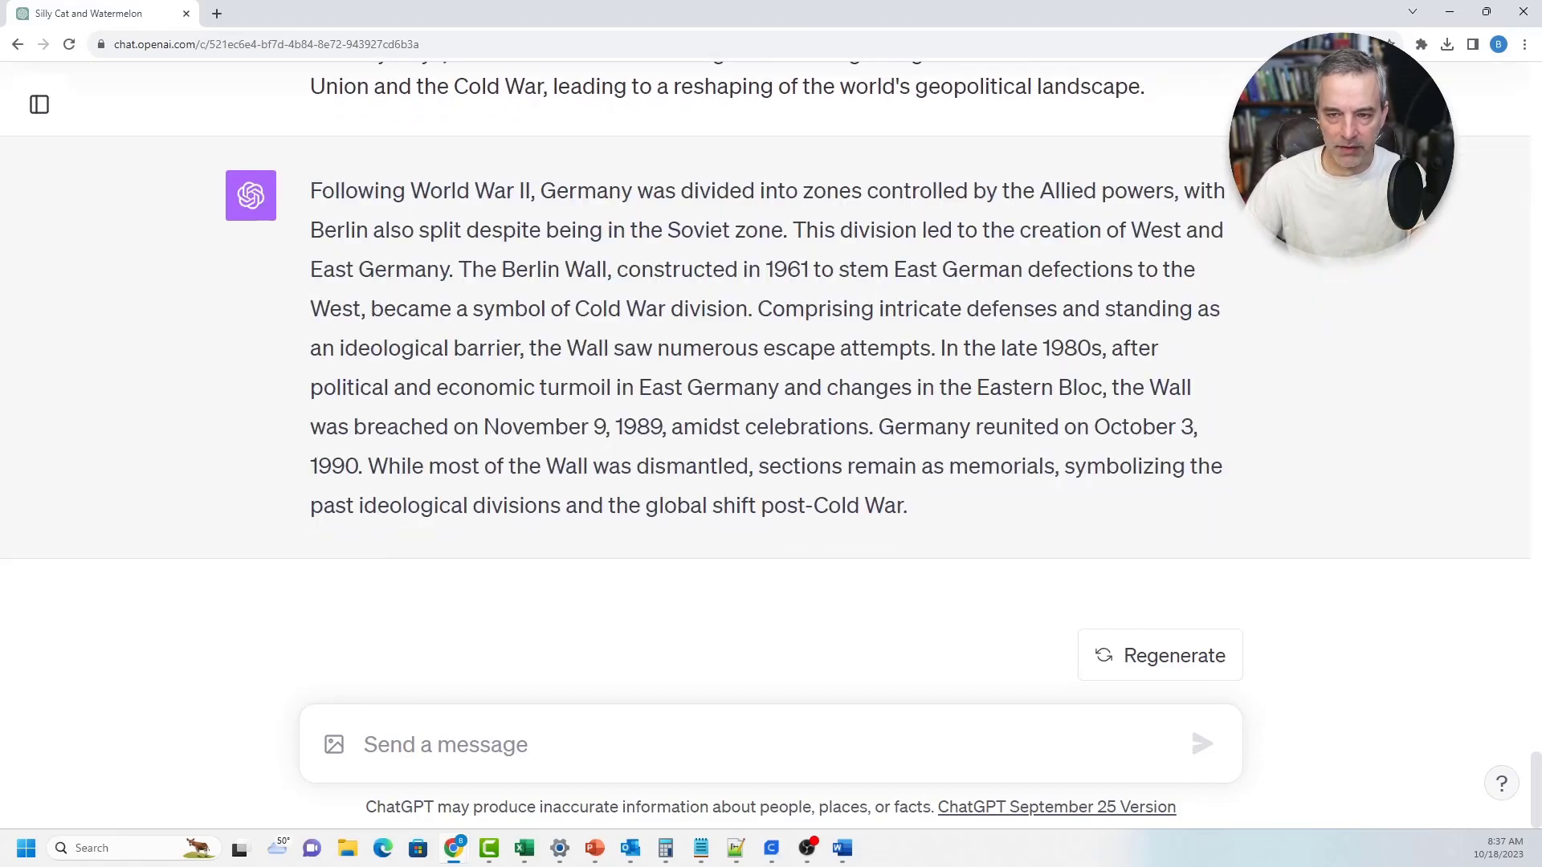
# Open summarize.tech in a new tab and zoom the page to 110%
pyautogui.click(217, 14)
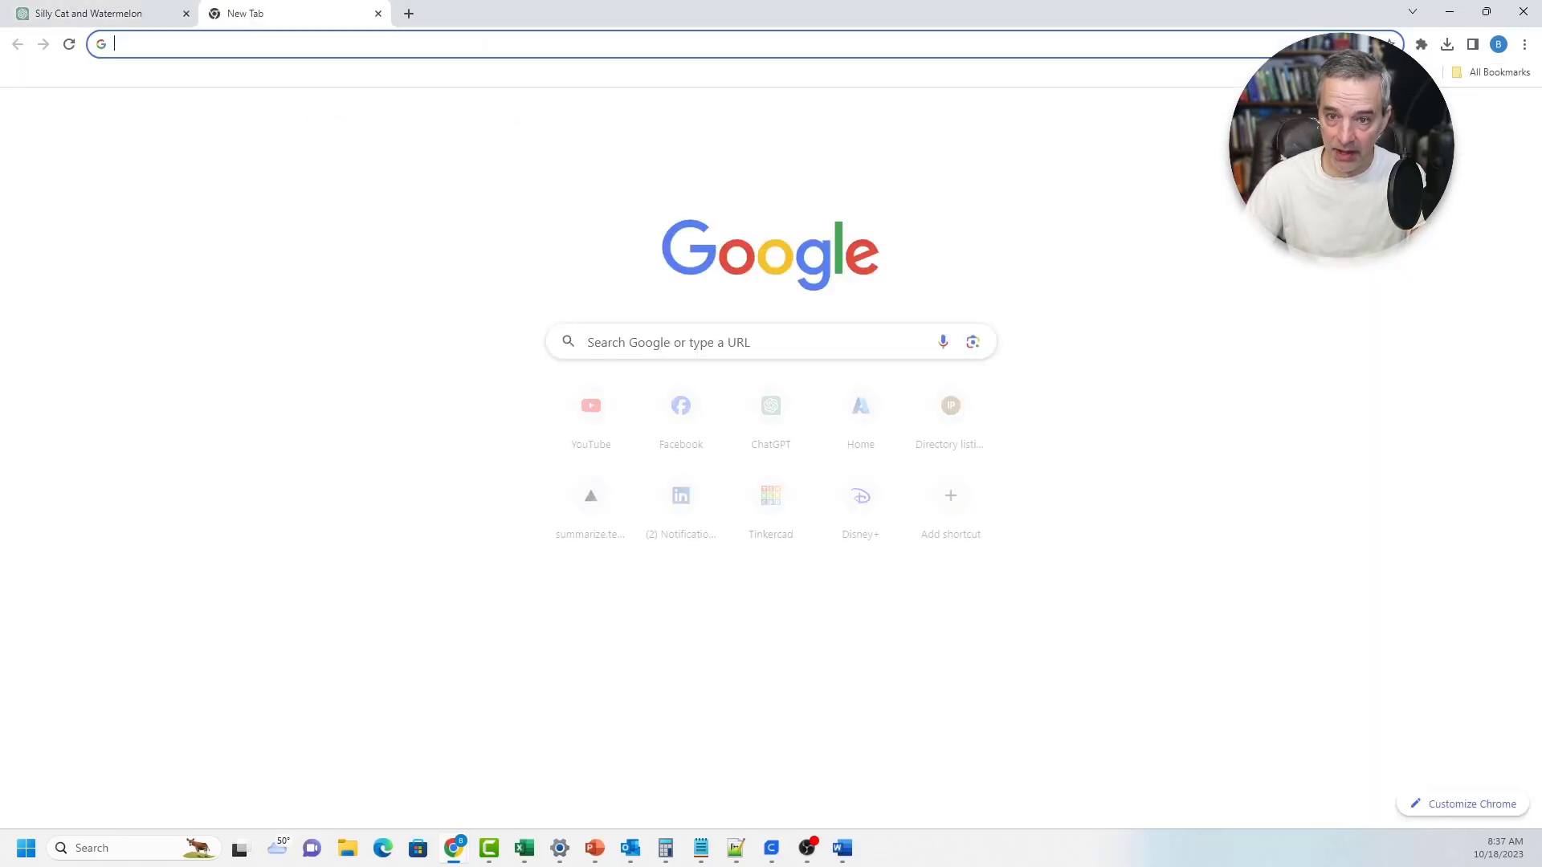
pyautogui.write('su')
pyautogui.press('Return')
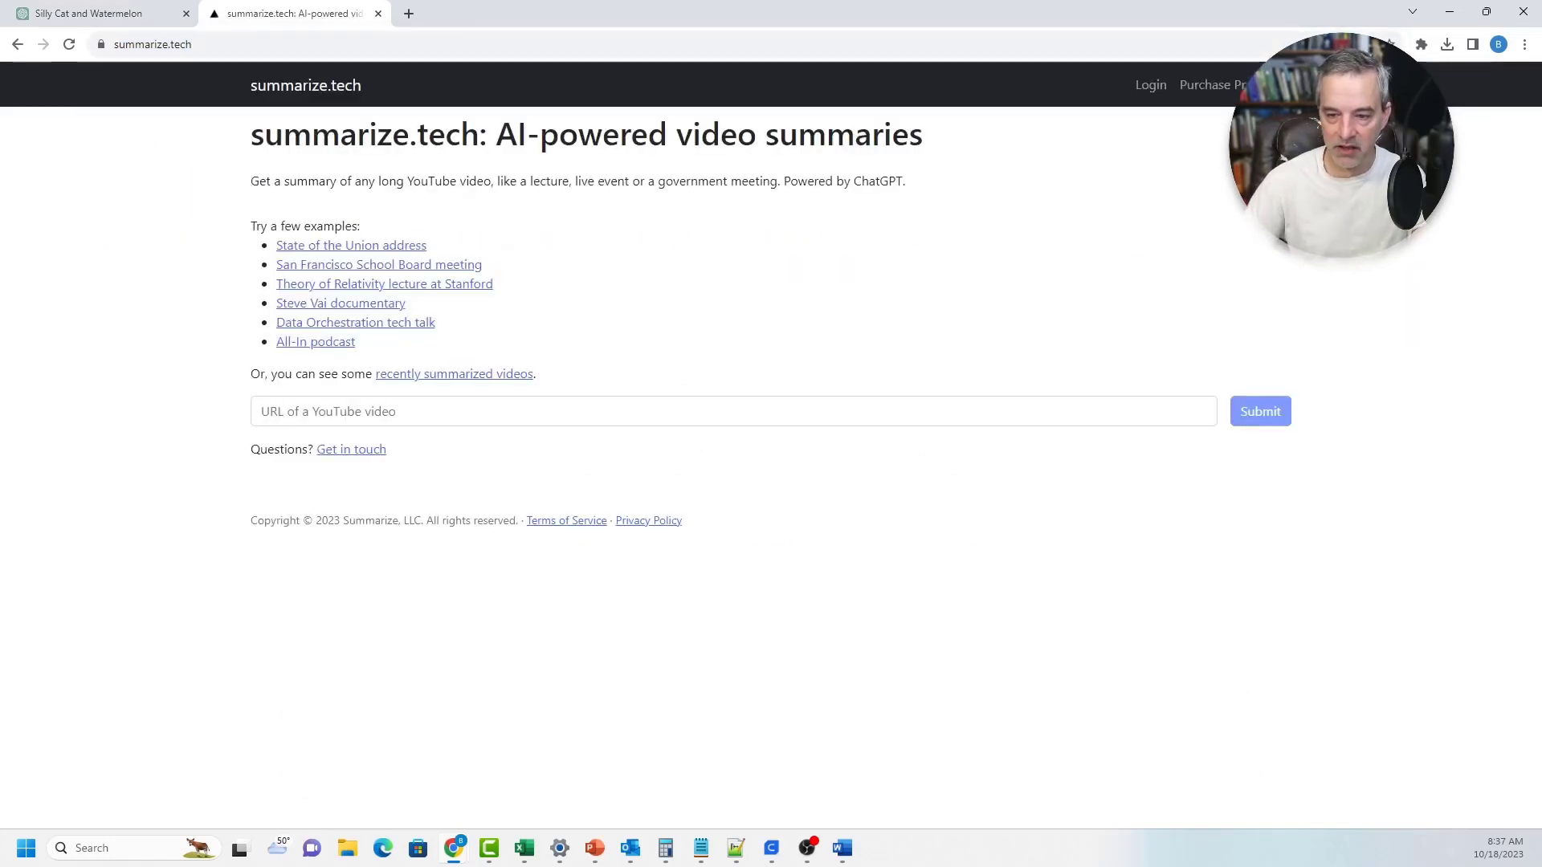
pyautogui.hotkey('ctrl', '+')
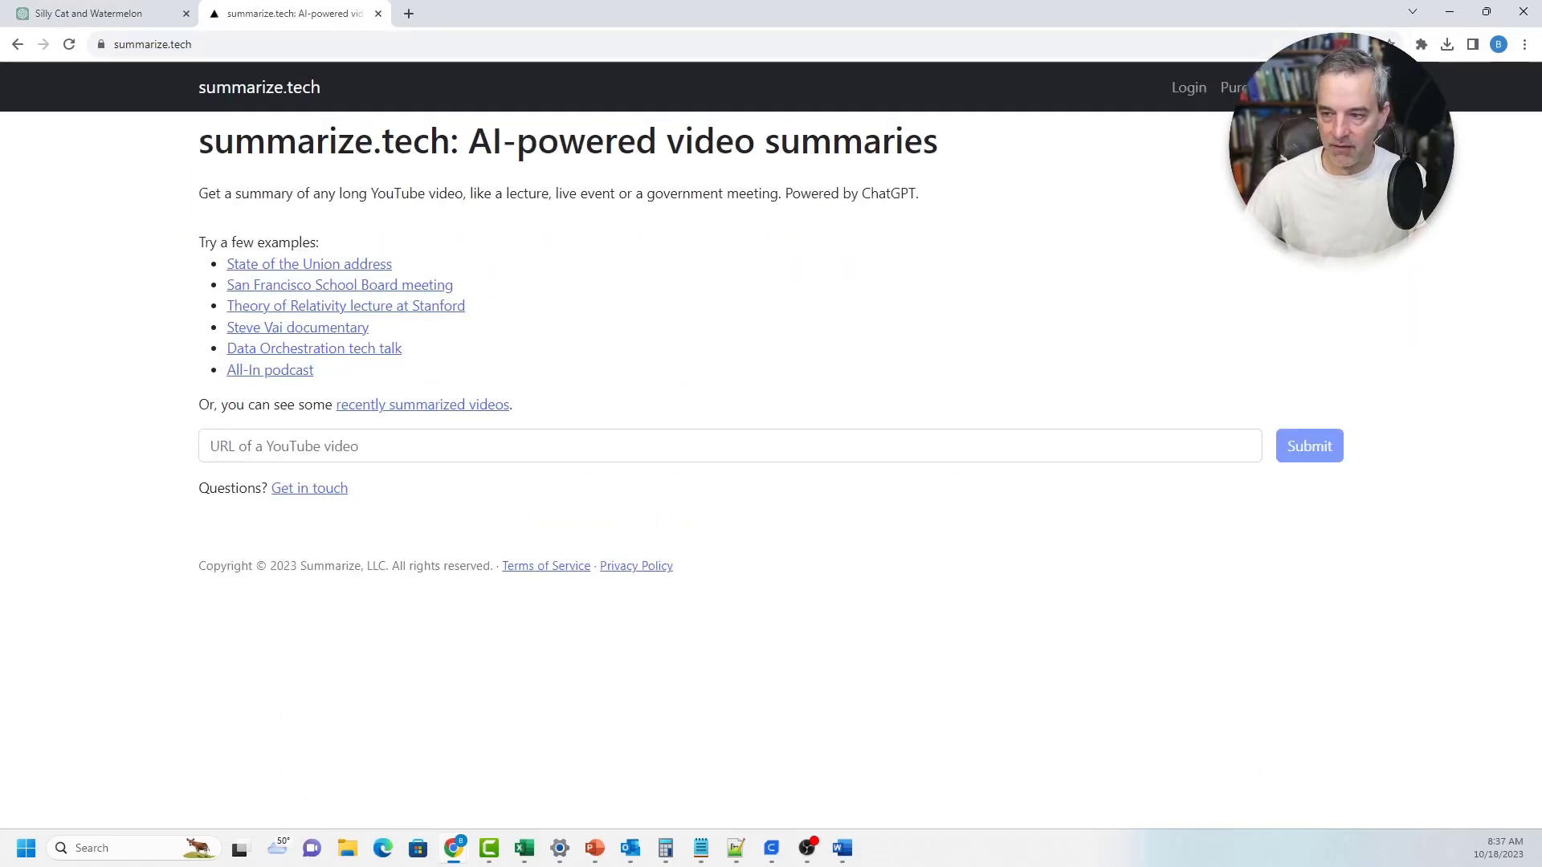
pyautogui.moveTo(860, 194); pyautogui.dragTo(920, 193)
pyautogui.click(921, 193)
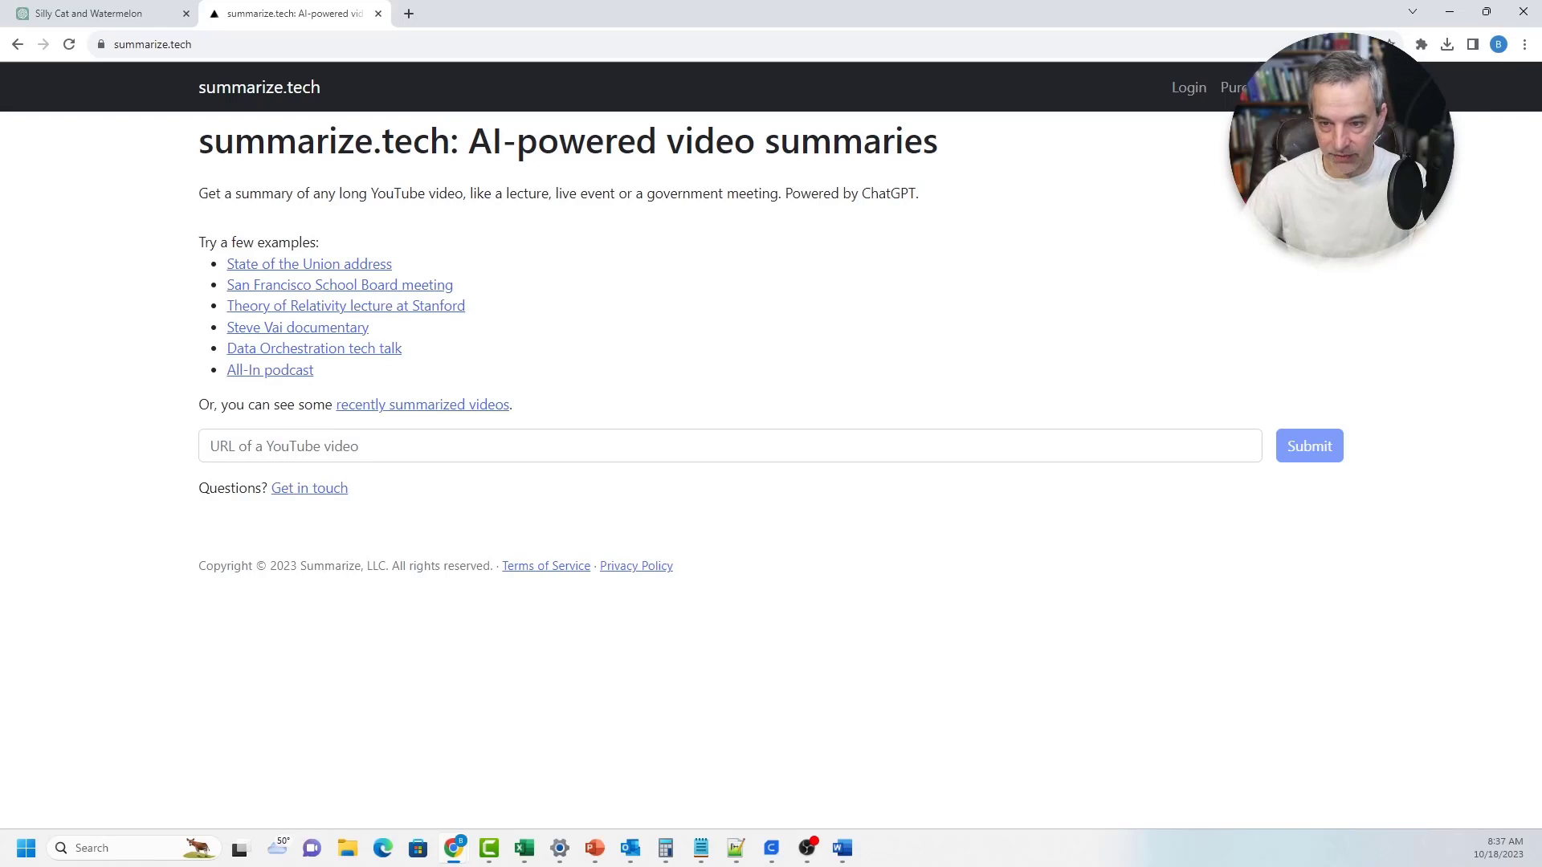
# Open youtube.com in another new tab
pyautogui.hotkey('ctrl', 't')
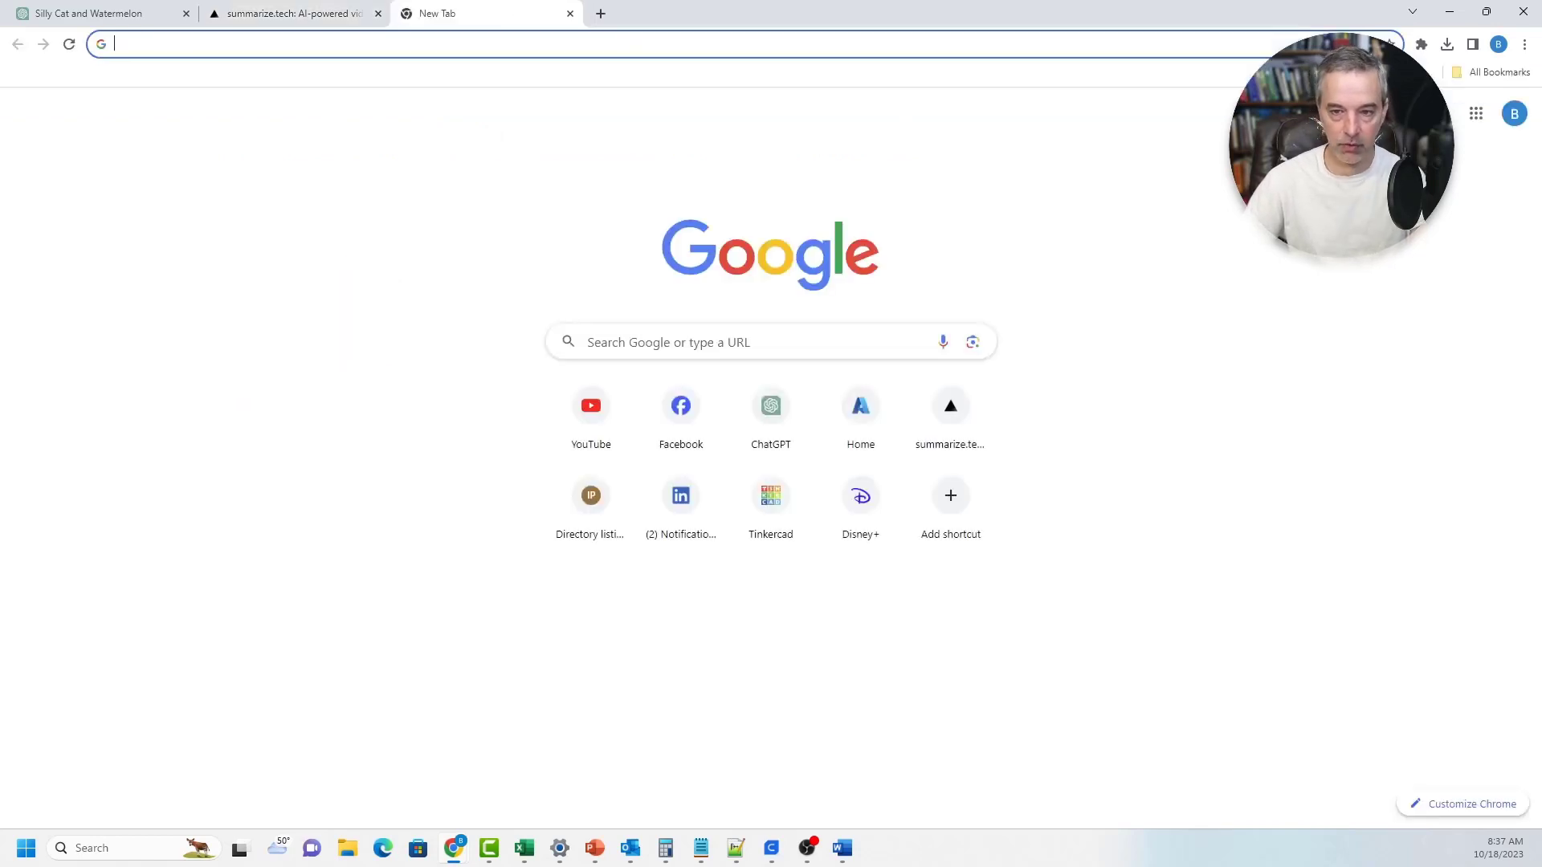
pyautogui.write('you')
pyautogui.press('BackSpace')
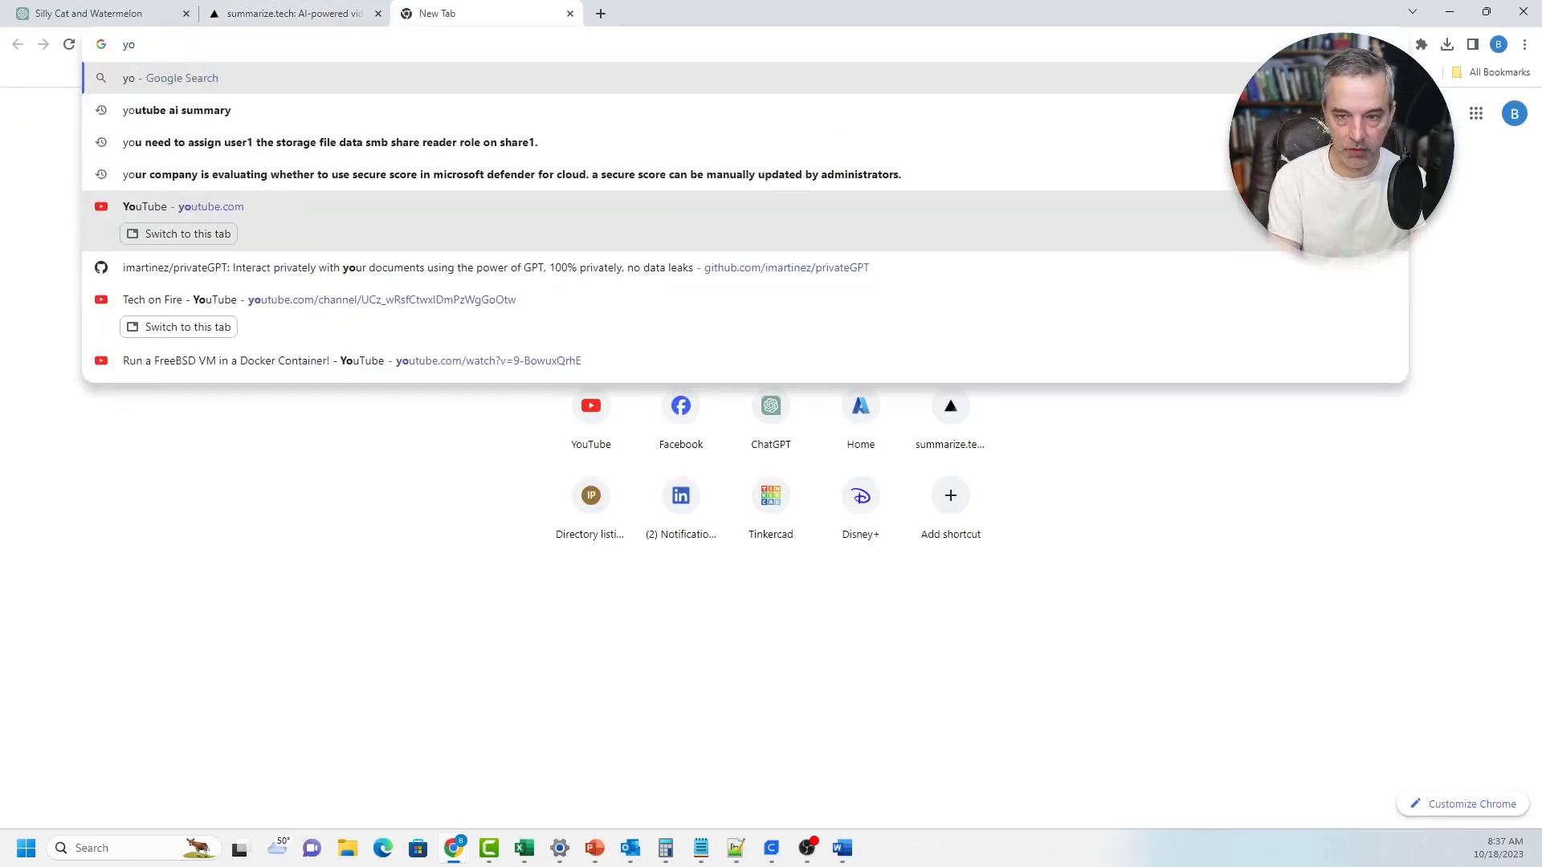
pyautogui.write('utube')
pyautogui.press('Return')
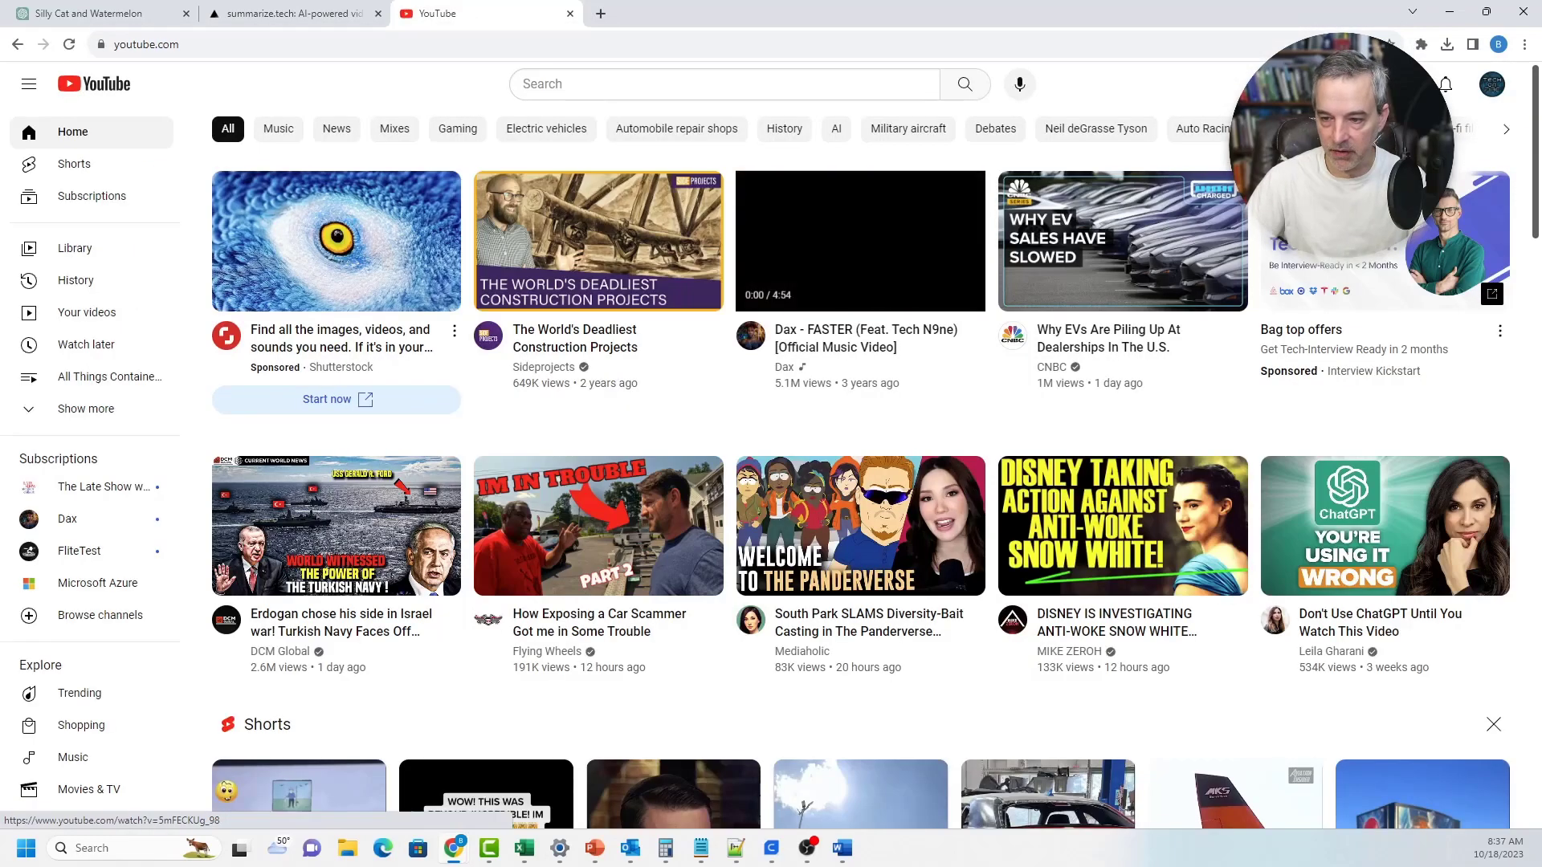
pyautogui.scroll(-1, 859, 241)
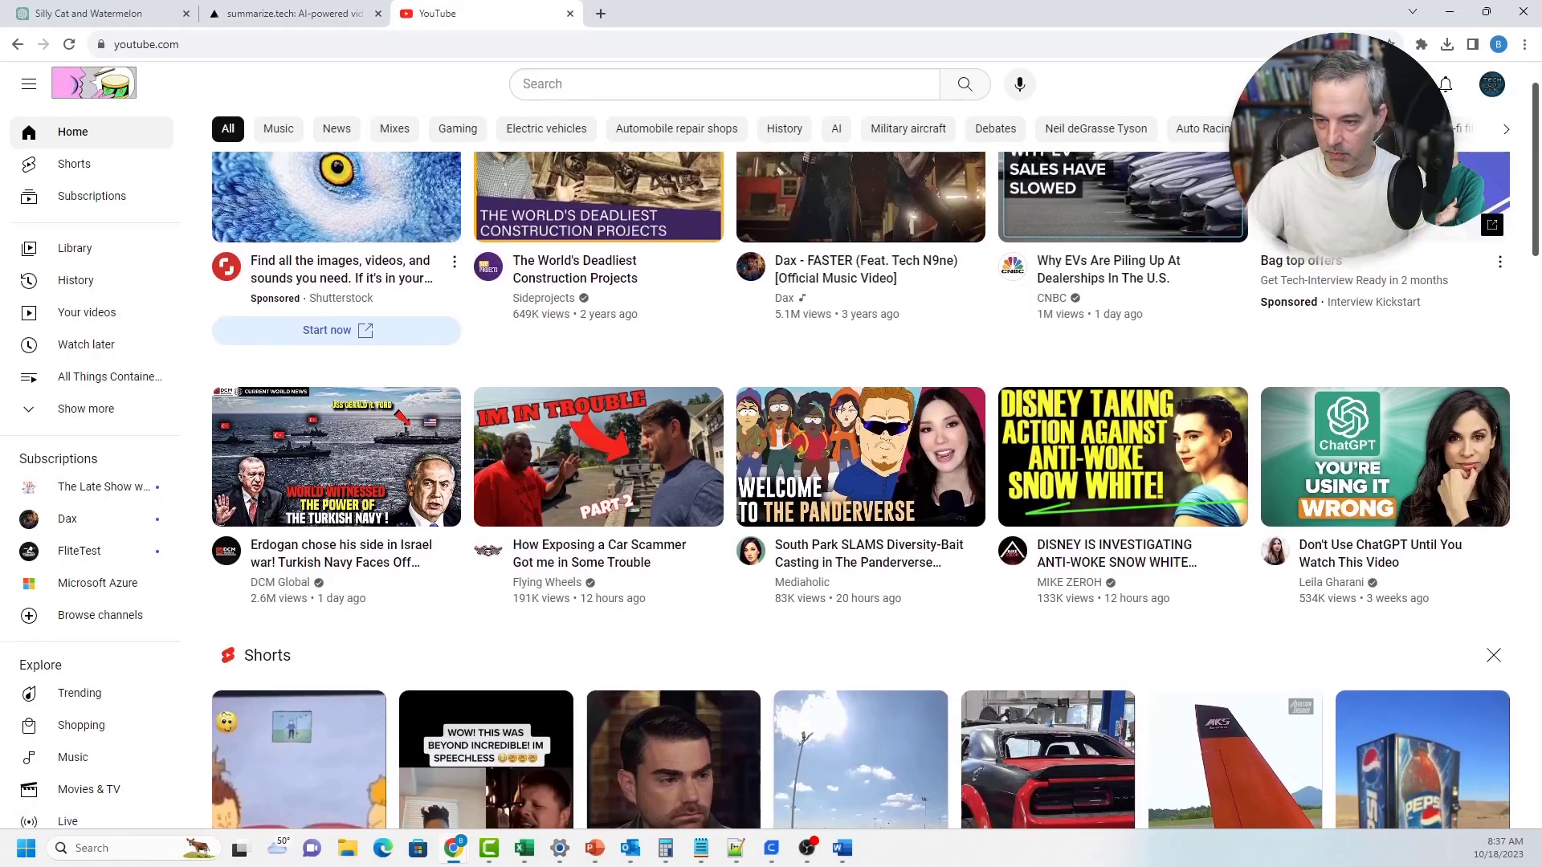
pyautogui.scroll(1, 808, 446)
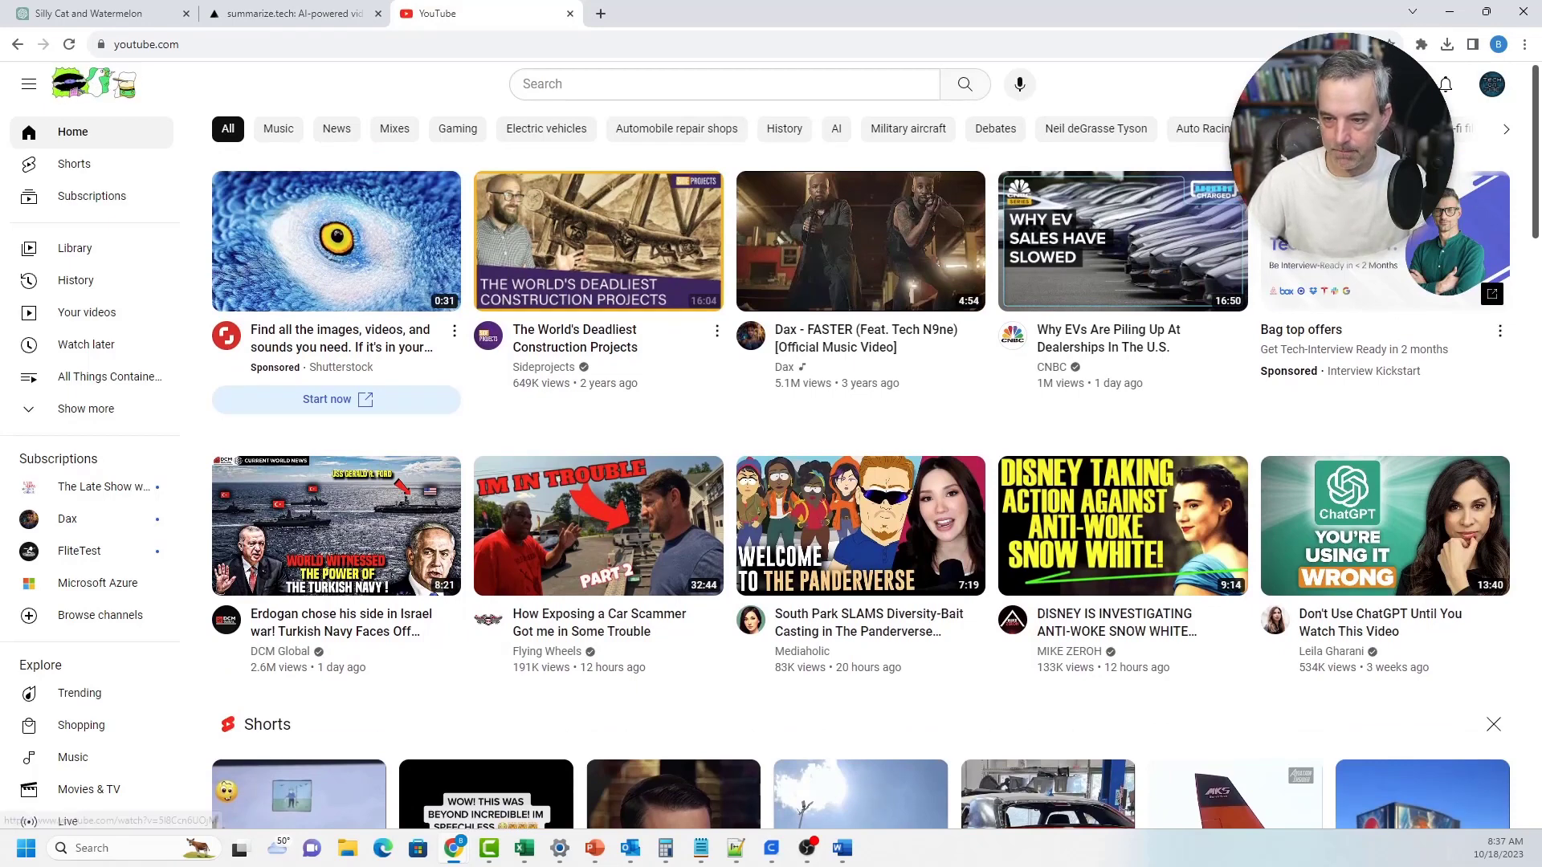
# Open The World's Deadliest Construction Projects video and copy its URL
pyautogui.click(598, 241)
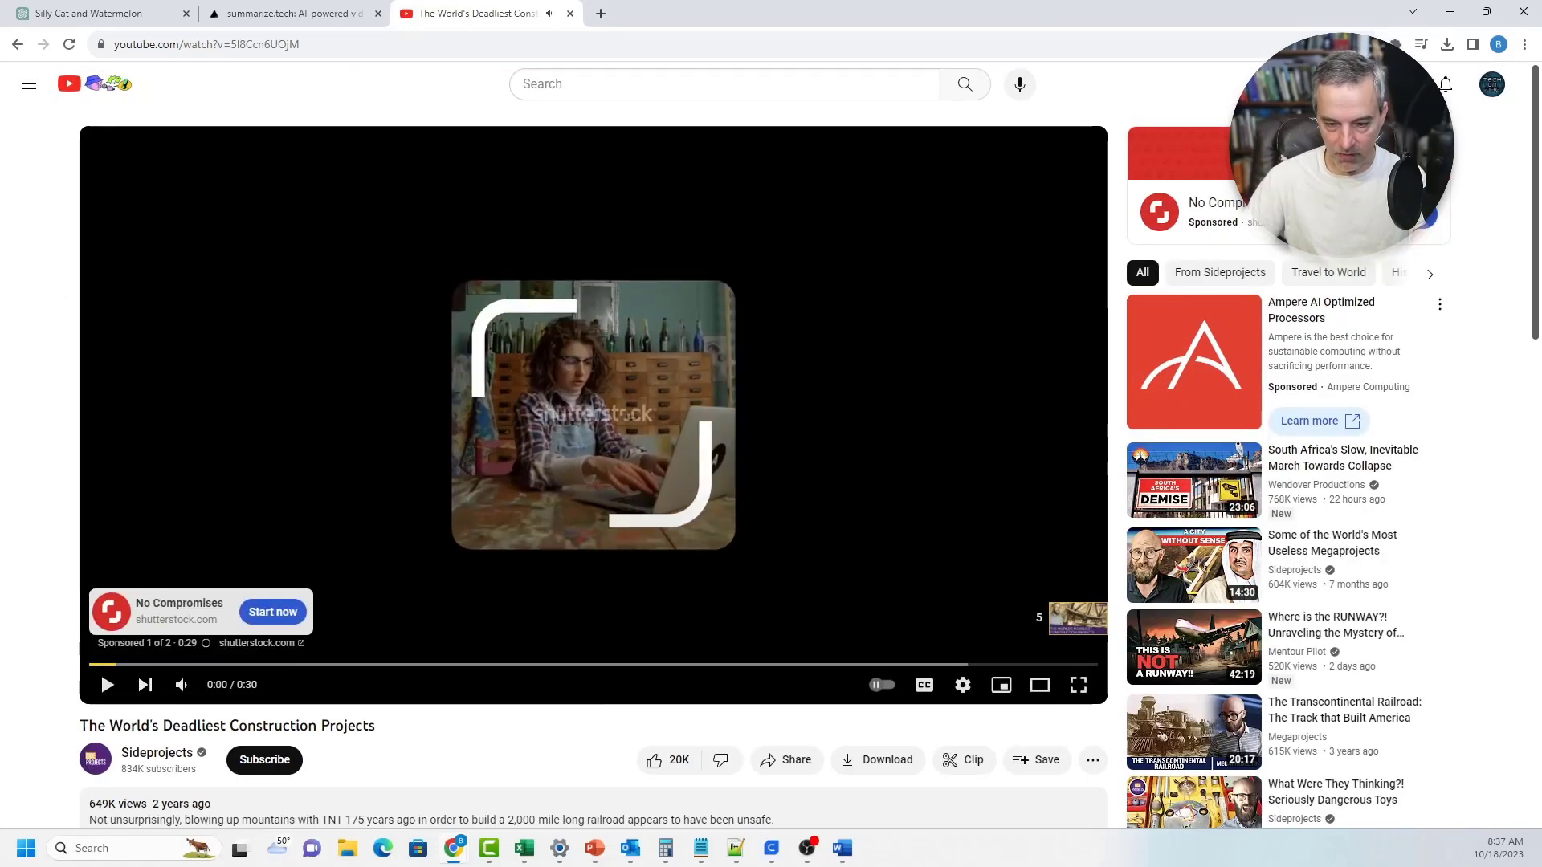
pyautogui.scroll(-3, 592, 466)
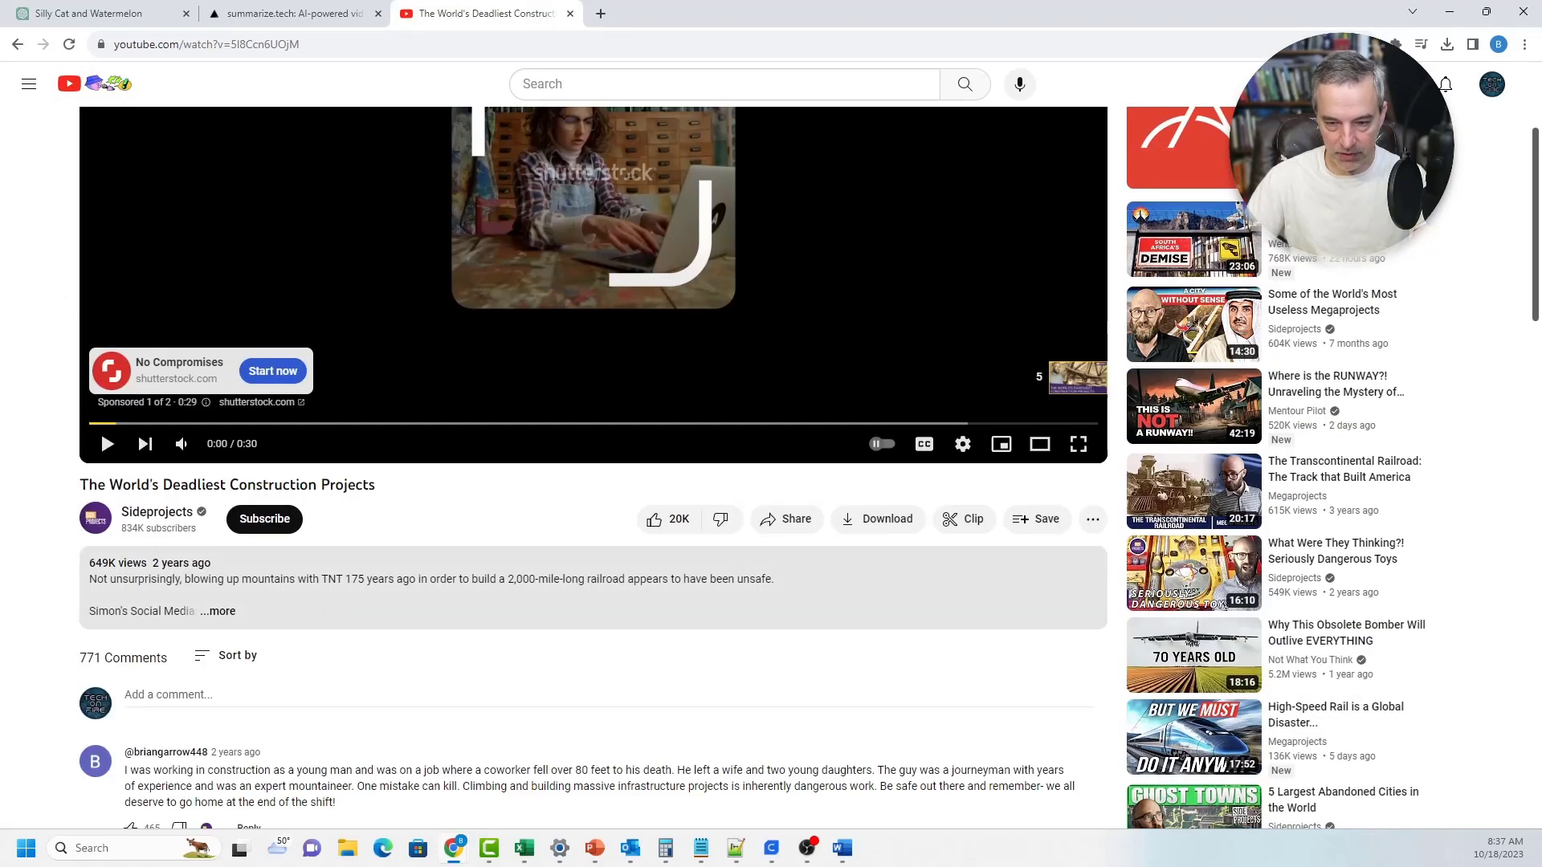
pyautogui.scroll(3, 593, 466)
pyautogui.hotkey('ctrl', 'l')
pyautogui.hotkey('ctrl', 'c')
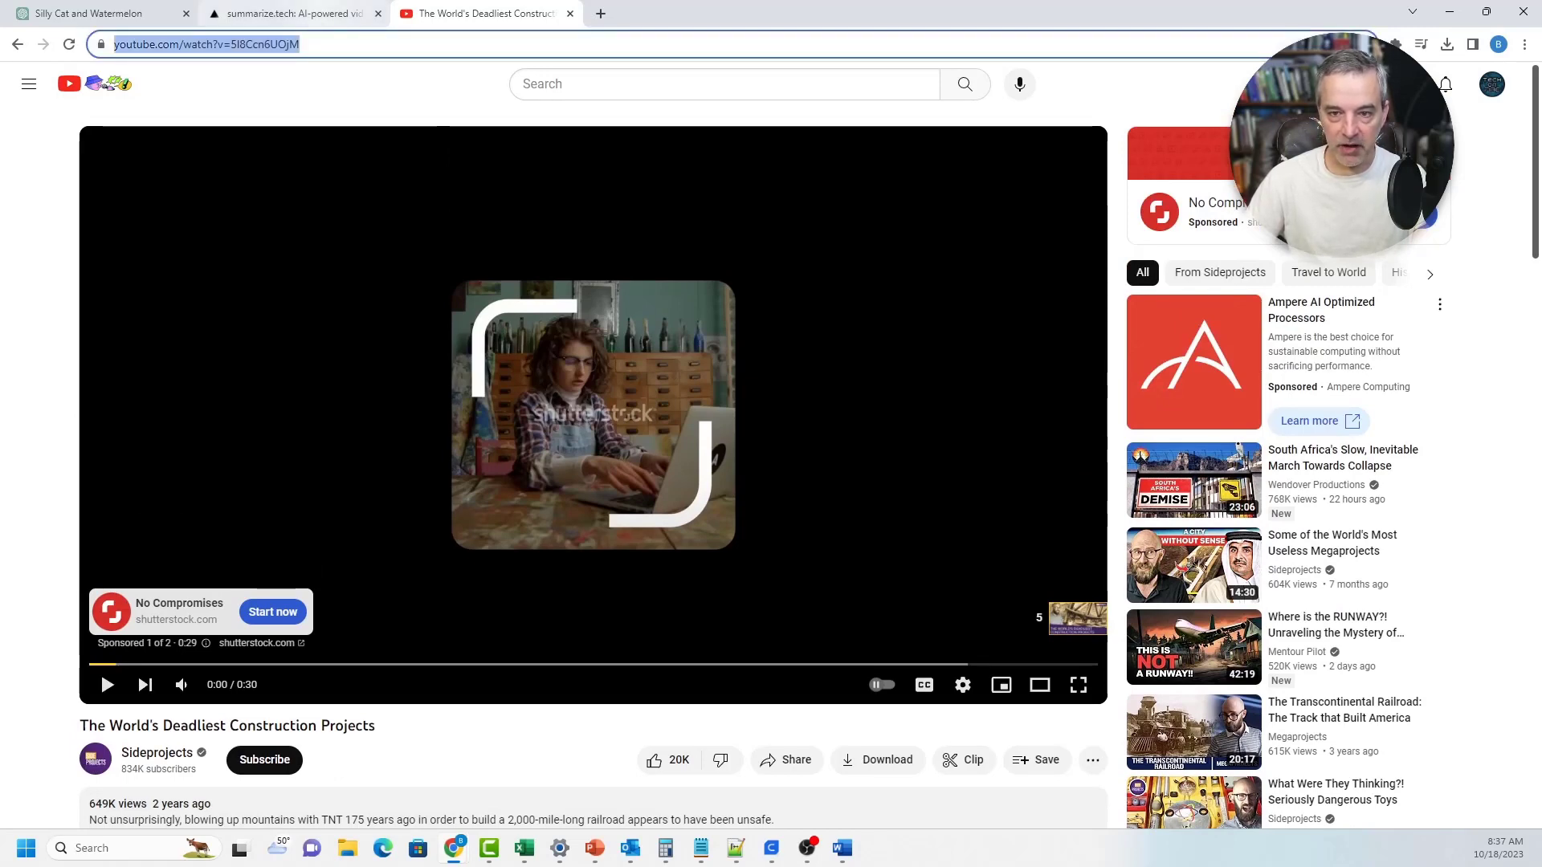
pyautogui.scroll(-4, 593, 466)
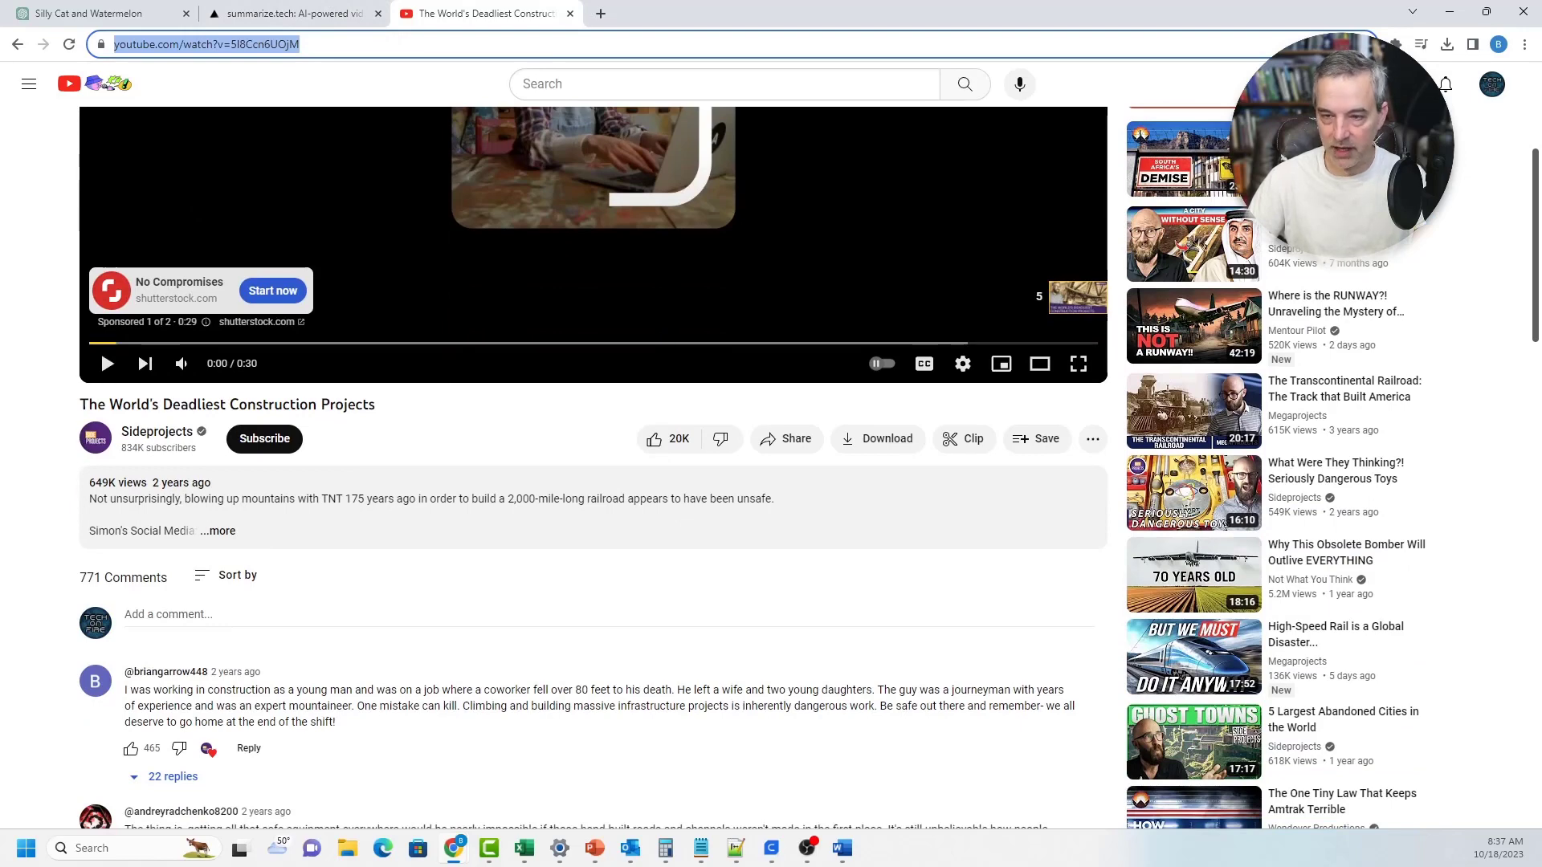
pyautogui.hotkey('ctrl', 'shift', 'Tab')
# Paste the construction video's YouTube link into summarize.tech and submit it
pyautogui.click(322, 445)
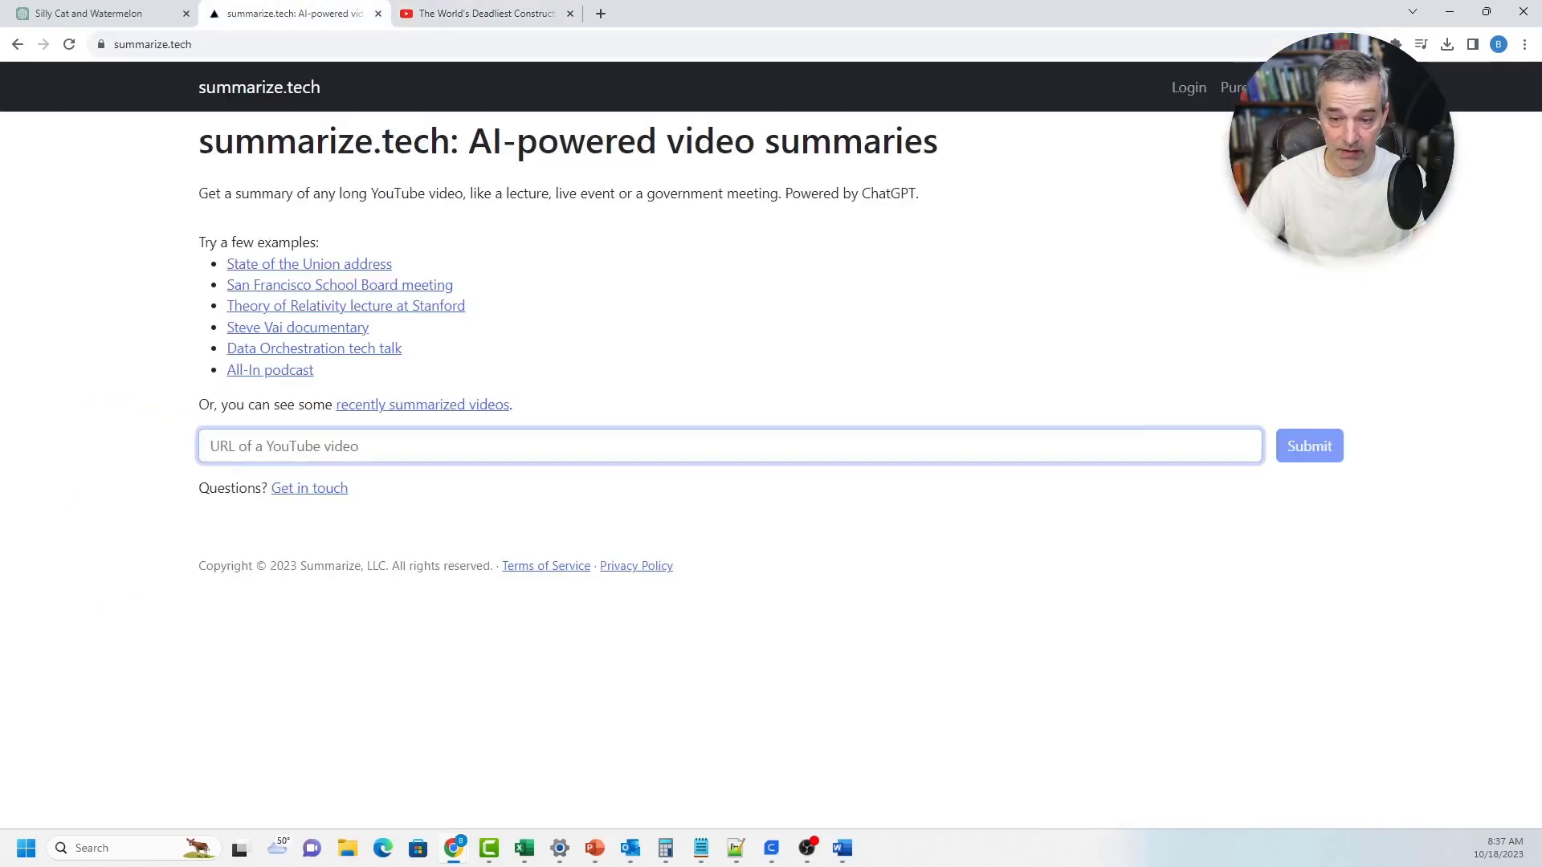
pyautogui.hotkey('ctrl', 'v')
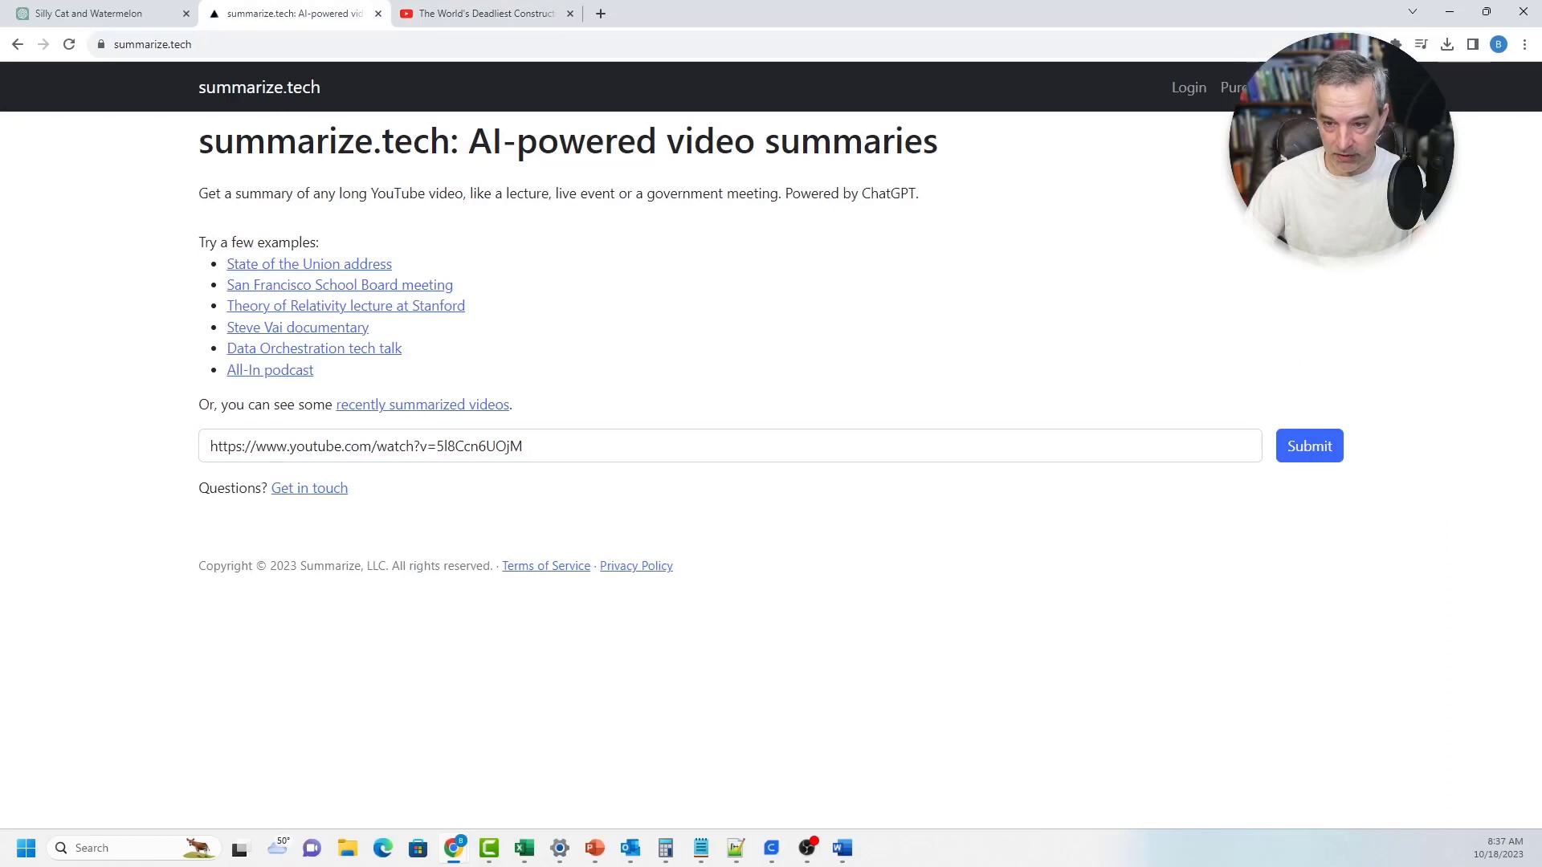
pyautogui.click(1309, 445)
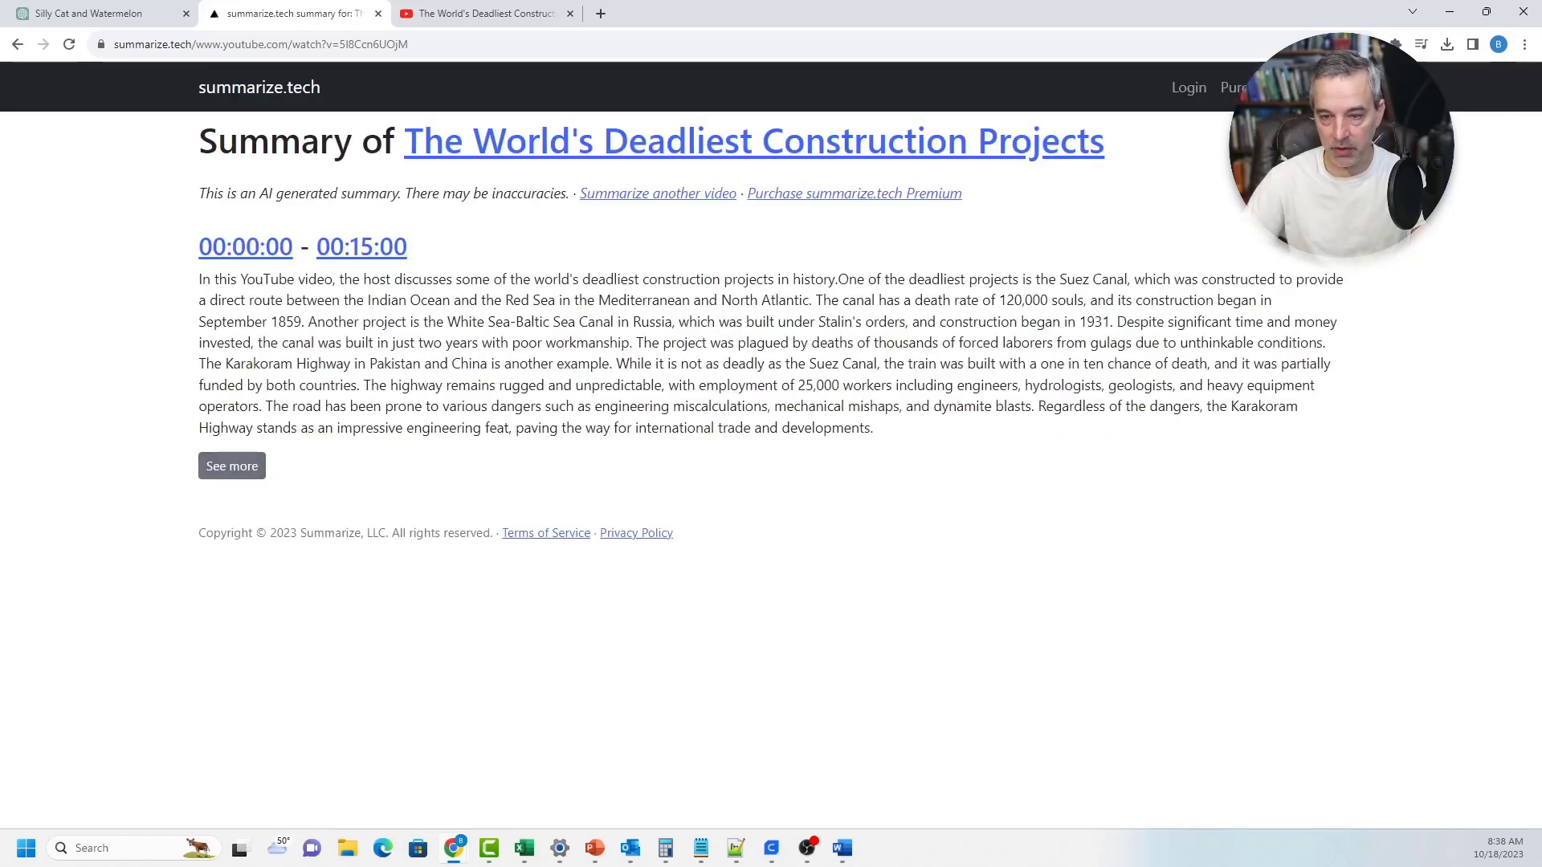
pyautogui.moveTo(198, 279); pyautogui.dragTo(875, 428)
pyautogui.click(876, 428)
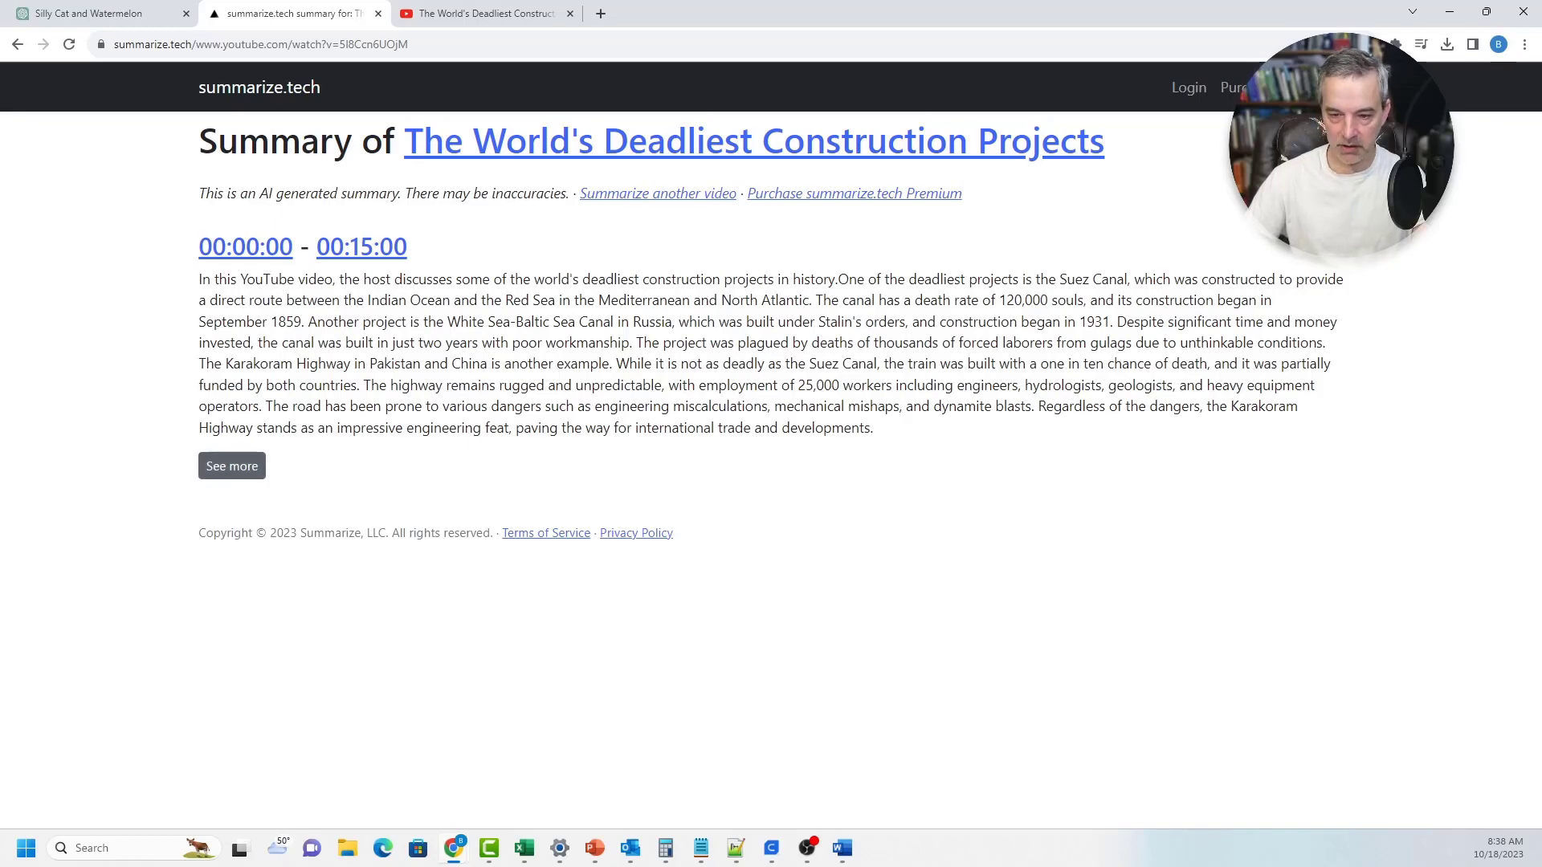
pyautogui.click(232, 466)
pyautogui.scroll(-4, 232, 465)
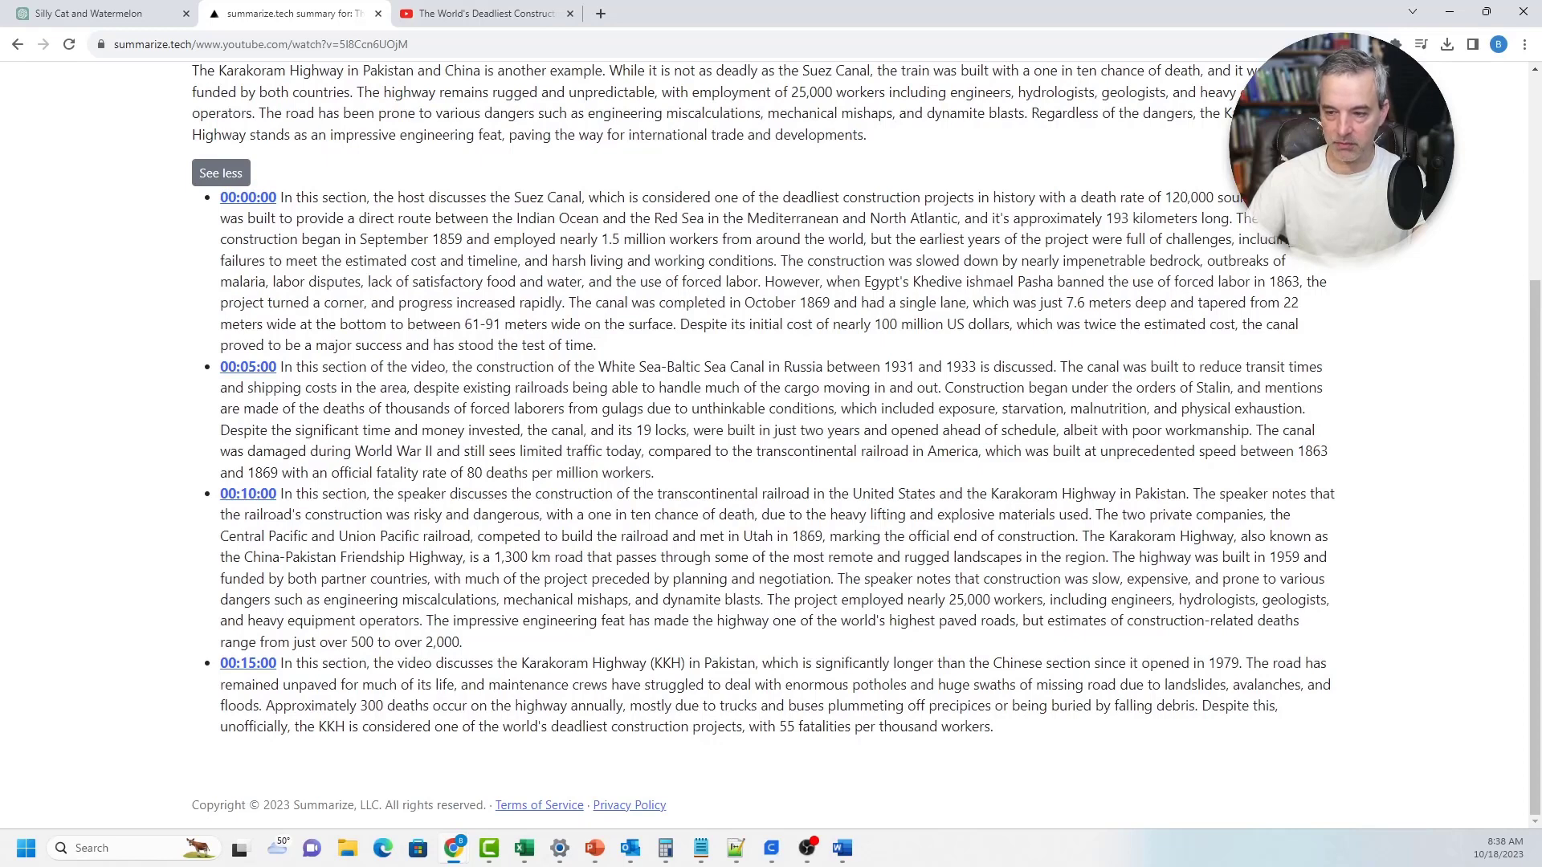
pyautogui.moveTo(503, 196); pyautogui.dragTo(657, 196)
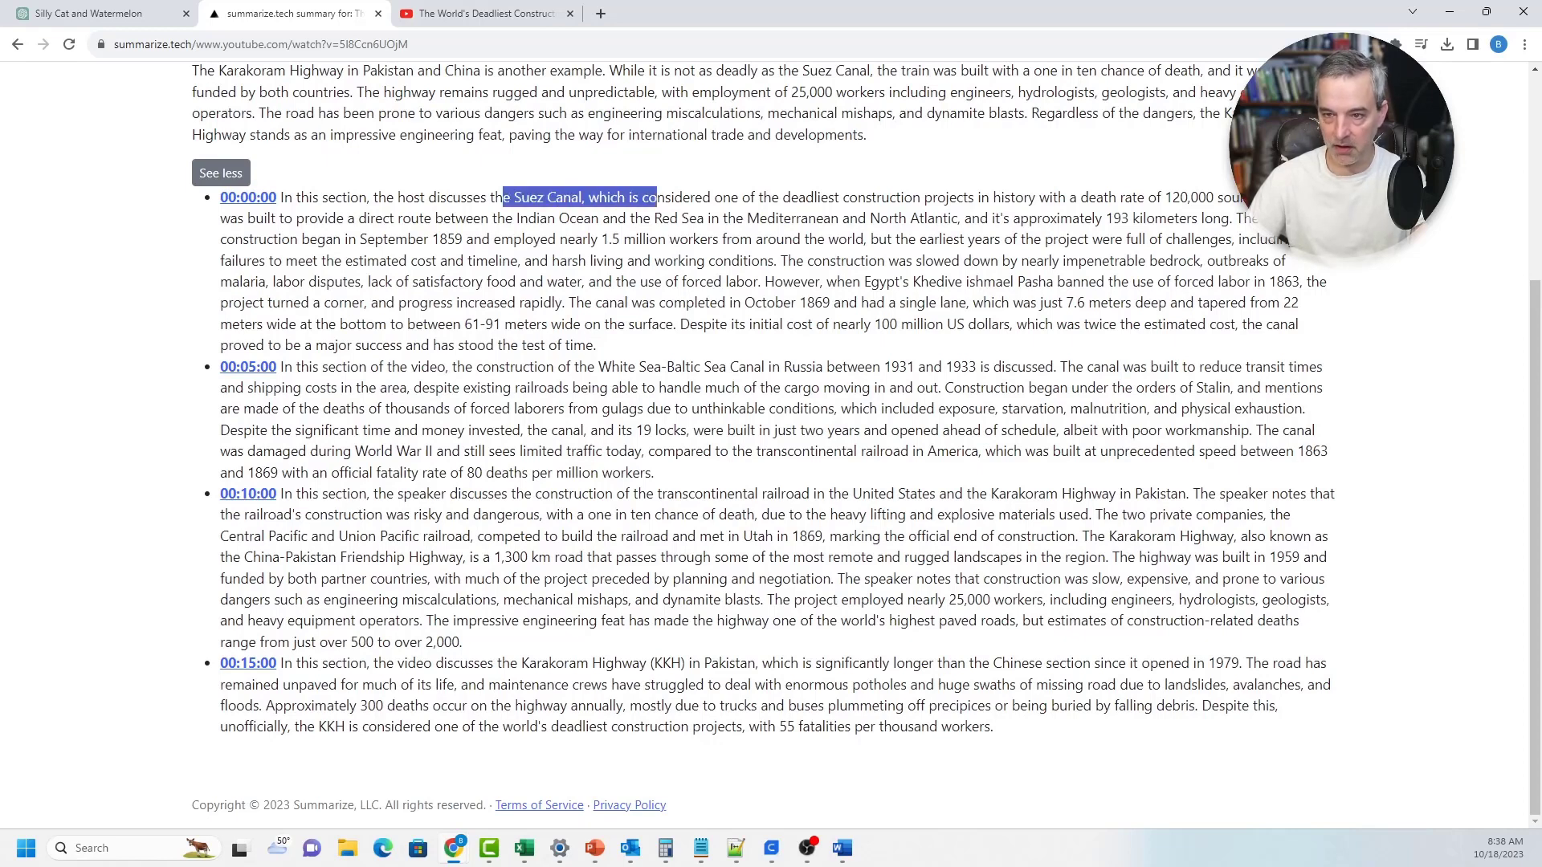
pyautogui.click(658, 197)
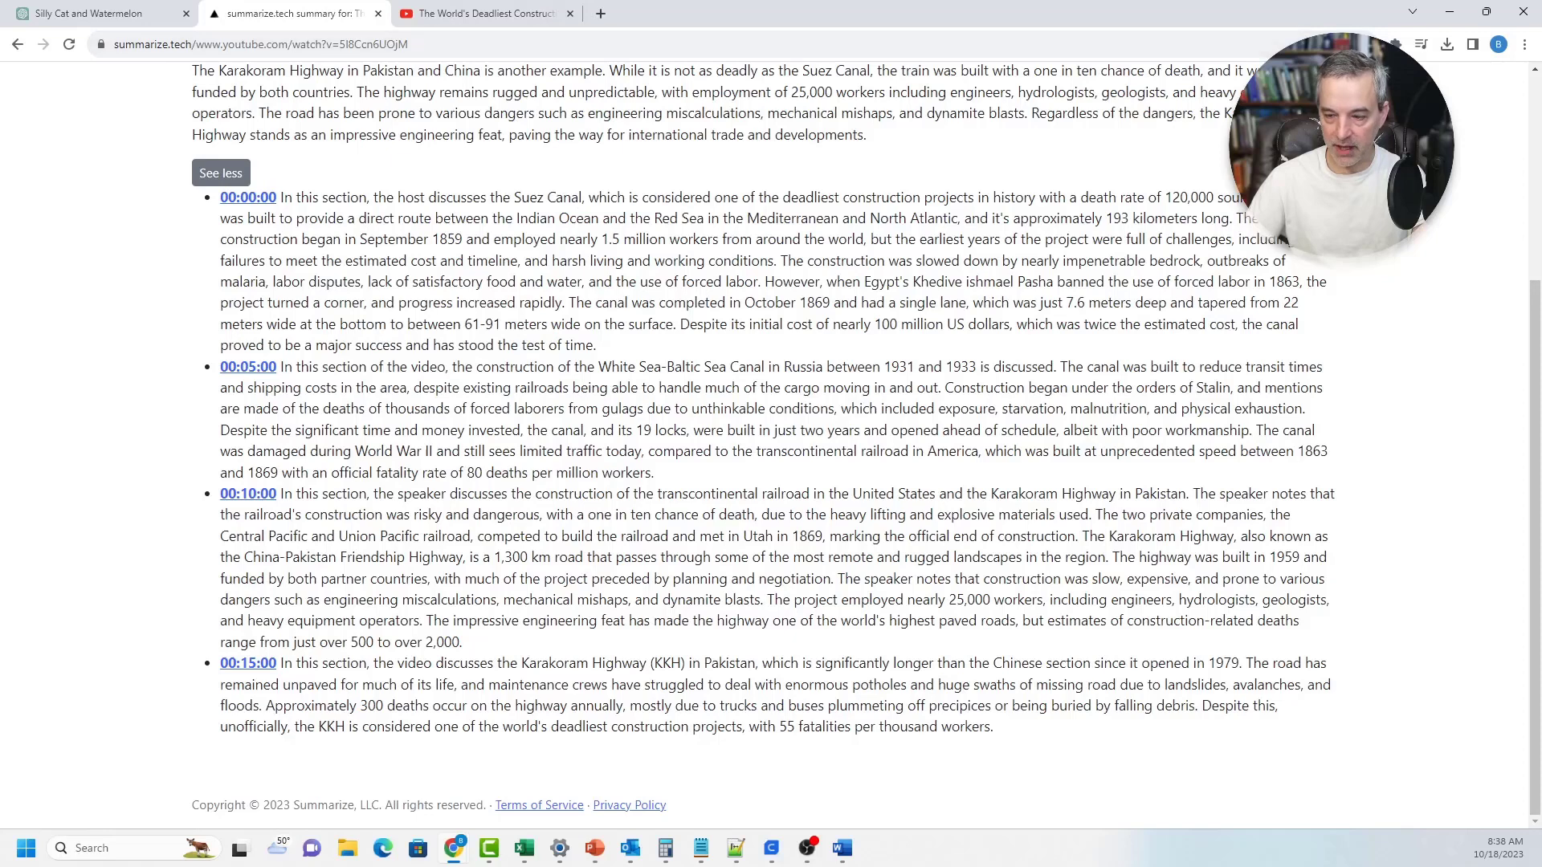
pyautogui.moveTo(620, 367); pyautogui.dragTo(783, 388)
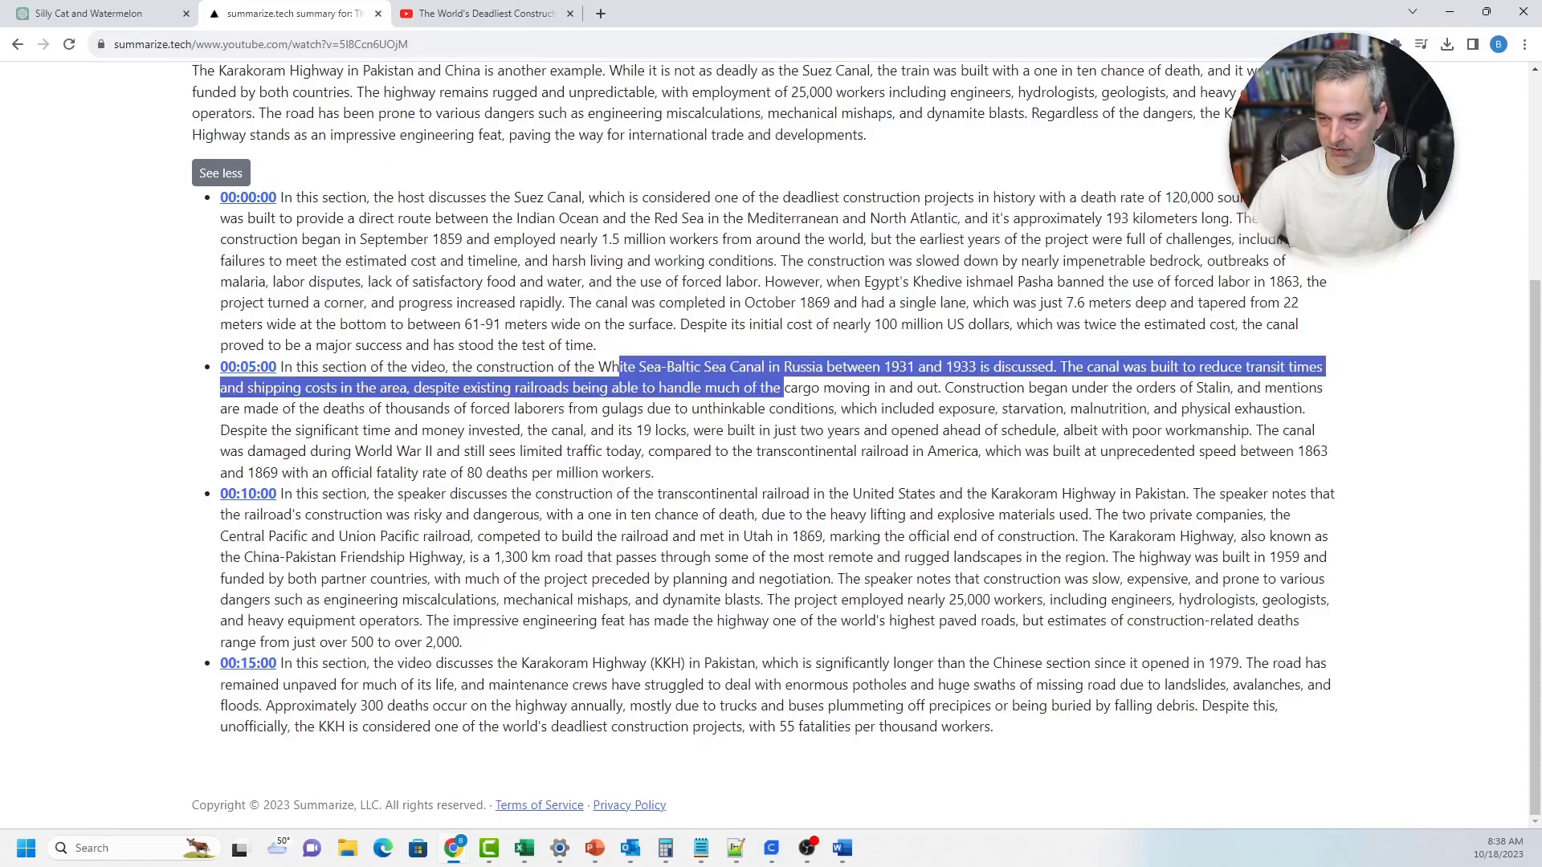
pyautogui.click(783, 387)
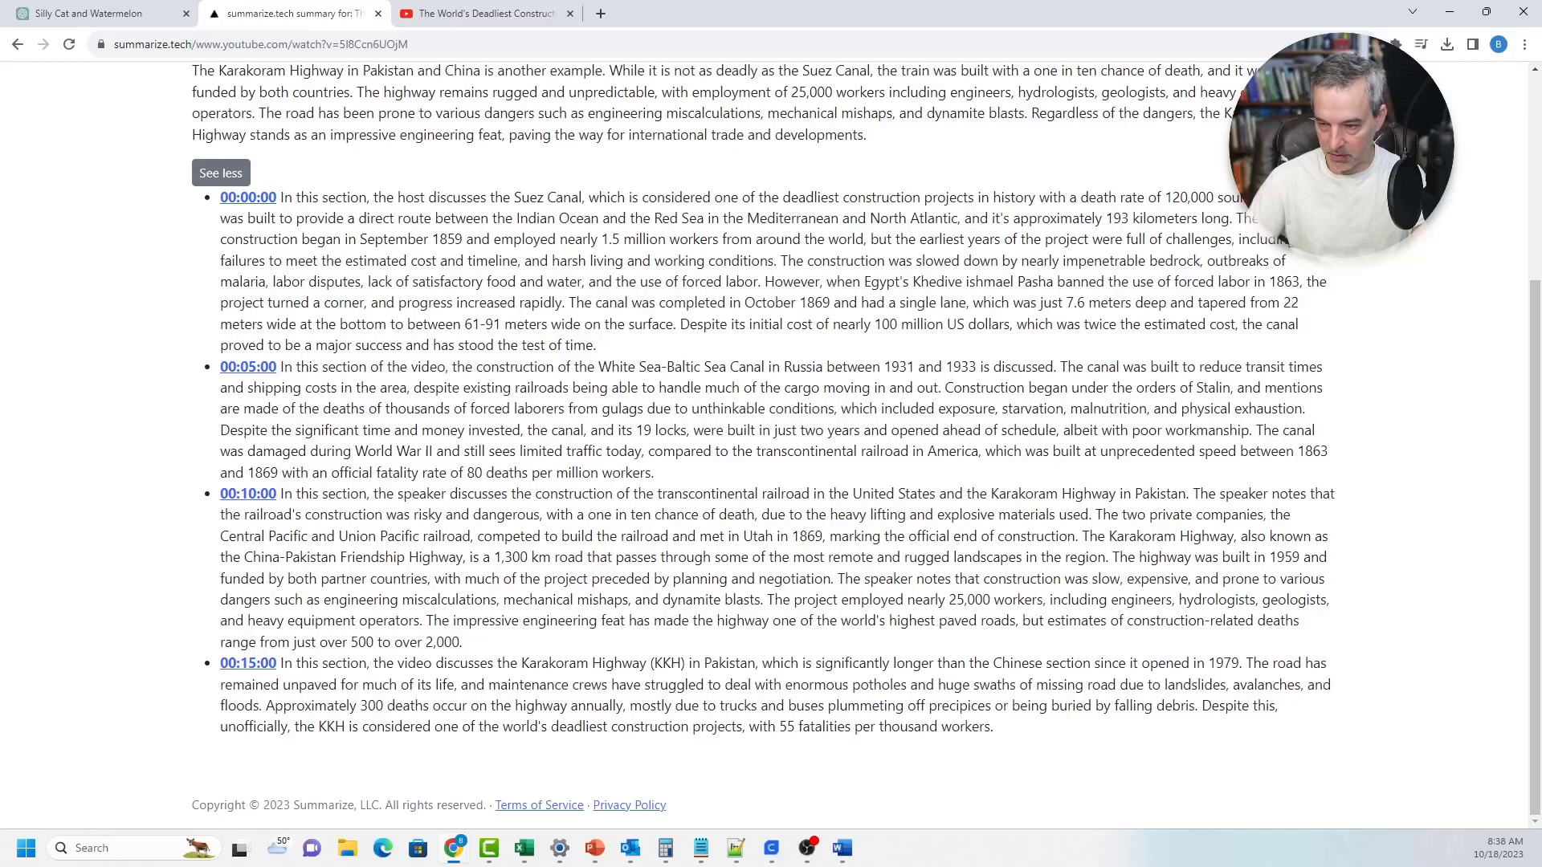
pyautogui.moveTo(657, 494); pyautogui.dragTo(1142, 493)
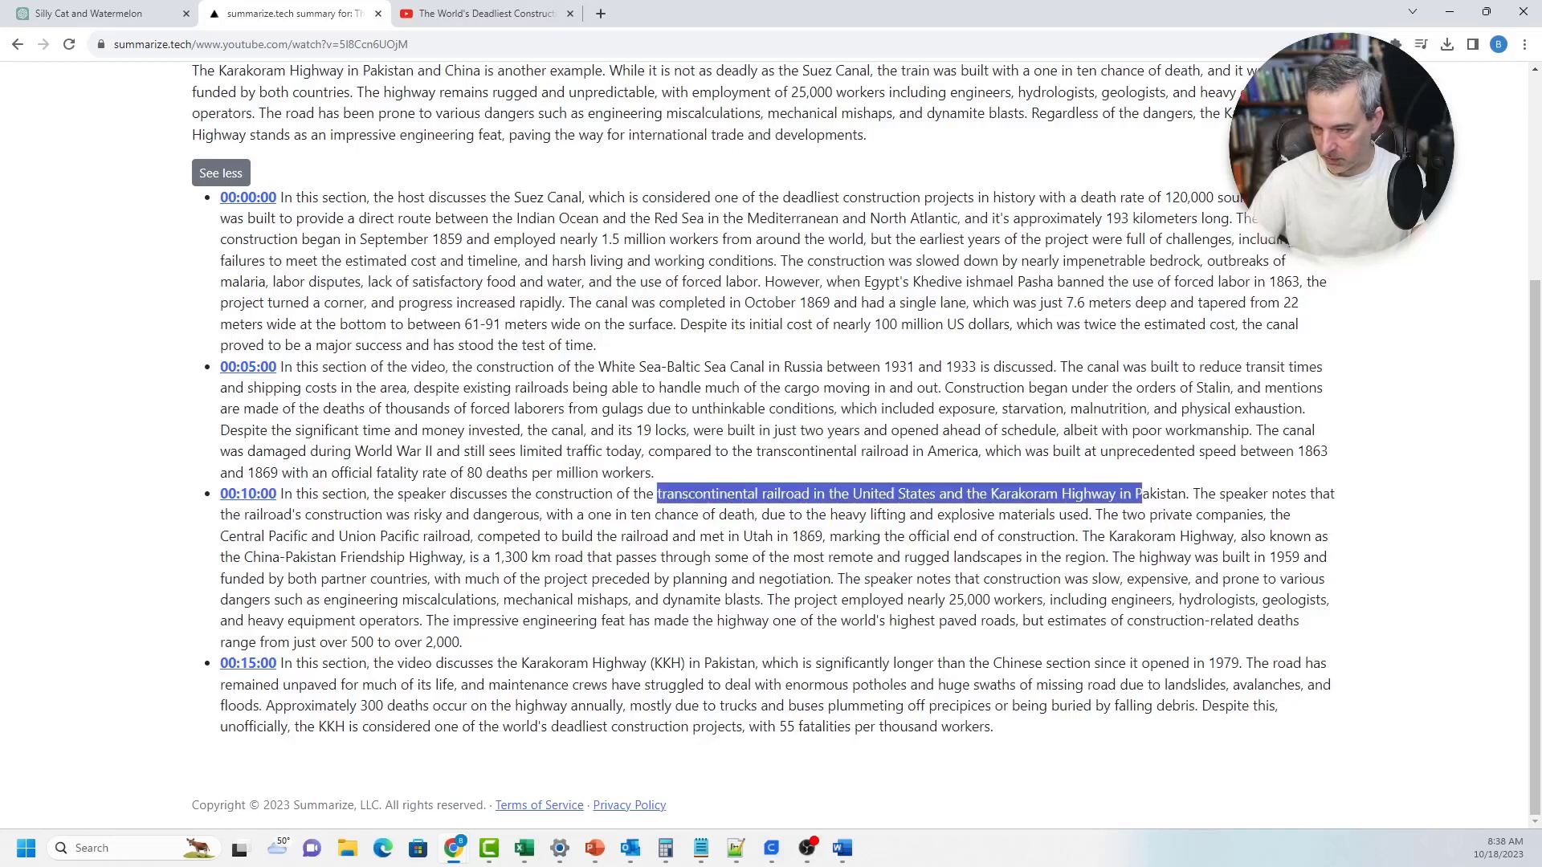
pyautogui.click(1142, 493)
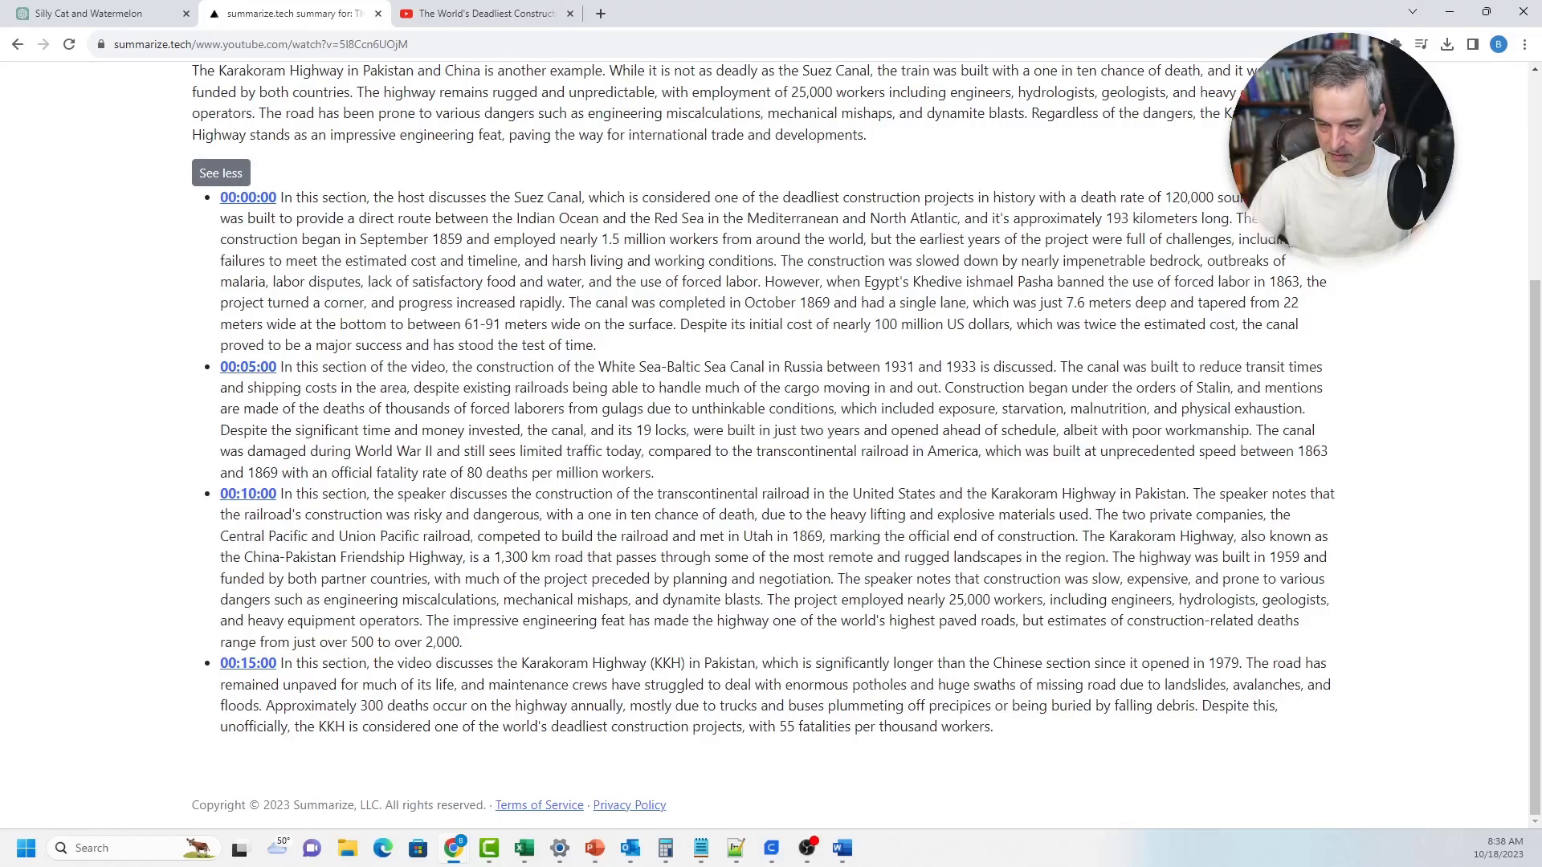
pyautogui.scroll(3, 763, 441)
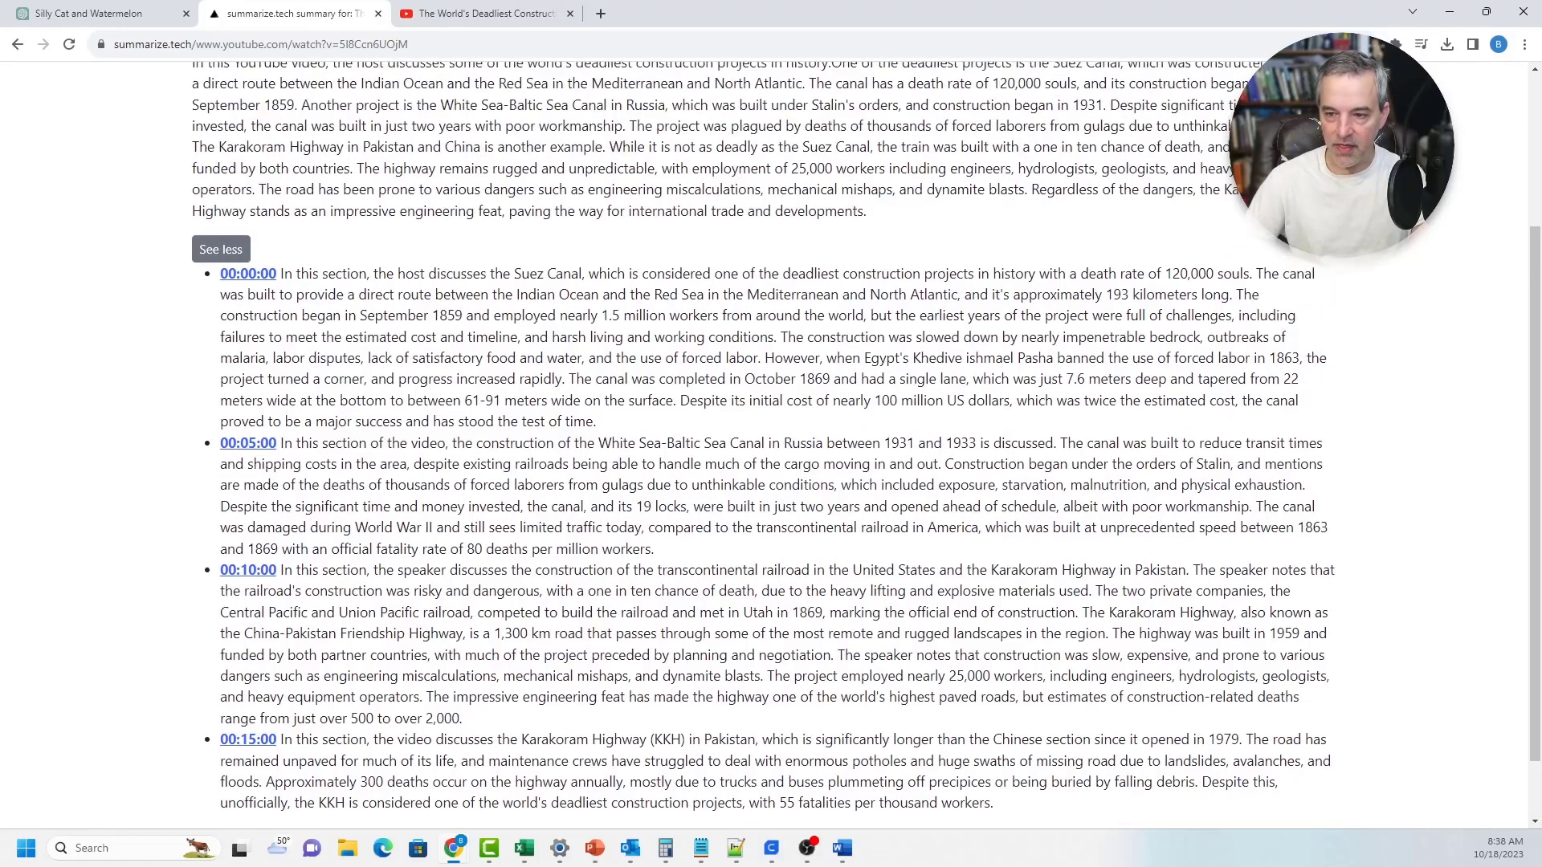
pyautogui.scroll(1, 763, 442)
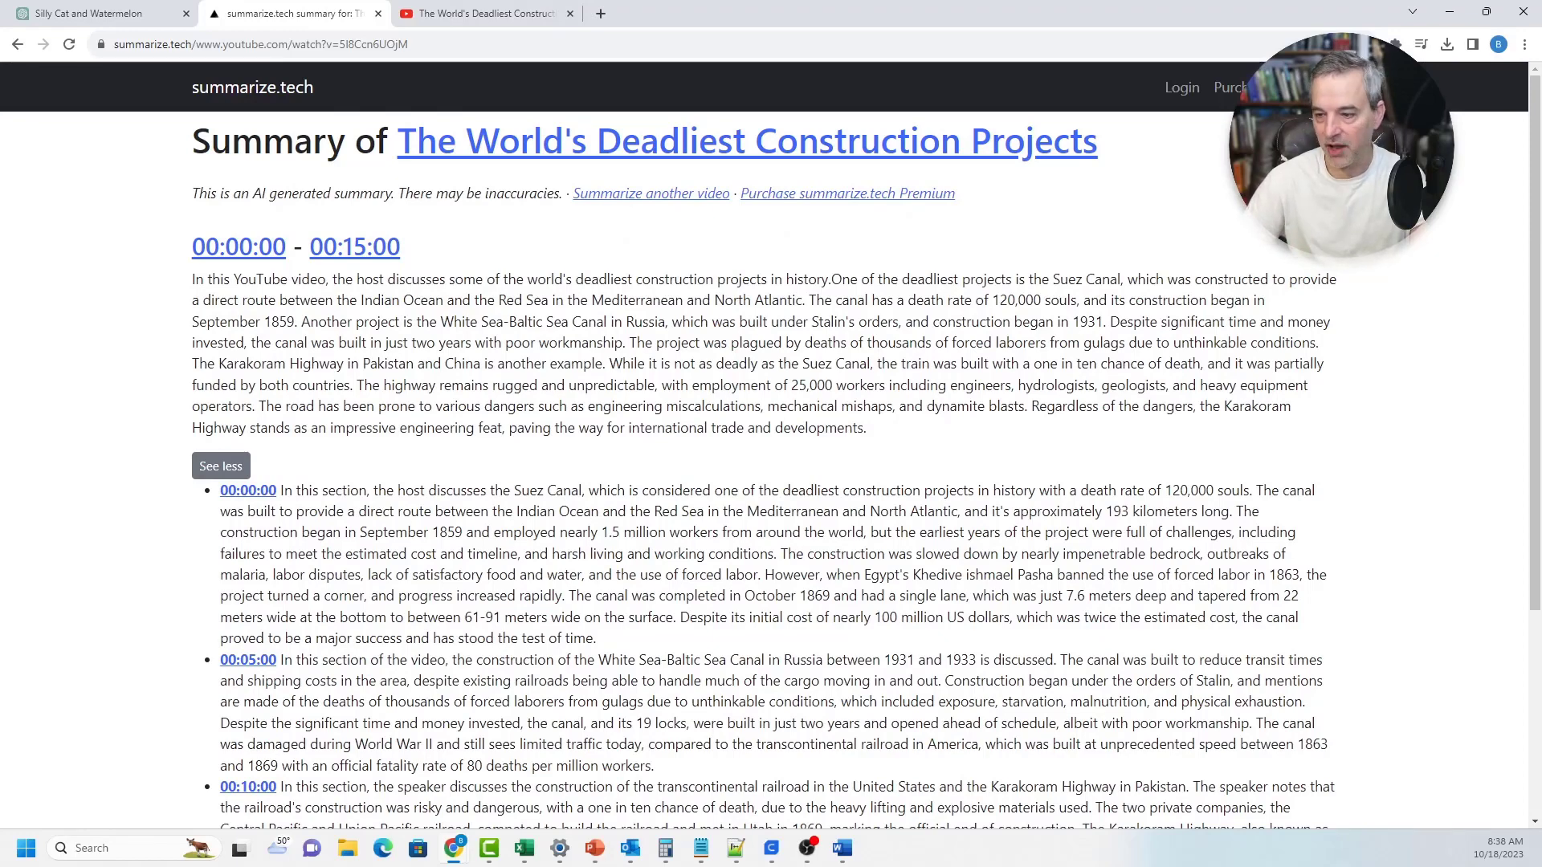
pyautogui.scroll(-4, 763, 442)
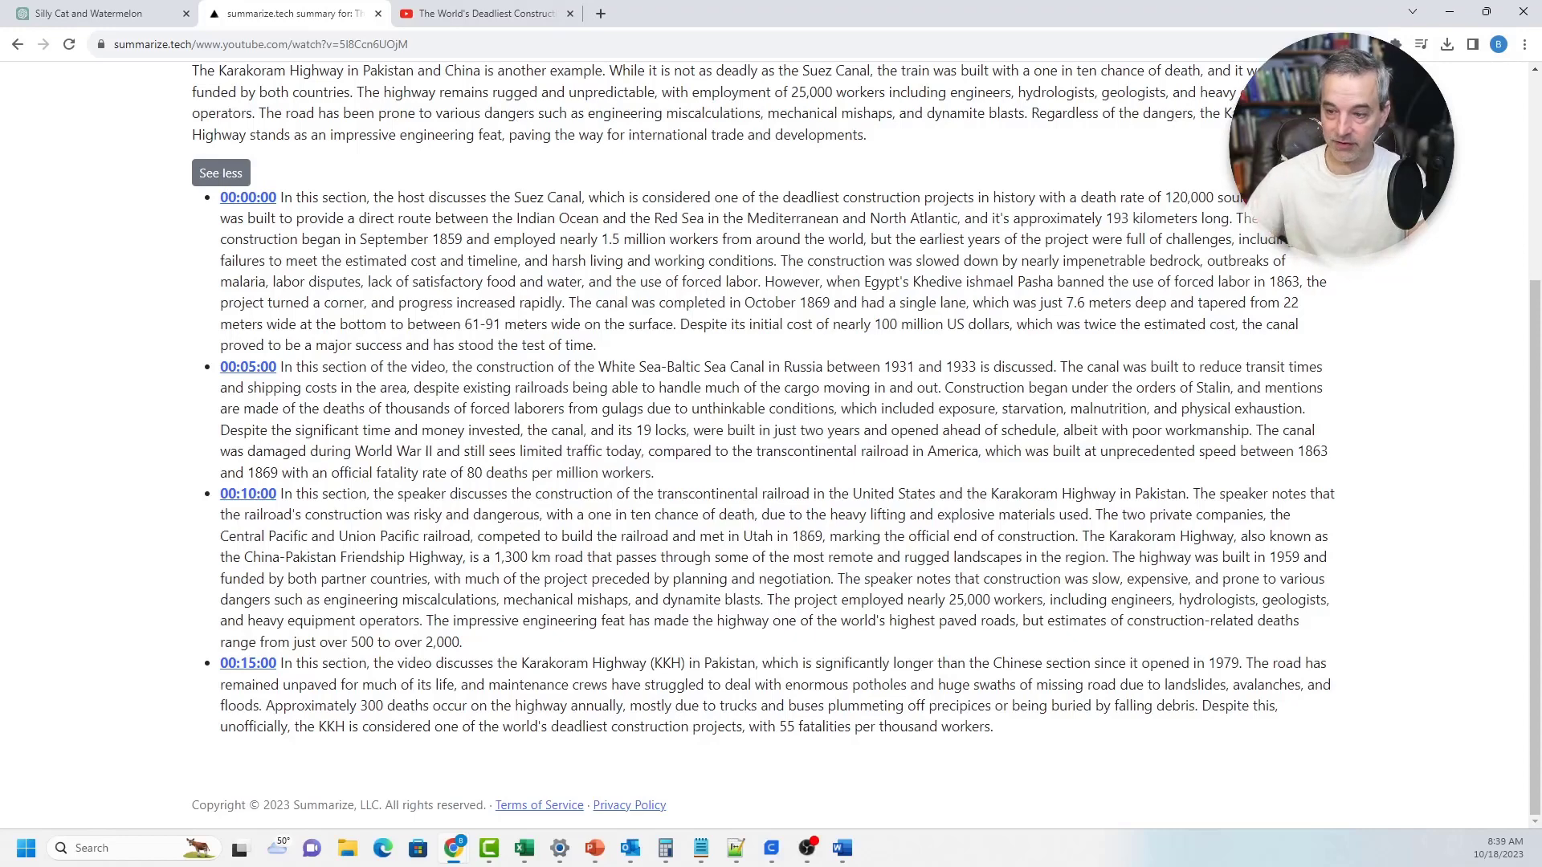
pyautogui.scroll(4, 771, 441)
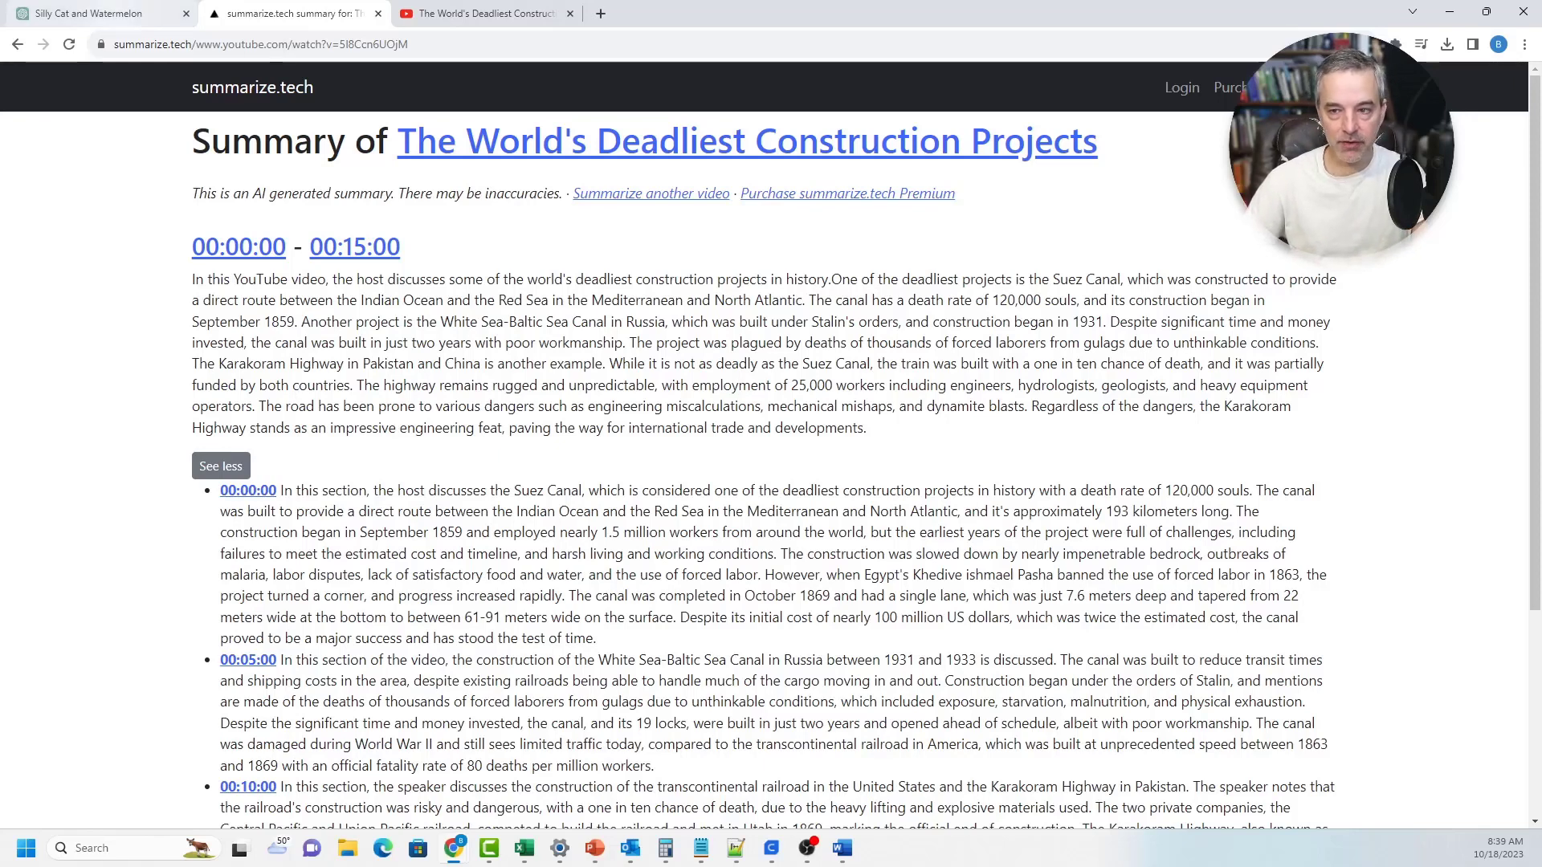
pyautogui.hotkey('ctrl', 'shift', 'Tab')
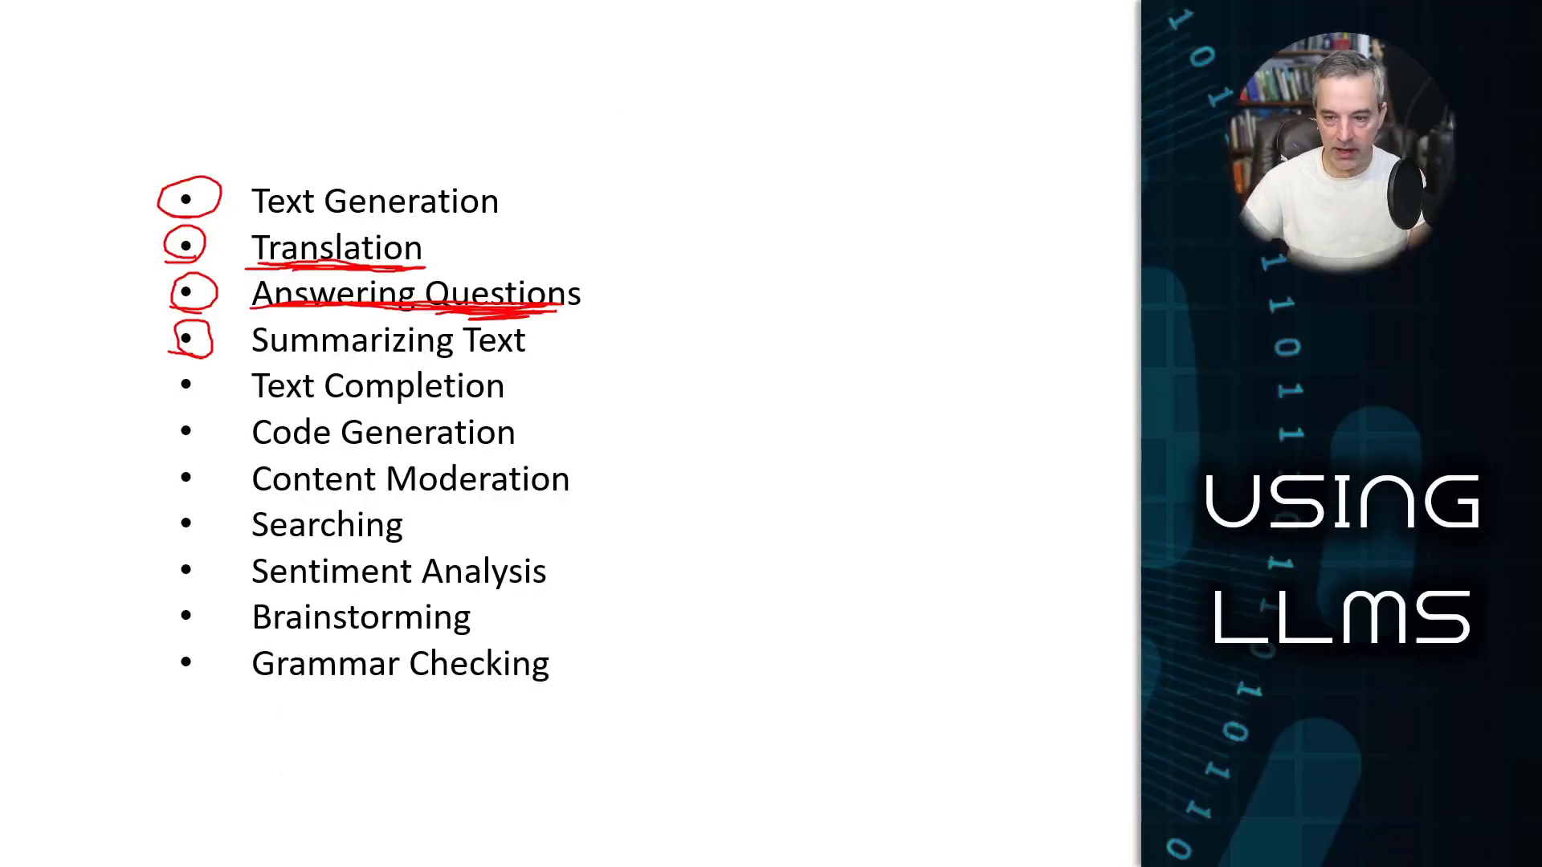
# Circle the Text Completion bullet and underline the words Text Completion in red ink
pyautogui.moveTo(169, 387)
pyautogui.mouseDown()
pyautogui.moveTo(212, 391)
pyautogui.moveTo(166, 384)
pyautogui.mouseUp()
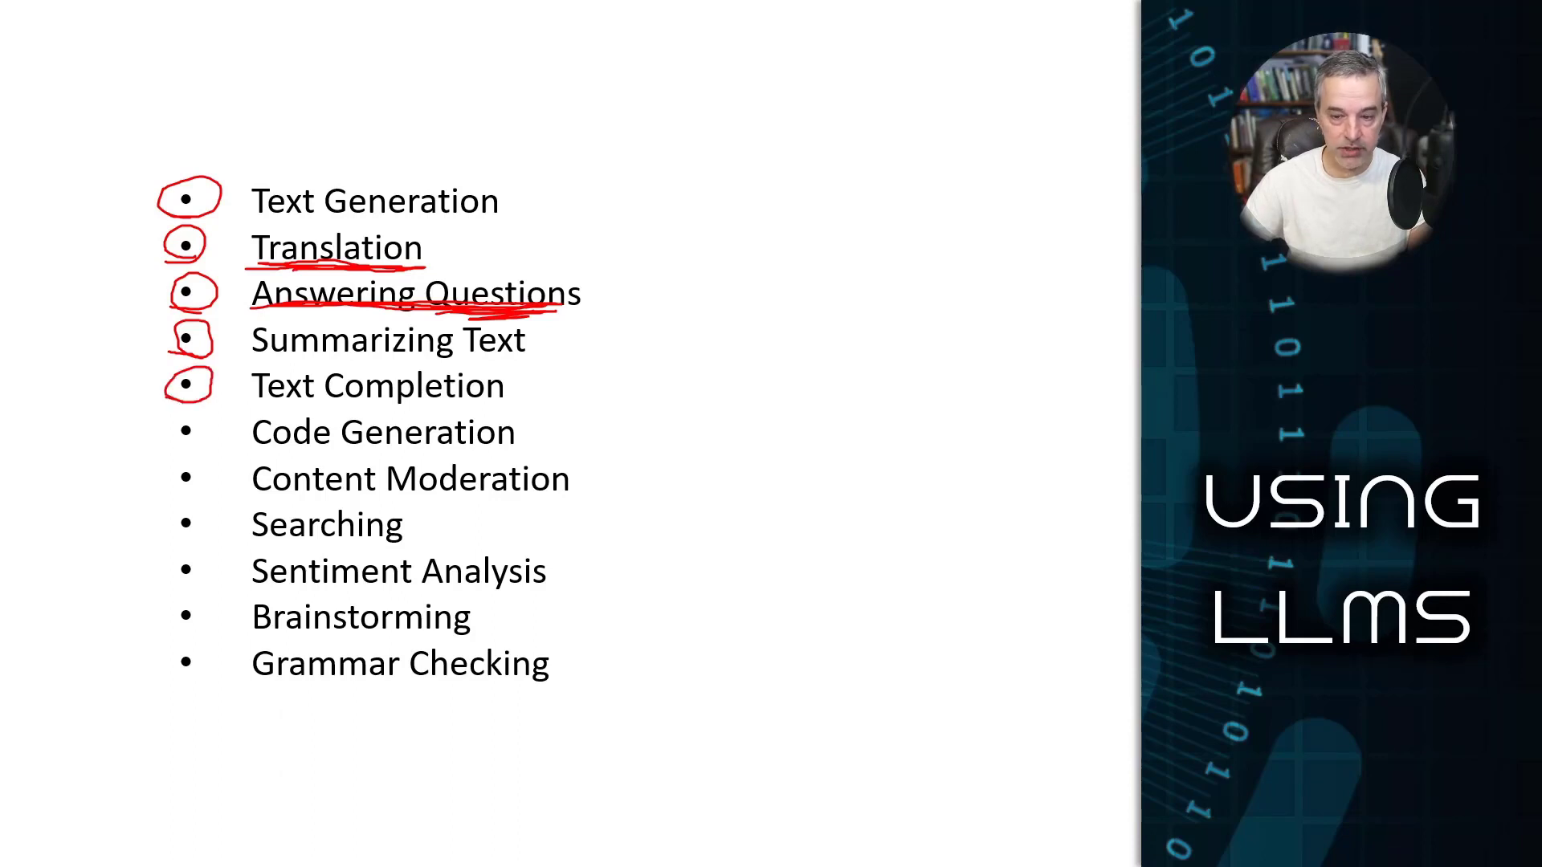
pyautogui.moveTo(253, 405)
pyautogui.mouseDown()
pyautogui.moveTo(463, 406)
pyautogui.moveTo(258, 406)
pyautogui.moveTo(429, 406)
pyautogui.moveTo(349, 407)
pyautogui.mouseUp()
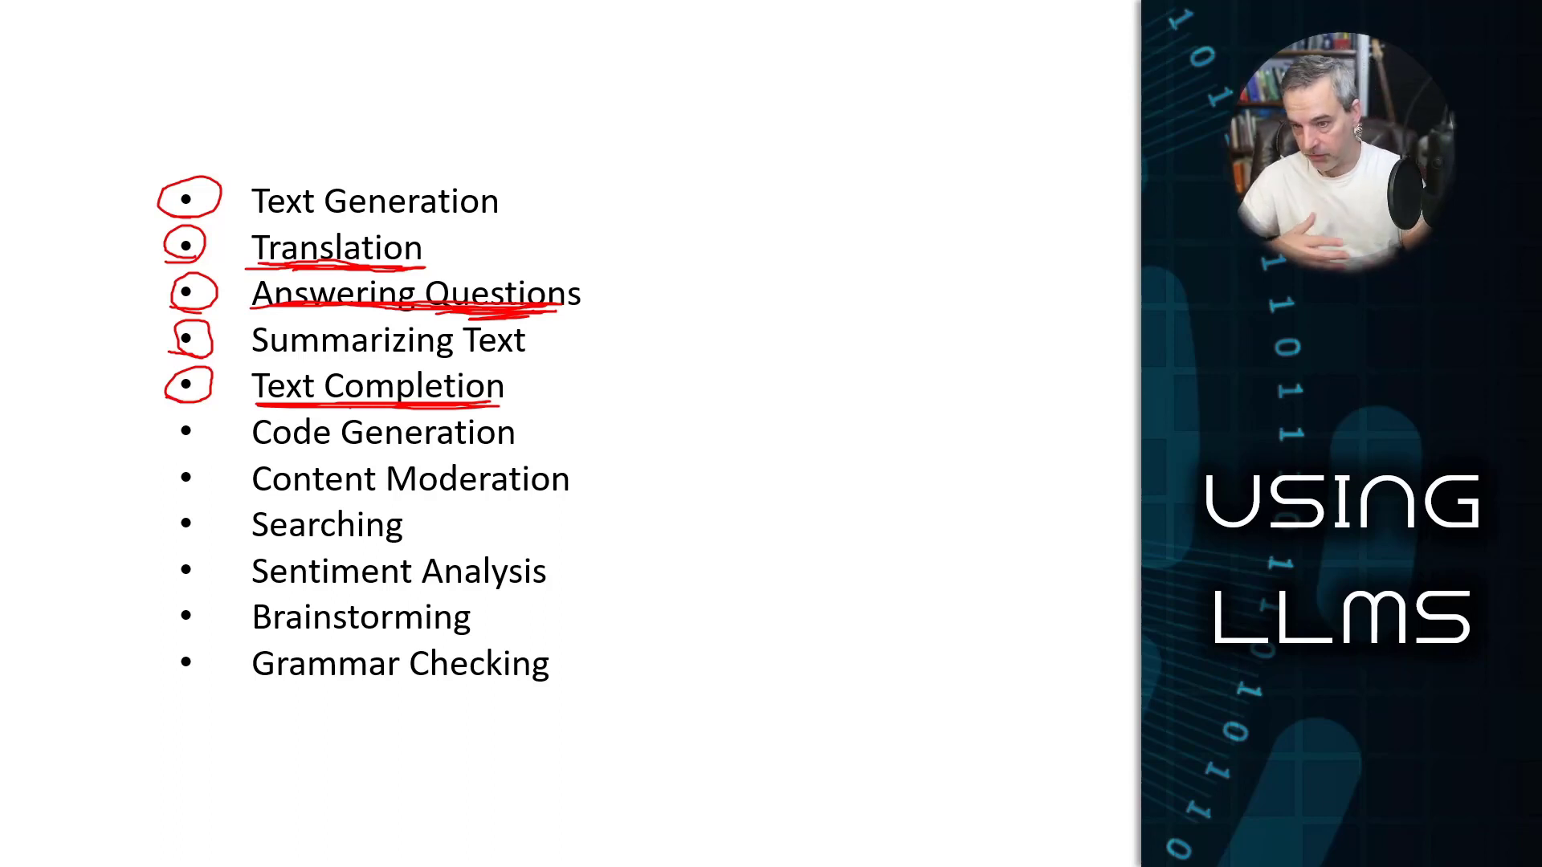
pyautogui.moveTo(253, 221)
pyautogui.mouseDown()
pyautogui.moveTo(459, 232)
pyautogui.moveTo(366, 214)
pyautogui.moveTo(454, 215)
pyautogui.mouseUp()
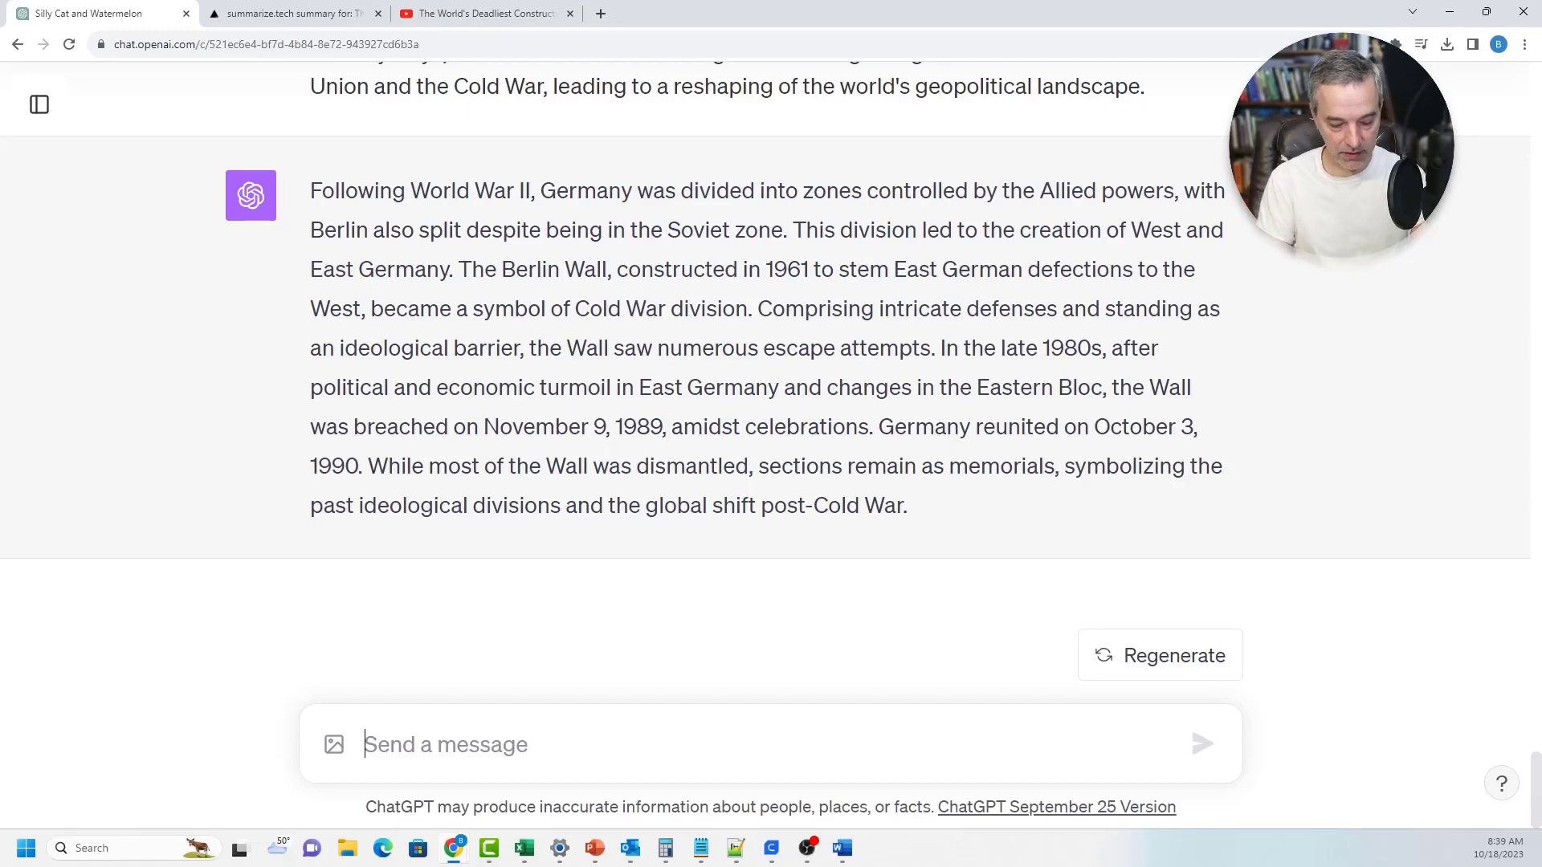
# Send 'Can you finish this sentence:' with 'Rose are red...' on a new line
pyautogui.write('CAn you')
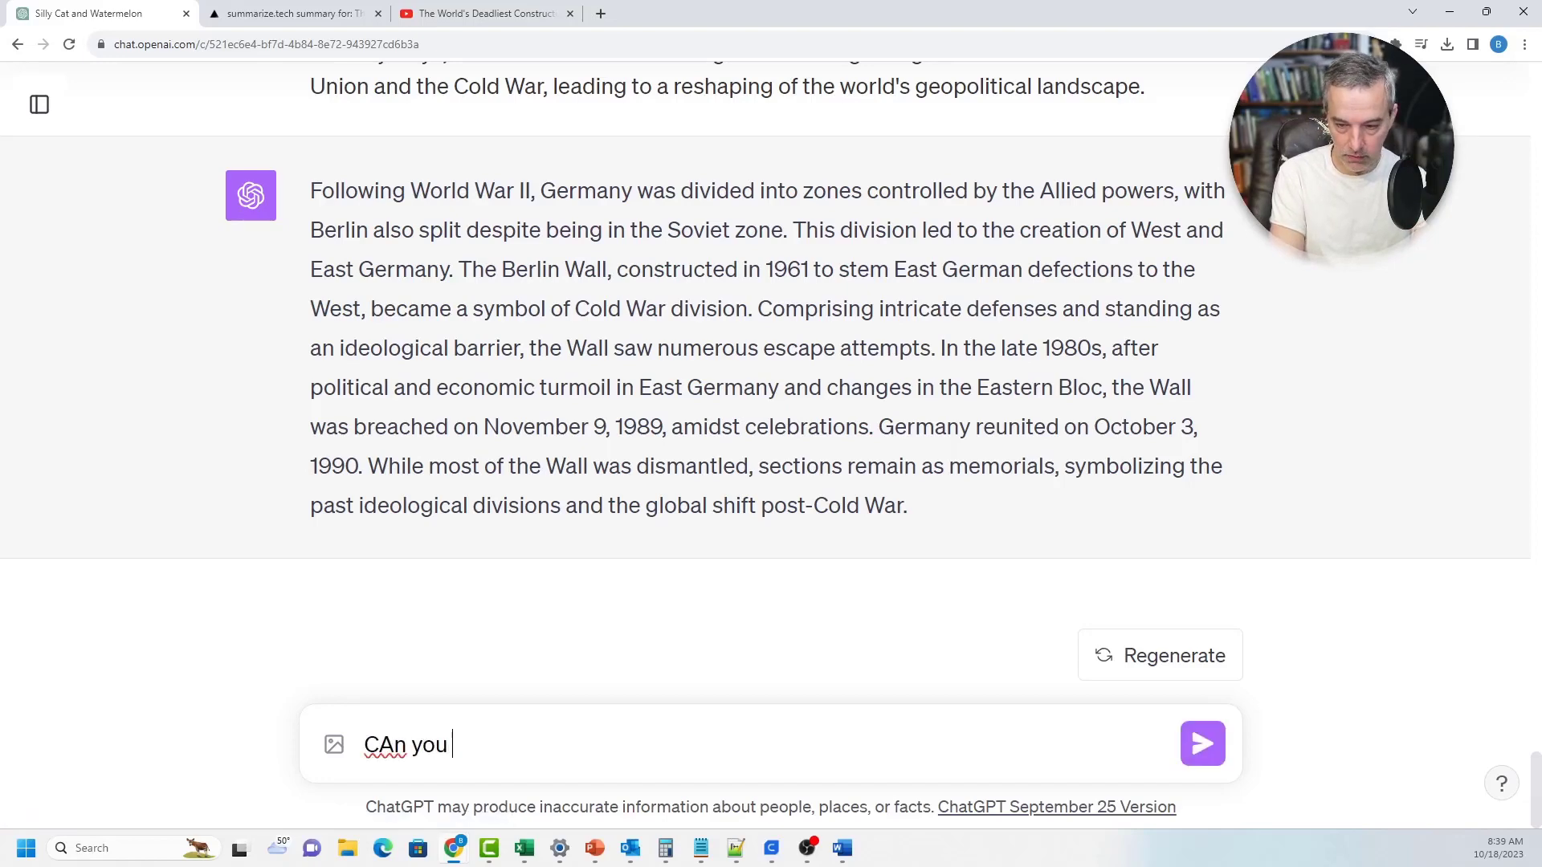
pyautogui.hotkey('ctrl', 'a')
pyautogui.write('Can you fi')
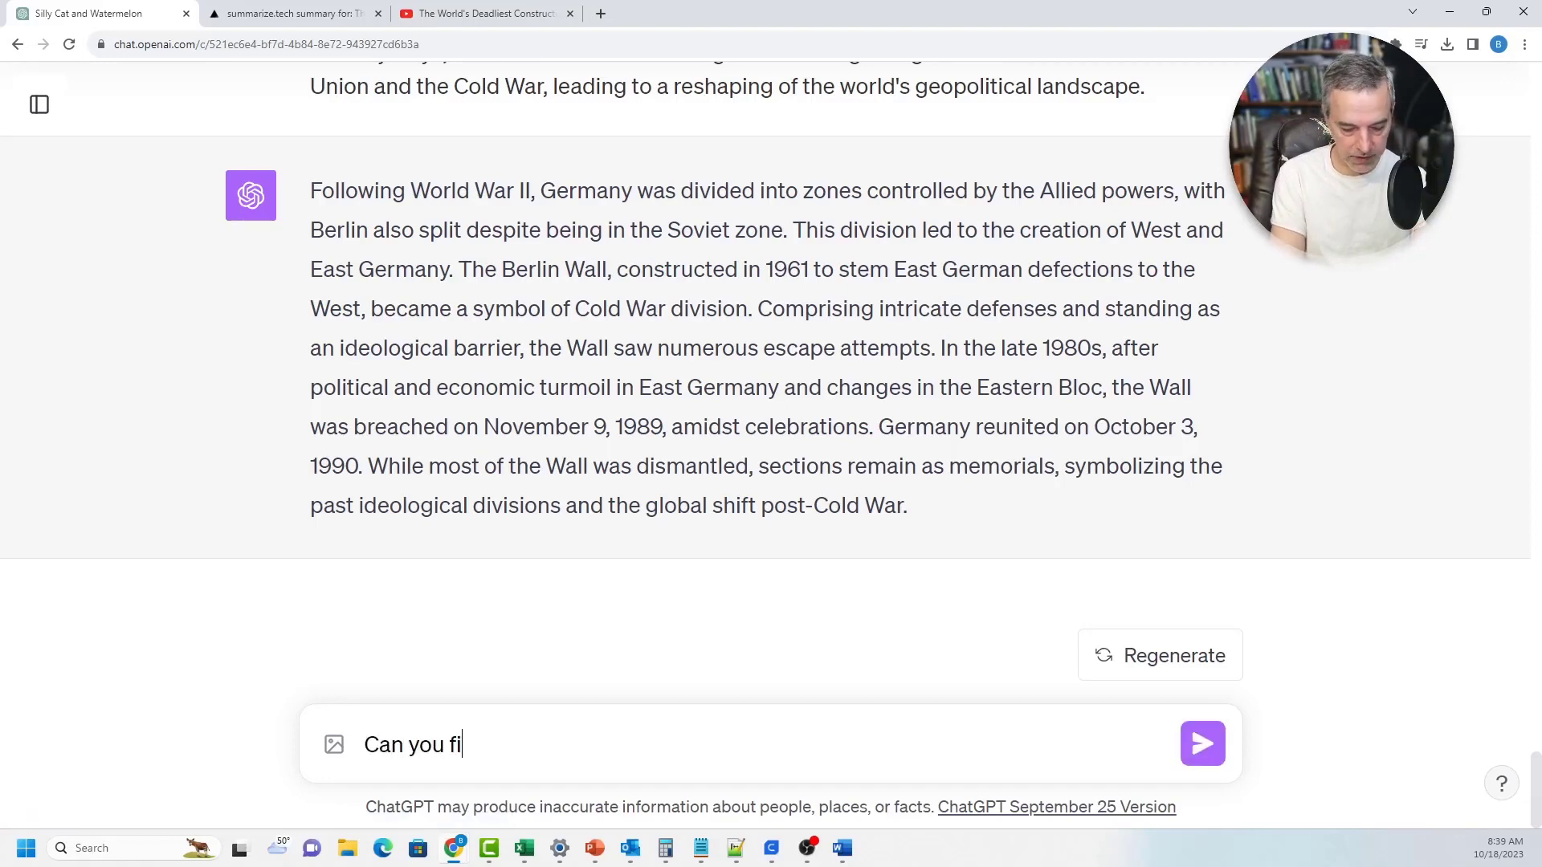
pyautogui.write('nish this s')
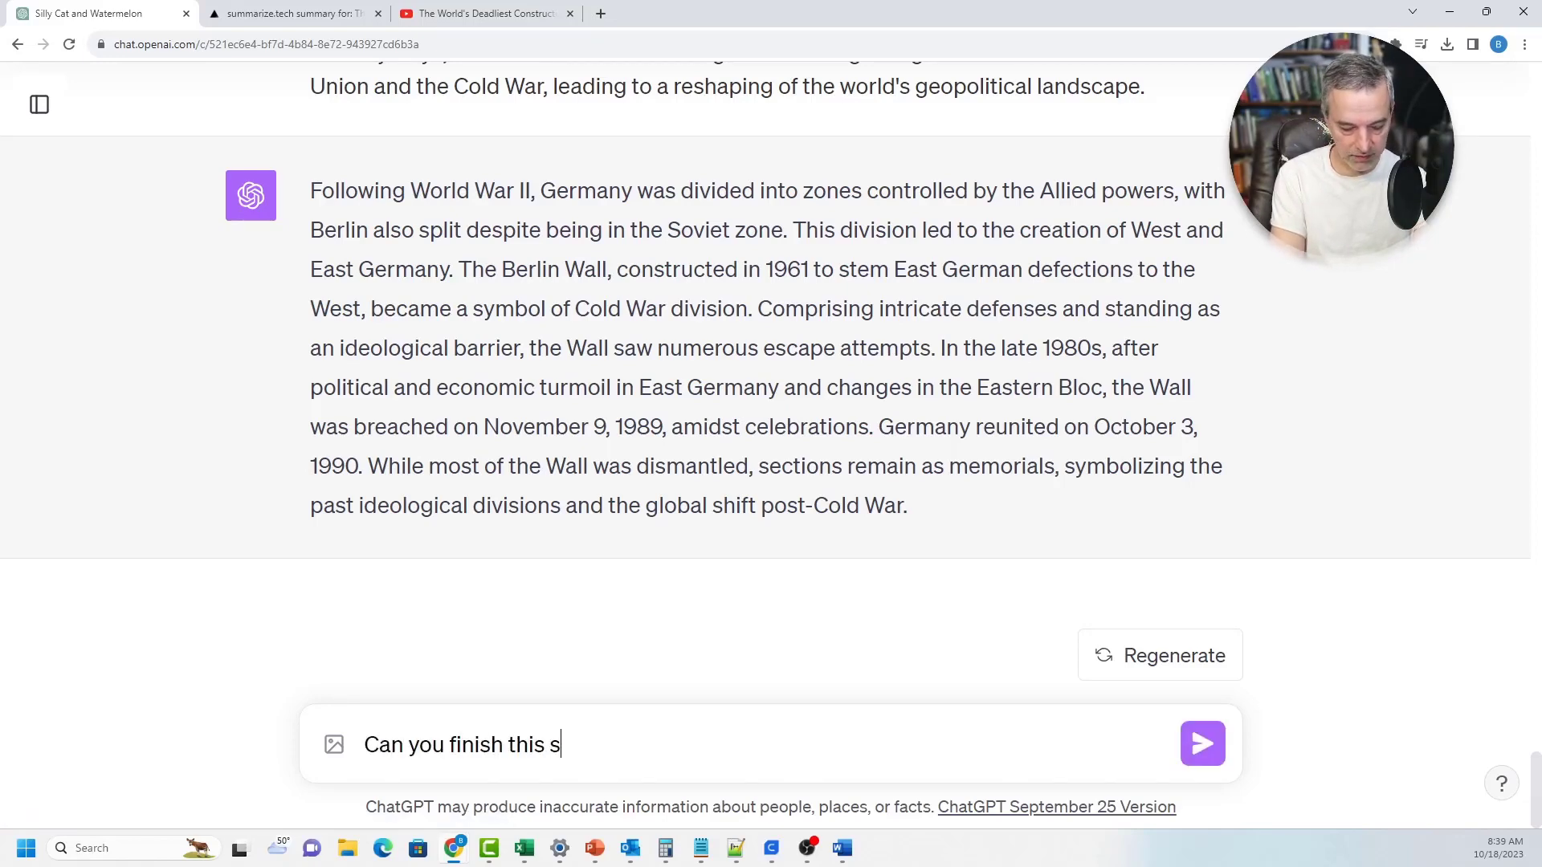
pyautogui.write('entence:')
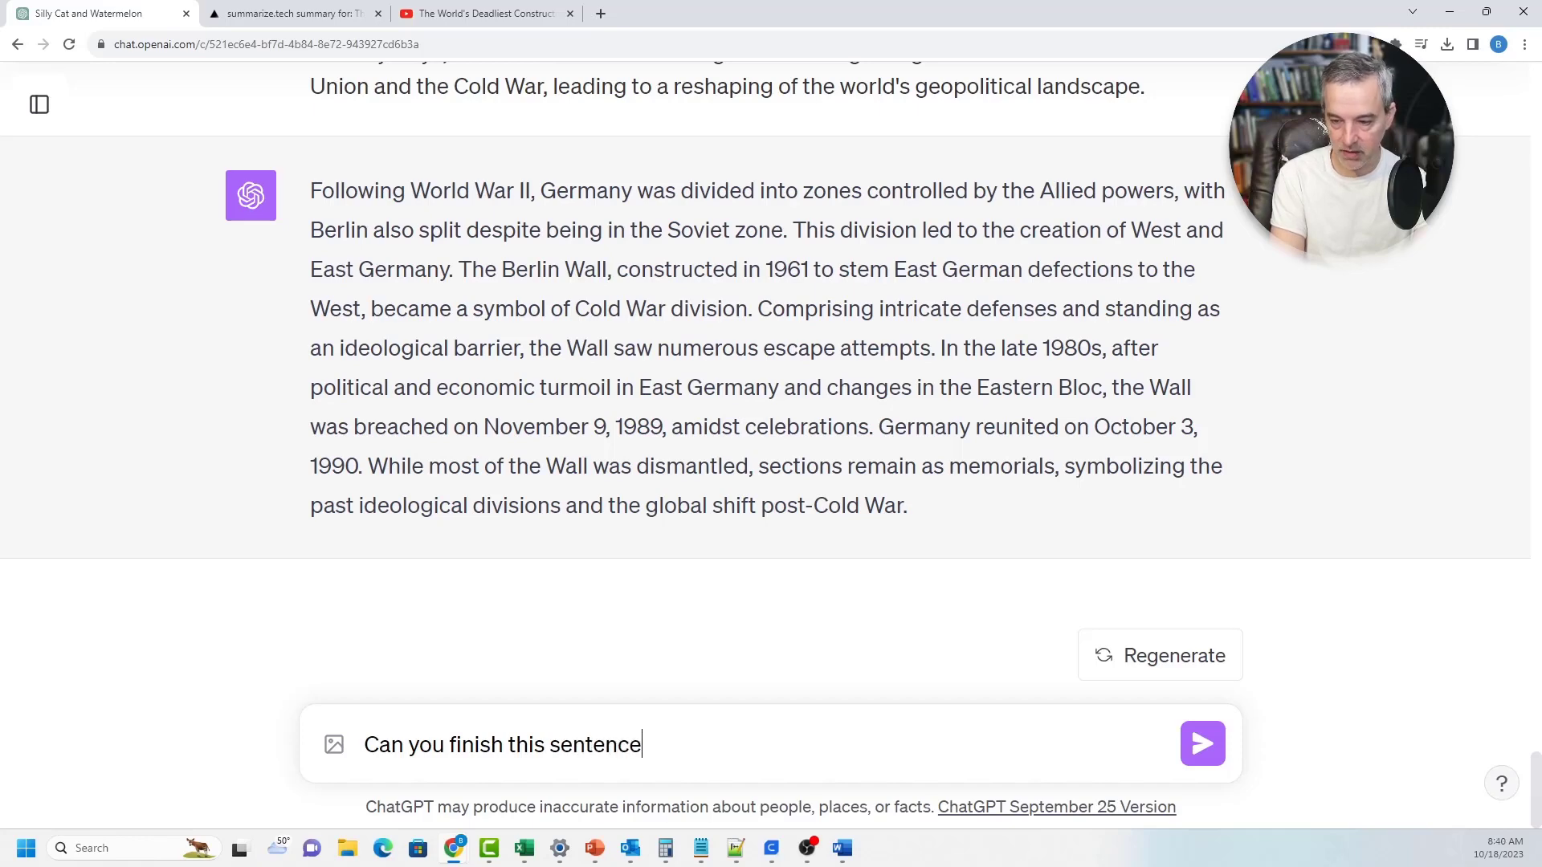
pyautogui.hotkey('shift', 'Return')
pyautogui.write('Rose a')
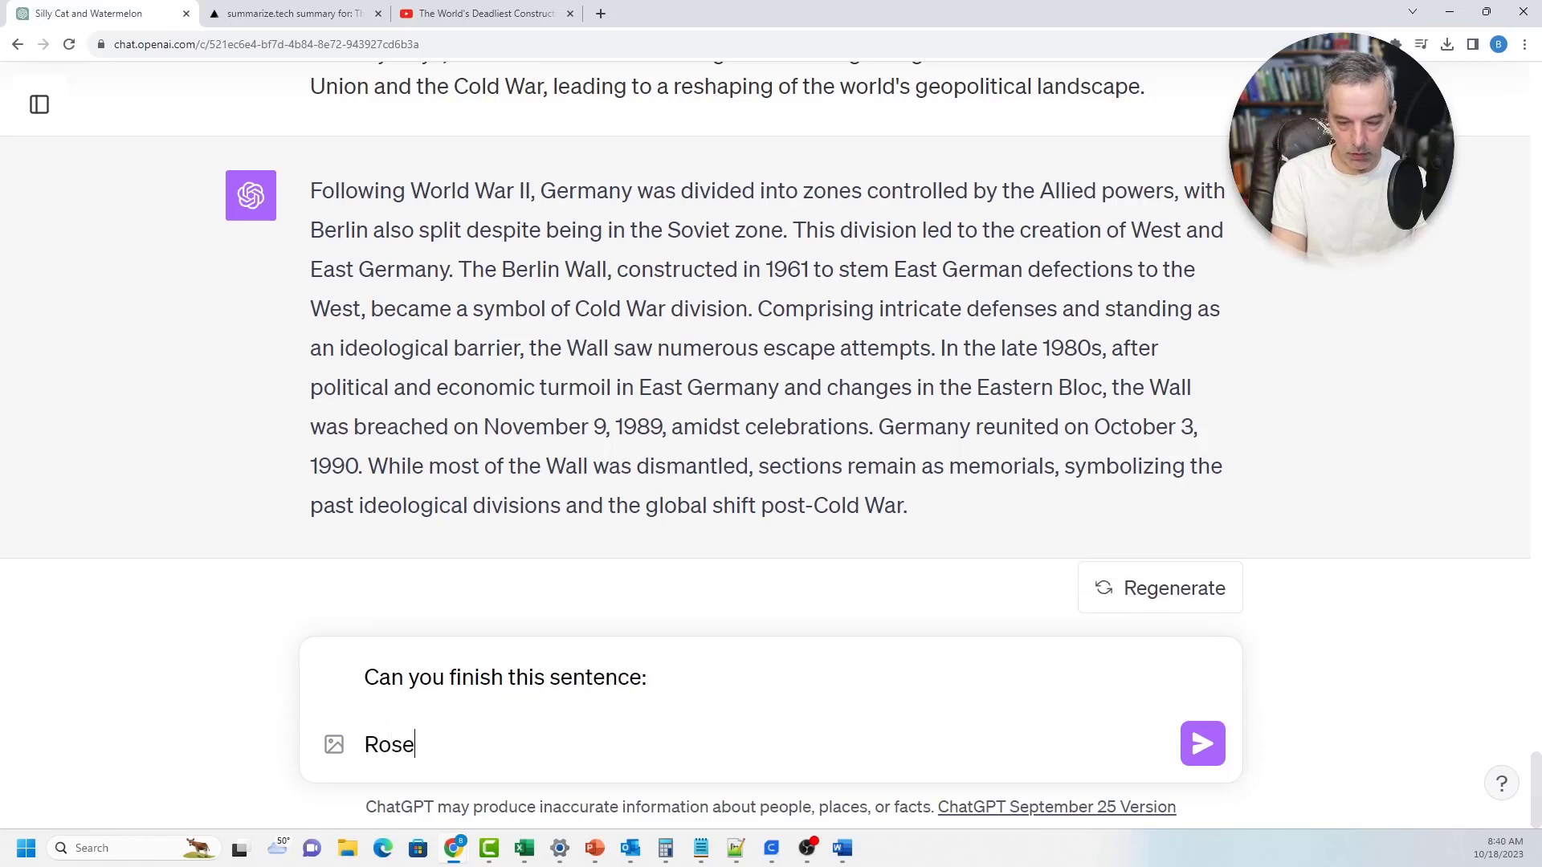
pyautogui.write('ed')
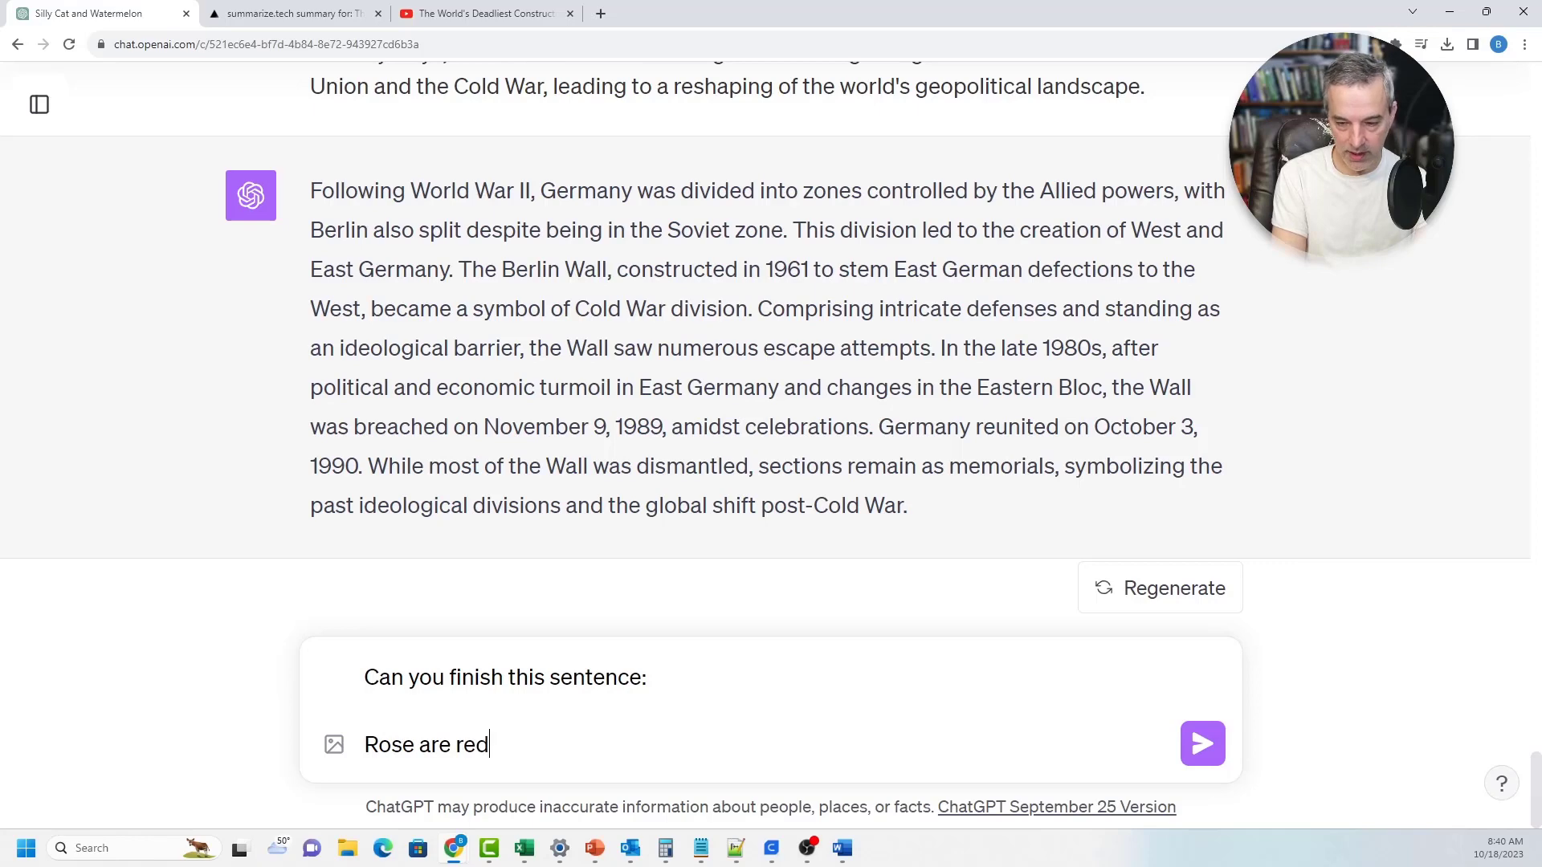
pyautogui.write('...')
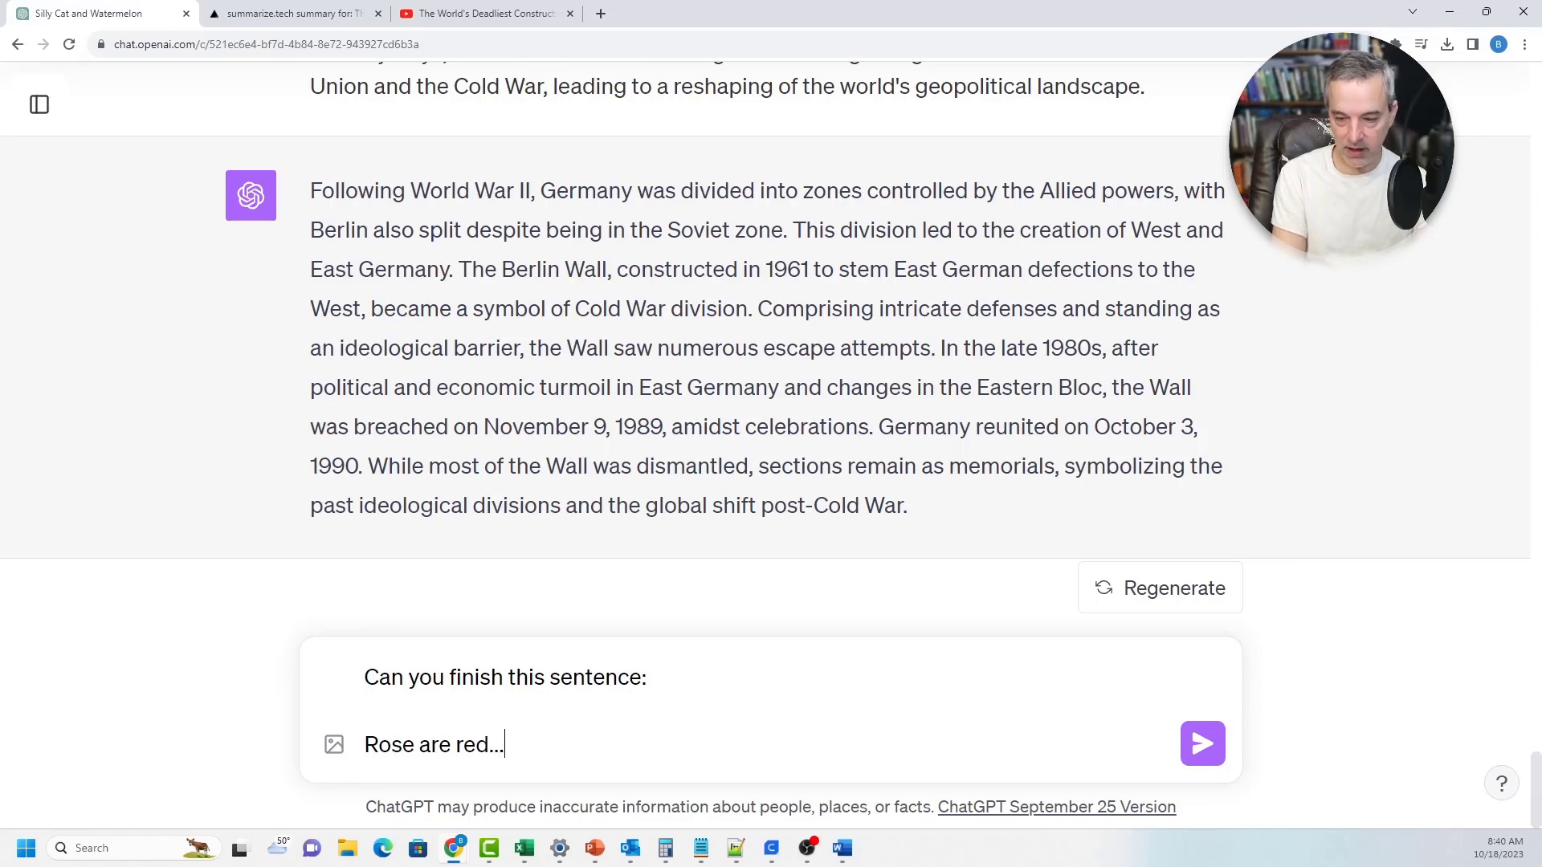
pyautogui.press('Return')
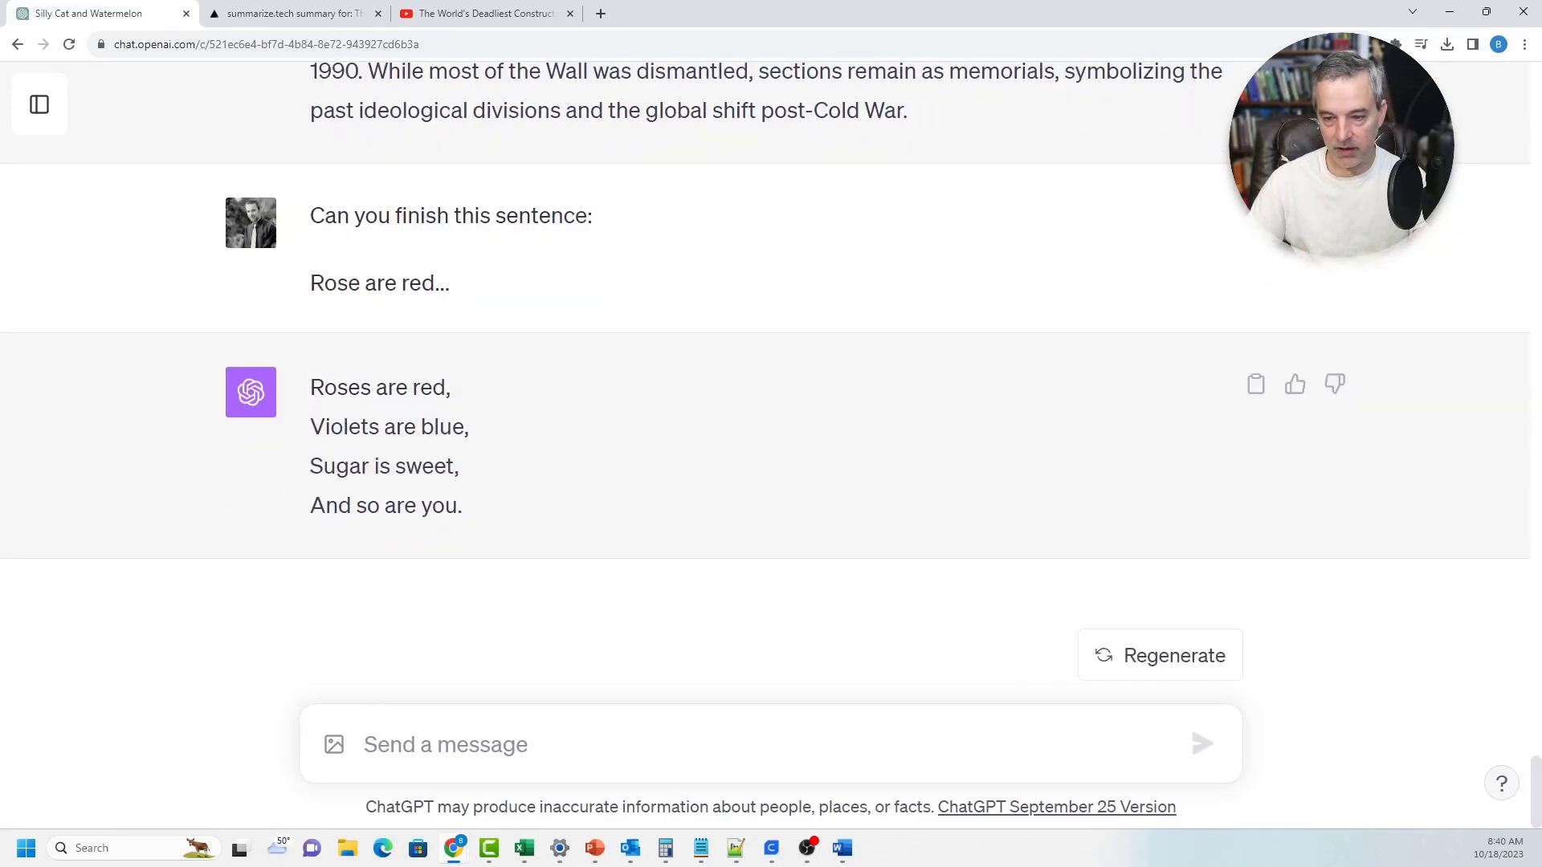
# Highlight the four-line poem reply and the prompt, then clear the selections
pyautogui.moveTo(464, 508); pyautogui.dragTo(310, 382)
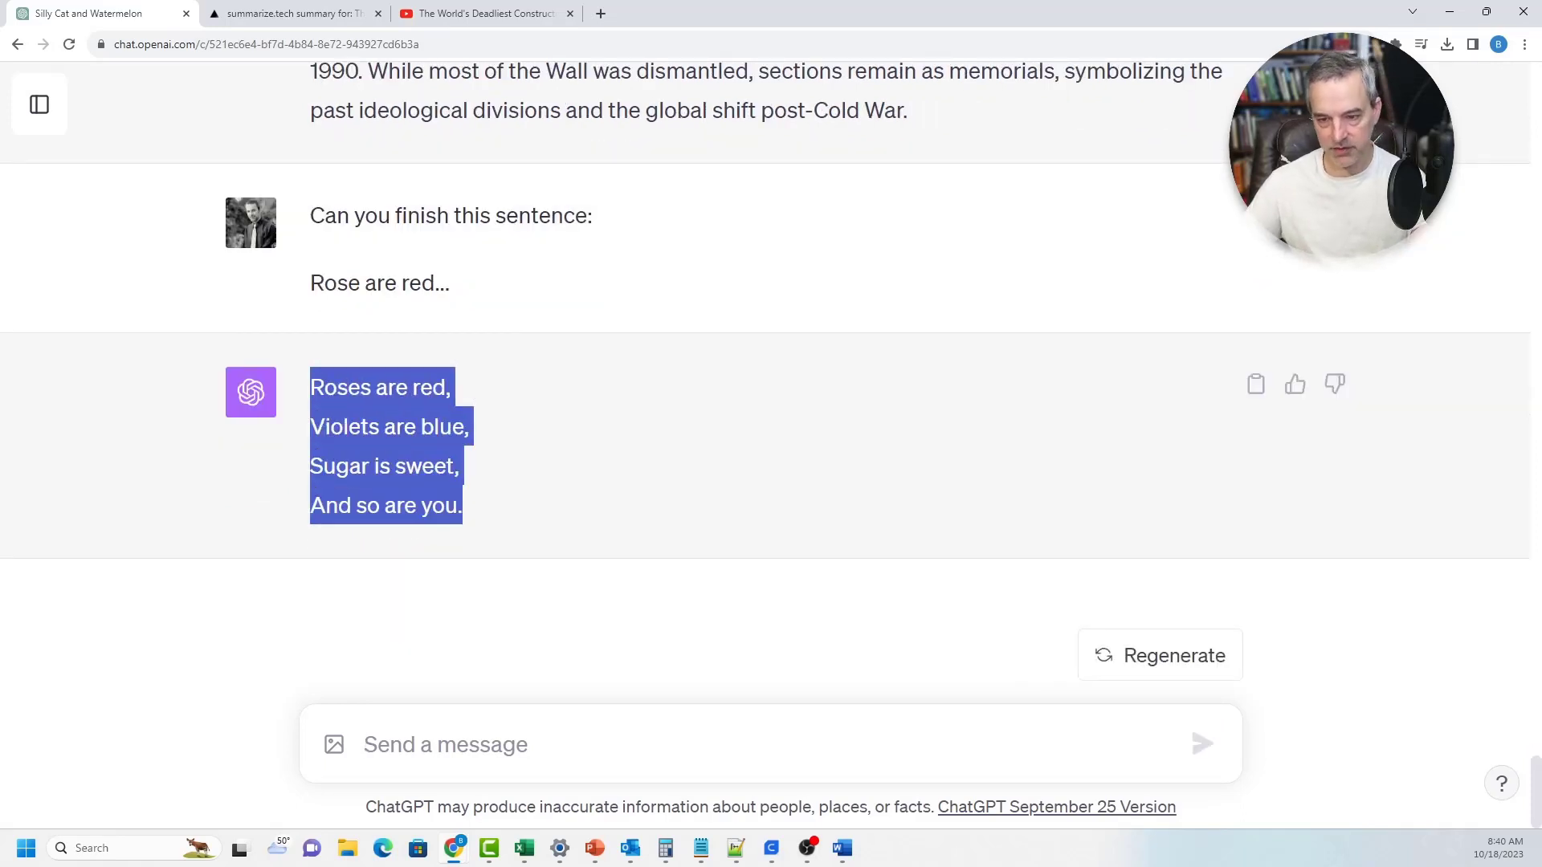
pyautogui.moveTo(310, 207)
pyautogui.mouseDown()
pyautogui.moveTo(310, 249)
pyautogui.moveTo(443, 282)
pyautogui.moveTo(310, 215)
pyautogui.mouseUp()
pyautogui.click(443, 283)
pyautogui.click(310, 215)
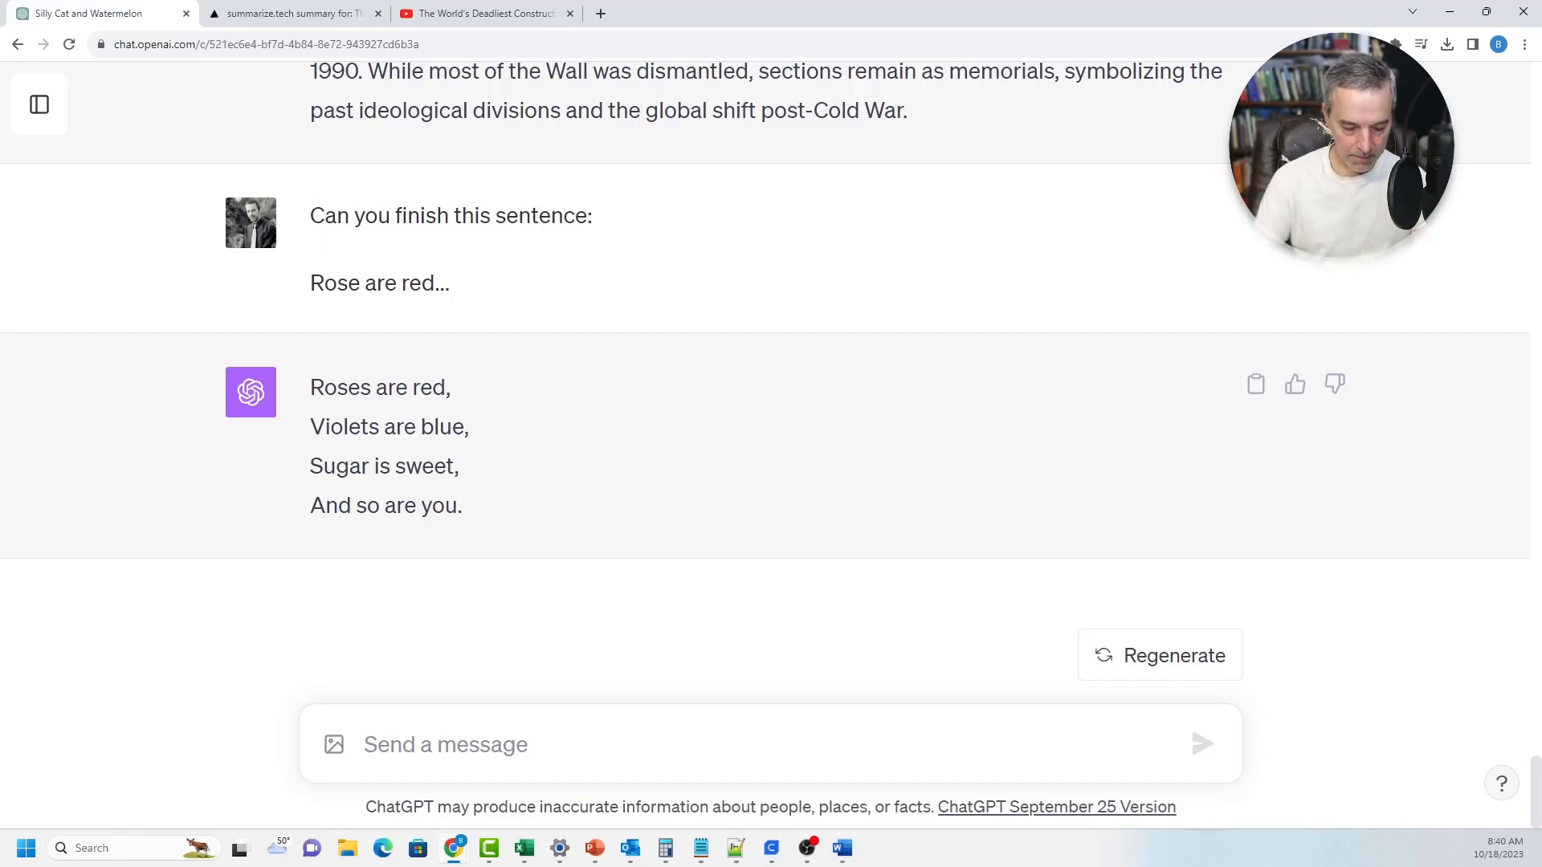
# Draft 'can you finish this quote' followed by 'December 9th a date that will live in infamy?'
pyautogui.write('can you ')
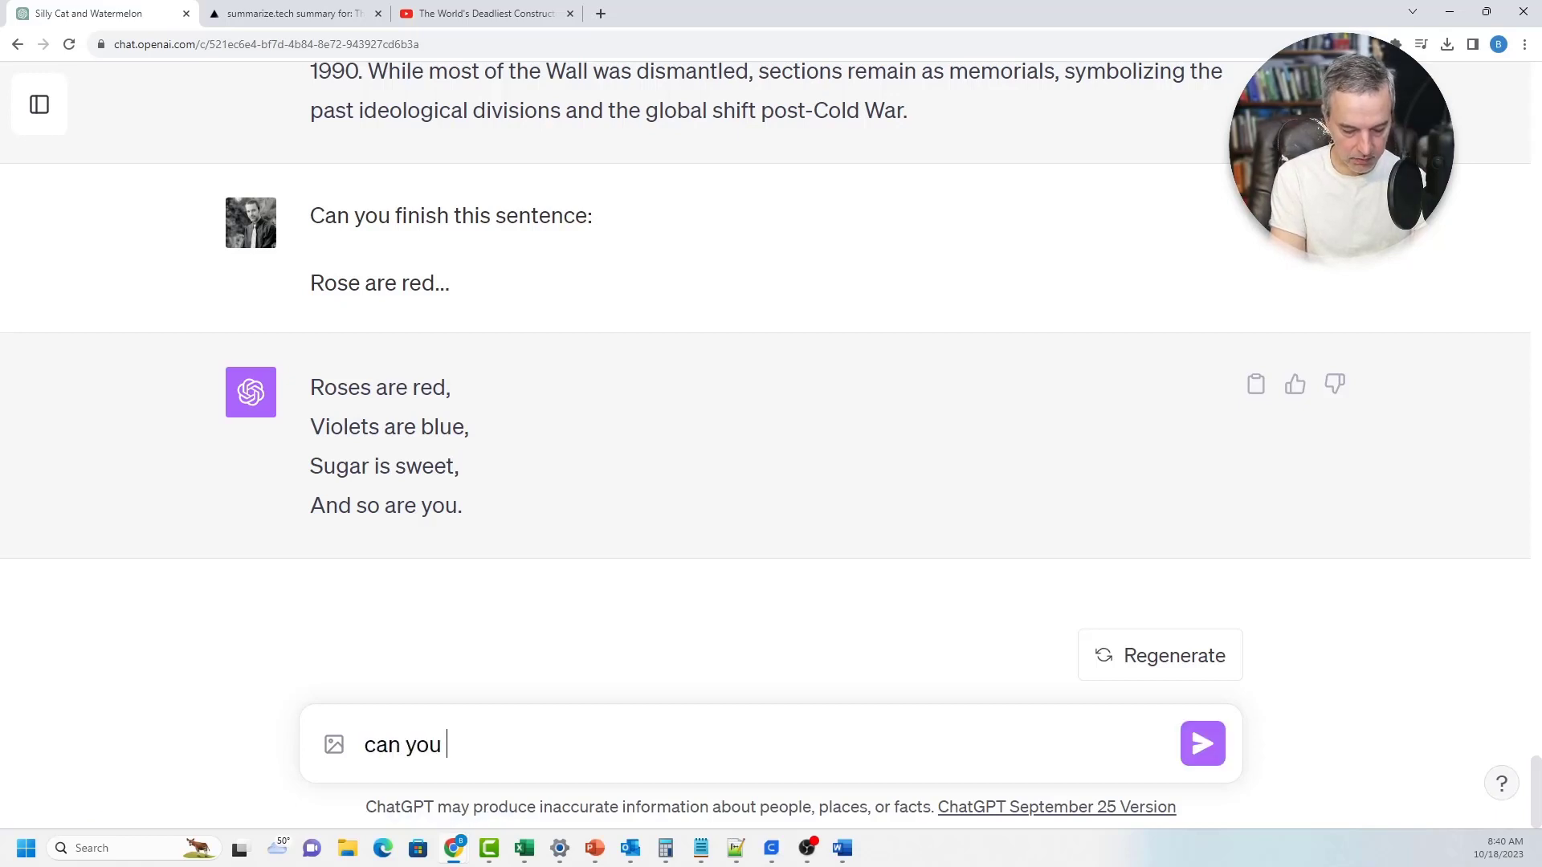
pyautogui.write('finish this quote')
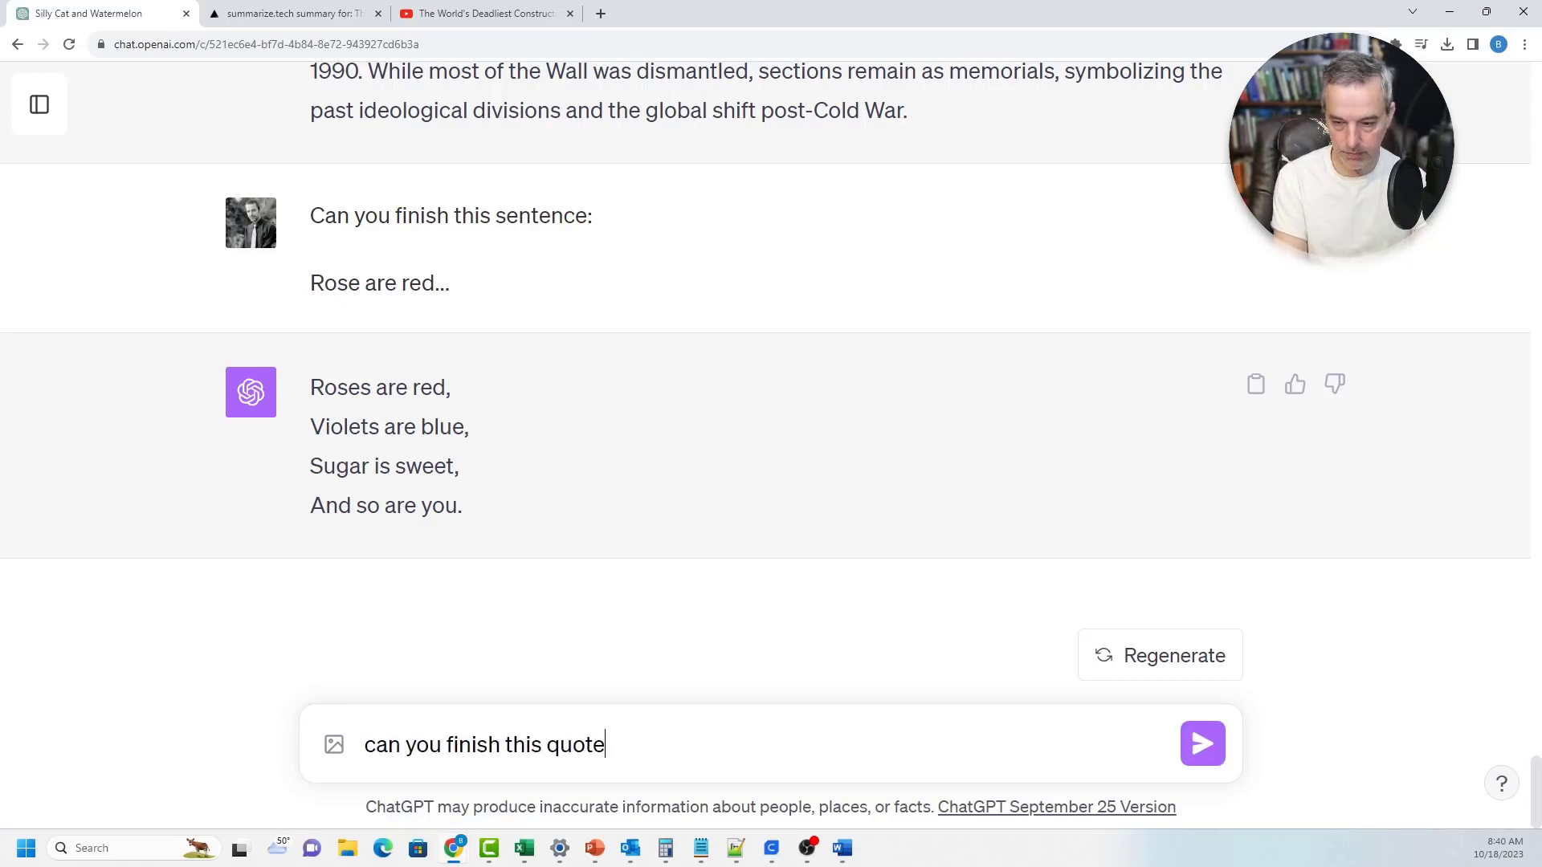
pyautogui.hotkey('shift', 'Return')
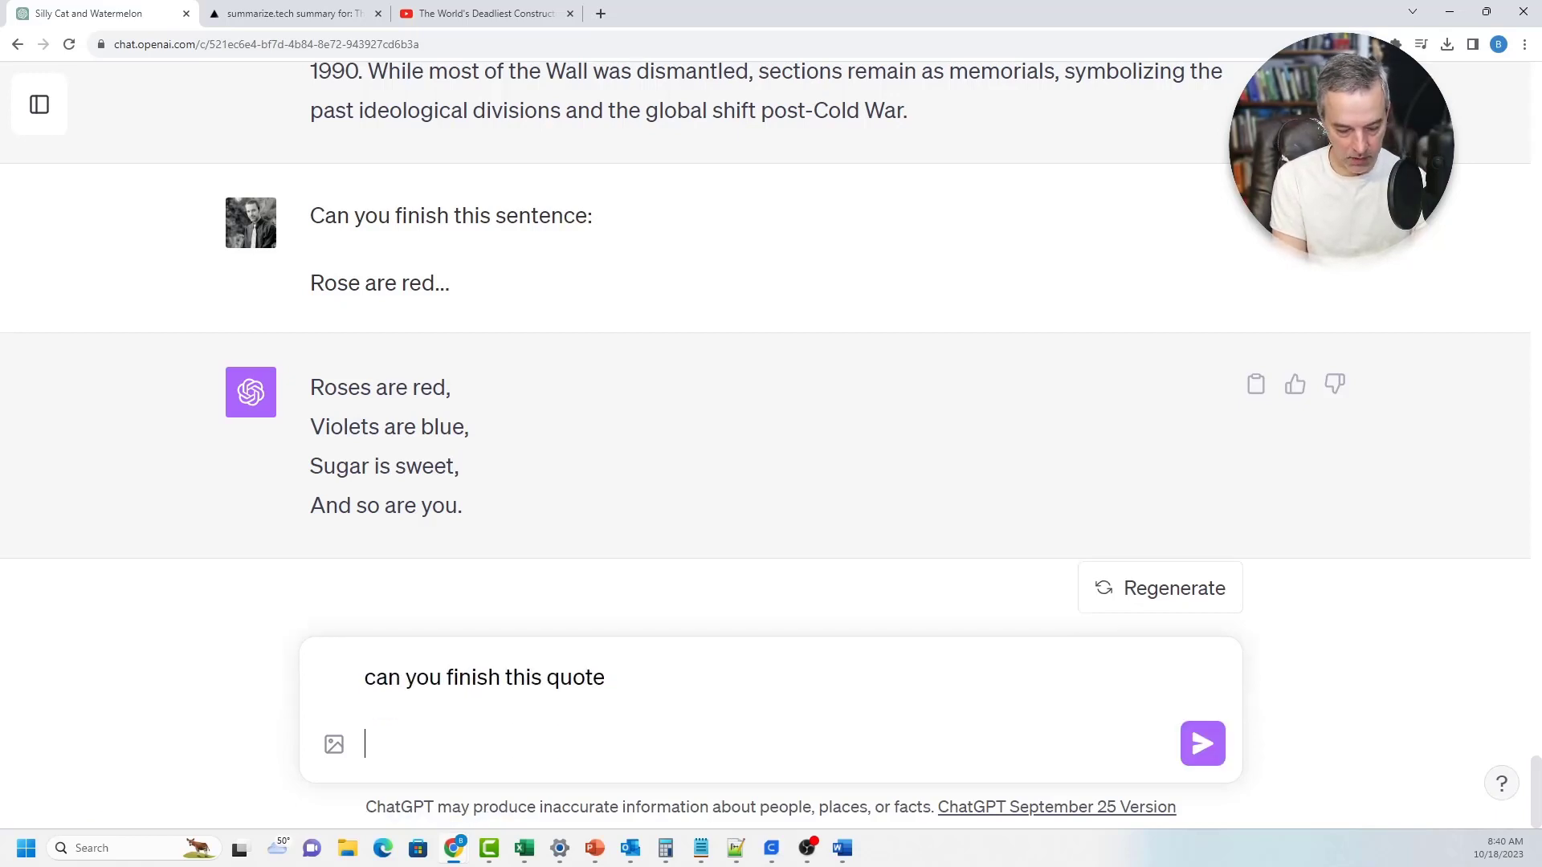
pyautogui.write('December')
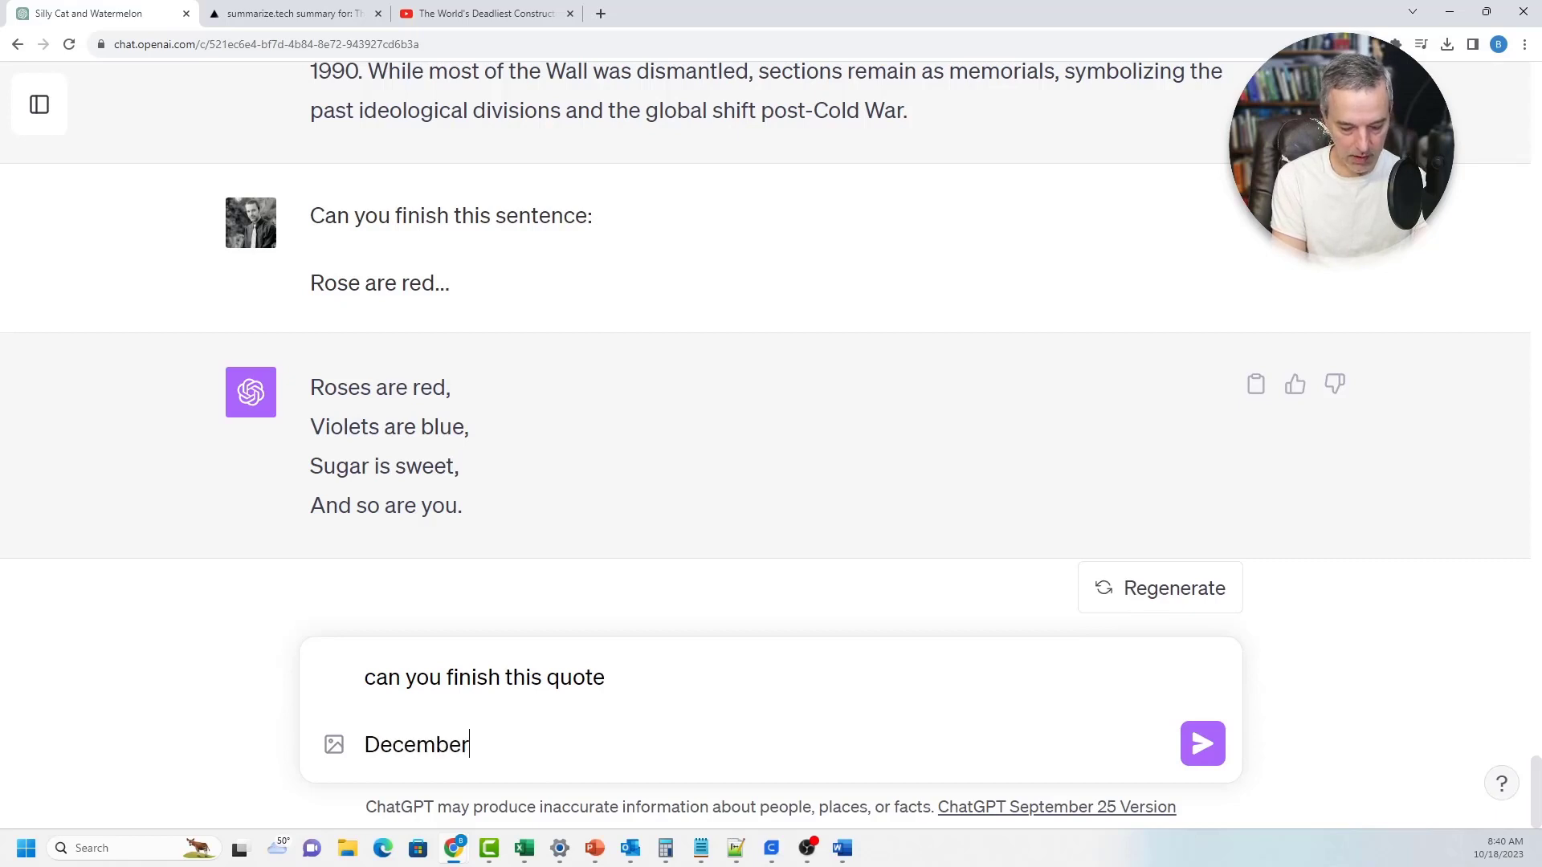
pyautogui.write(' 8')
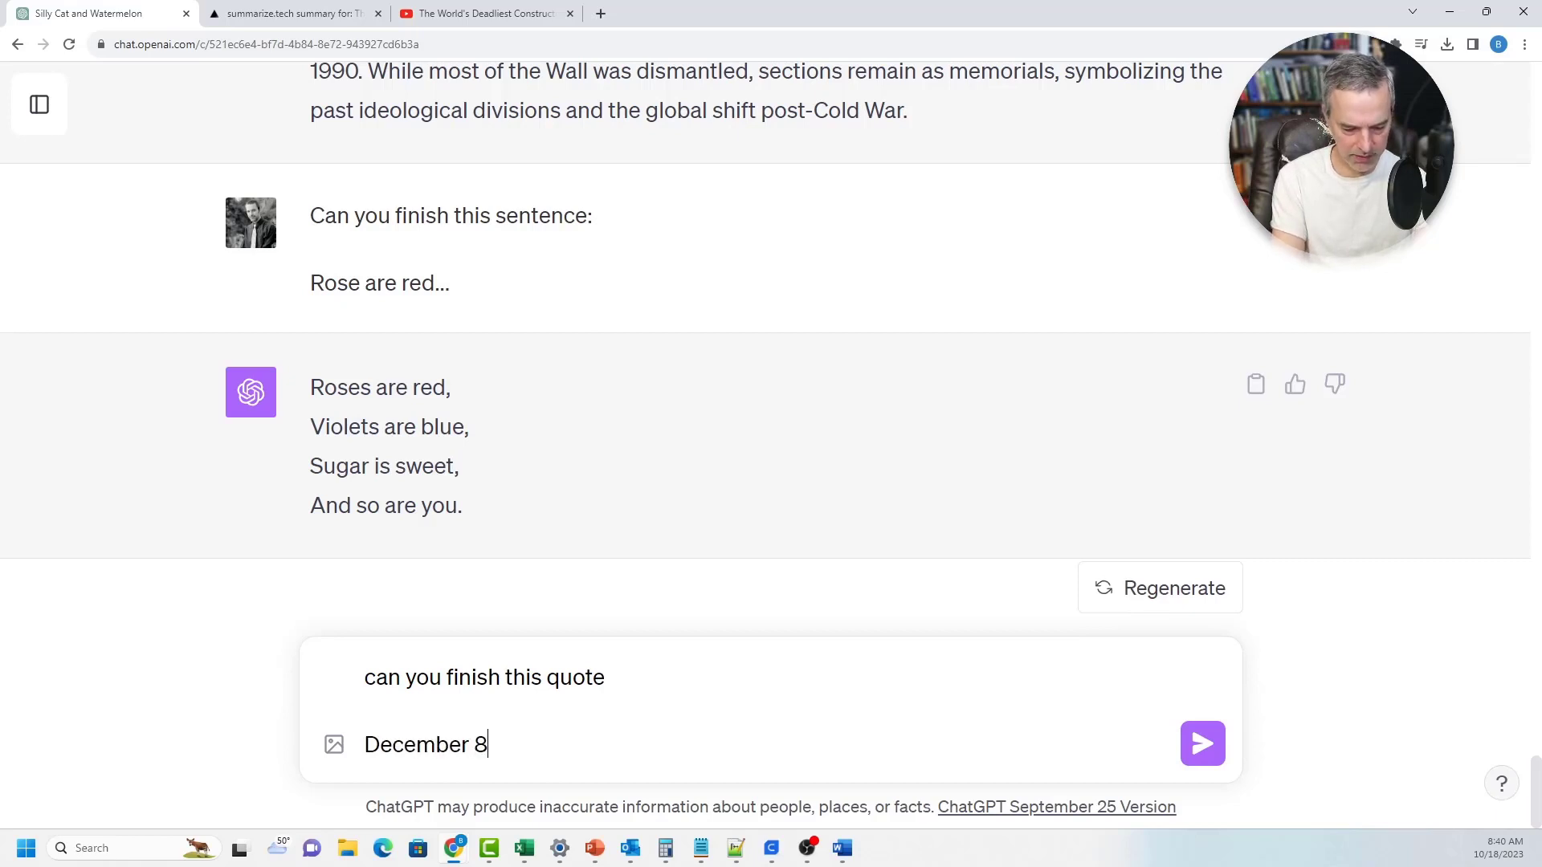
pyautogui.write('th')
pyautogui.press('BackSpace')
pyautogui.press('BackSpace')
pyautogui.press('BackSpace')
pyautogui.write('9th')
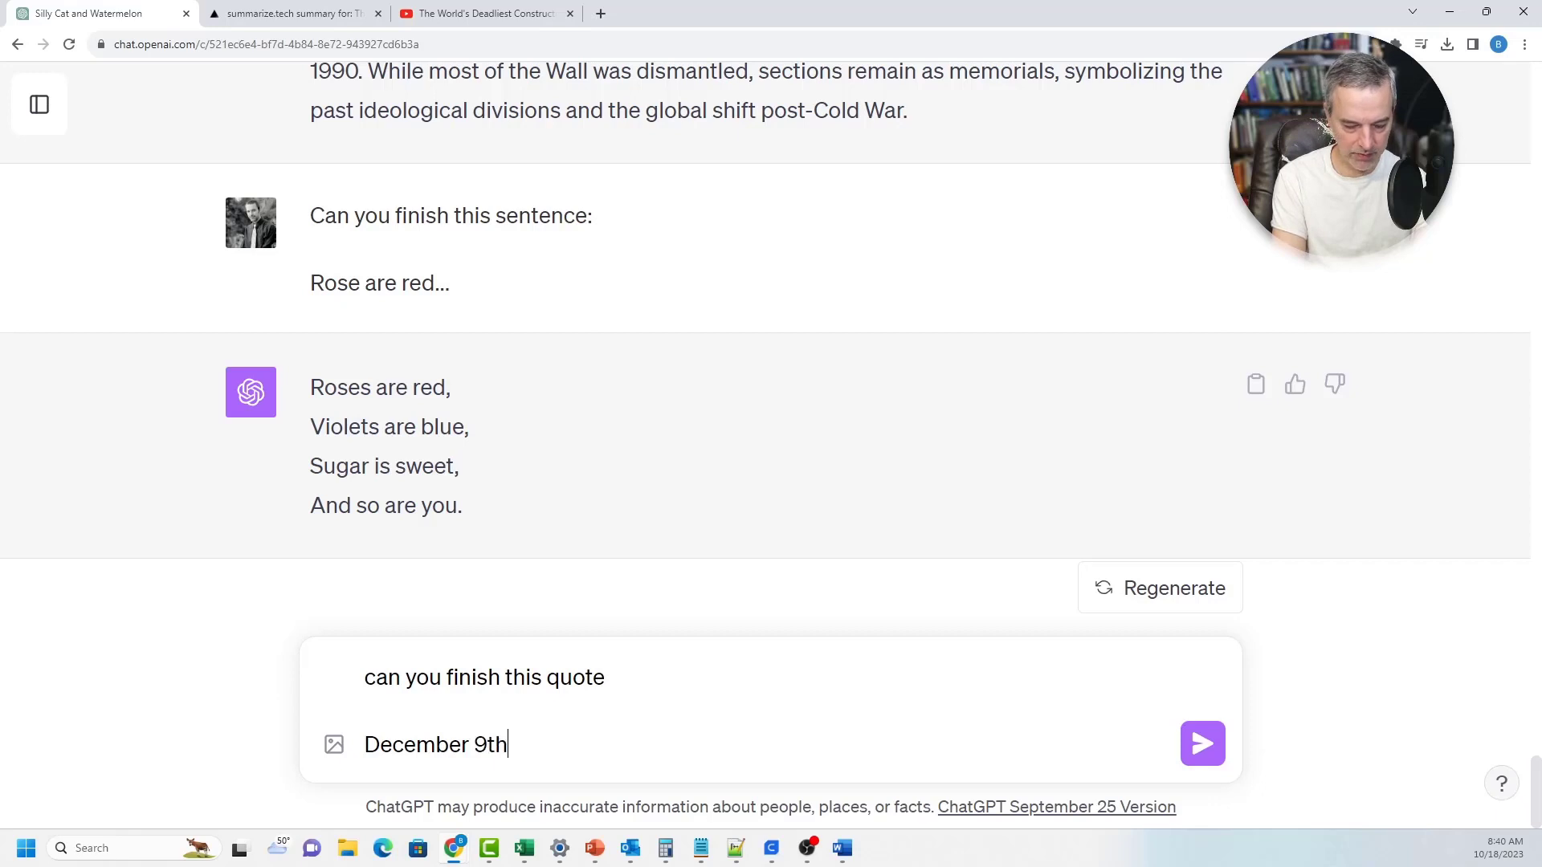
pyautogui.write(' a date that will liov')
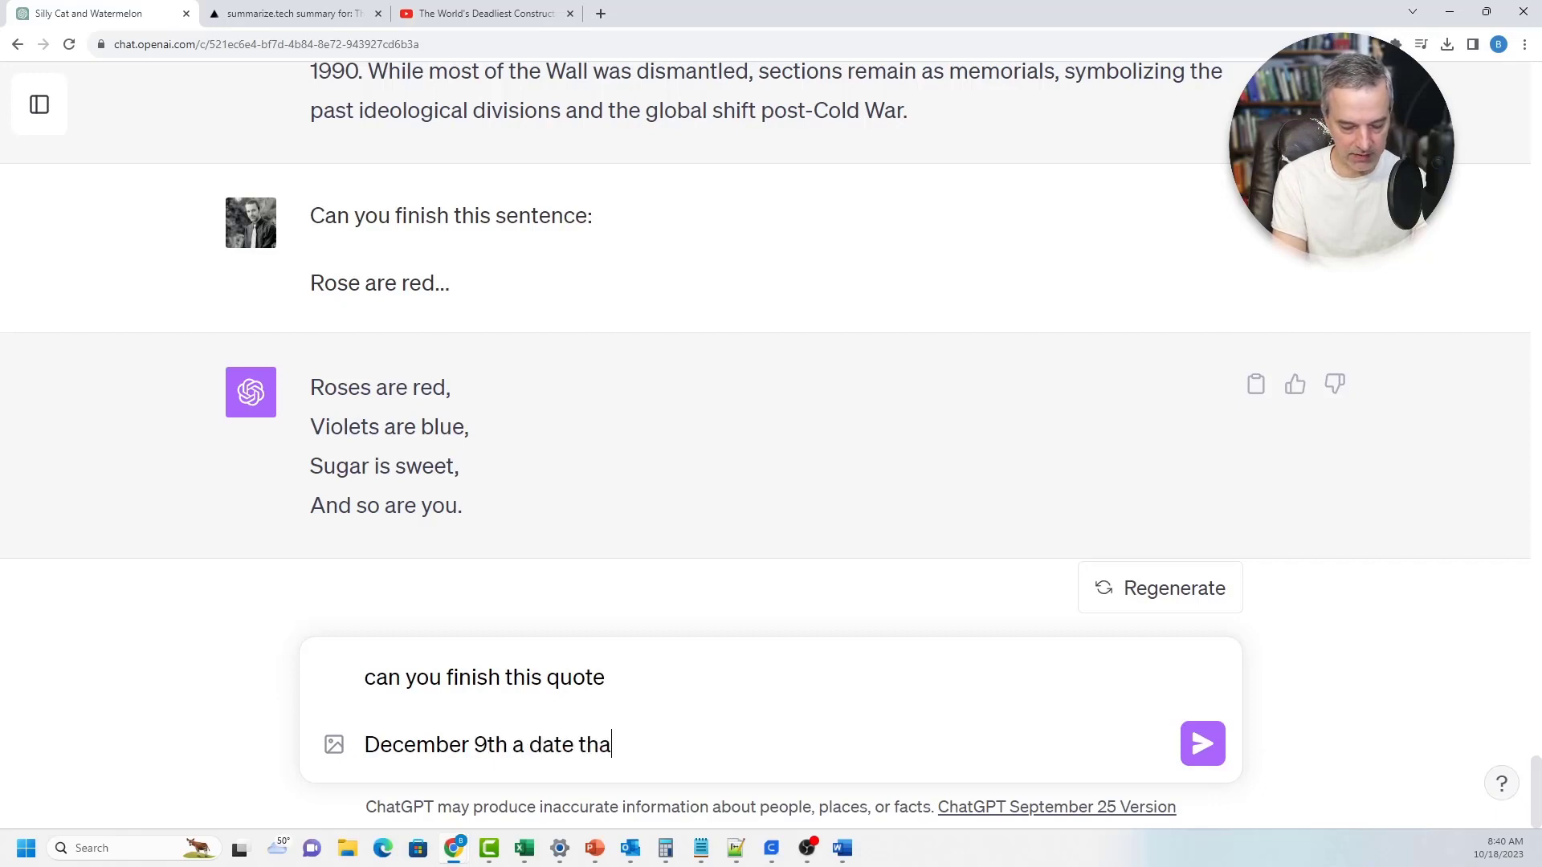
pyautogui.press('BackSpace')
pyautogui.press('BackSpace')
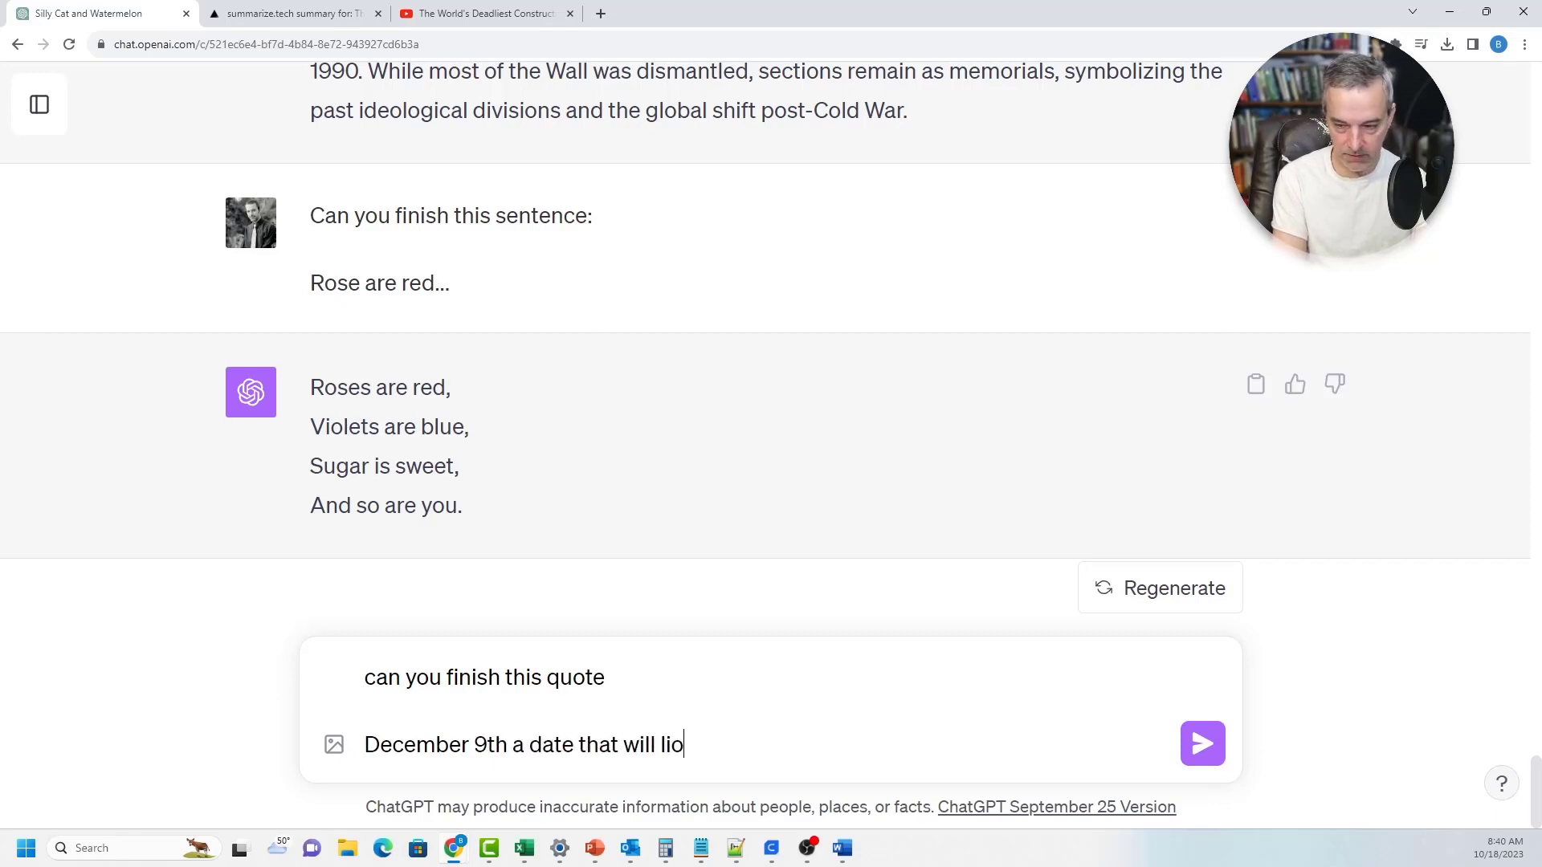
pyautogui.write('ve in inf')
pyautogui.write('a')
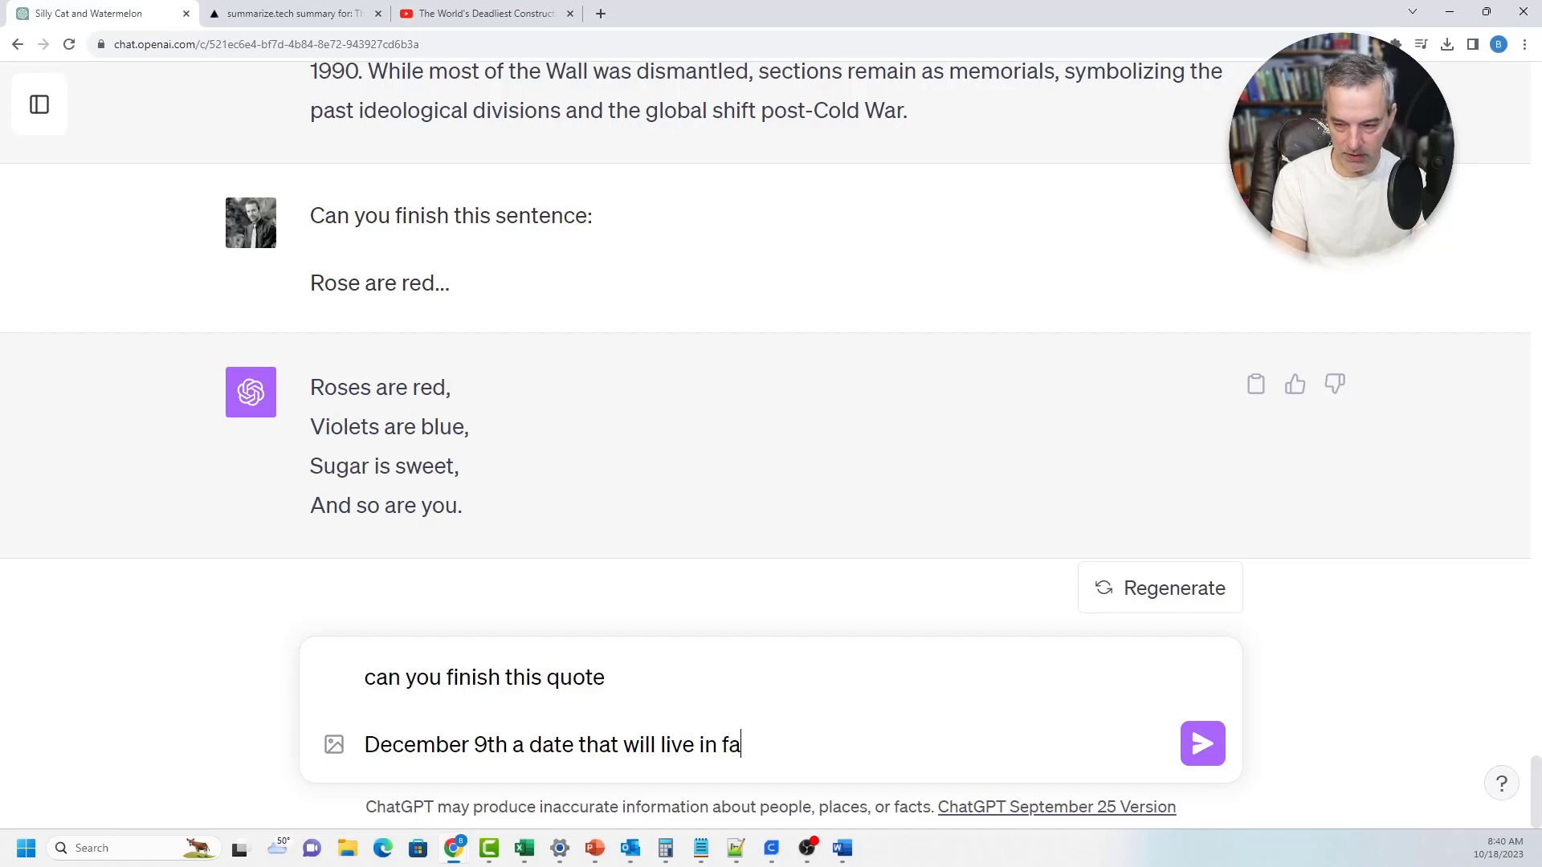
pyautogui.press('BackSpace')
pyautogui.press('BackSpace')
pyautogui.write('infamy')
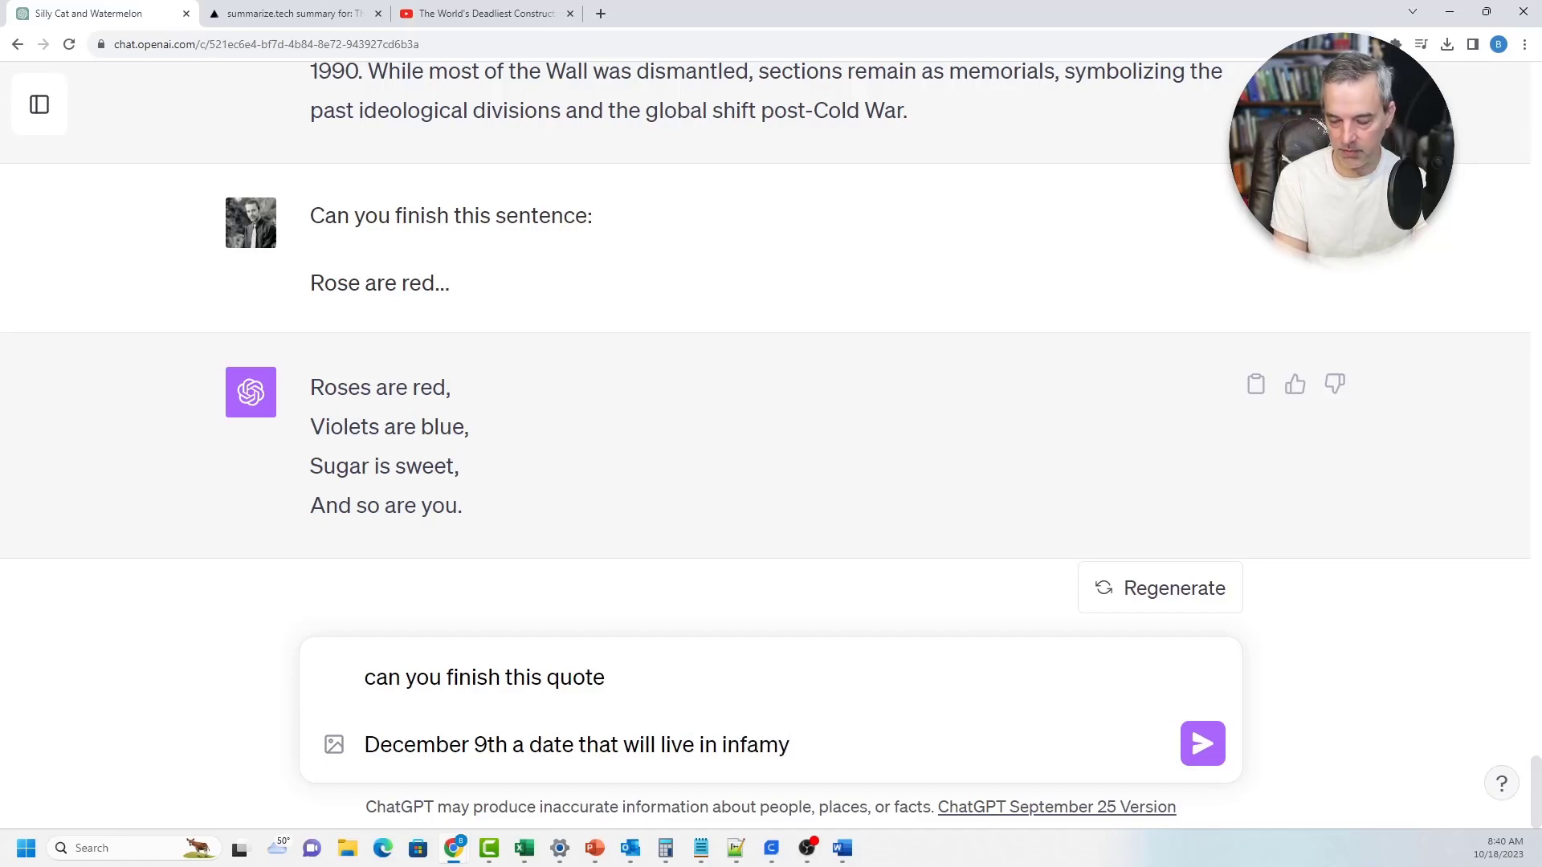
pyautogui.write('?')
# Drop the trailing question mark, send the quote request, and highlight the corrected December 7th quote
pyautogui.press('BackSpace')
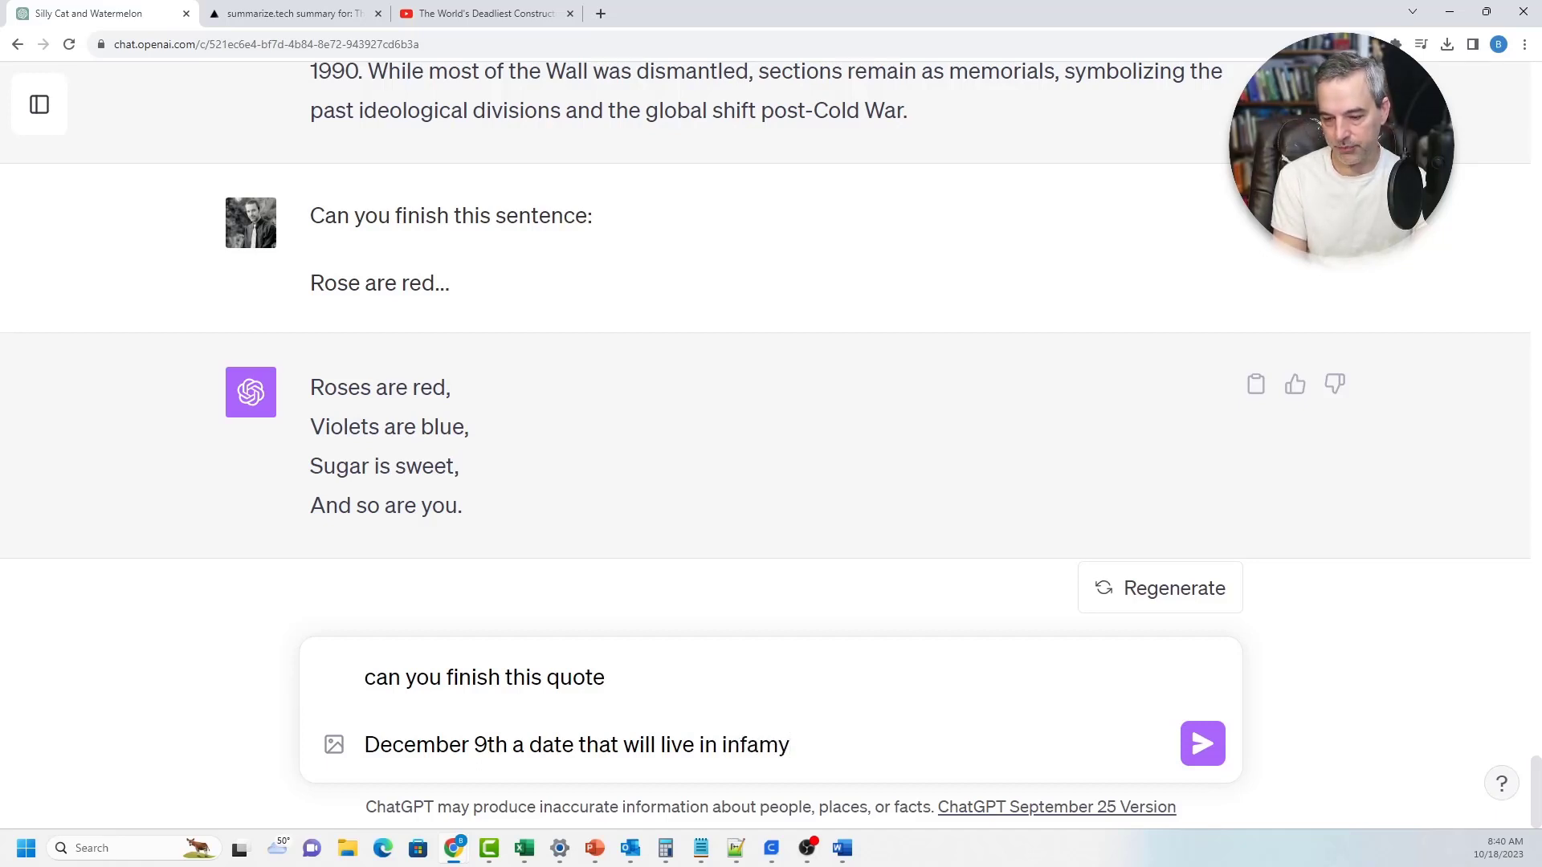
pyautogui.press('Return')
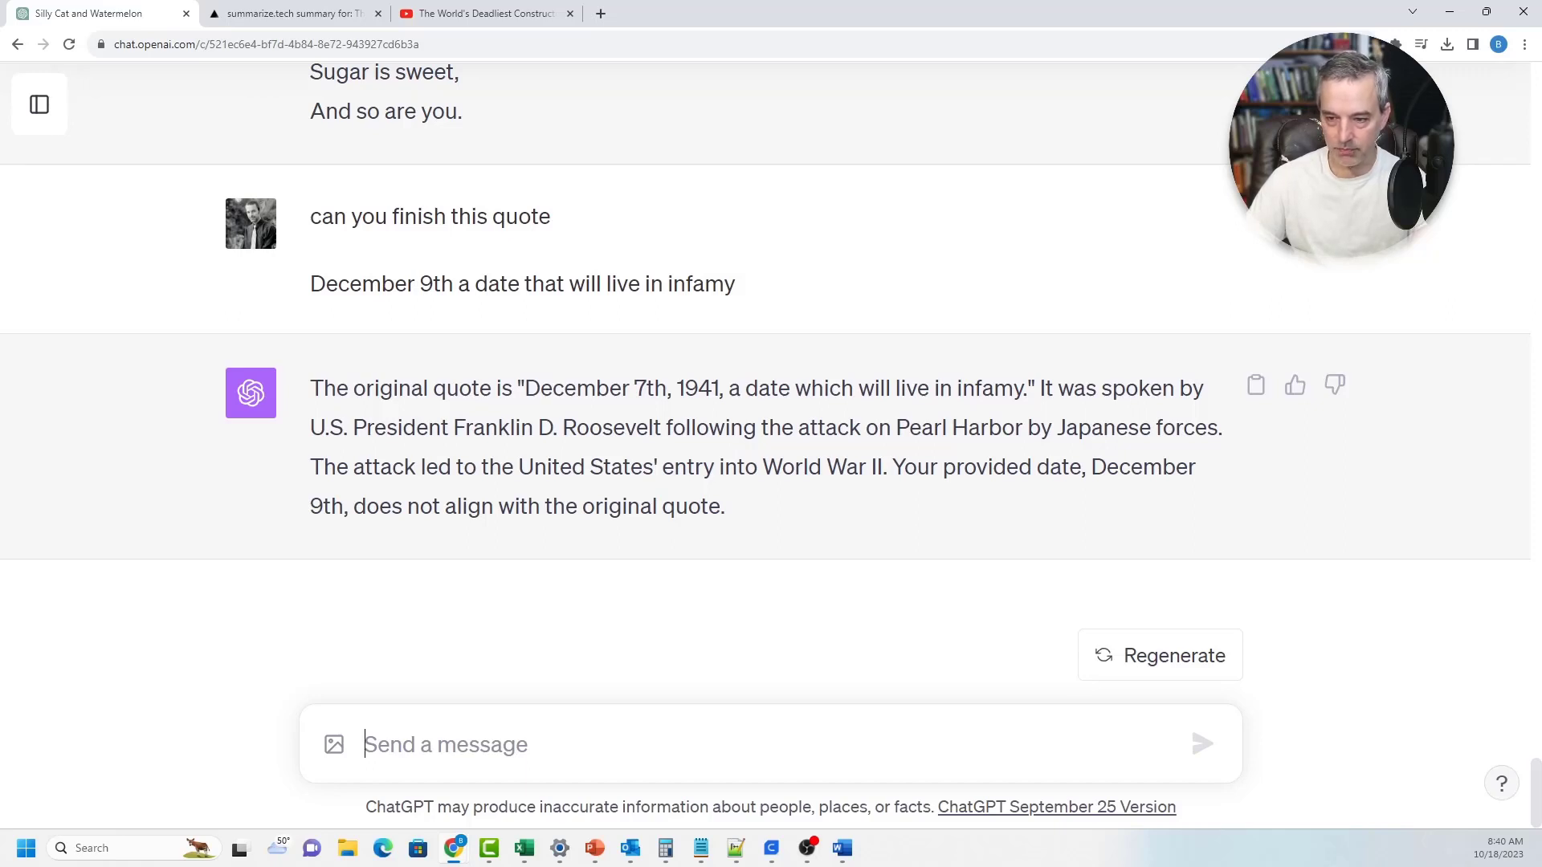
pyautogui.moveTo(525, 388); pyautogui.dragTo(1027, 388)
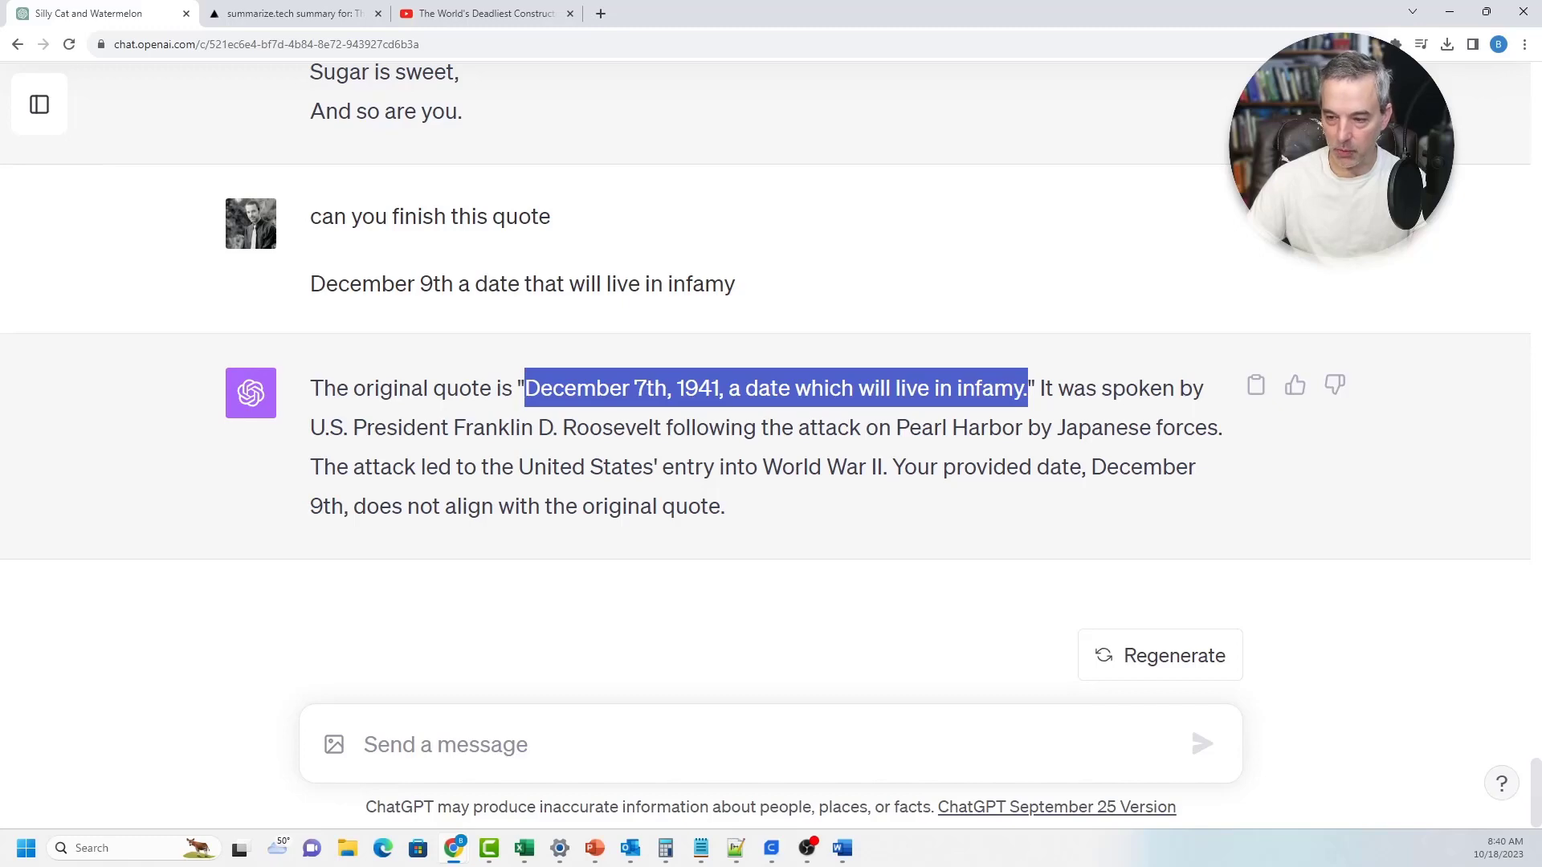
pyautogui.click(1301, 233)
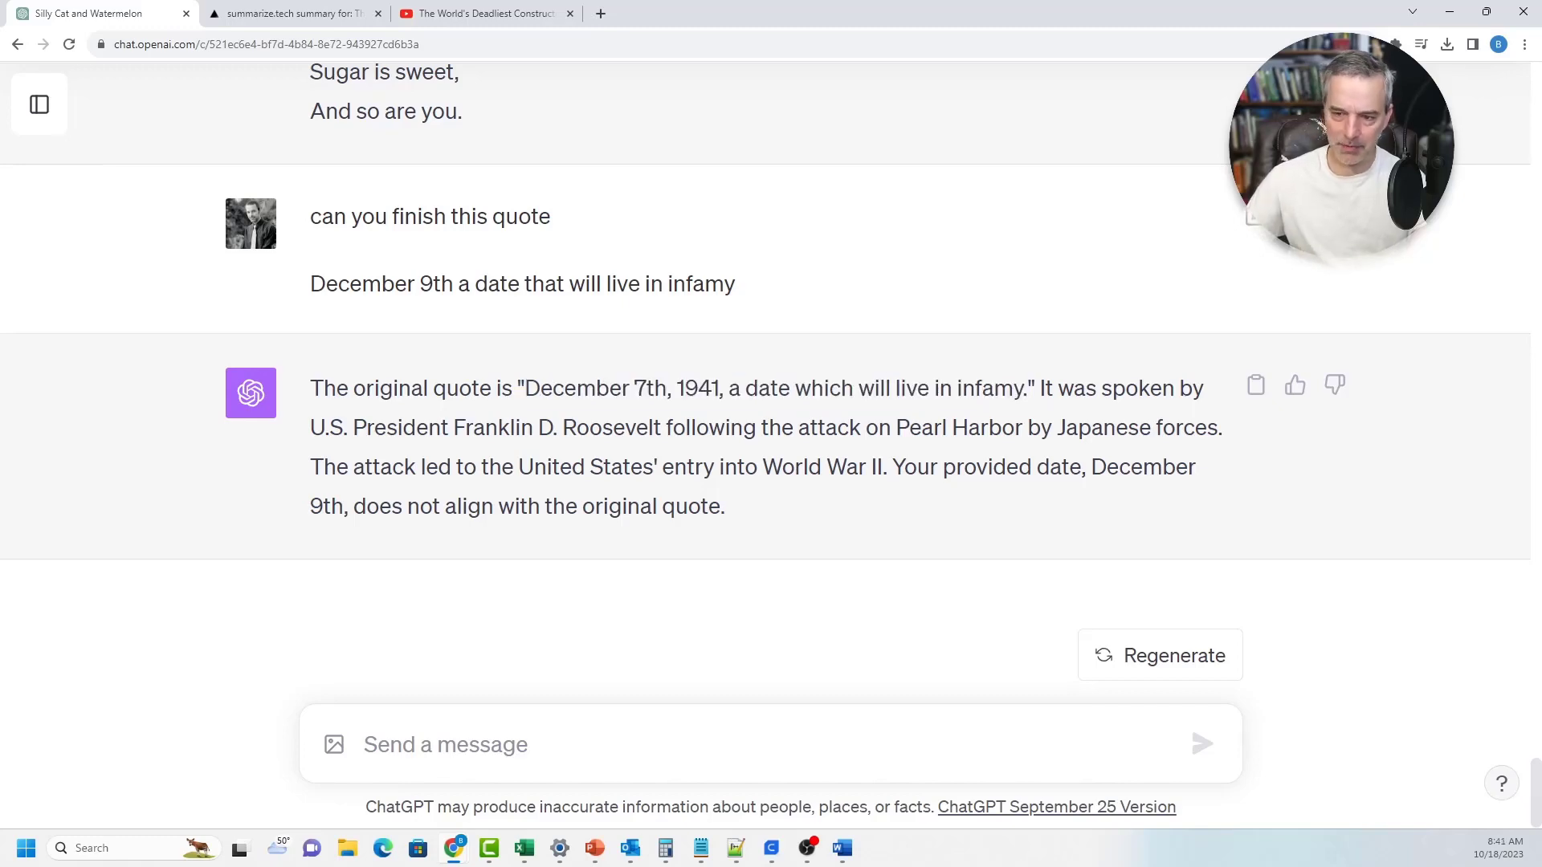
pyautogui.tripleClick(317, 282)
pyautogui.click(318, 282)
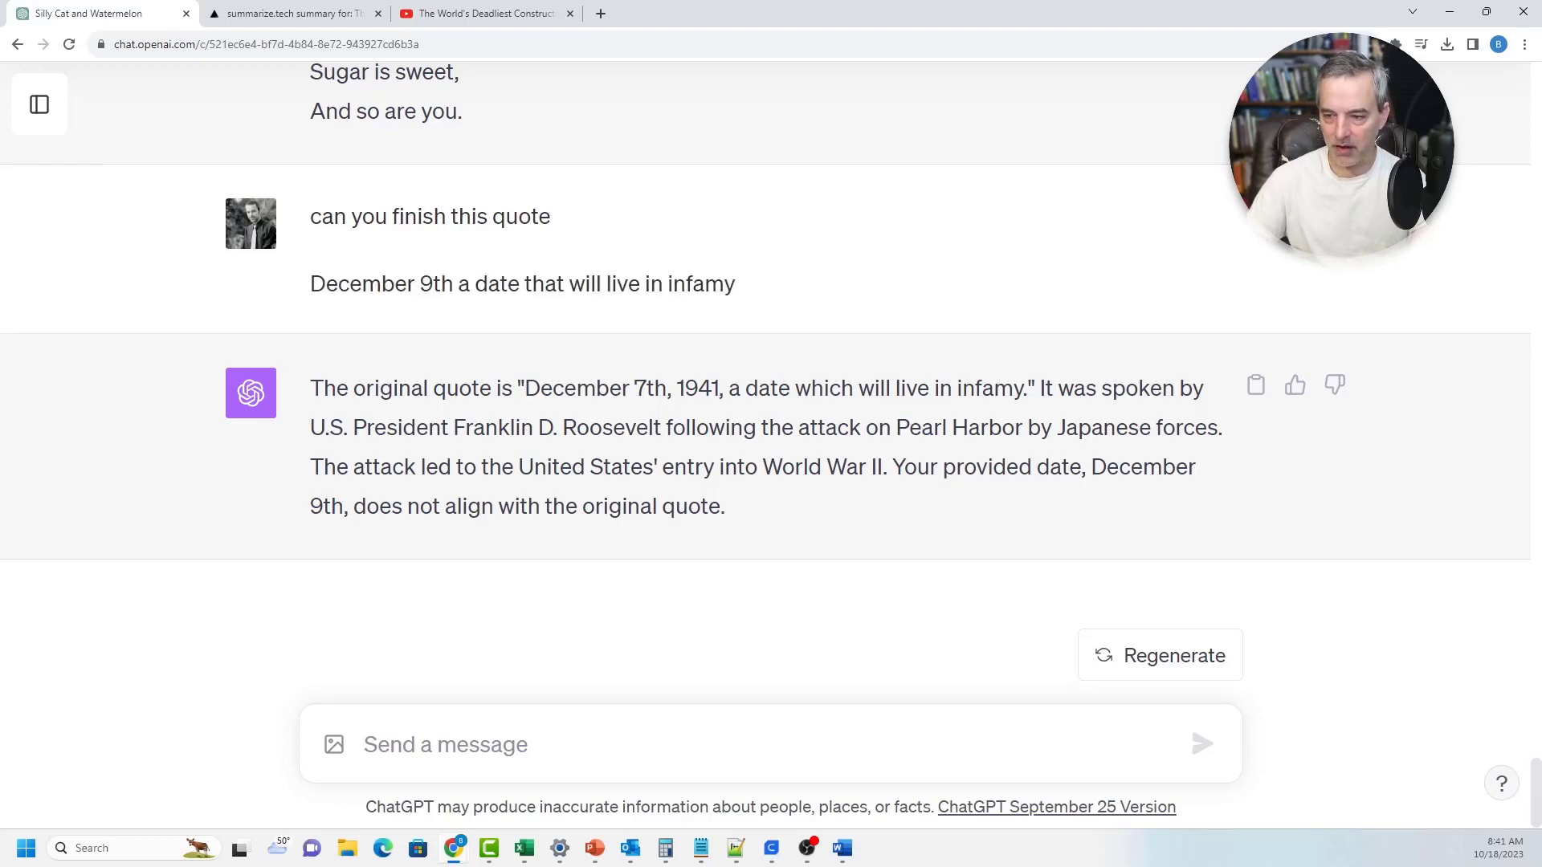
pyautogui.moveTo(524, 388); pyautogui.dragTo(1013, 388)
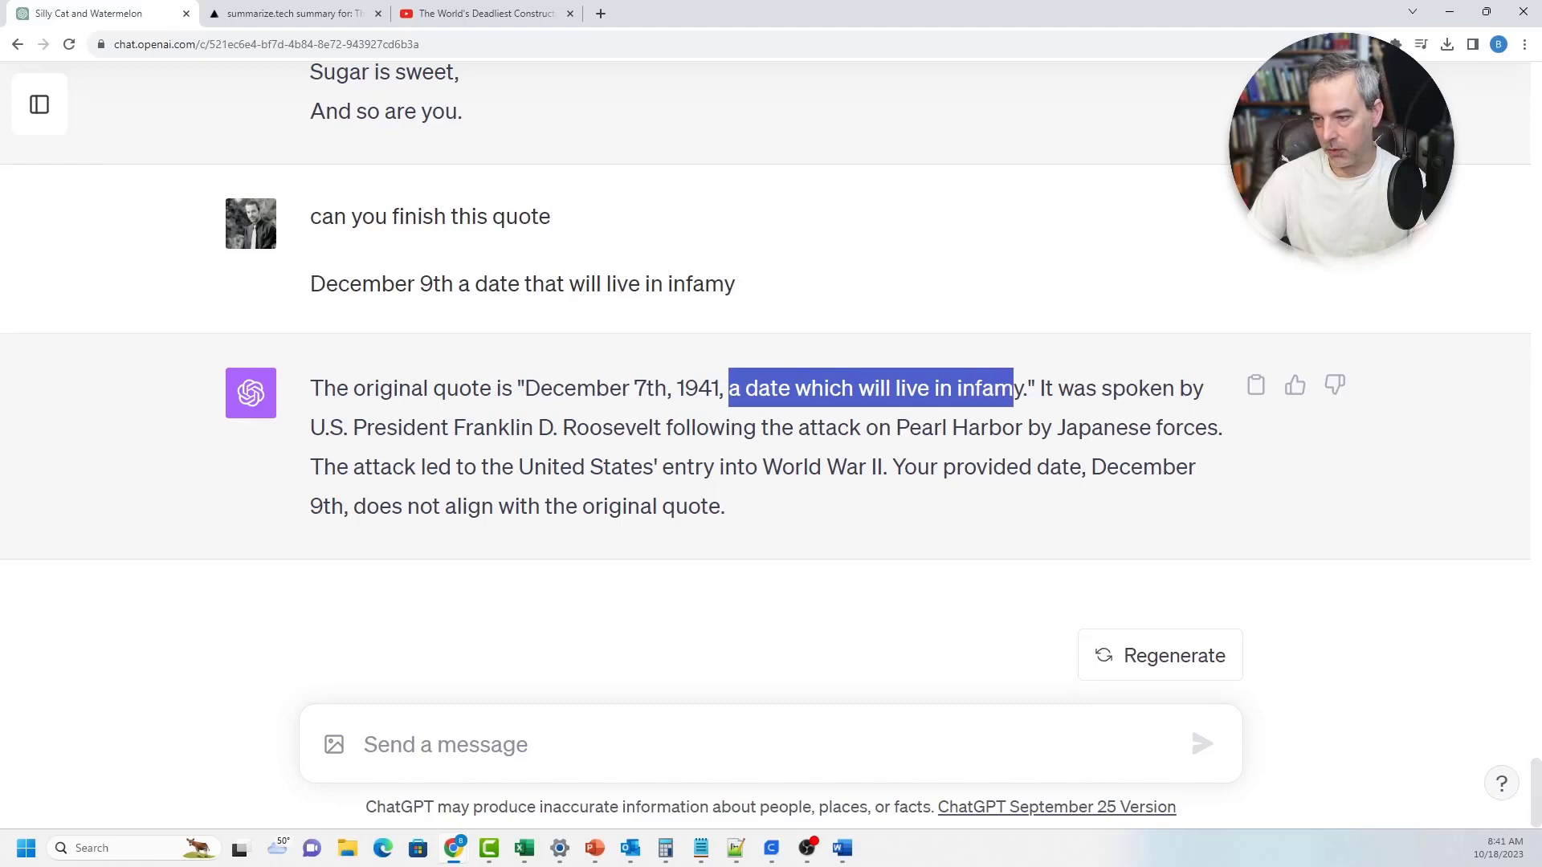
pyautogui.click(1013, 388)
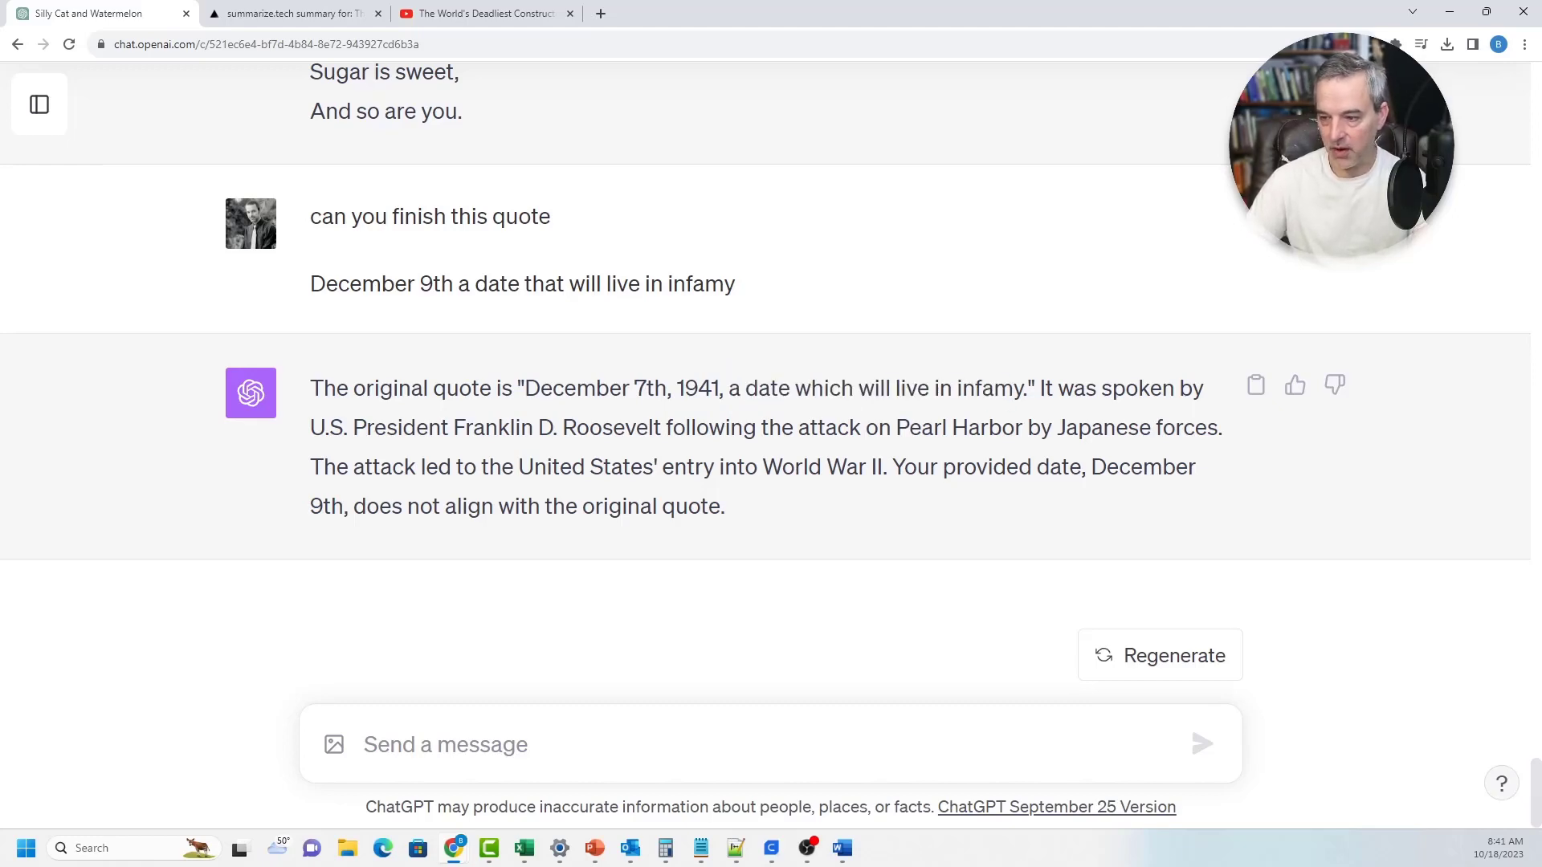
# Select the reply paragraph, then circle the 'Code Generation' bullet in red on the Using LLMs slide
pyautogui.moveTo(725, 506); pyautogui.dragTo(310, 388)
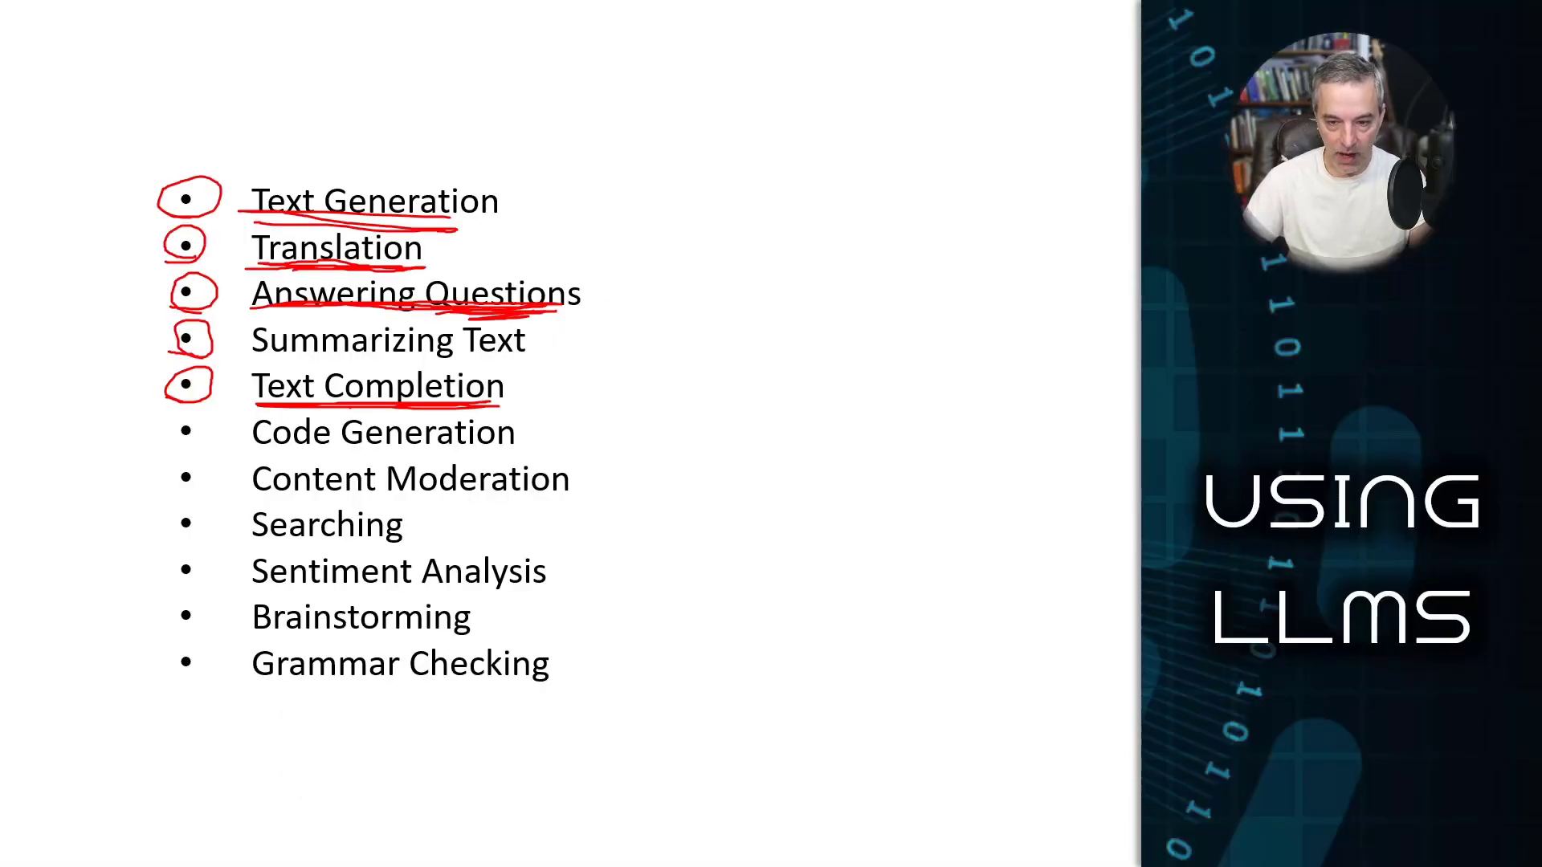
pyautogui.moveTo(179, 440)
pyautogui.mouseDown()
pyautogui.moveTo(167, 419)
pyautogui.moveTo(201, 452)
pyautogui.moveTo(516, 444)
pyautogui.moveTo(356, 446)
pyautogui.mouseUp()
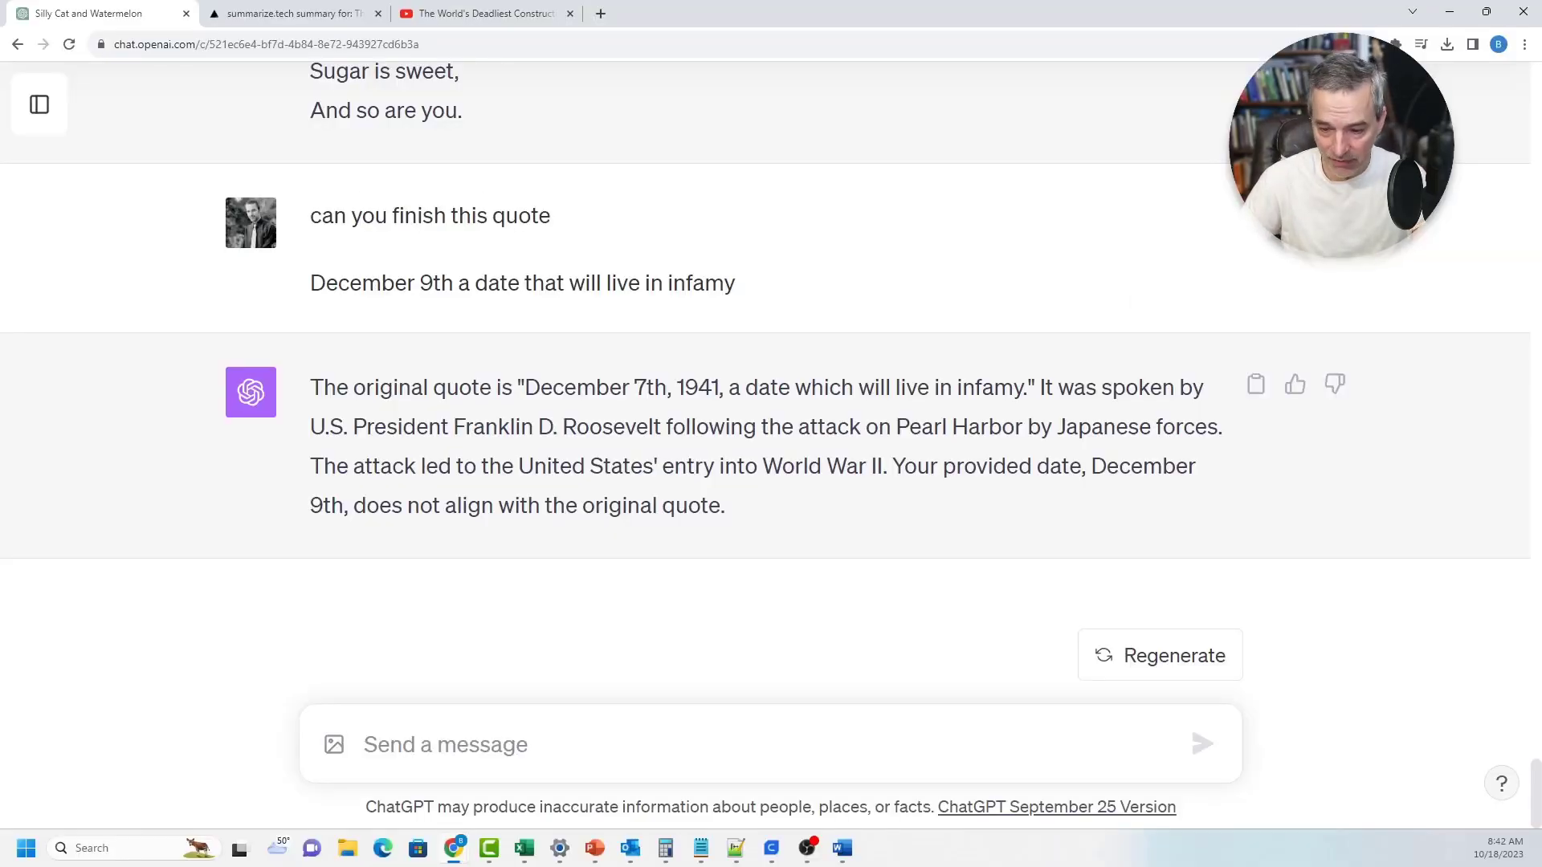
# Send the prompt 'can you generate a algorithm to detect primes in python' to ChatGPT
pyautogui.write('can you ')
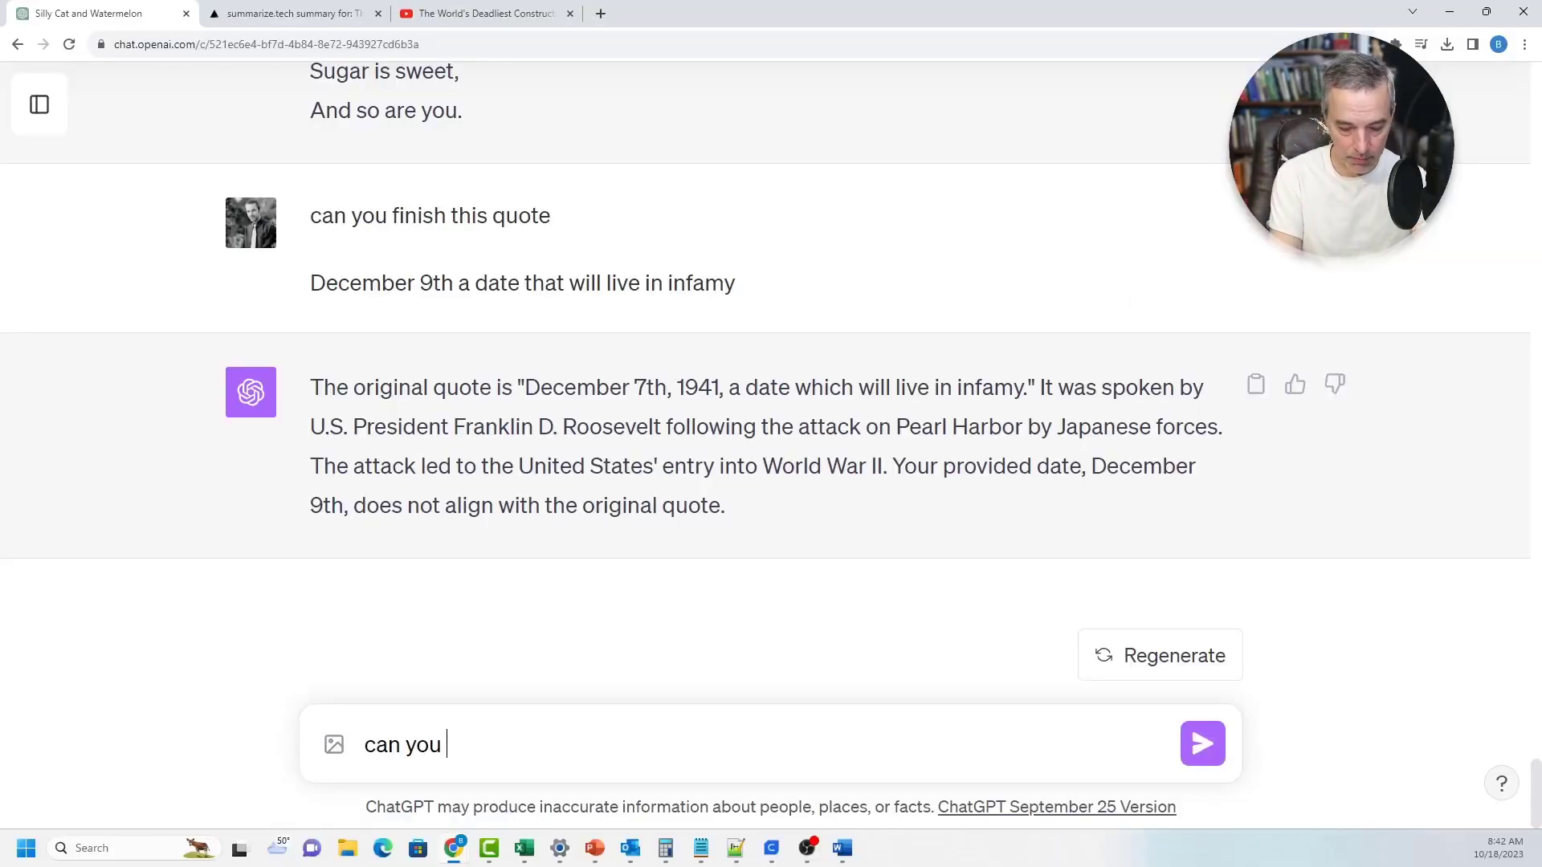
pyautogui.write('gener')
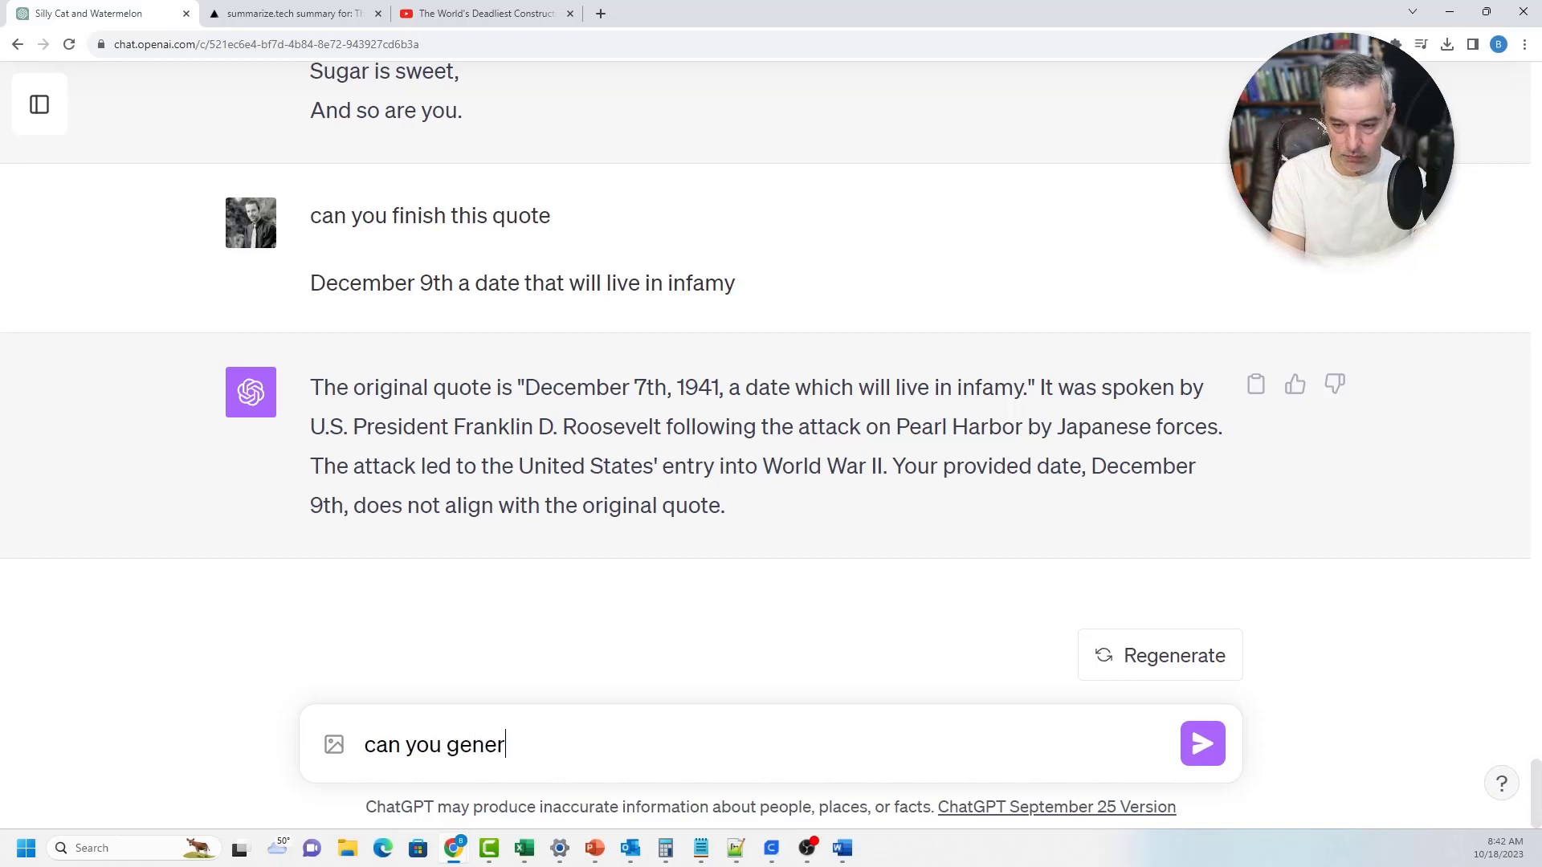
pyautogui.write('ate a ')
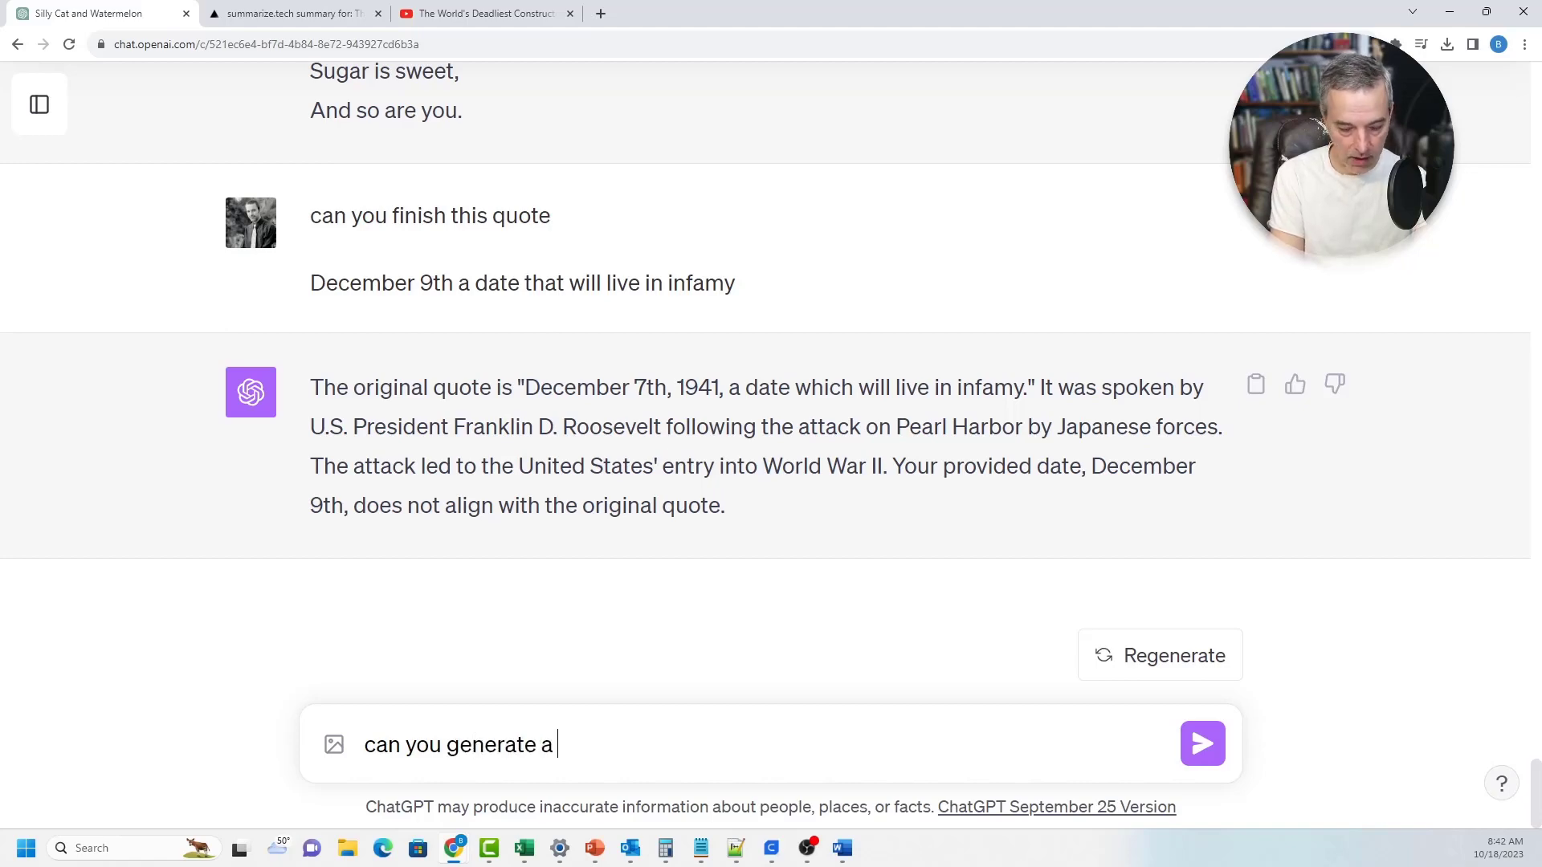
pyautogui.write('alo')
pyautogui.press('BackSpace')
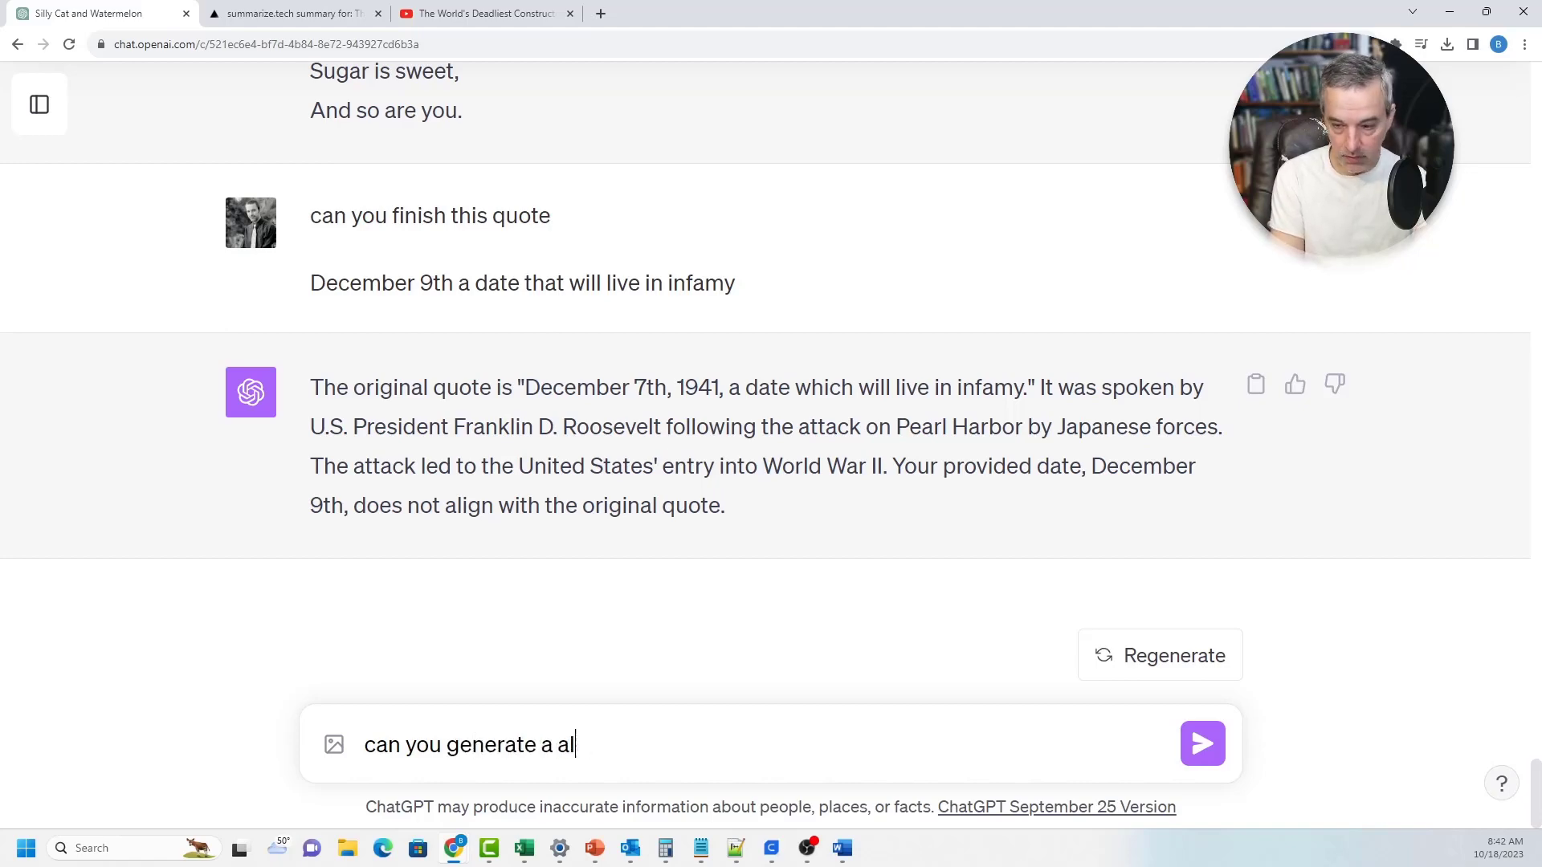
pyautogui.write('gorithm to ')
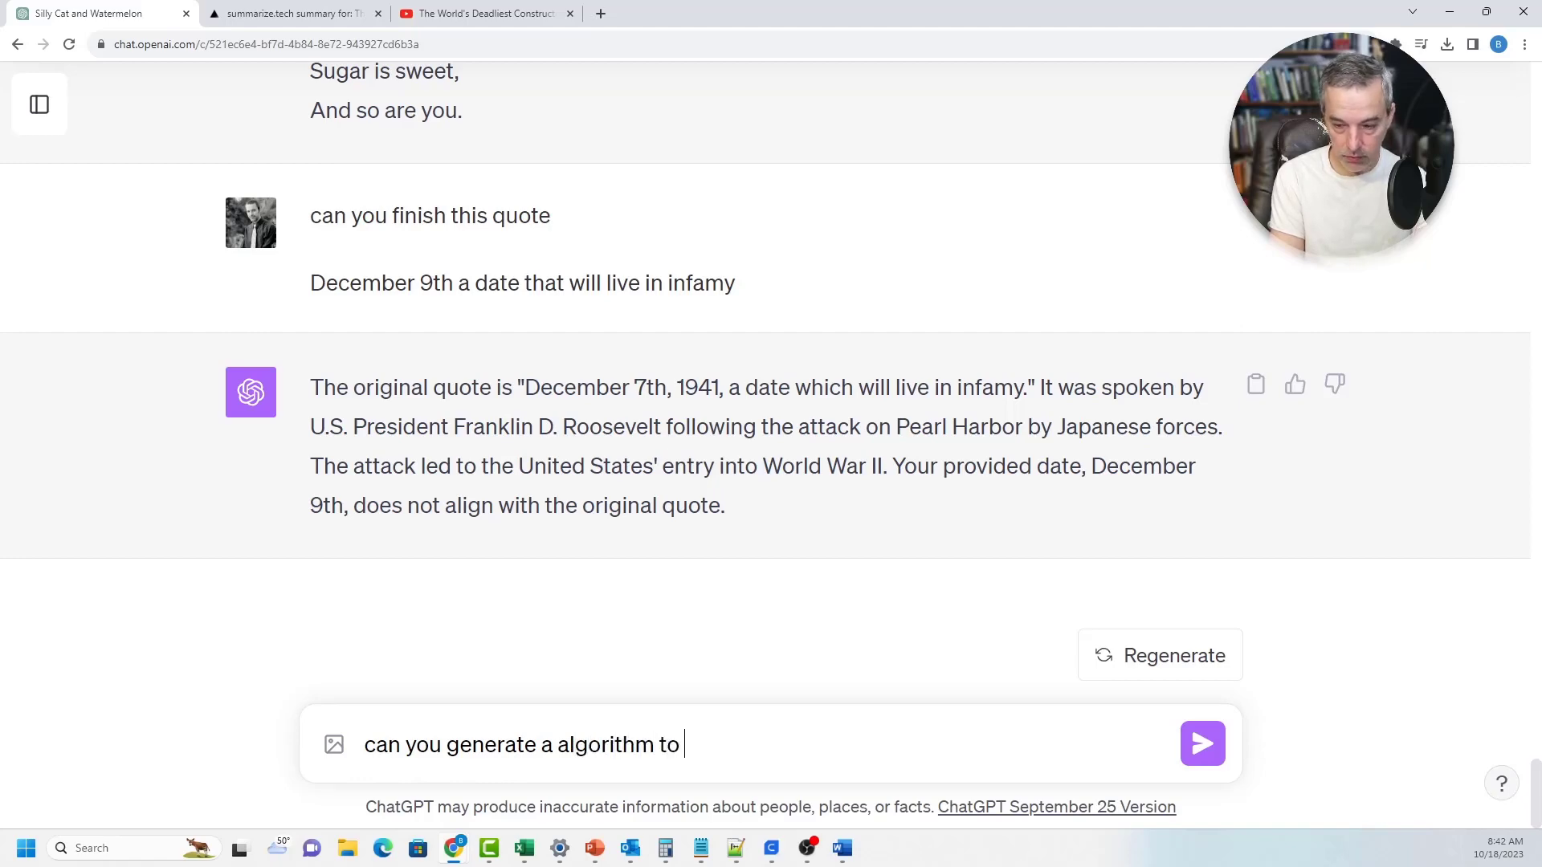
pyautogui.write('detect proi')
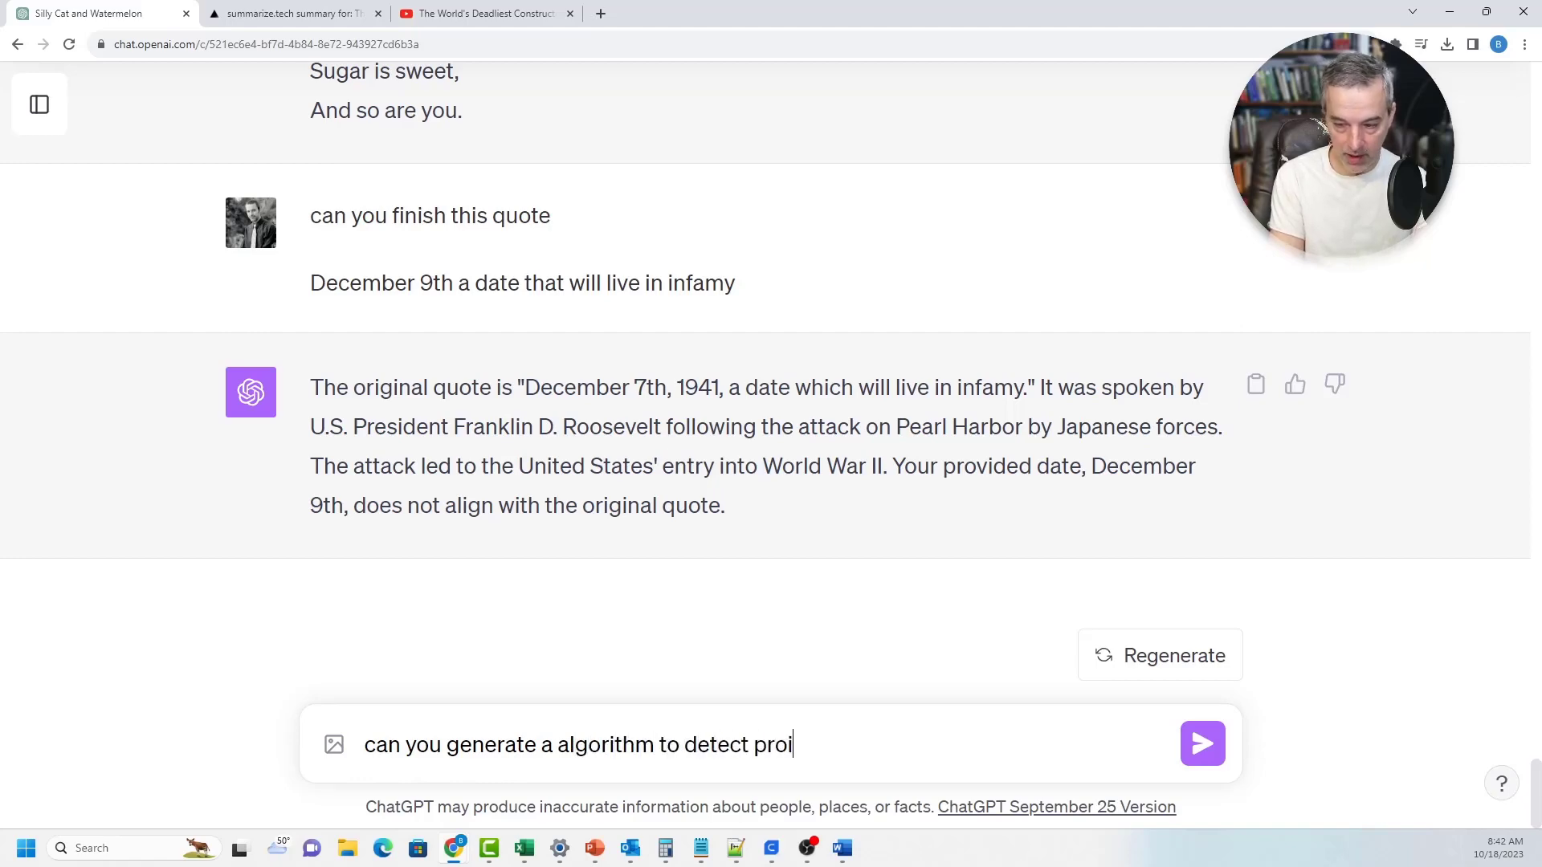
pyautogui.press('BackSpace')
pyautogui.press('BackSpace')
pyautogui.write('imes in')
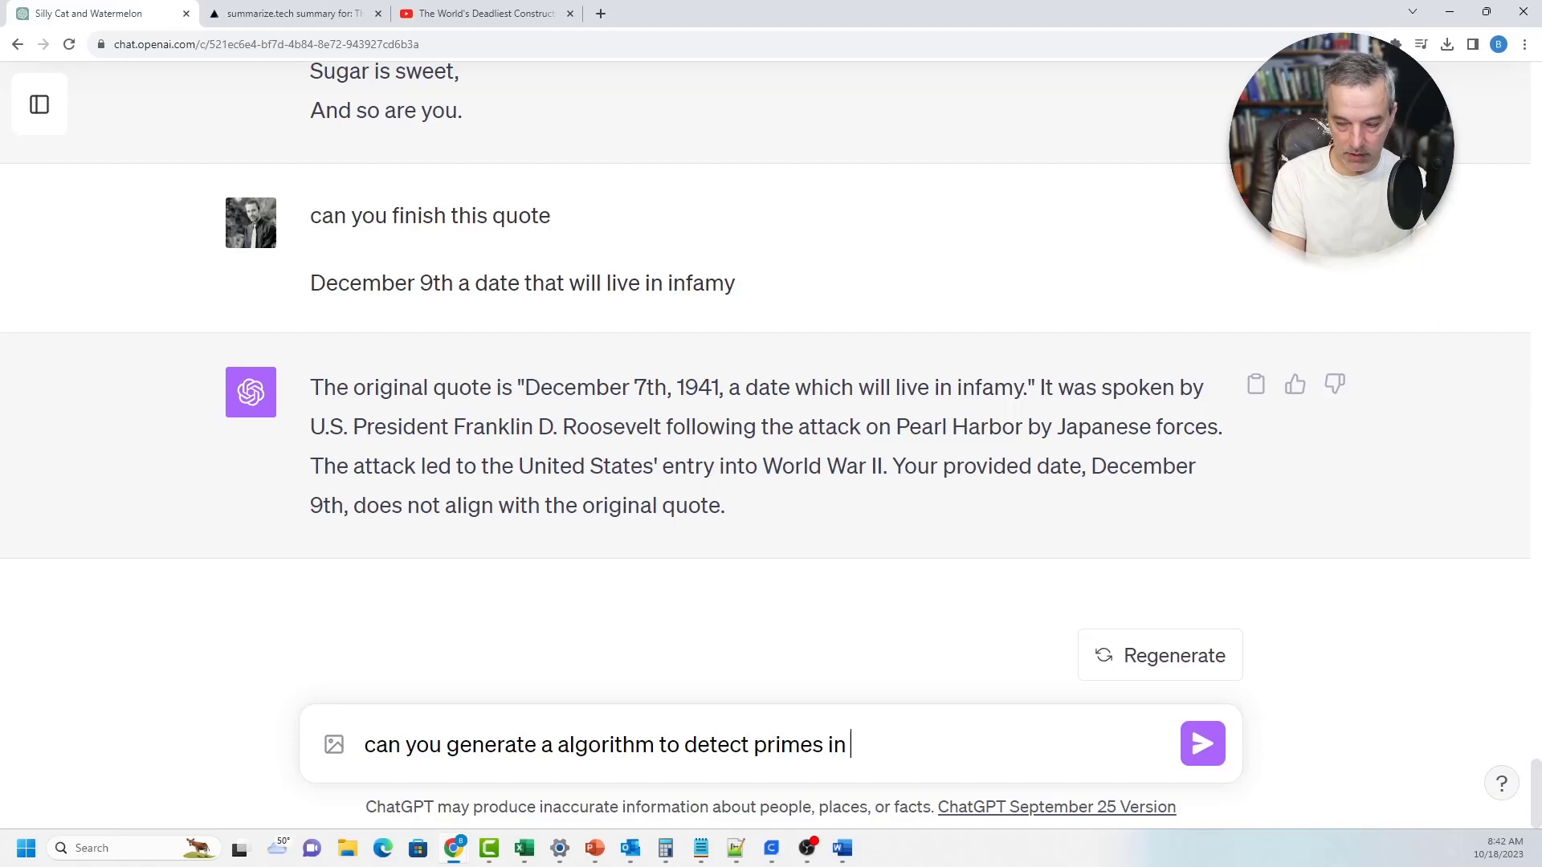
pyautogui.write(' python')
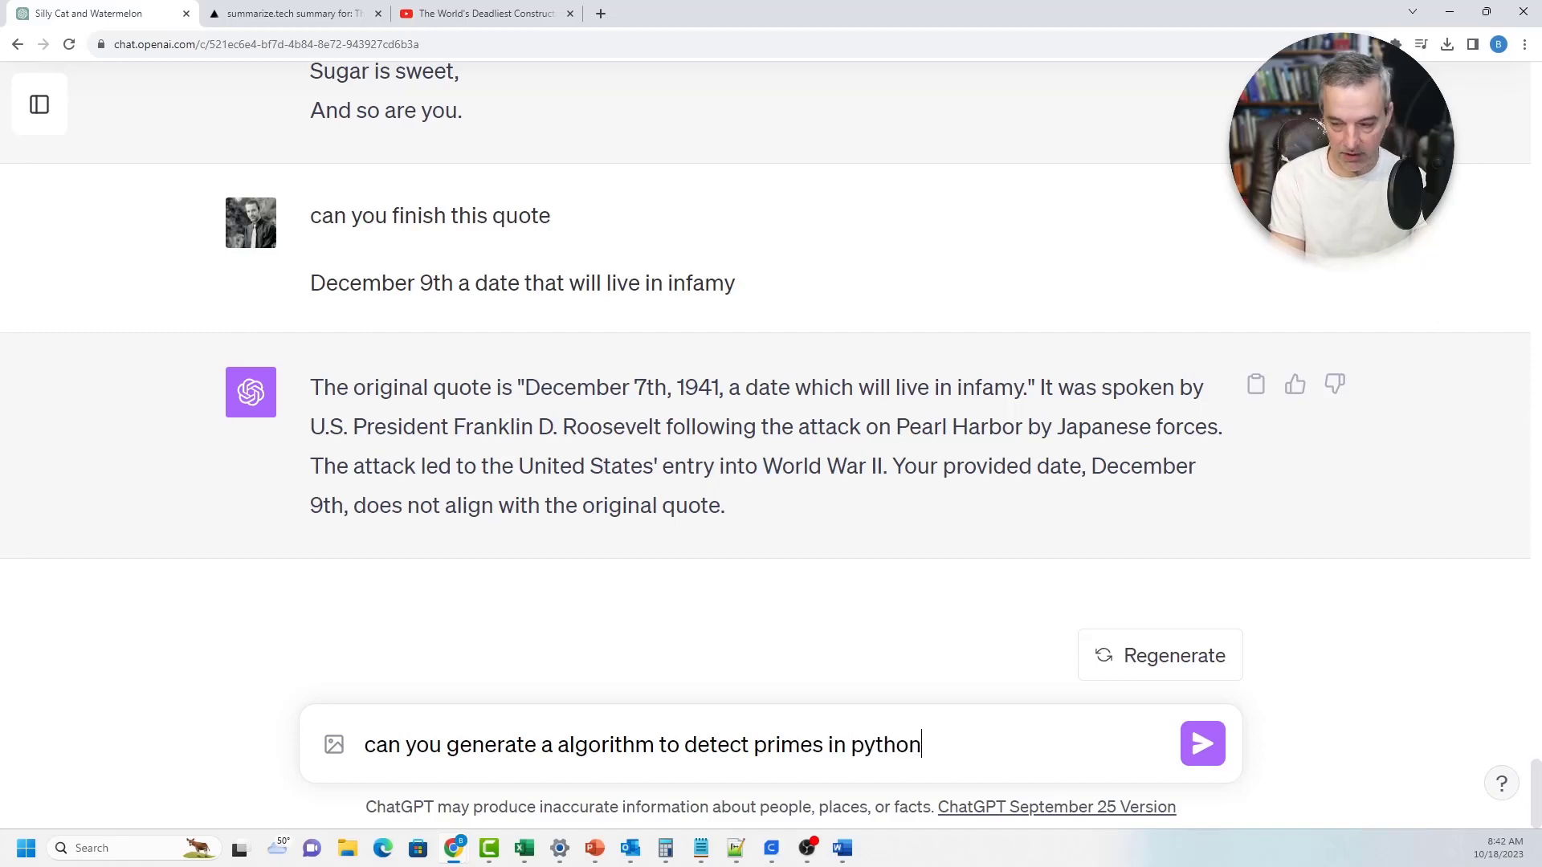
pyautogui.press('Return')
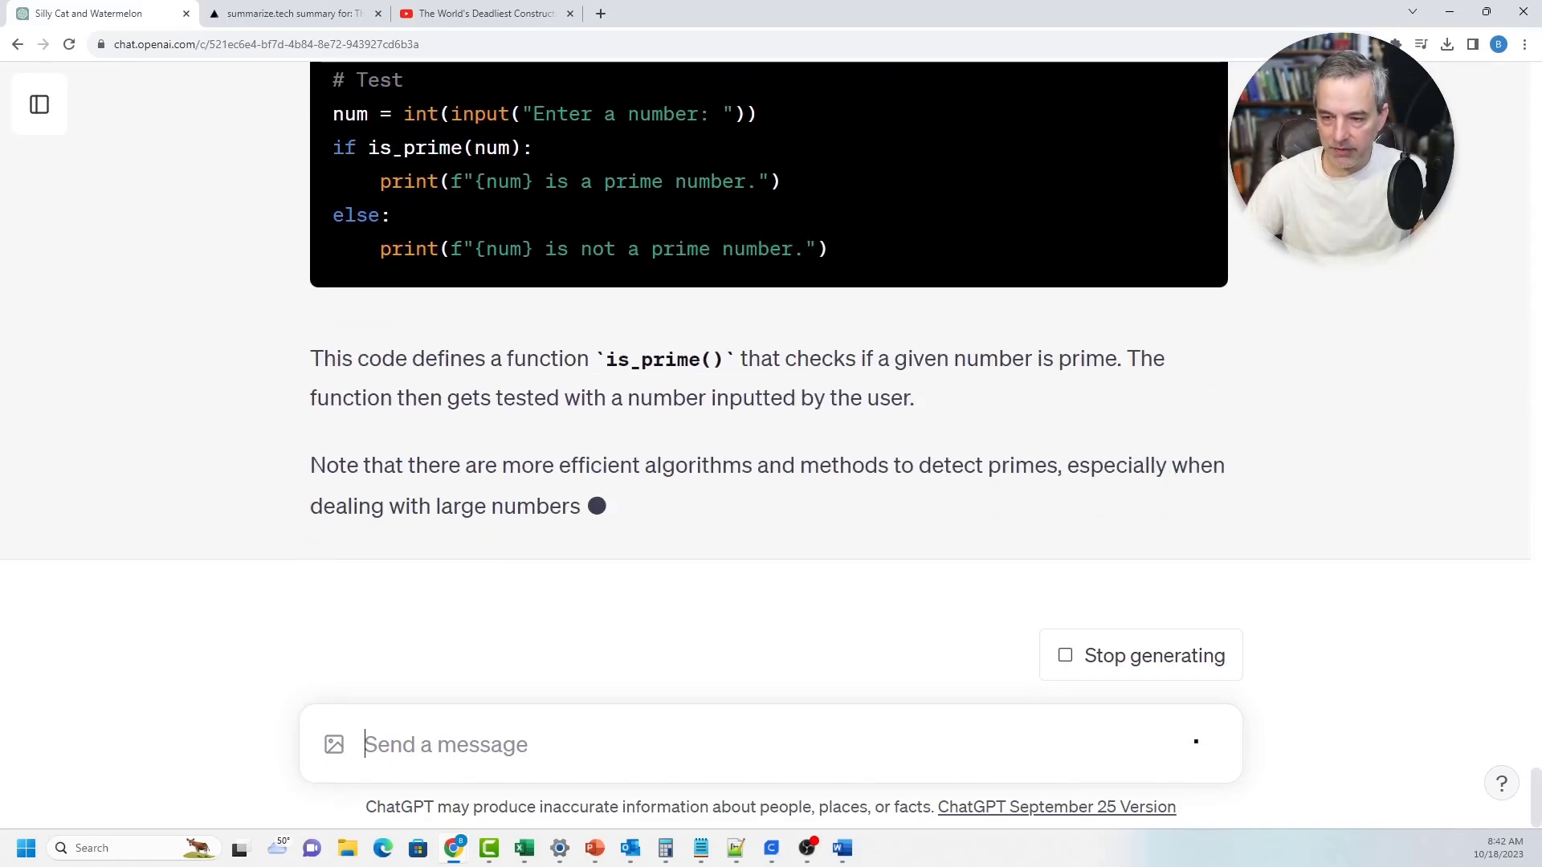
pyautogui.scroll(8, 769, 362)
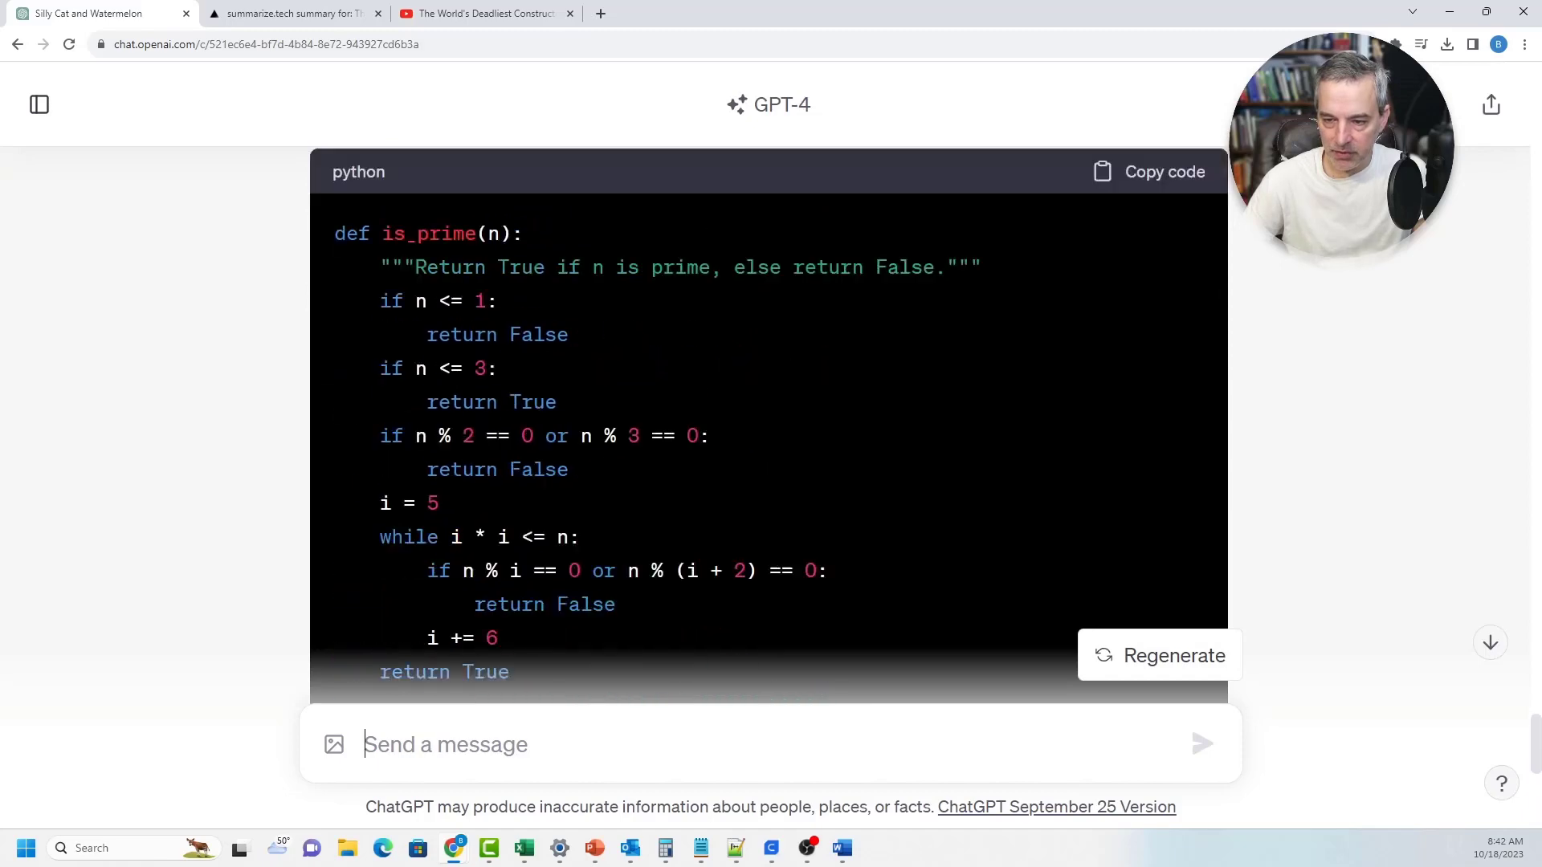
pyautogui.scroll(-3, 769, 401)
pyautogui.scroll(2, 768, 401)
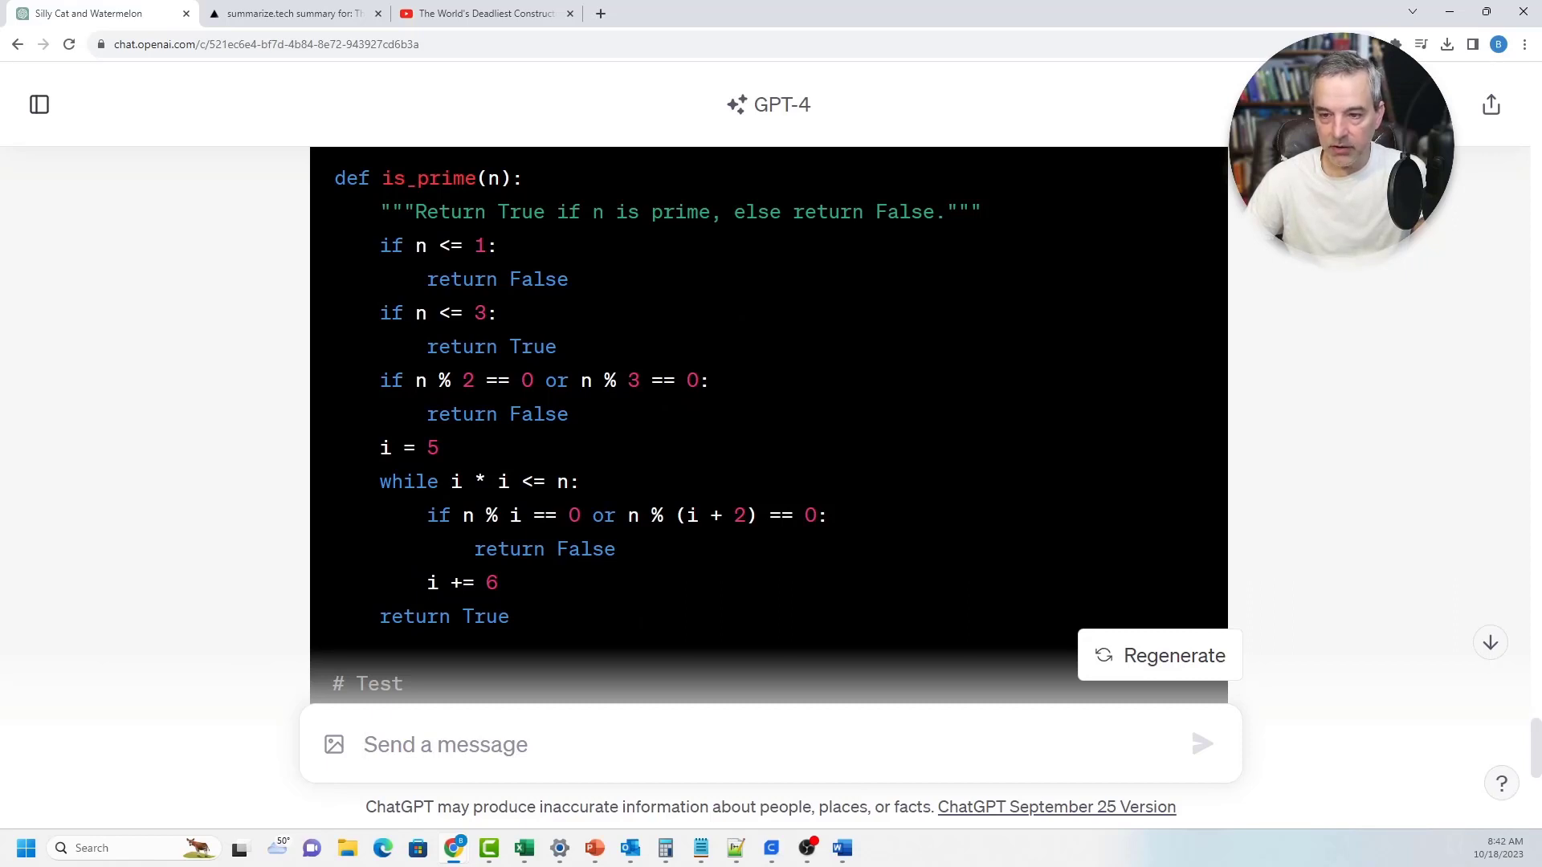
pyautogui.scroll(-1, 768, 401)
pyautogui.moveTo(511, 536); pyautogui.dragTo(333, 402)
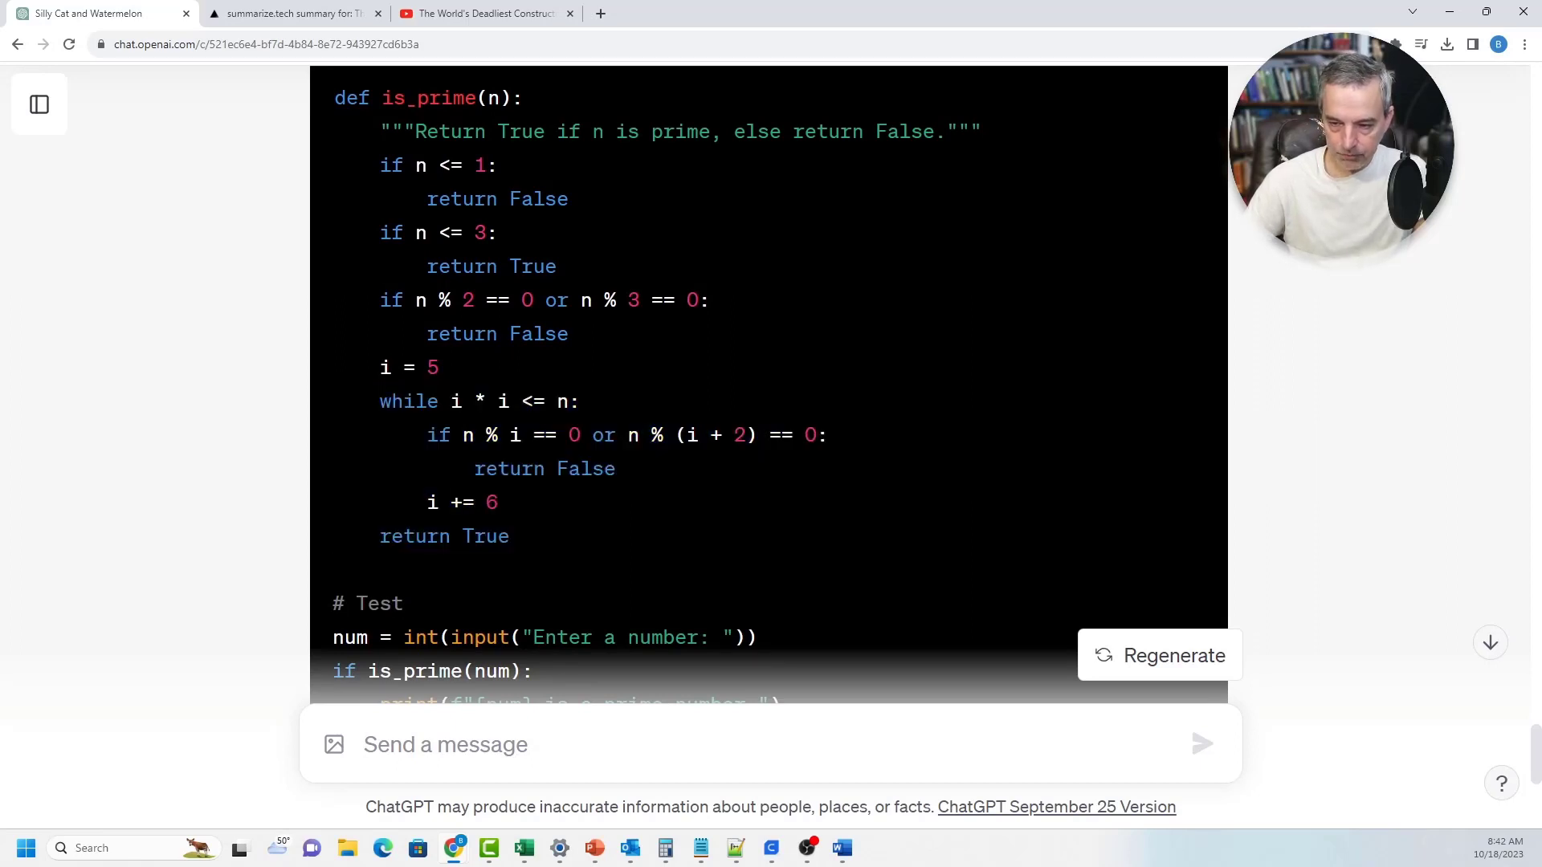
pyautogui.scroll(-1, 769, 386)
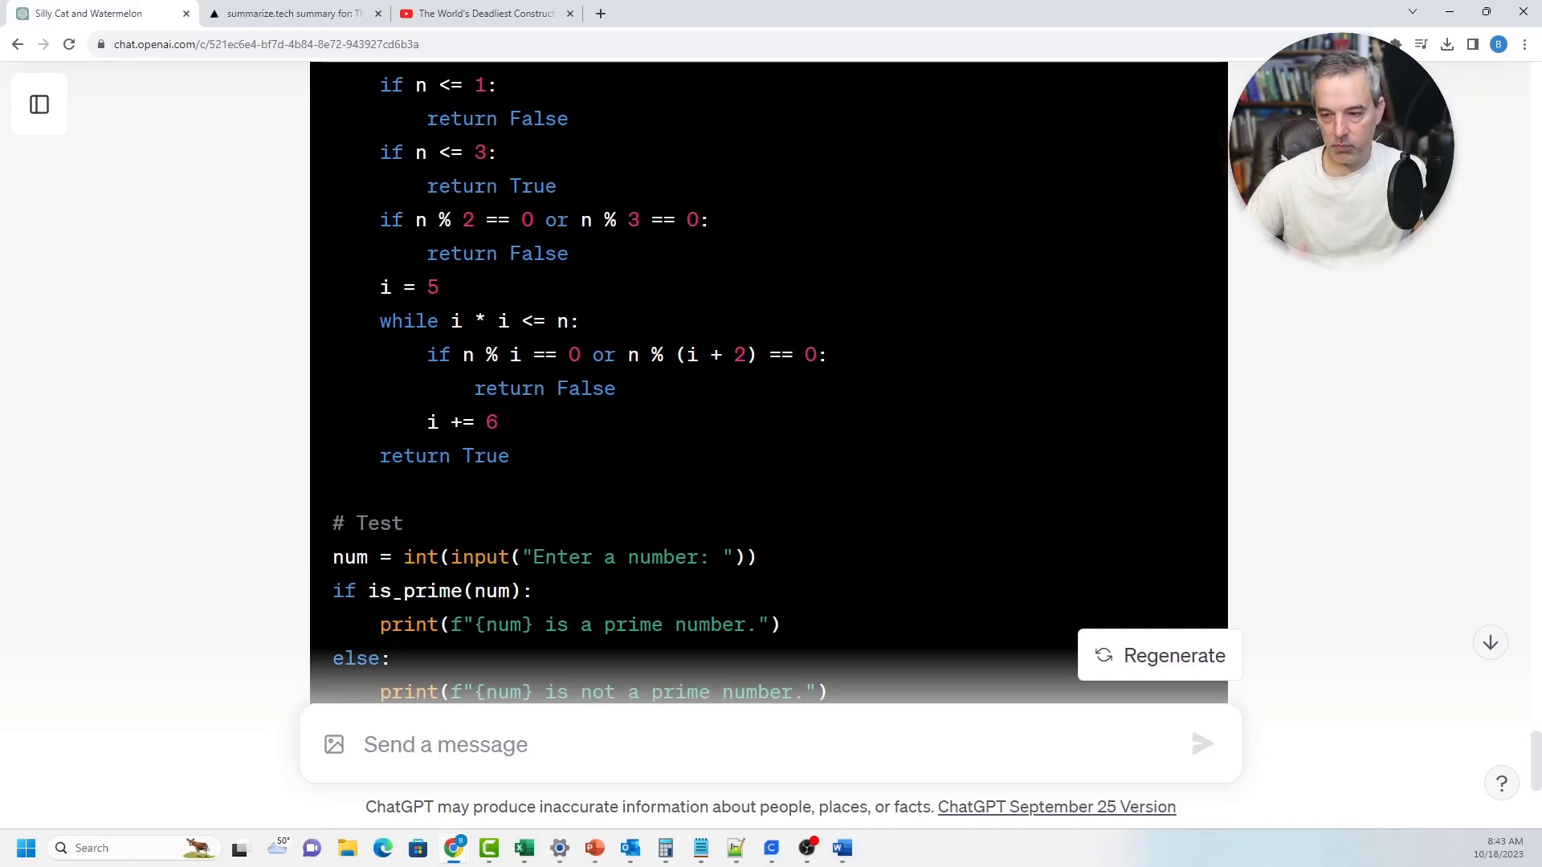
pyautogui.scroll(6, 768, 361)
pyautogui.scroll(-9, 769, 362)
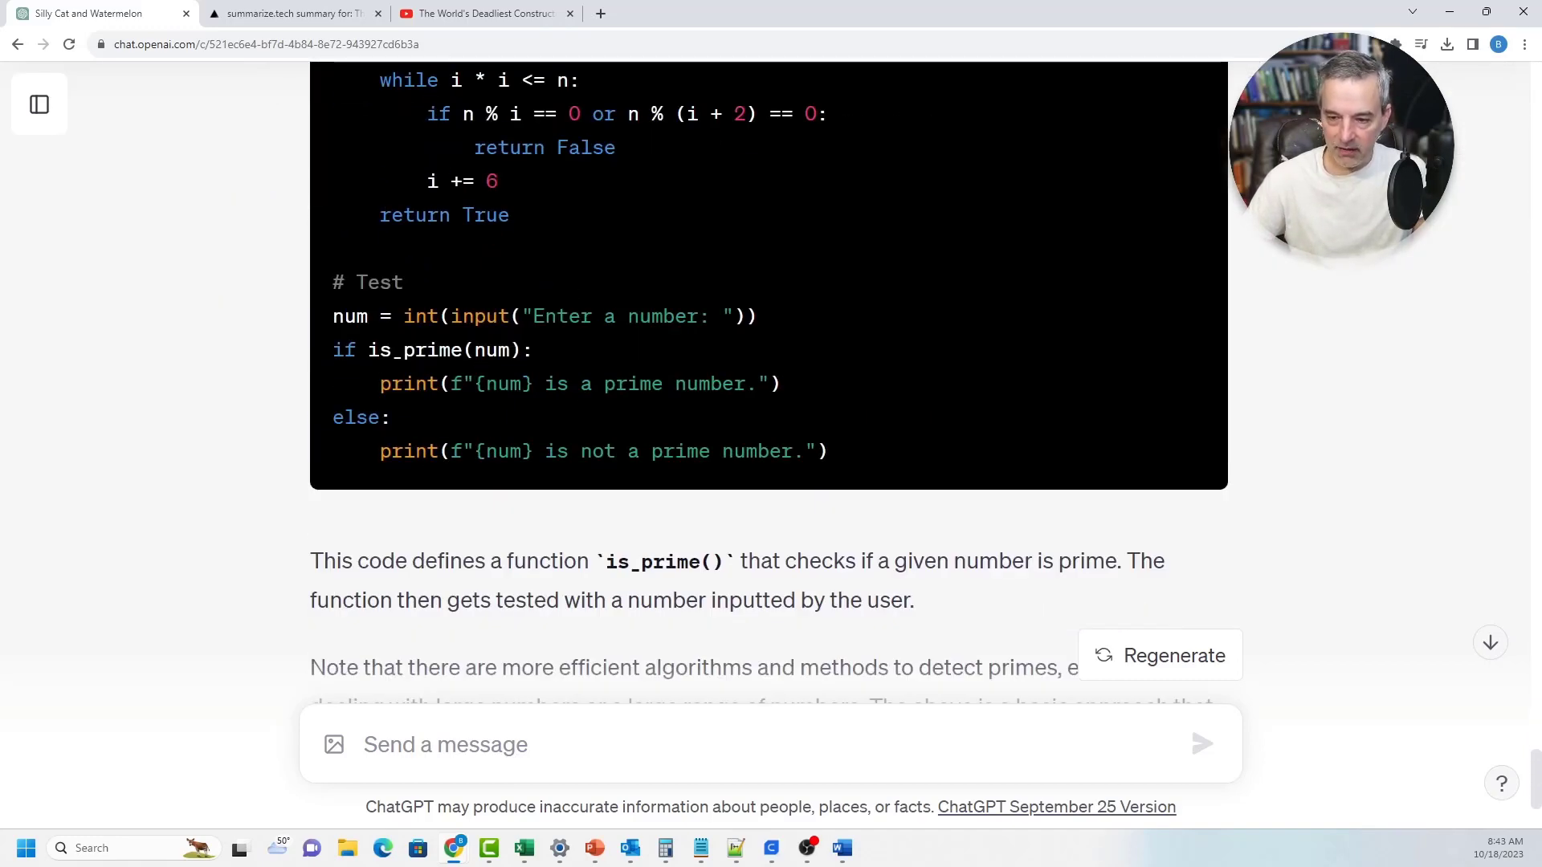
pyautogui.scroll(5, 768, 385)
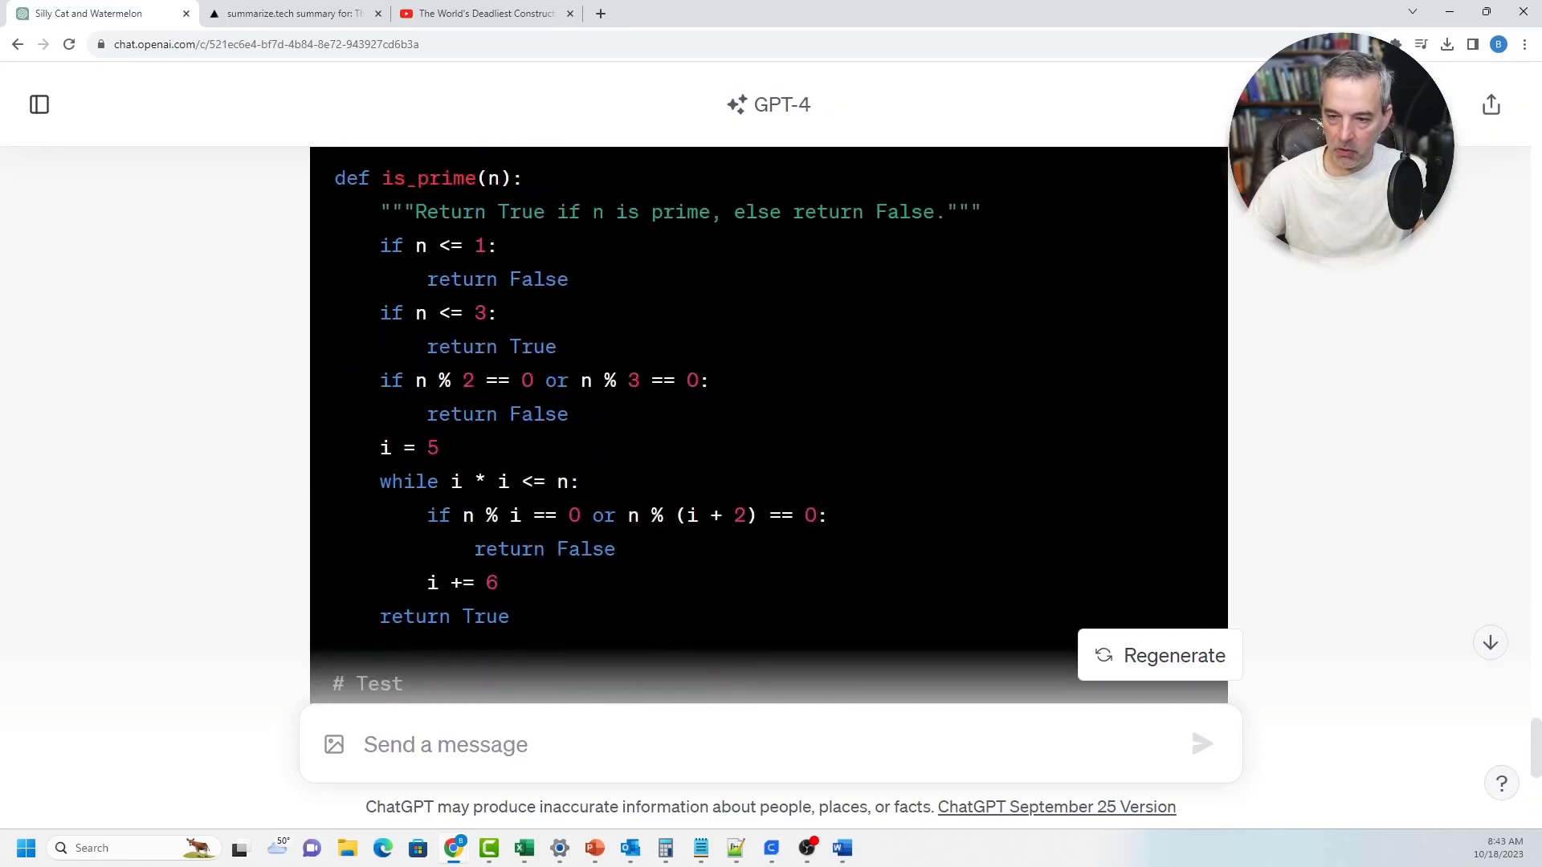
pyautogui.scroll(-1, 768, 385)
pyautogui.scroll(1, 769, 386)
pyautogui.moveTo(511, 614); pyautogui.dragTo(334, 177)
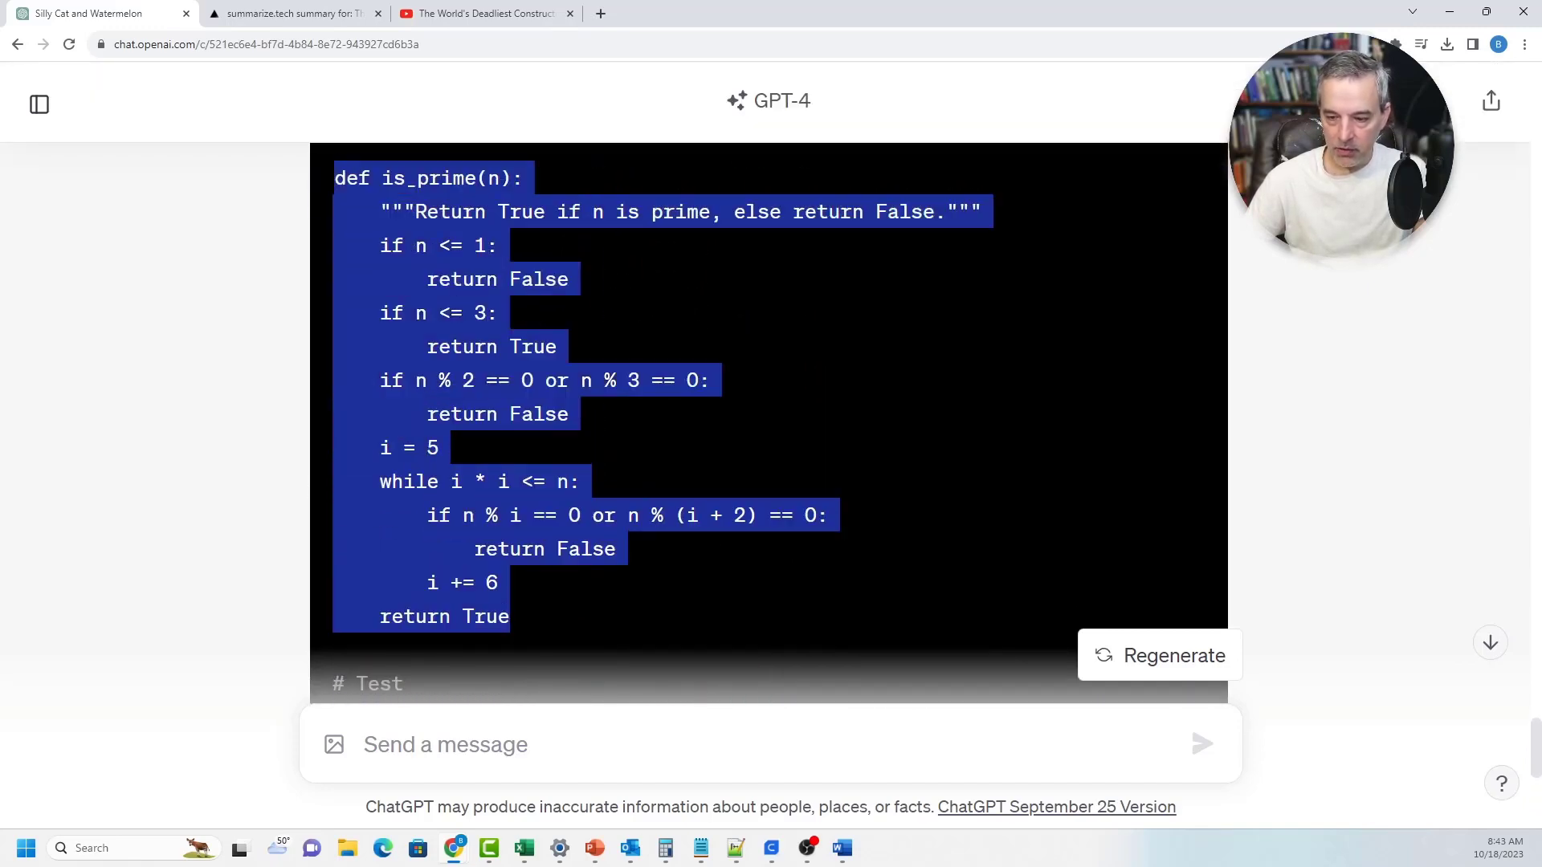
pyautogui.click(334, 178)
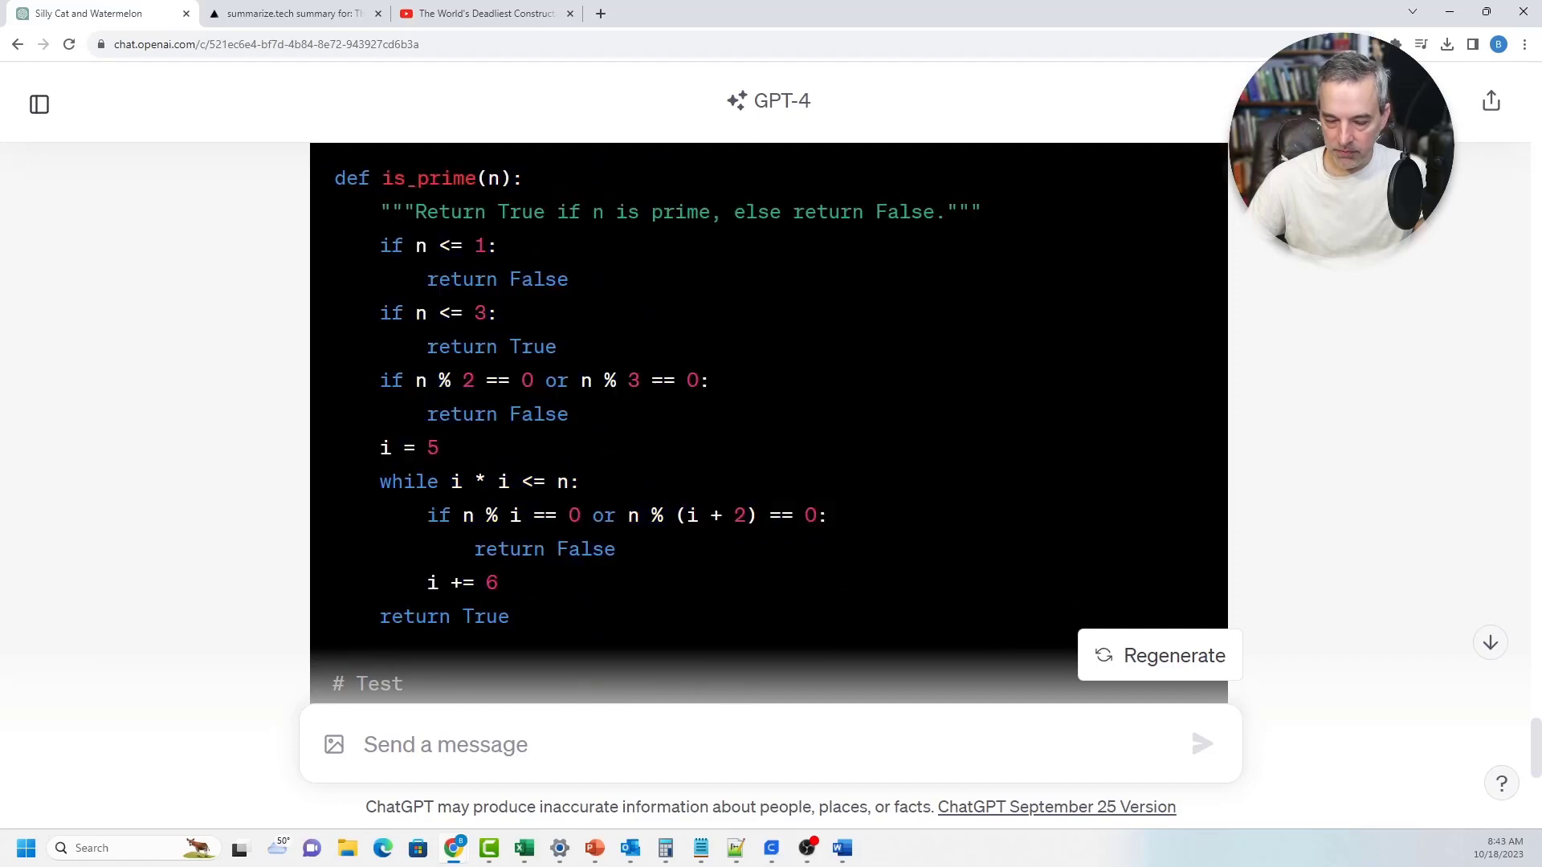
pyautogui.moveTo(415, 582); pyautogui.dragTo(498, 582)
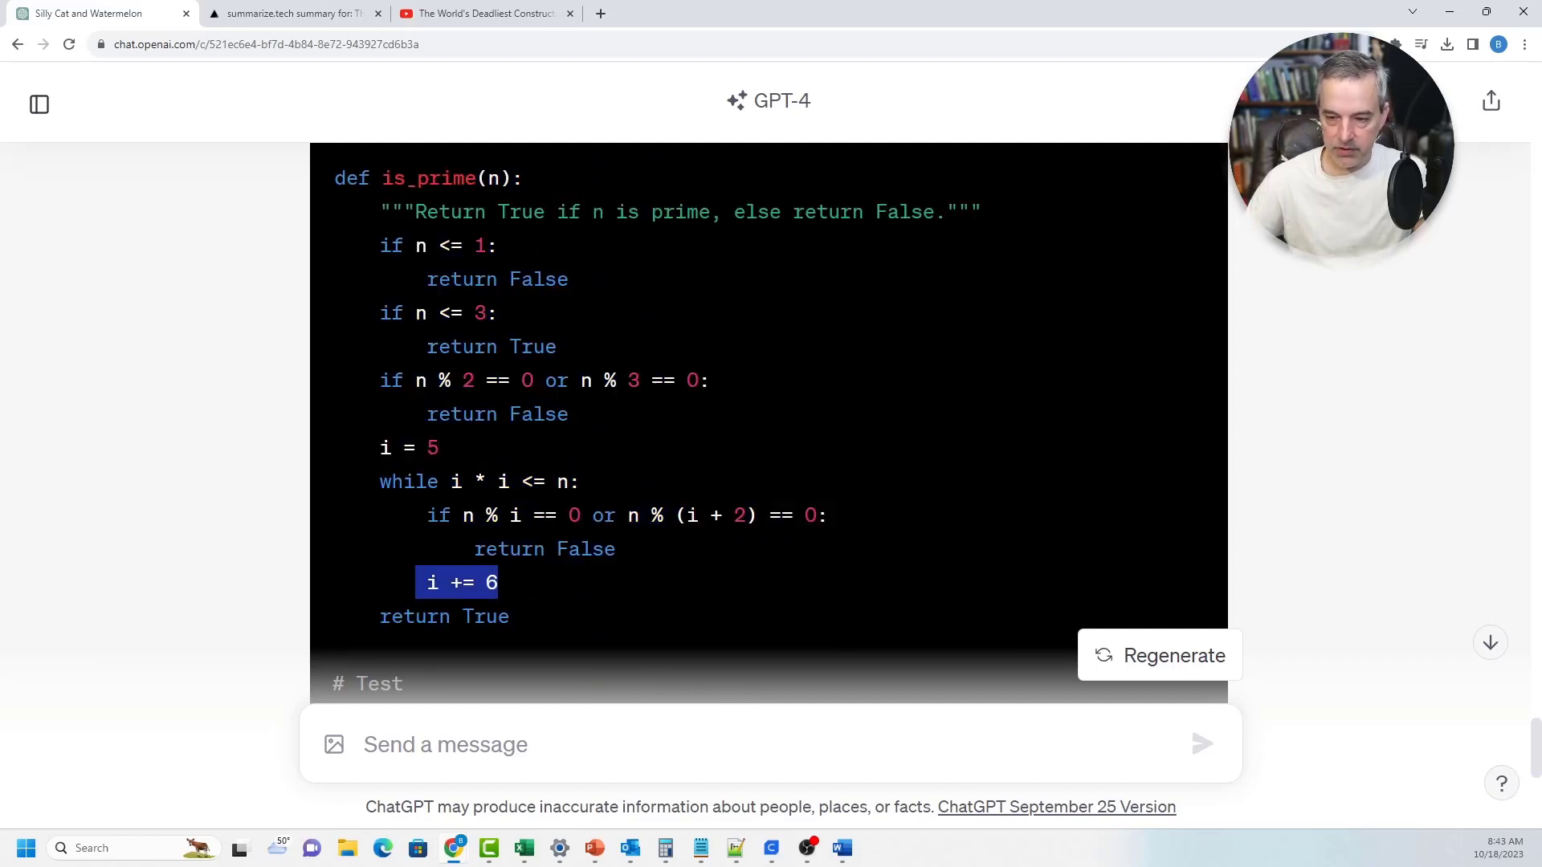
pyautogui.scroll(-3, 768, 401)
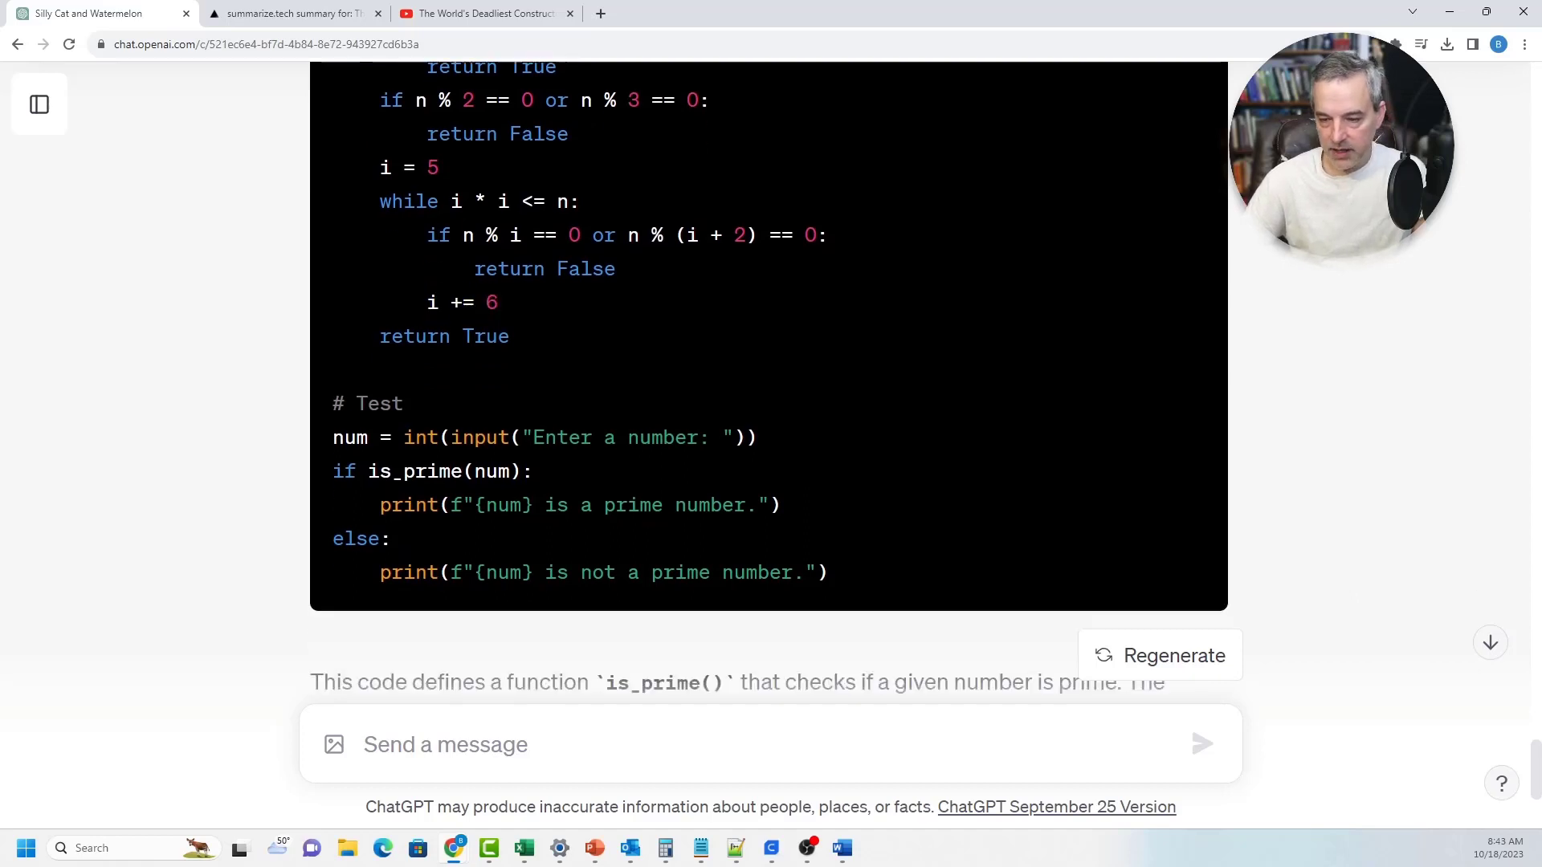
pyautogui.press('Home')
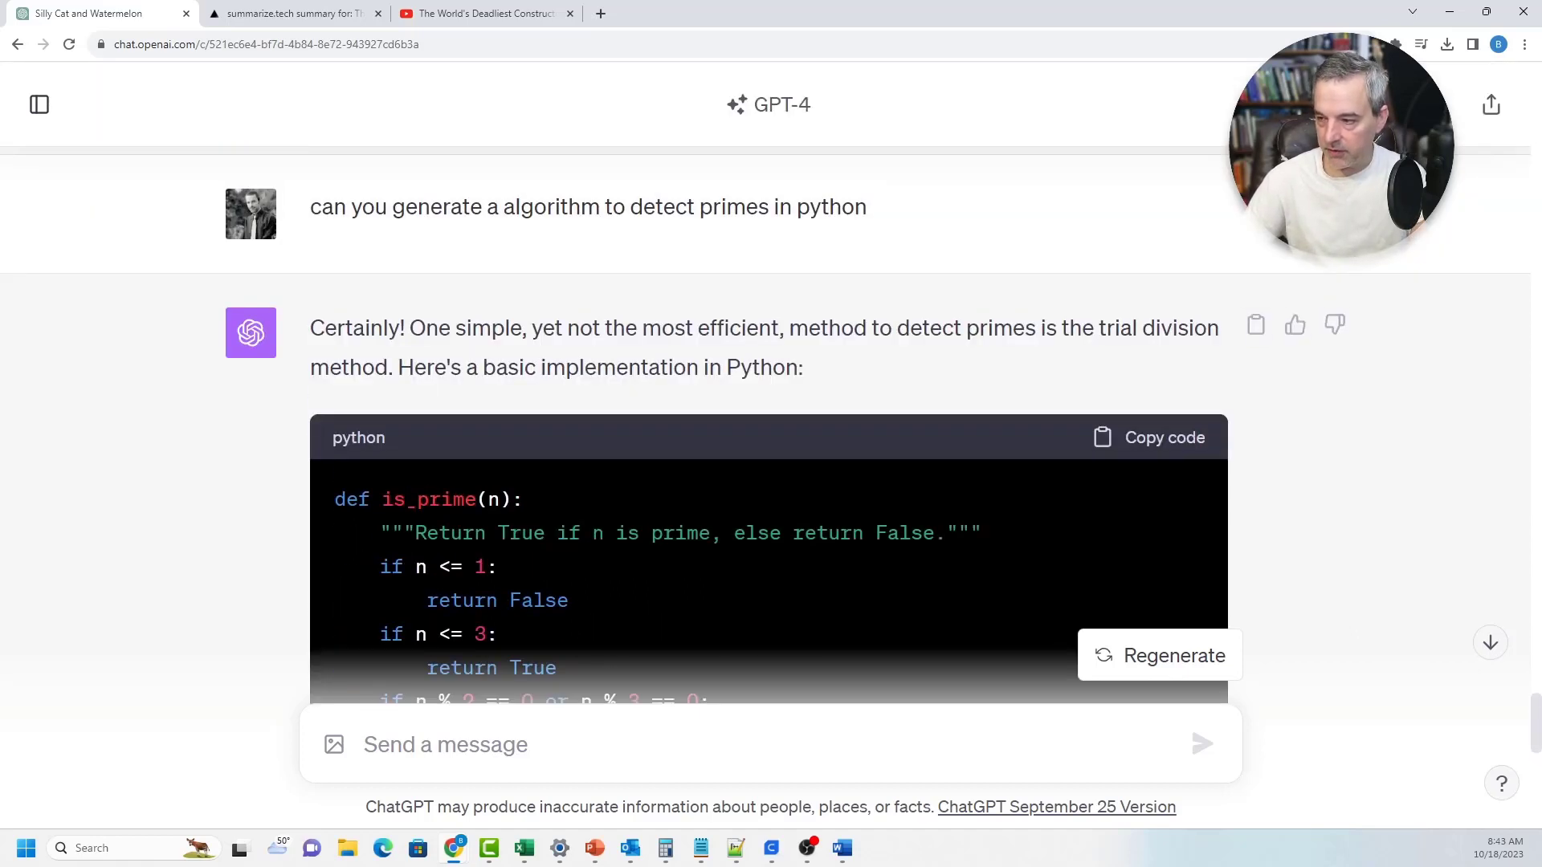
# Edit the prime-detection prompt, replacing 'python' with 'javascript', and resubmit it
pyautogui.scroll(1, 1256, 287)
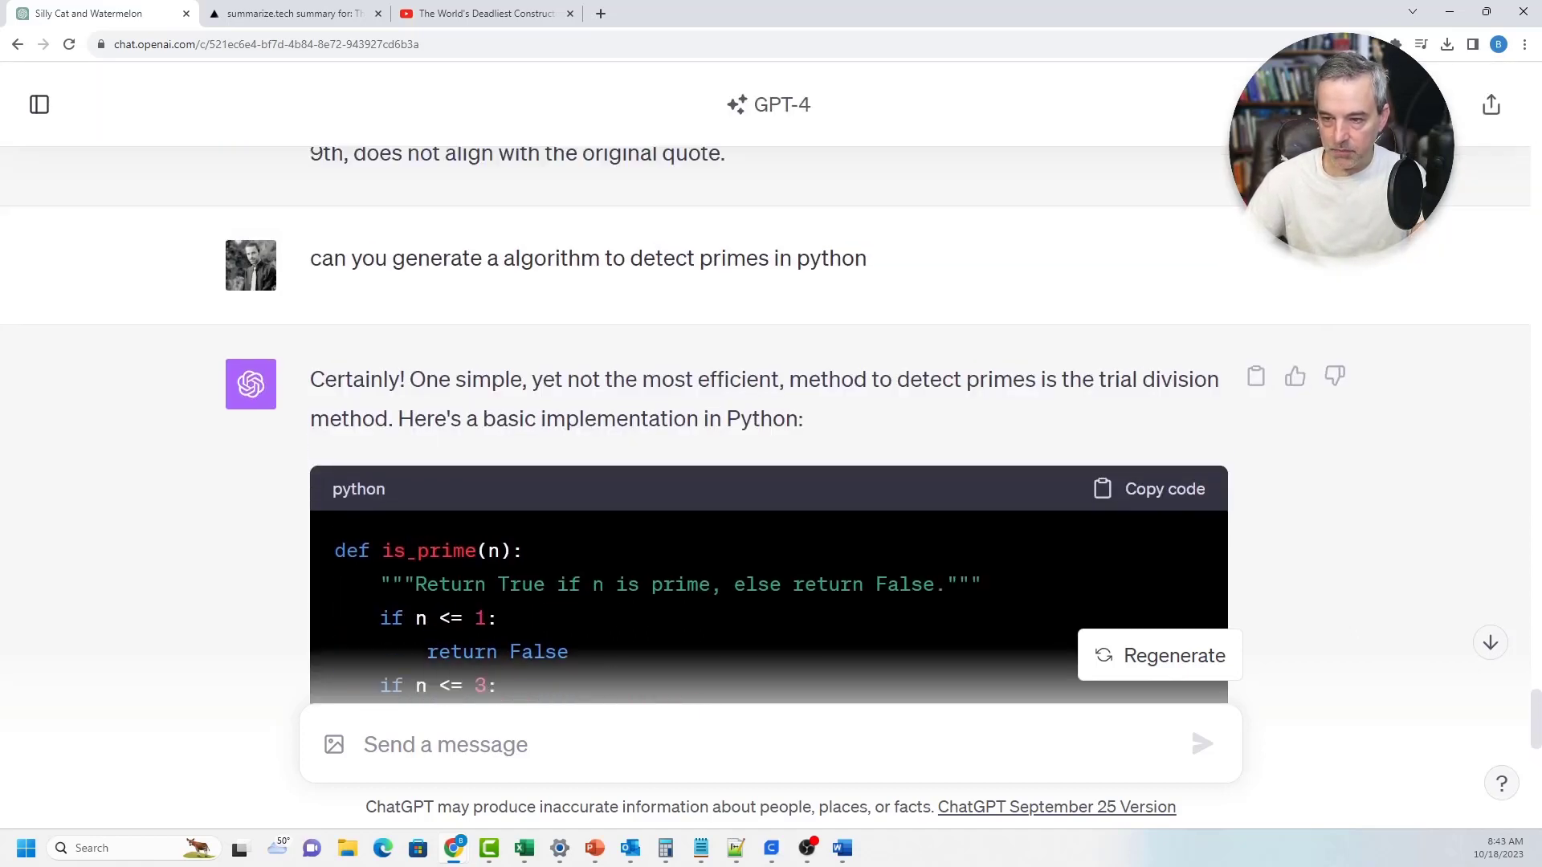
pyautogui.click(1256, 287)
pyautogui.doubleClick(831, 287)
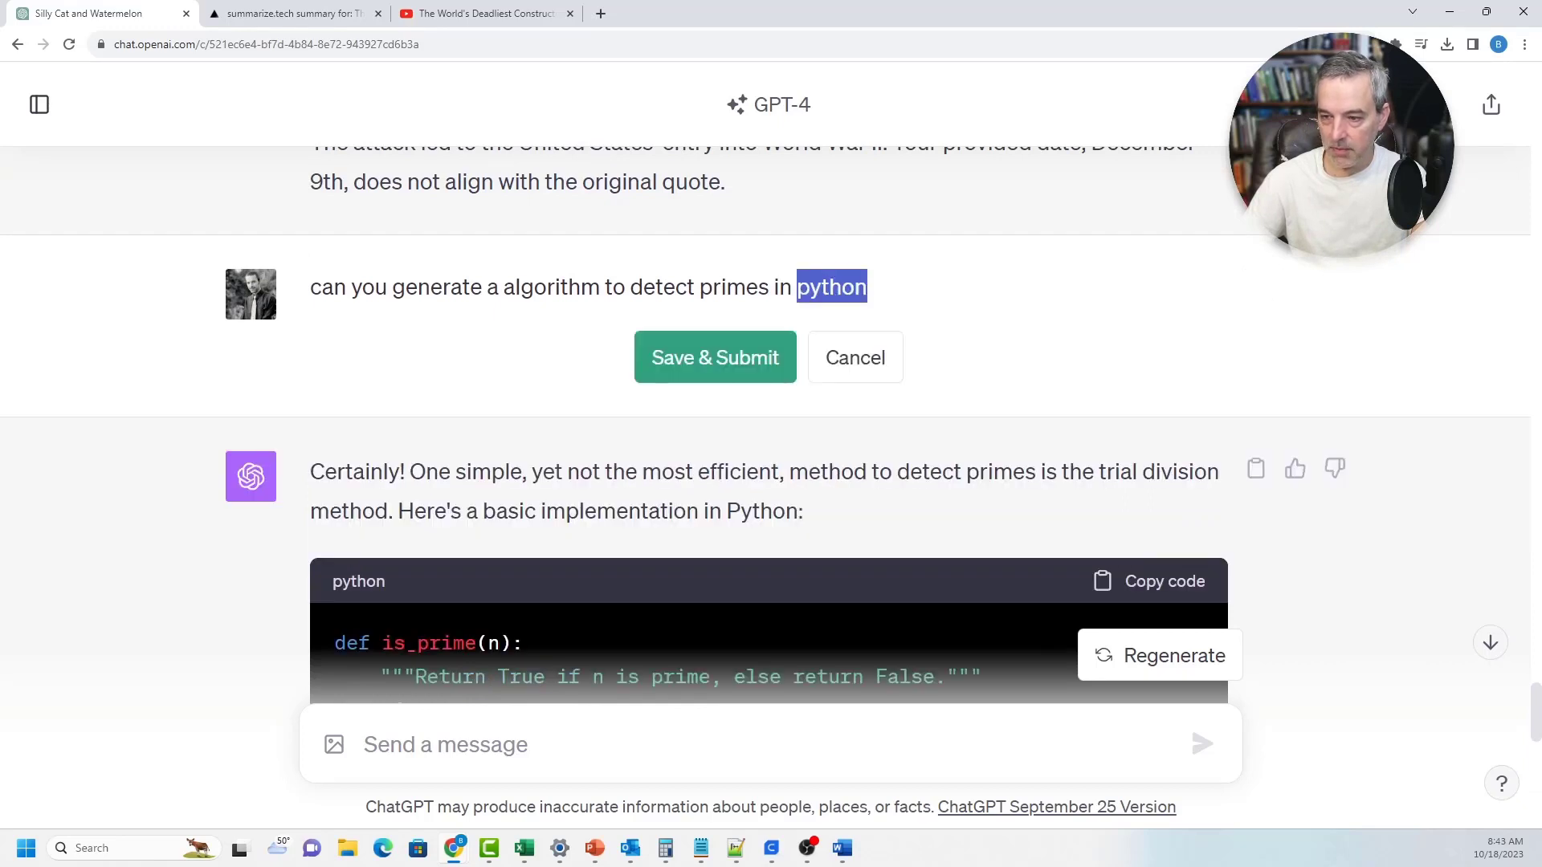
pyautogui.write('javascript')
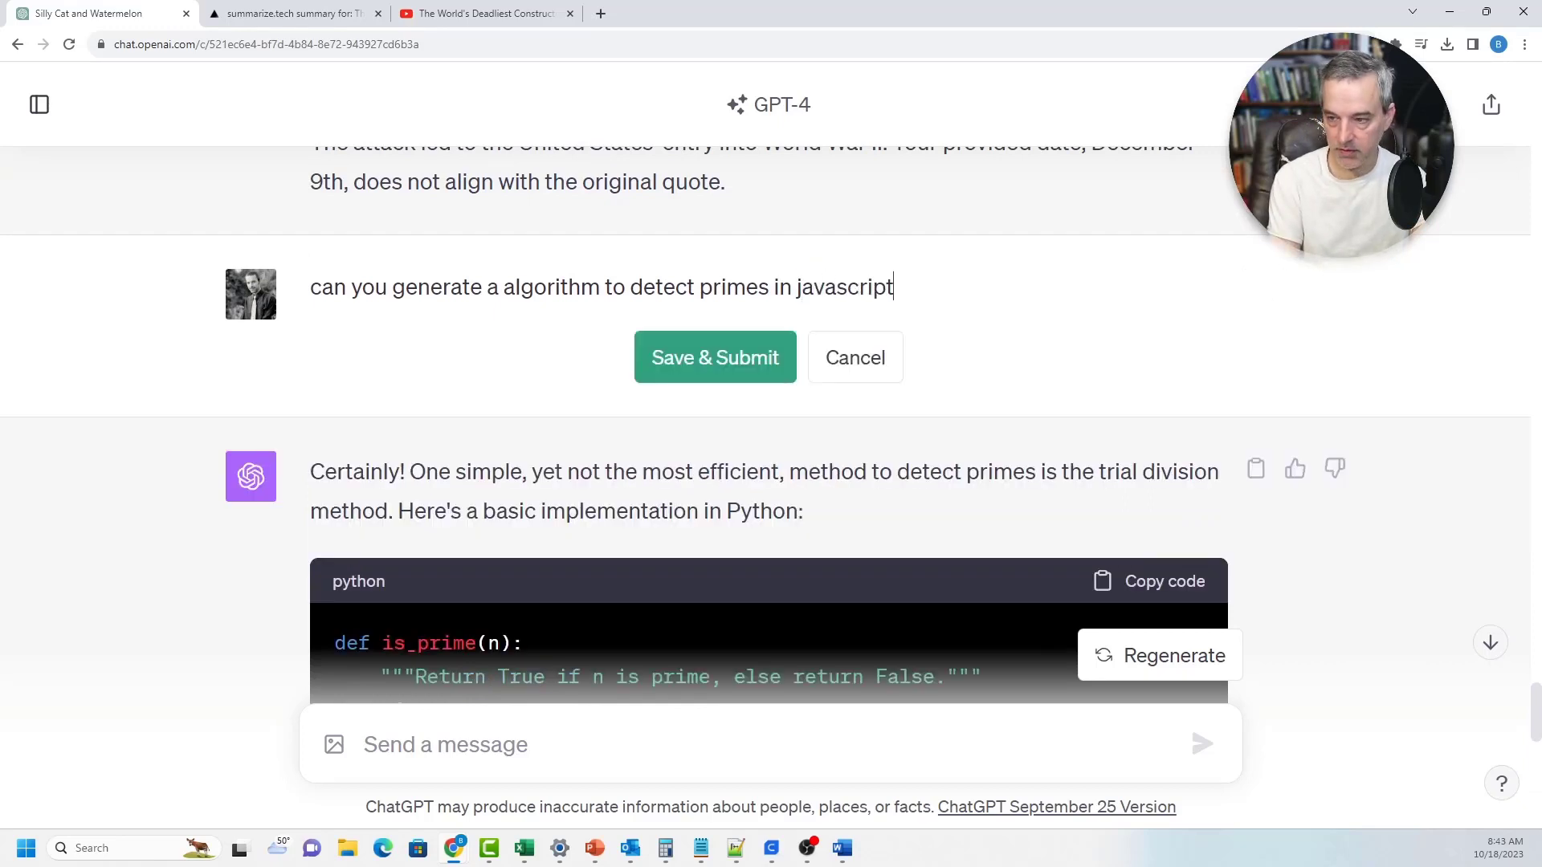
pyautogui.press('Return')
pyautogui.click(715, 391)
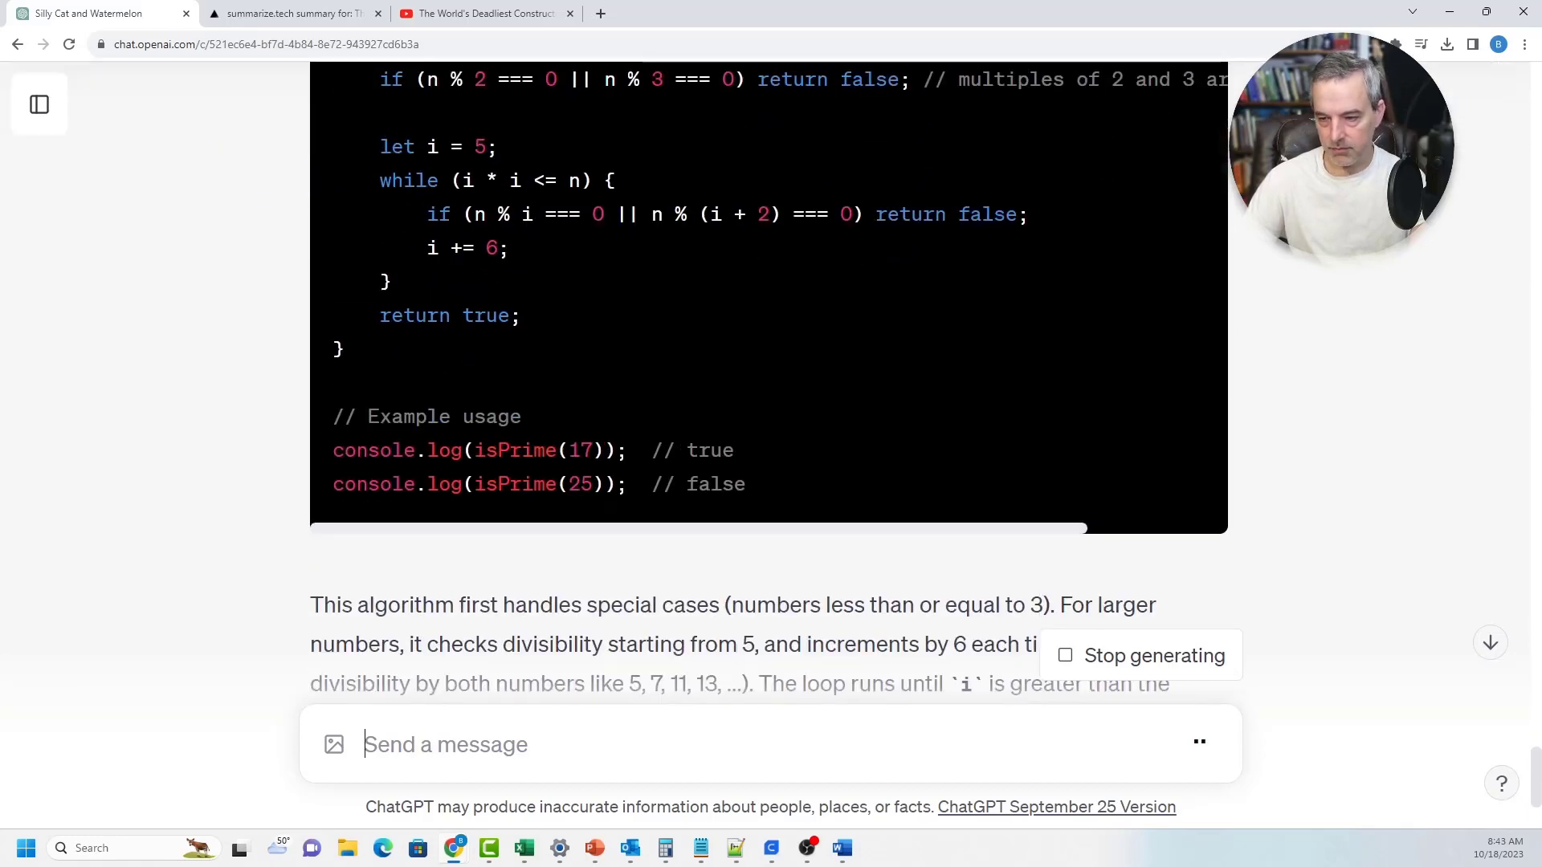
# Review the JavaScript isPrime(n) answer and select its while loop
pyautogui.scroll(-2, 768, 361)
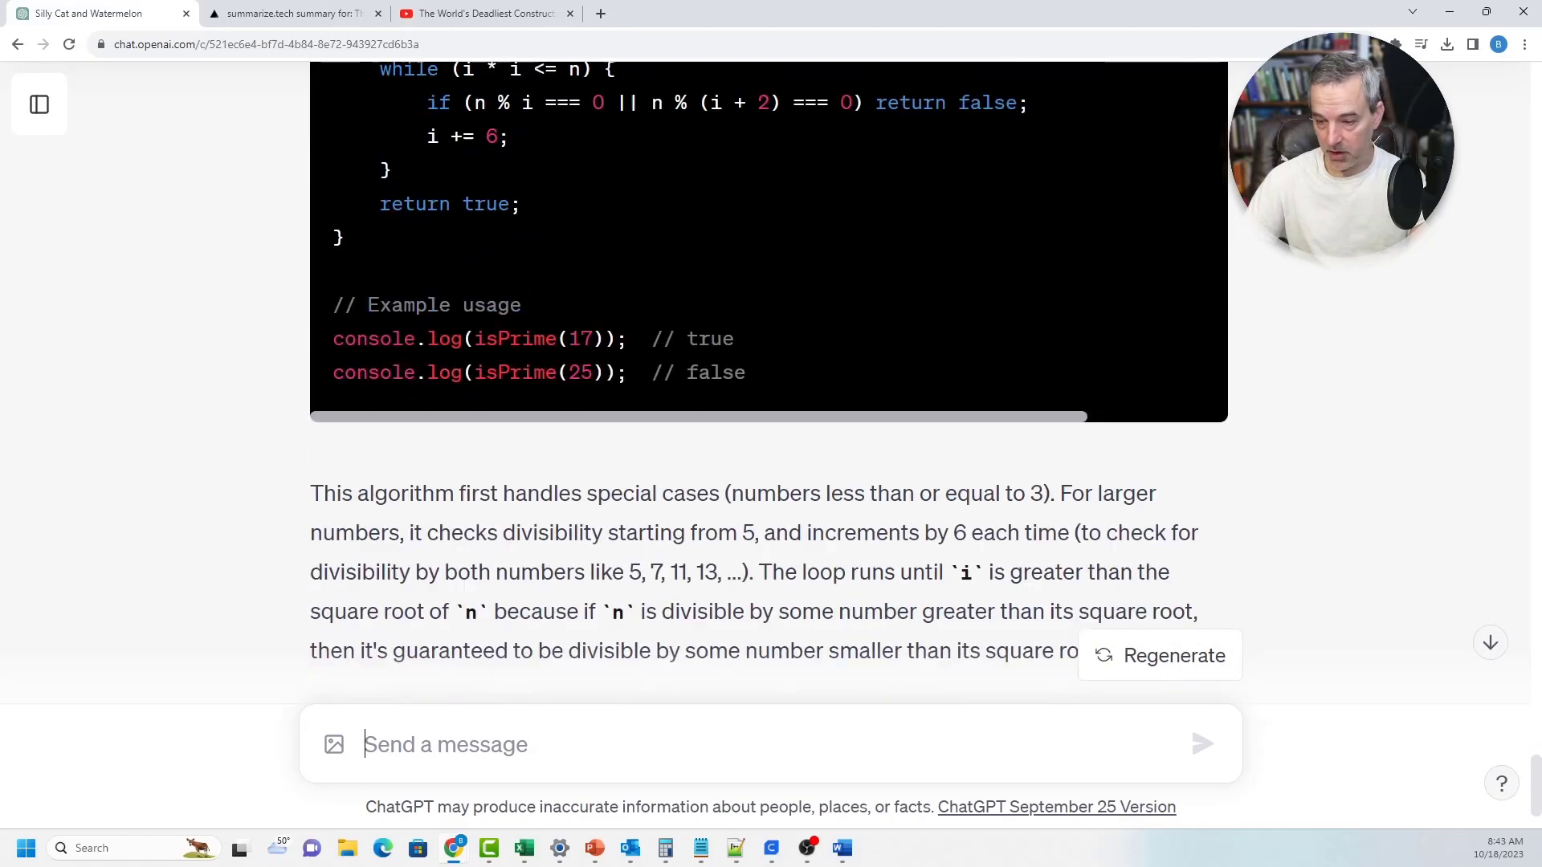
pyautogui.scroll(4, 769, 361)
pyautogui.scroll(3, 768, 450)
pyautogui.scroll(-4, 768, 449)
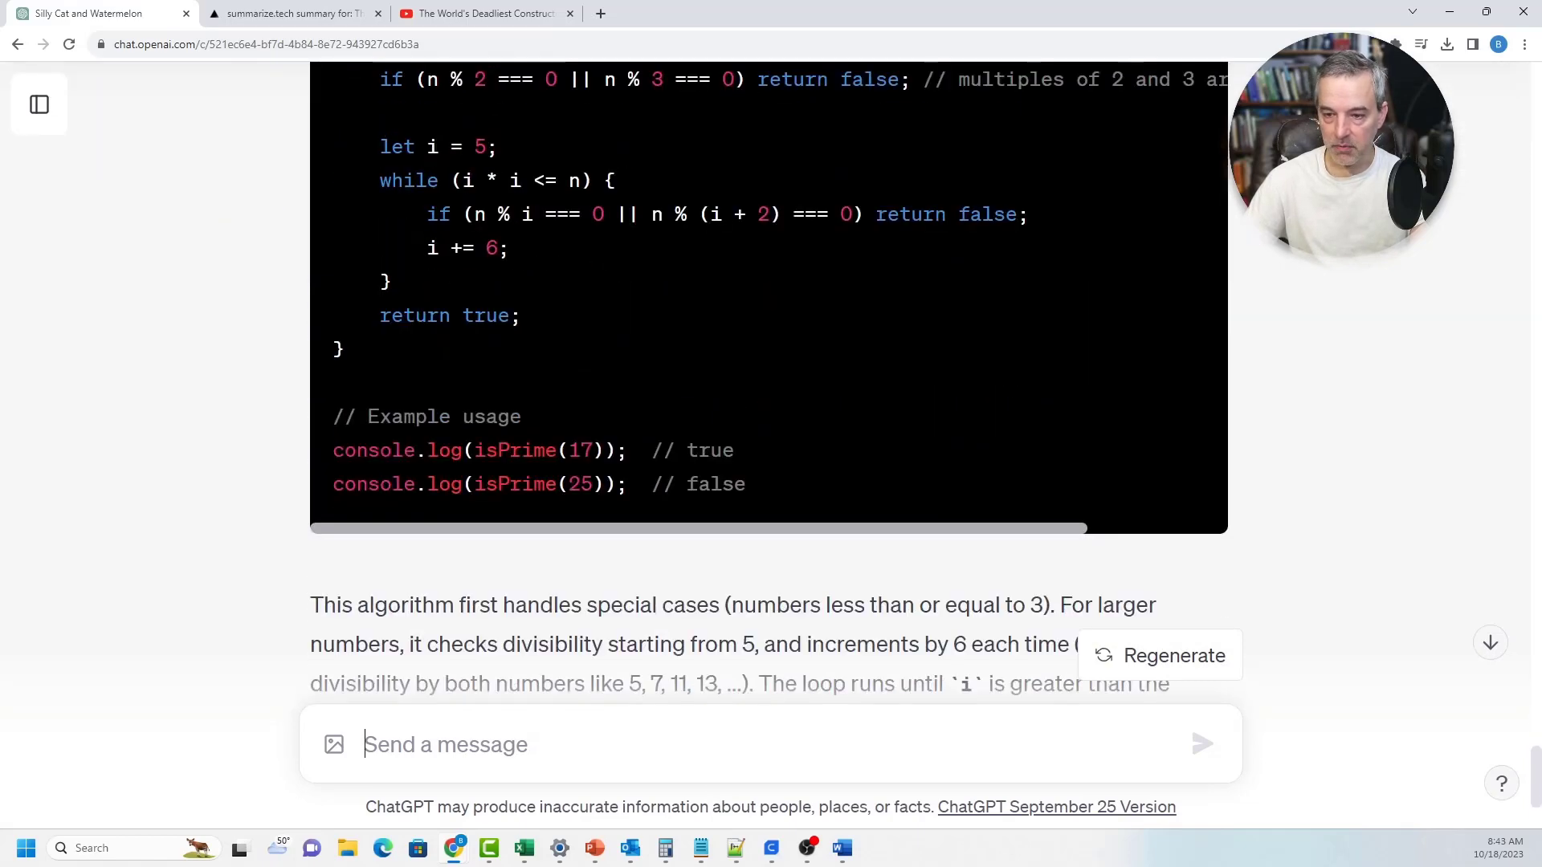
pyautogui.scroll(4, 769, 449)
pyautogui.scroll(-5, 768, 449)
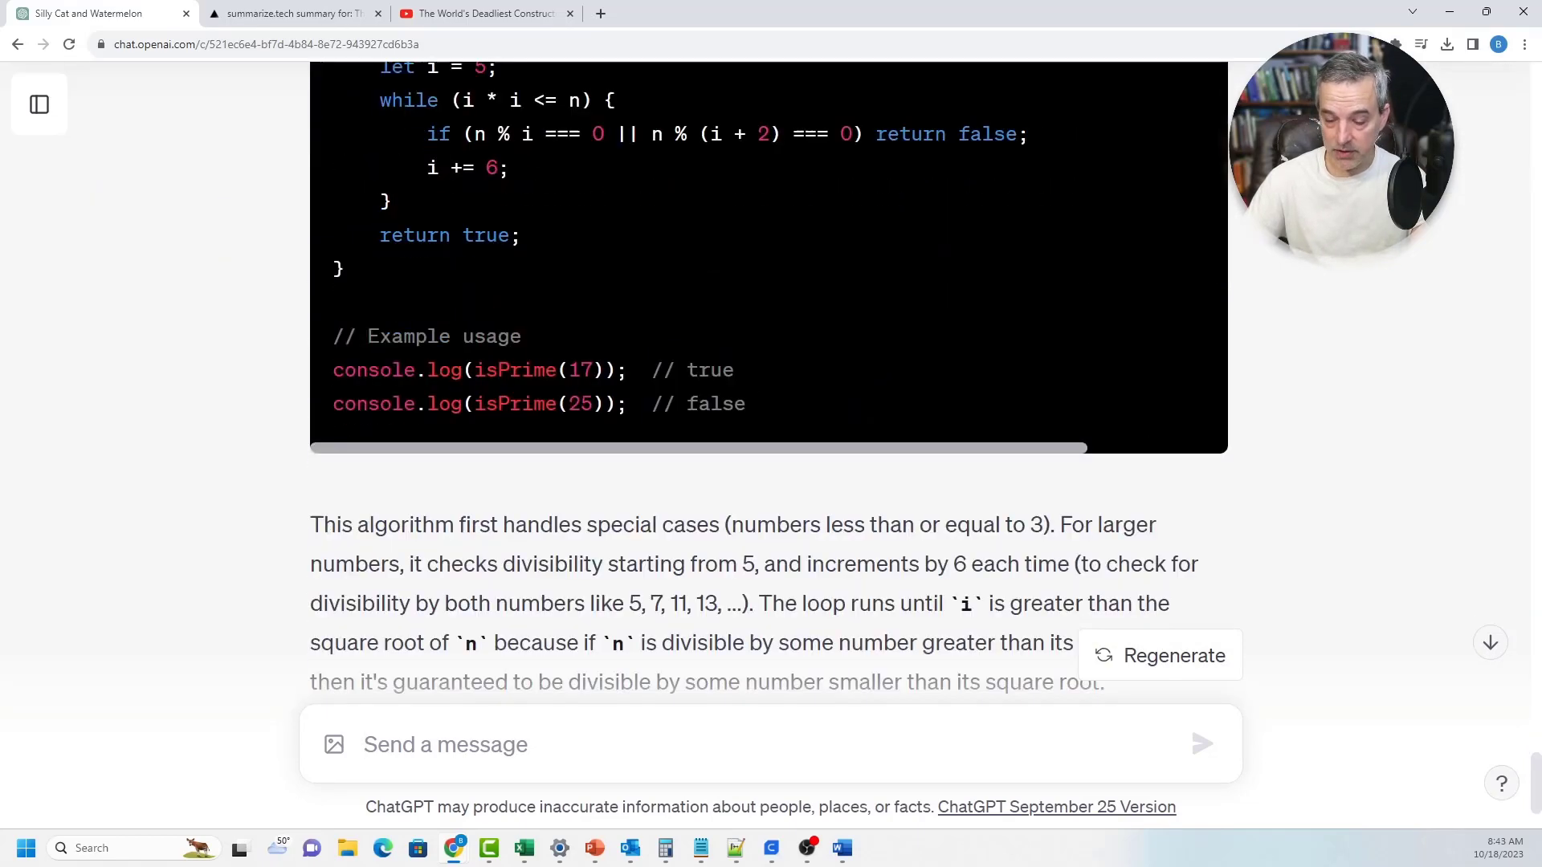
pyautogui.scroll(-2, 768, 450)
pyautogui.scroll(3, 769, 450)
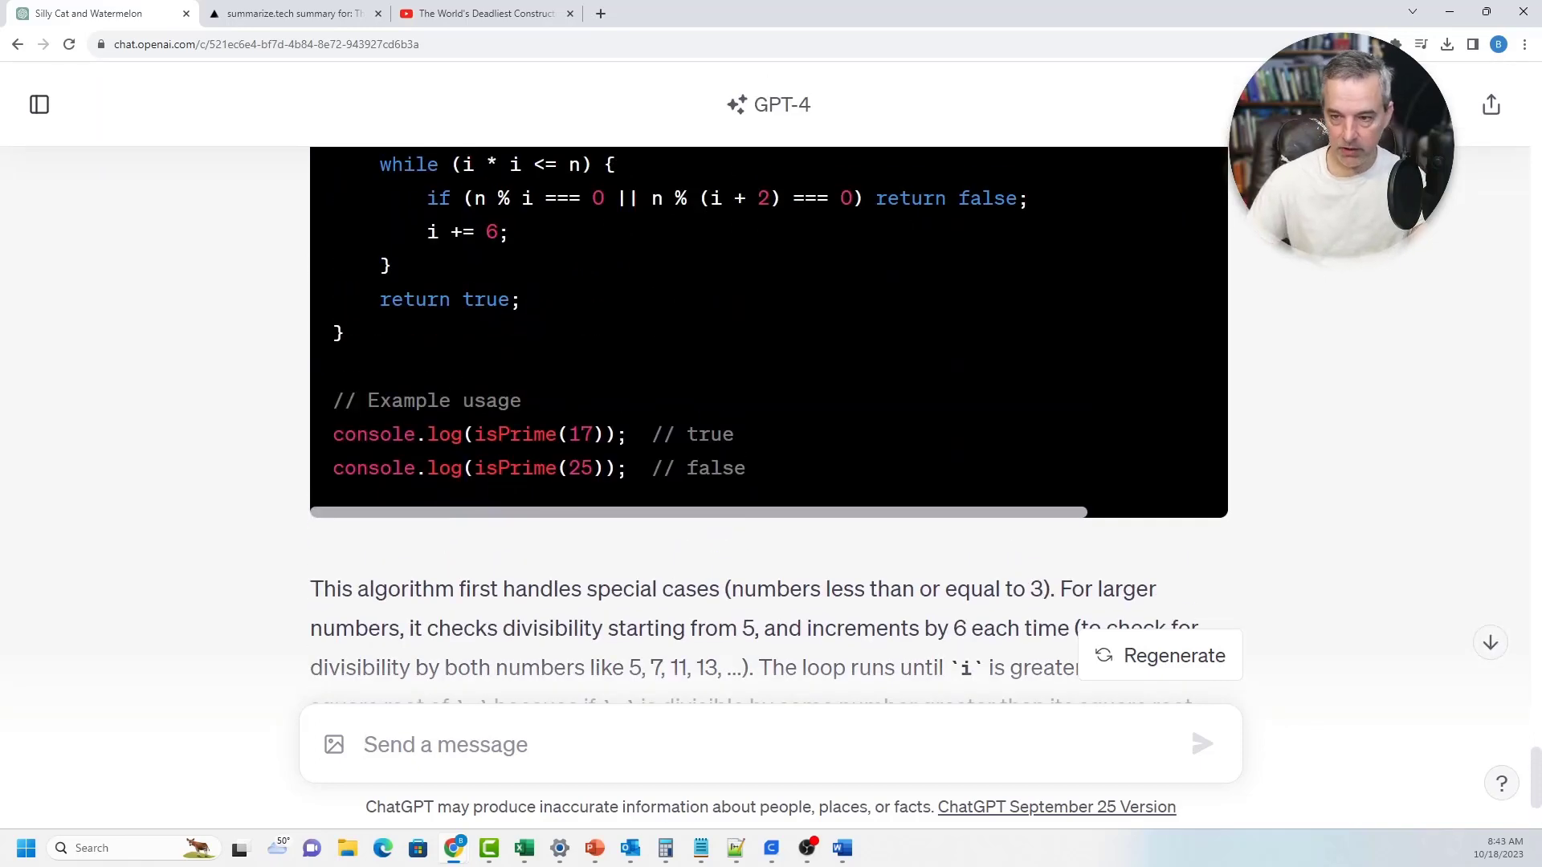
pyautogui.scroll(4, 769, 425)
pyautogui.scroll(-1, 769, 426)
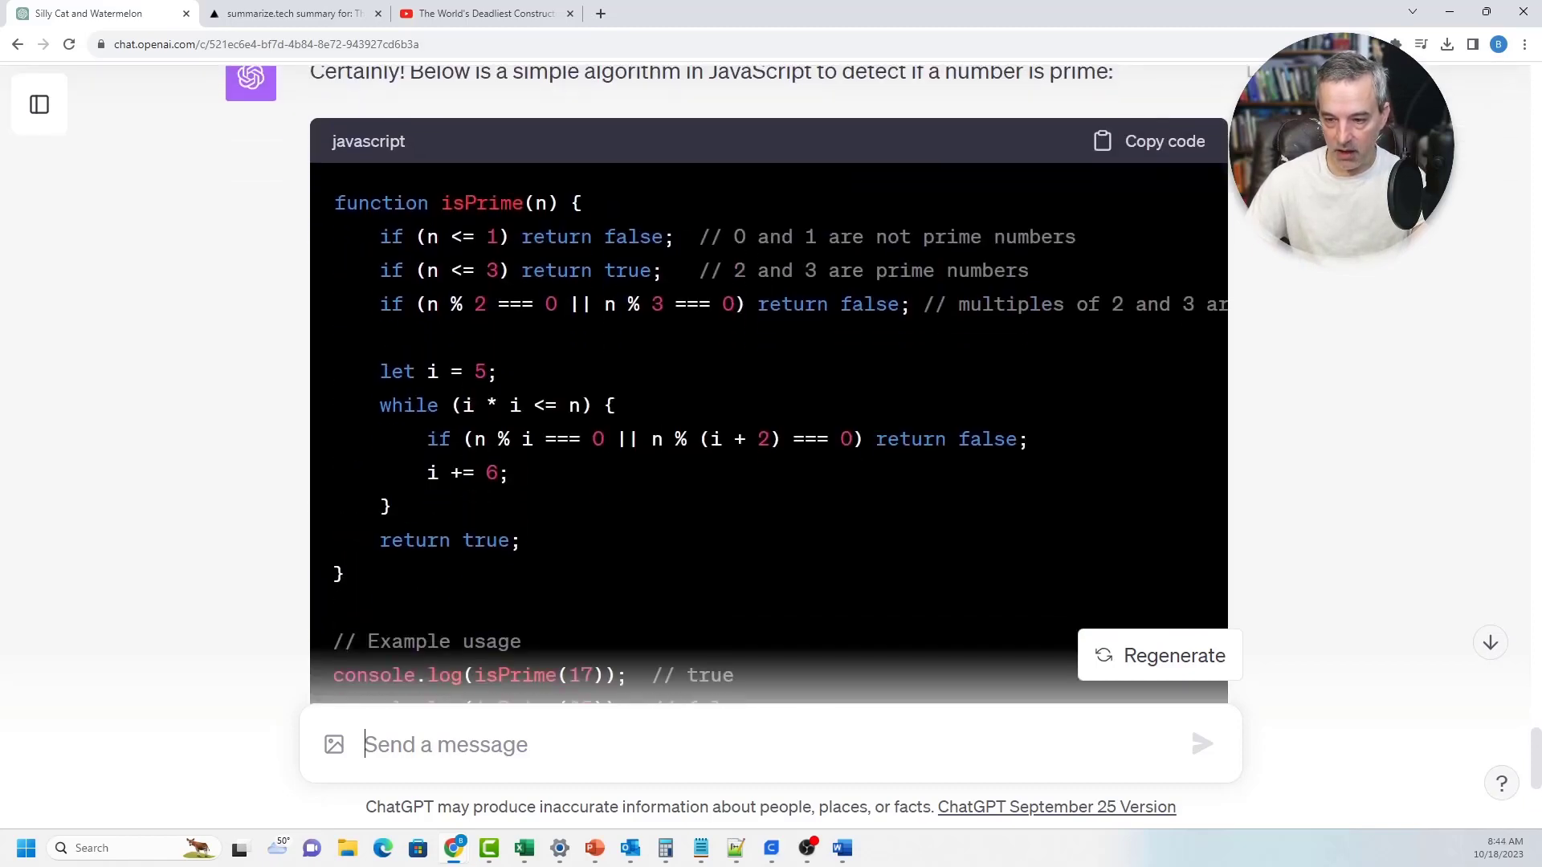
pyautogui.moveTo(392, 506); pyautogui.dragTo(334, 405)
pyautogui.hotkey('ctrl', 'c')
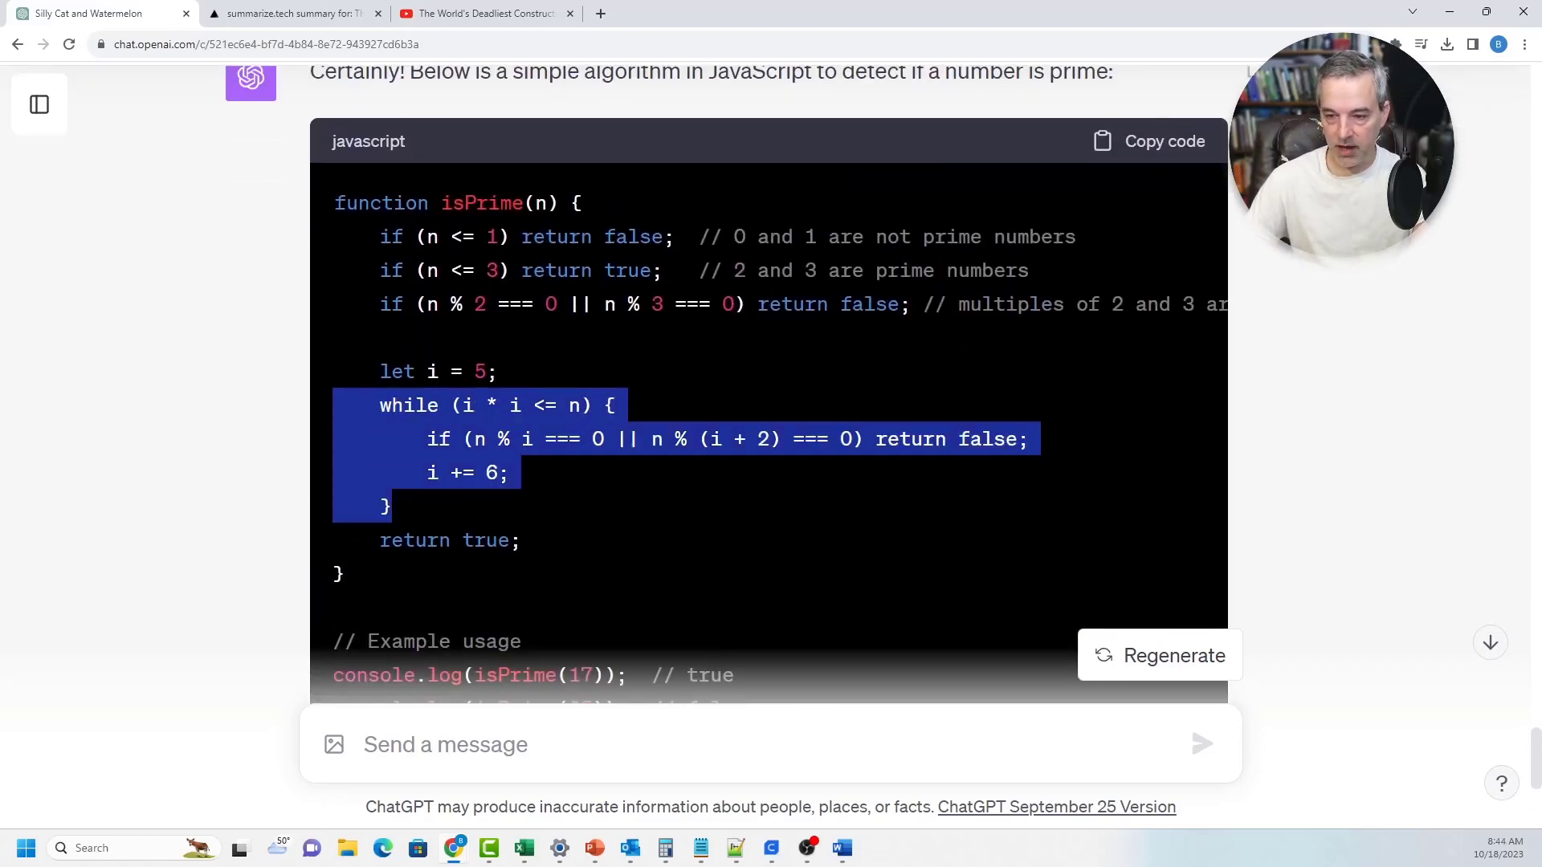
# Send 'can you tell me what this is doing?' with the copied while-loop code pasted below it
pyautogui.click(366, 744)
pyautogui.write('can ')
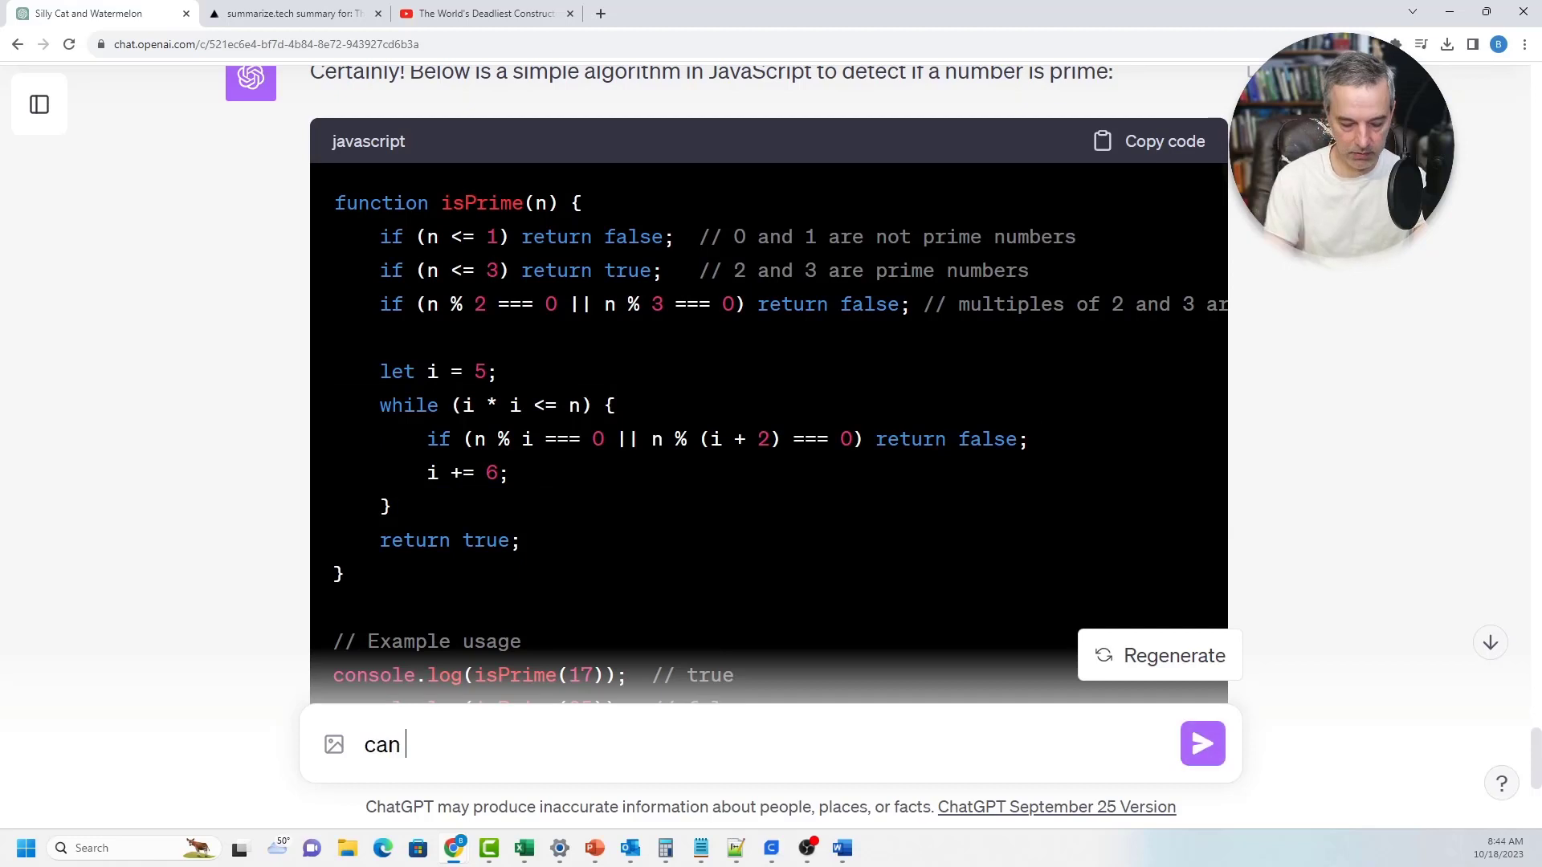
pyautogui.write('you tell me what ')
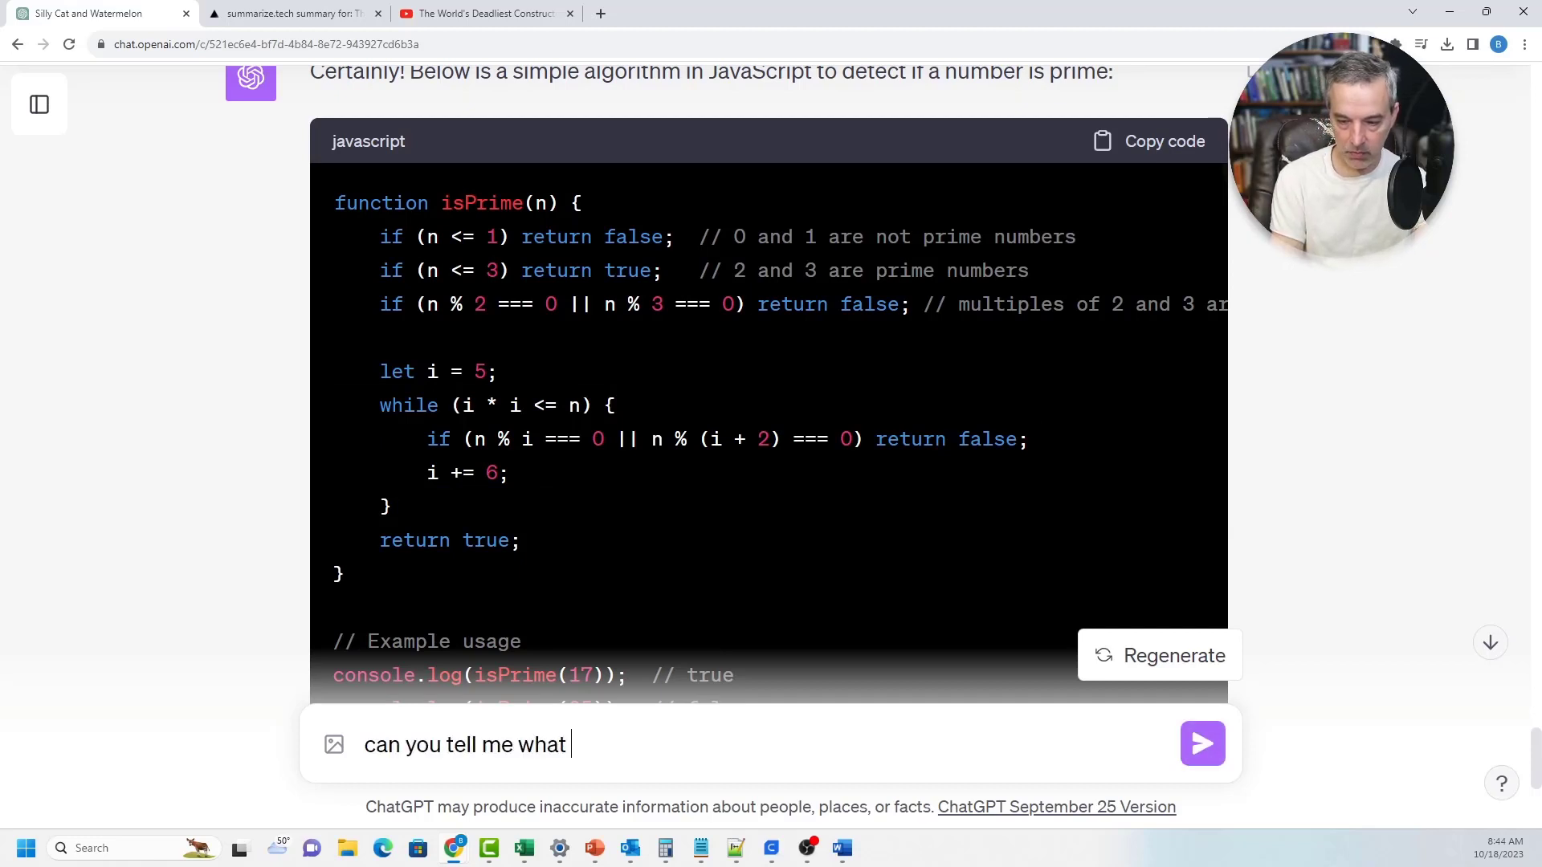
pyautogui.write('this is doing?')
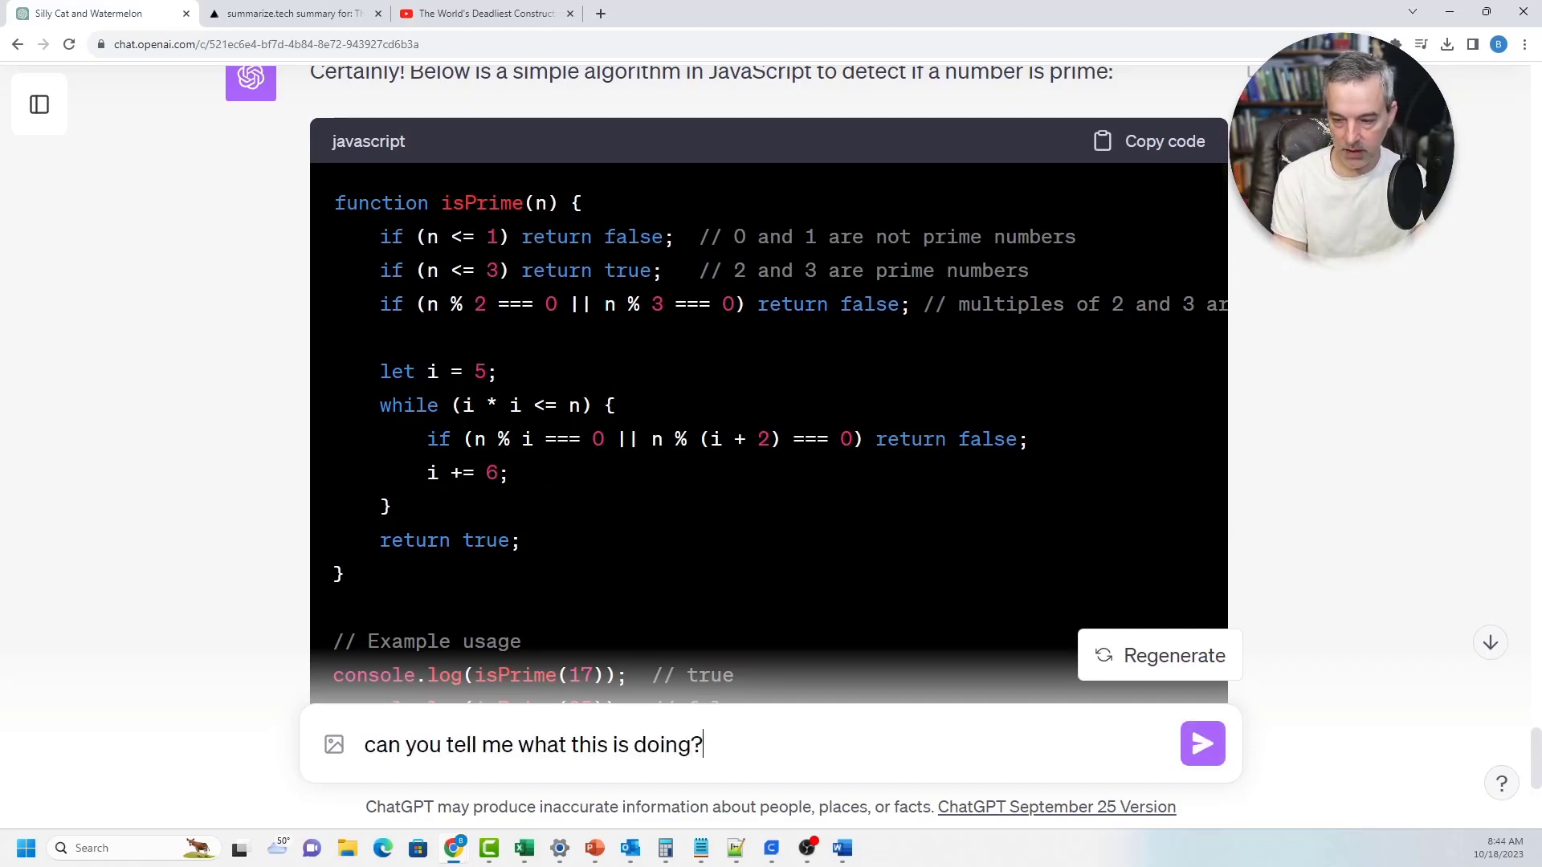
pyautogui.hotkey('shift', 'Return')
pyautogui.hotkey('shift', 'Return')
pyautogui.hotkey('ctrl', 'v')
pyautogui.press('Return')
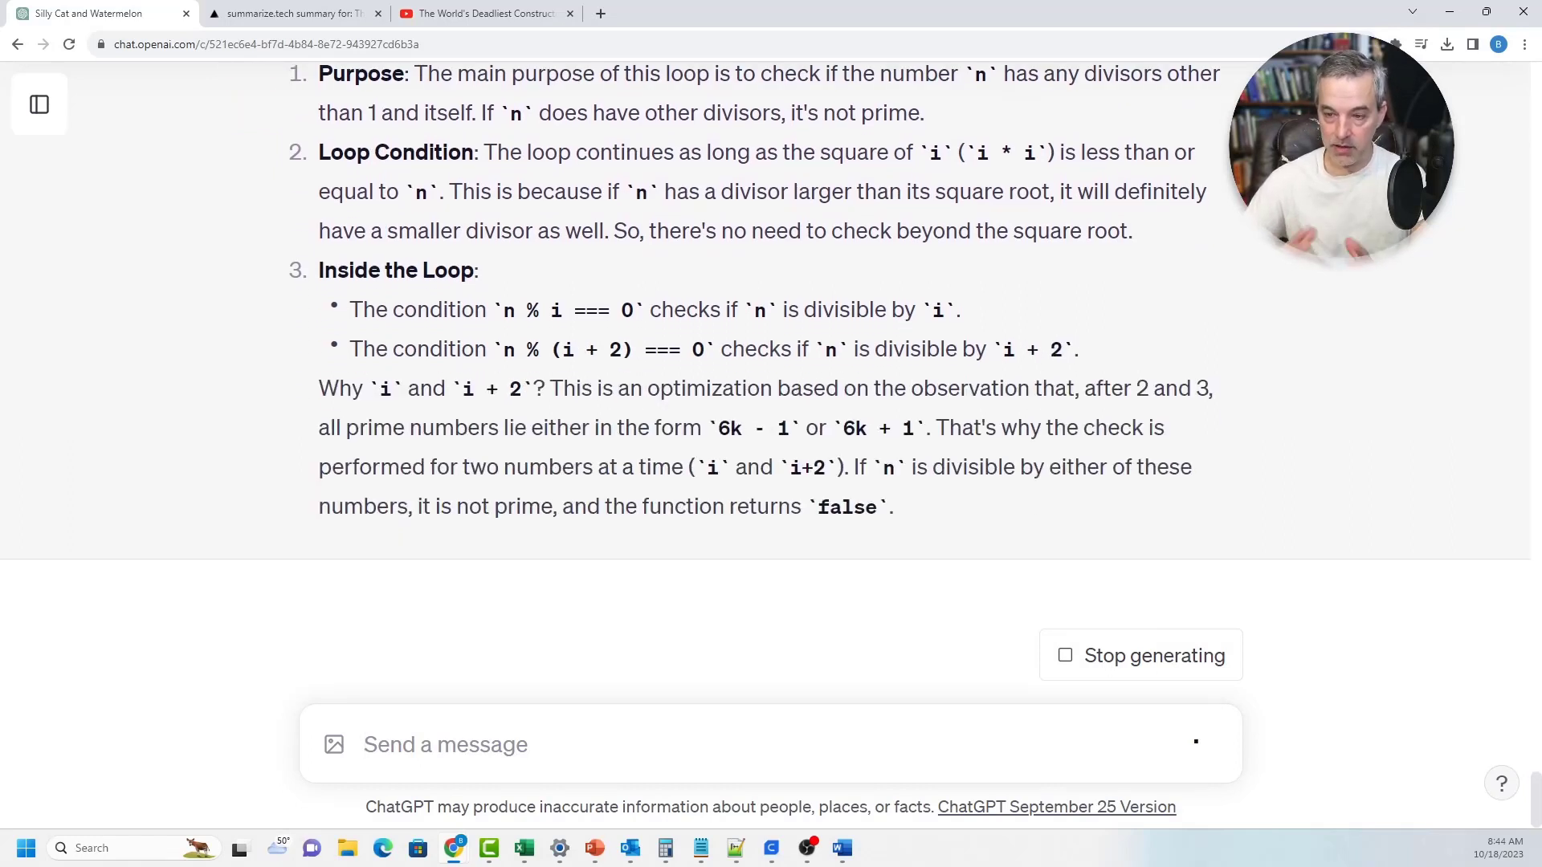
pyautogui.scroll(9, 771, 361)
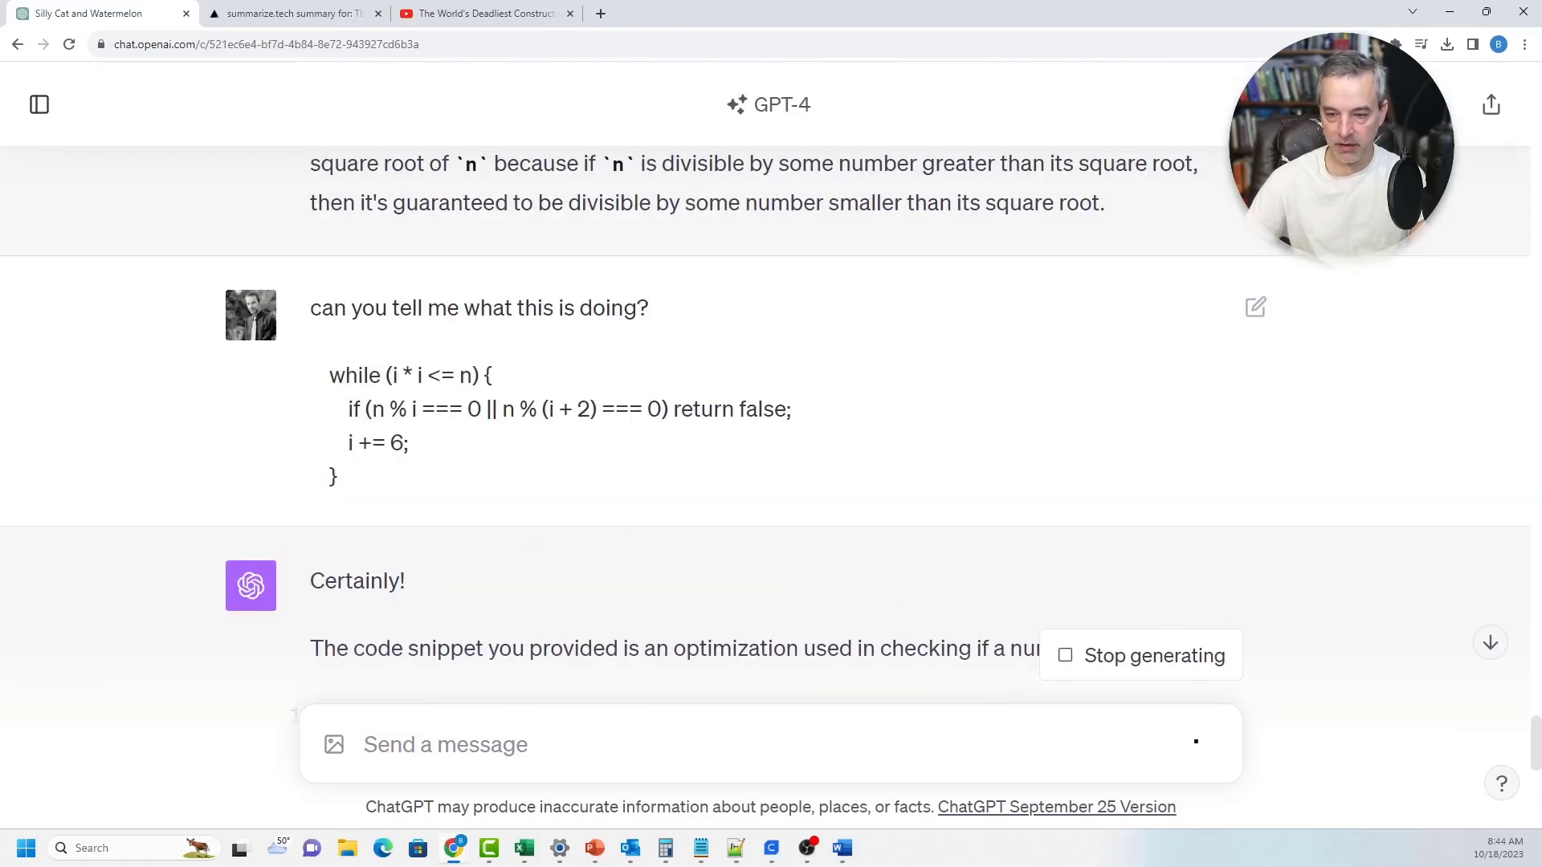
pyautogui.moveTo(341, 478); pyautogui.dragTo(310, 369)
pyautogui.scroll(-10, 770, 402)
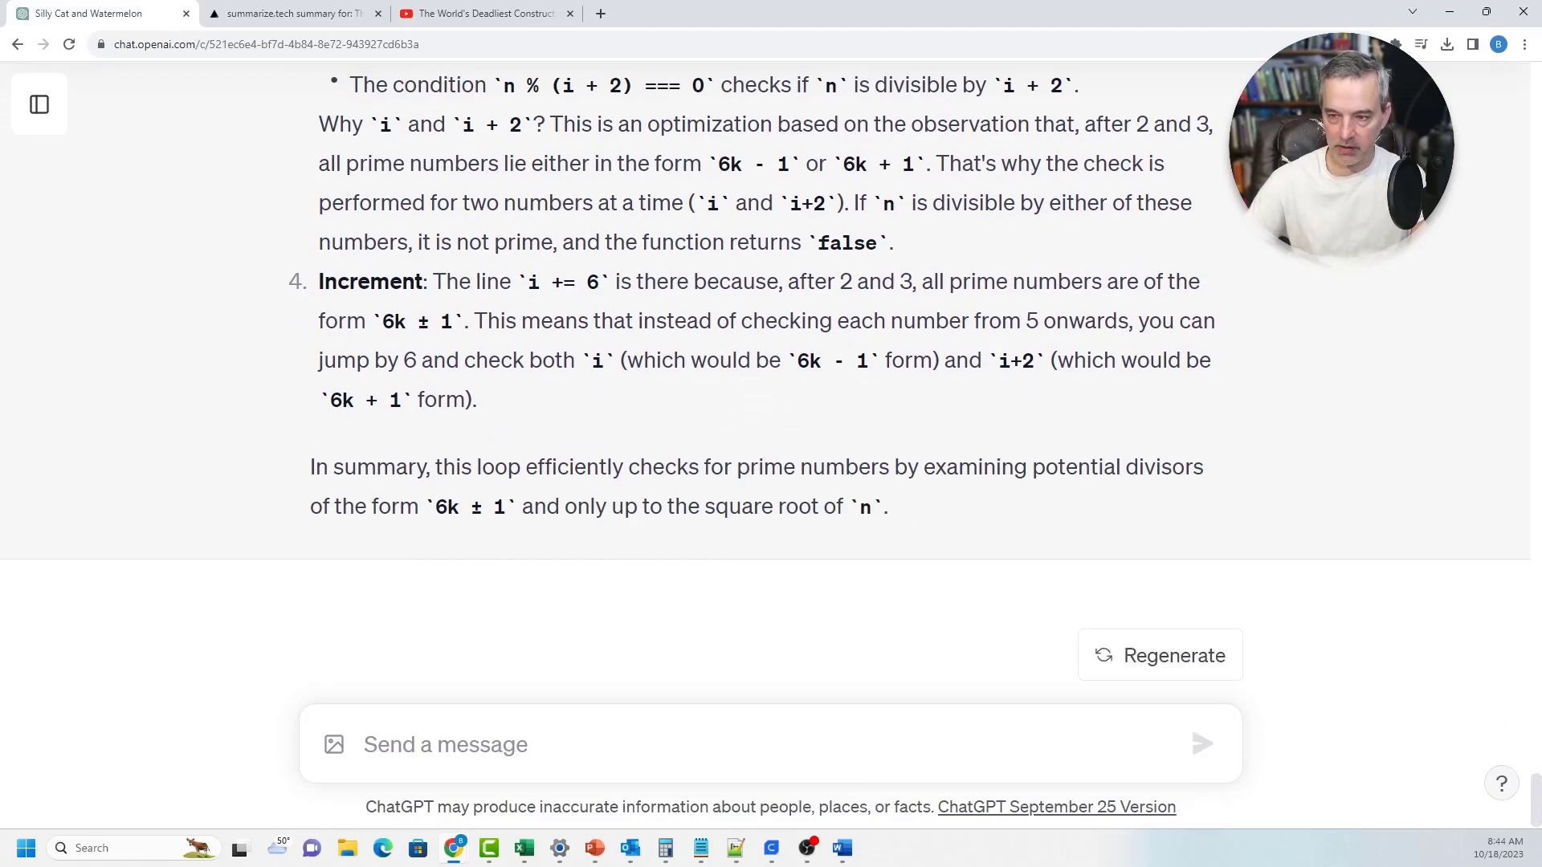
pyautogui.scroll(6, 771, 401)
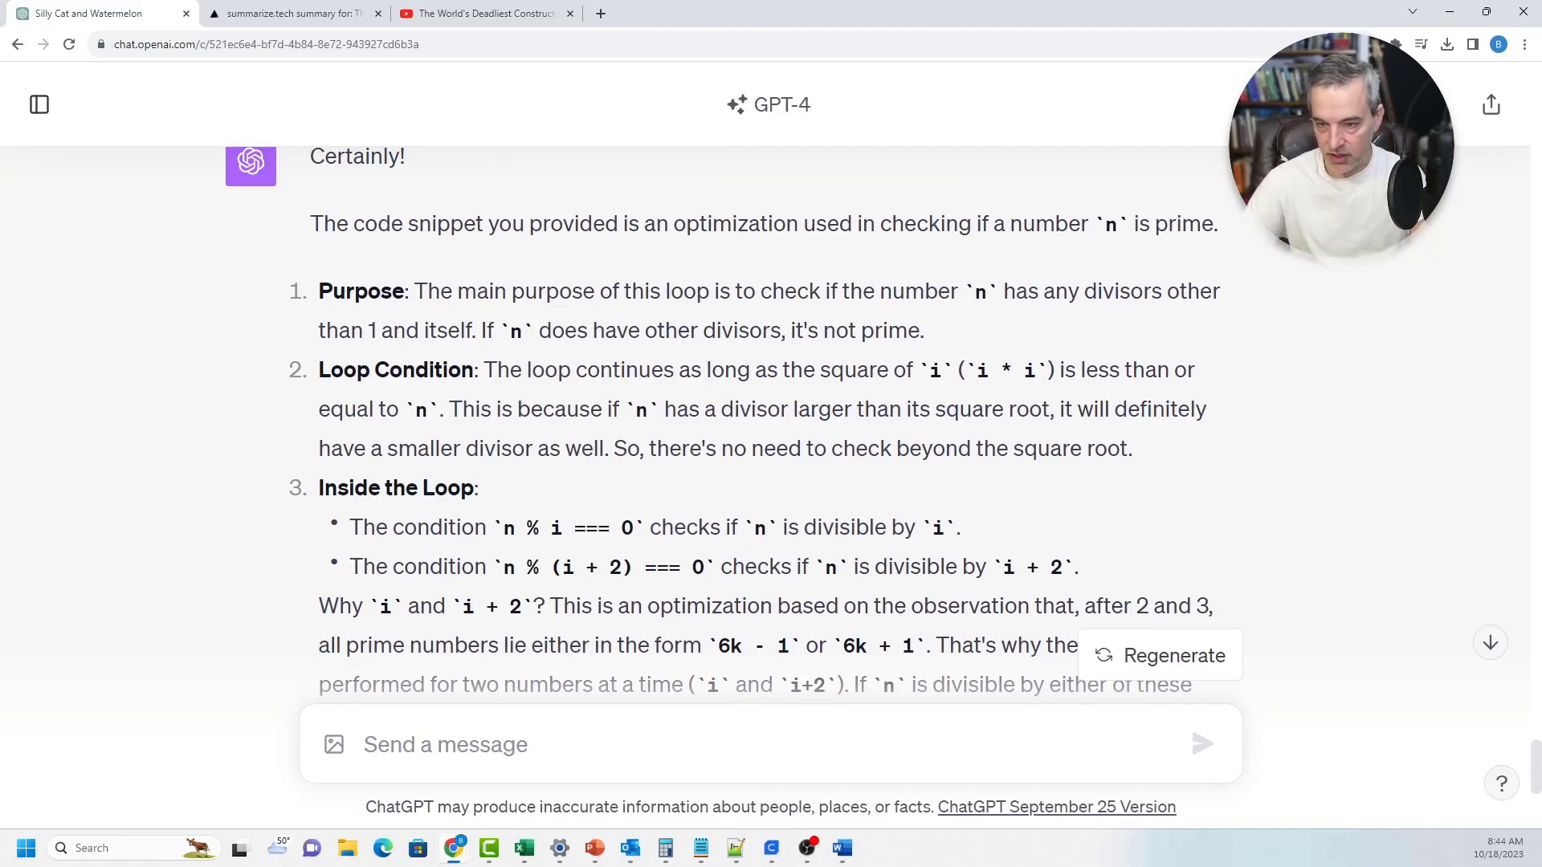
pyautogui.scroll(-5, 771, 402)
pyautogui.moveTo(482, 480); pyautogui.dragTo(318, 210)
pyautogui.click(319, 210)
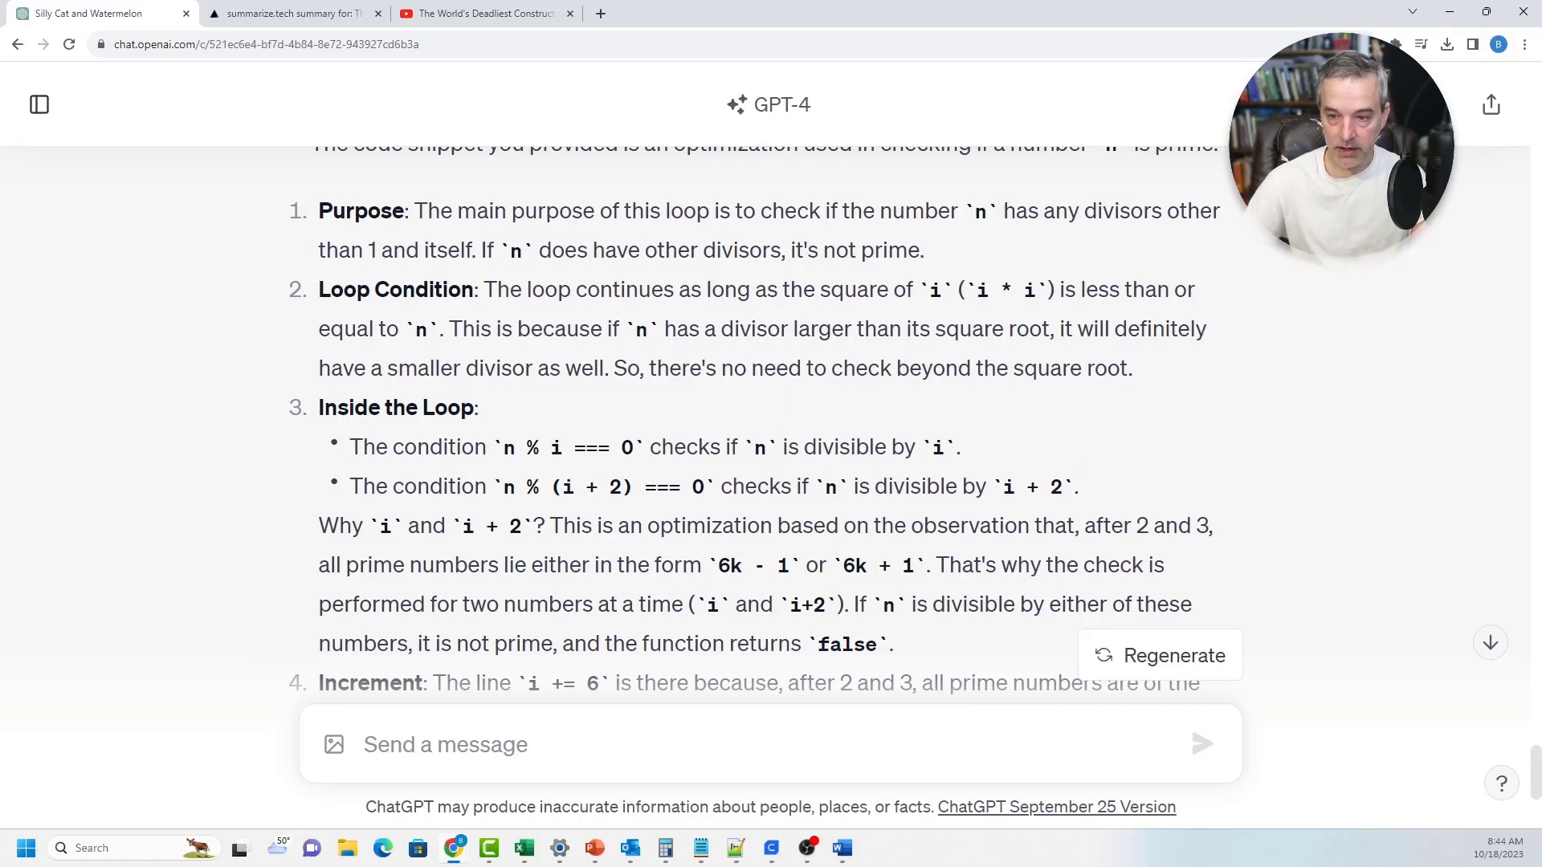
pyautogui.scroll(-5, 770, 449)
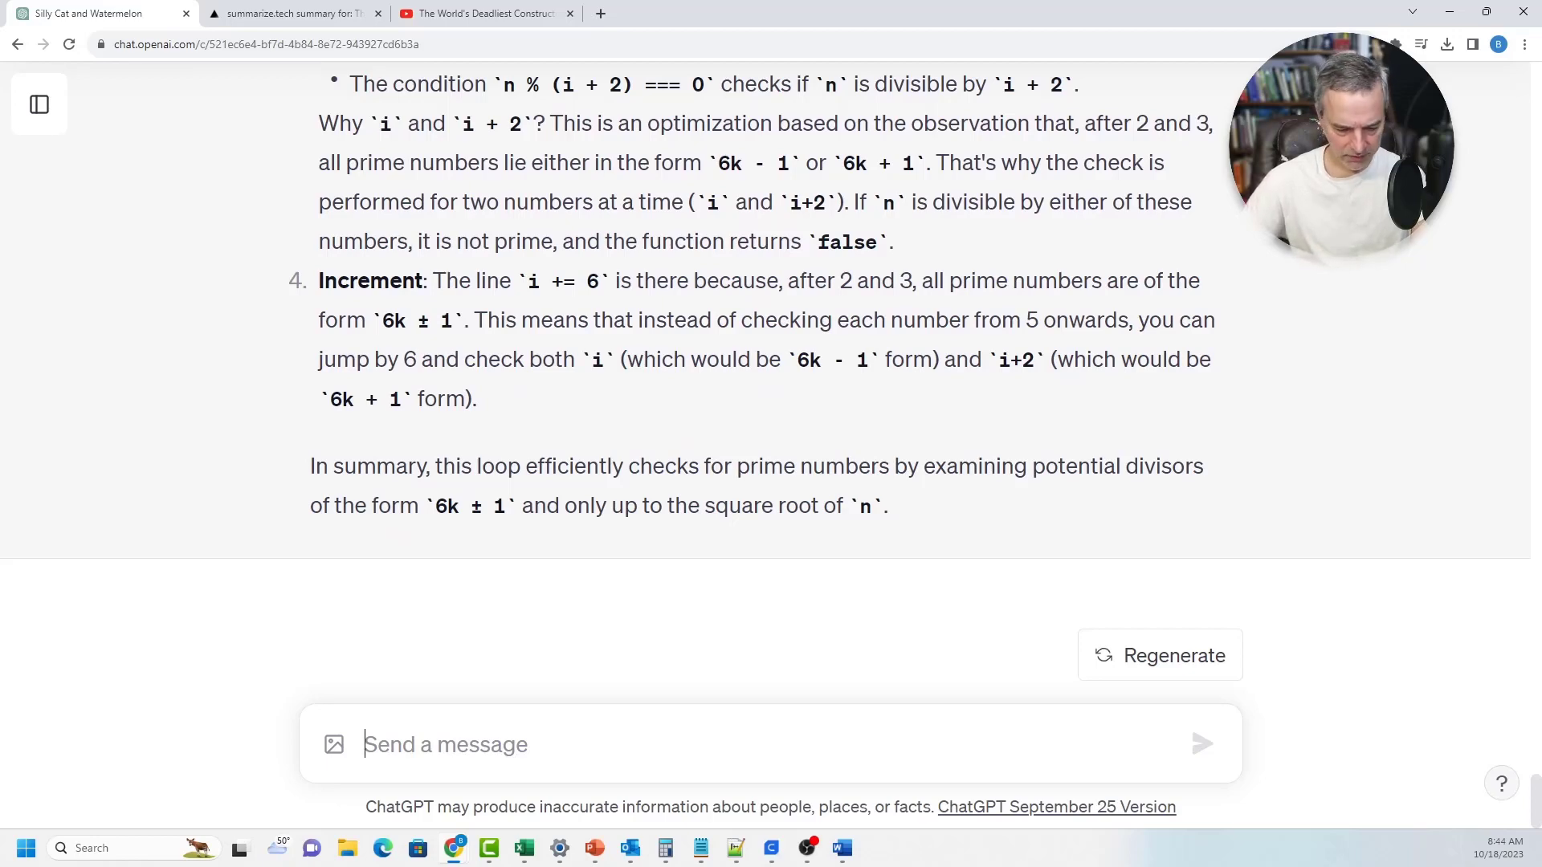
# Send 'can you generate some SQL to select all of the records in a table where the date "date1" is later than 90 days ago.'
pyautogui.write('ca nyou gn')
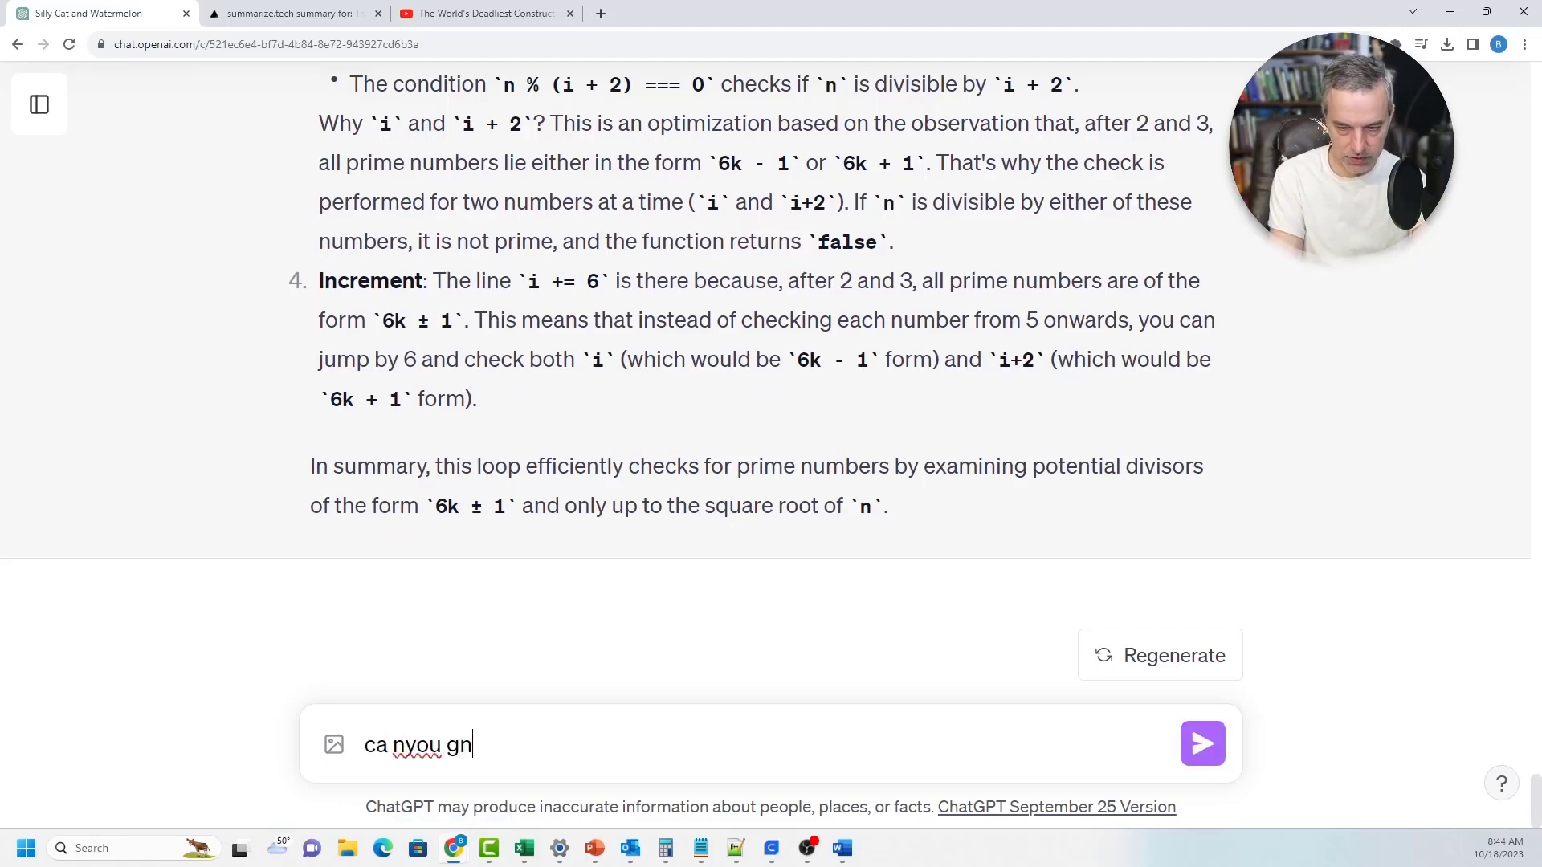
pyautogui.hotkey('ctrl', 'a')
pyautogui.write('can')
pyautogui.press('BackSpace')
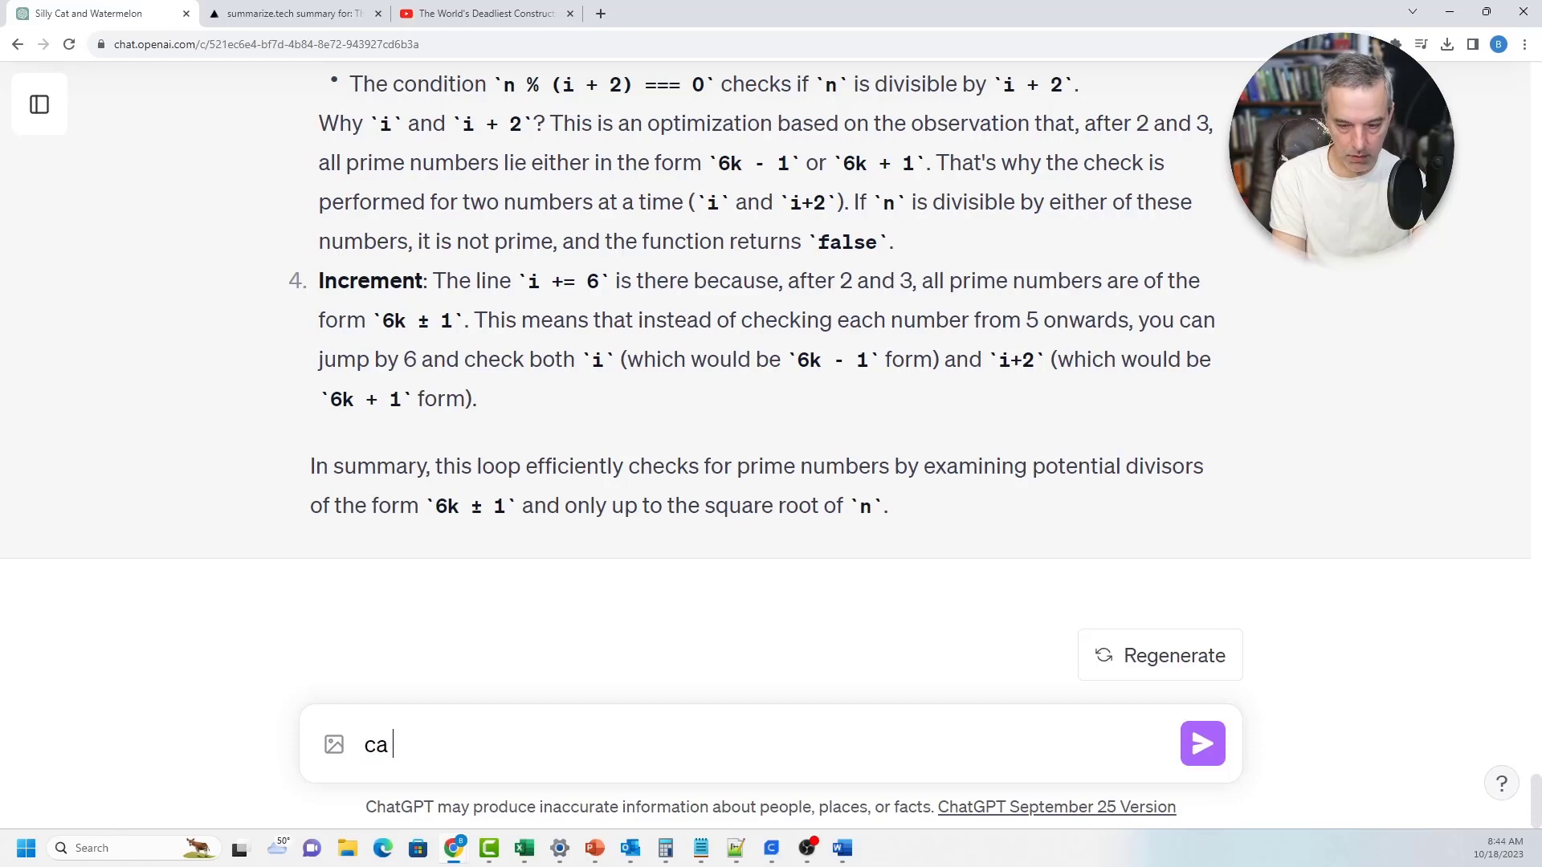
pyautogui.write('n you generate')
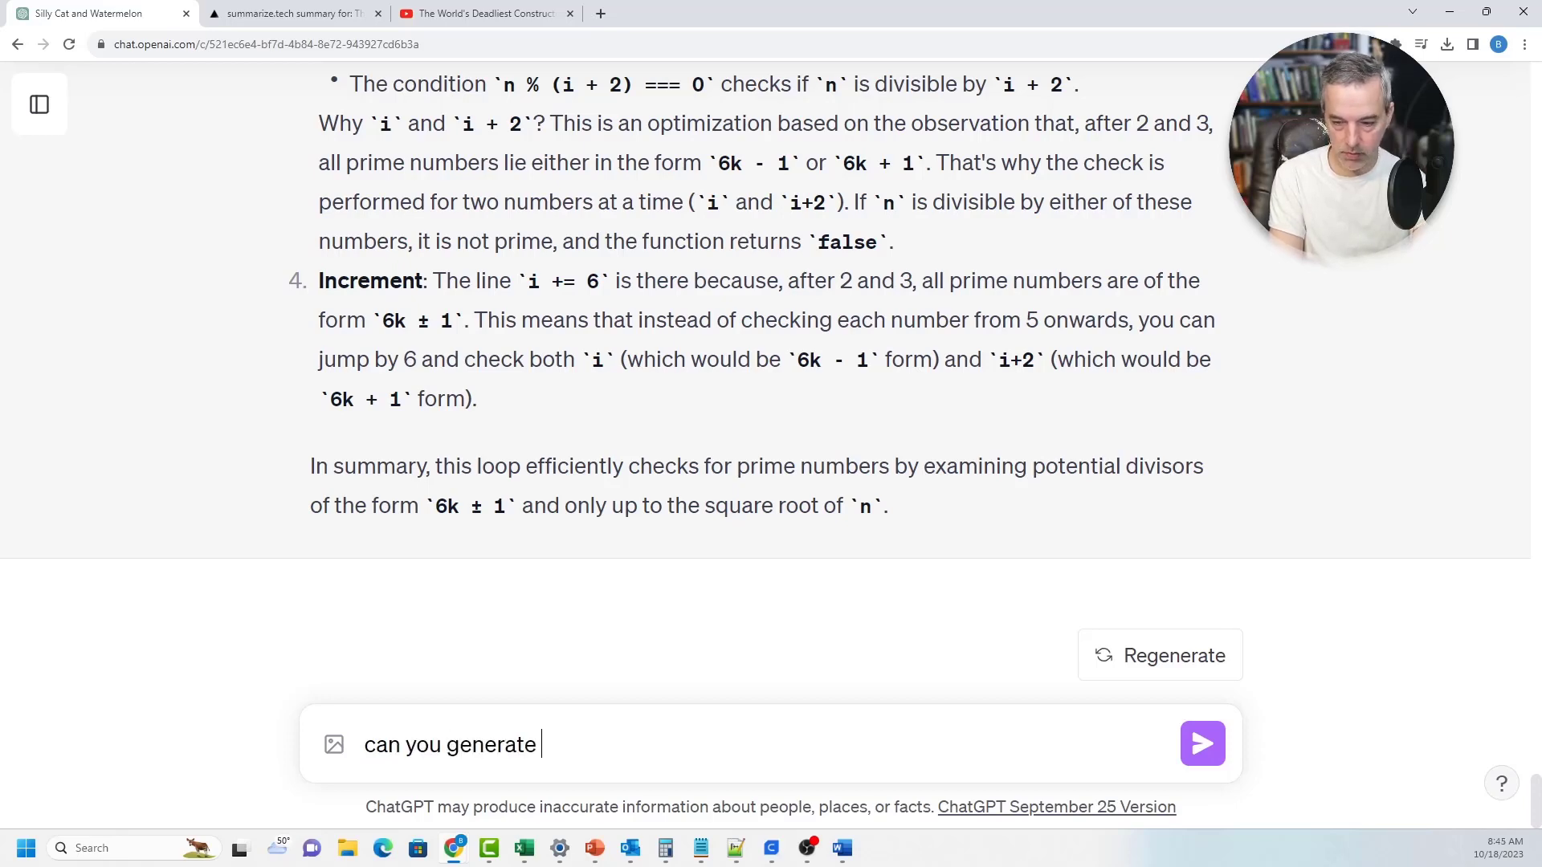
pyautogui.write(' a')
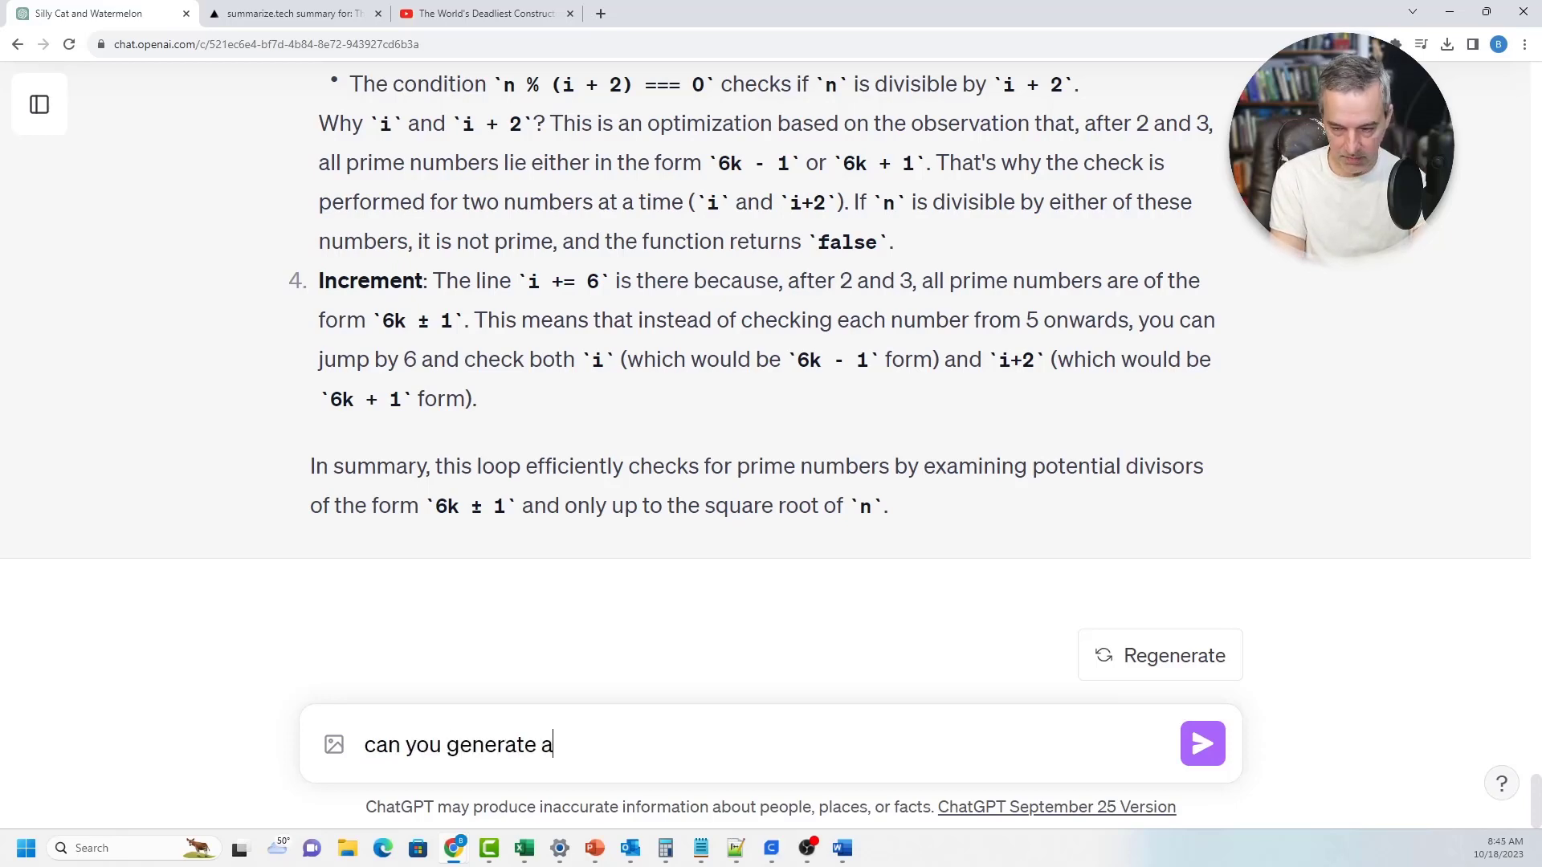
pyautogui.press('BackSpace')
pyautogui.write('some SQL to ')
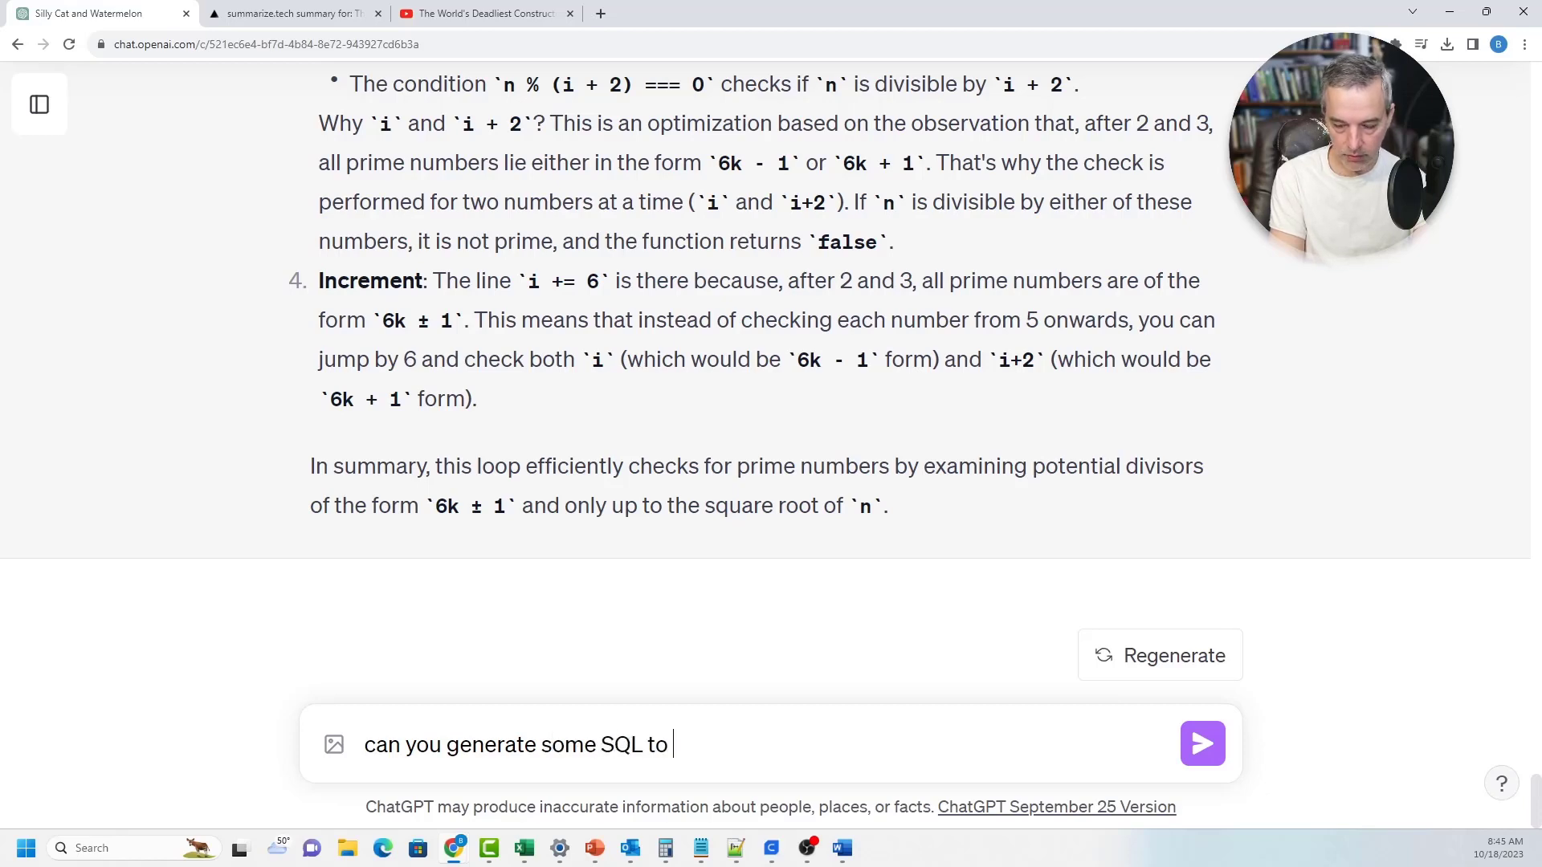
pyautogui.write('select all of the r')
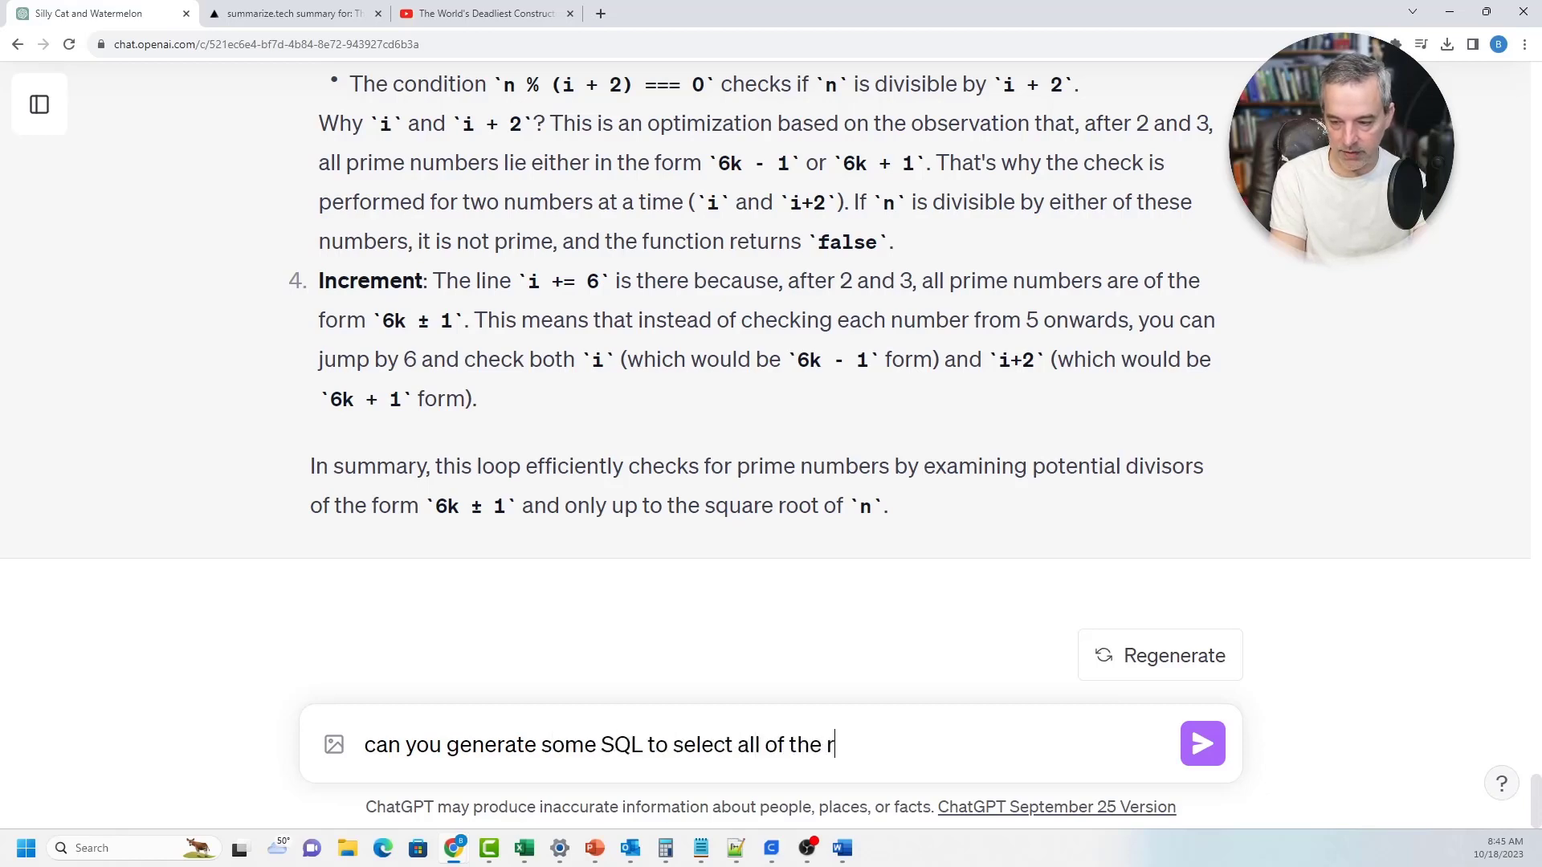
pyautogui.write('ecords in a table where ')
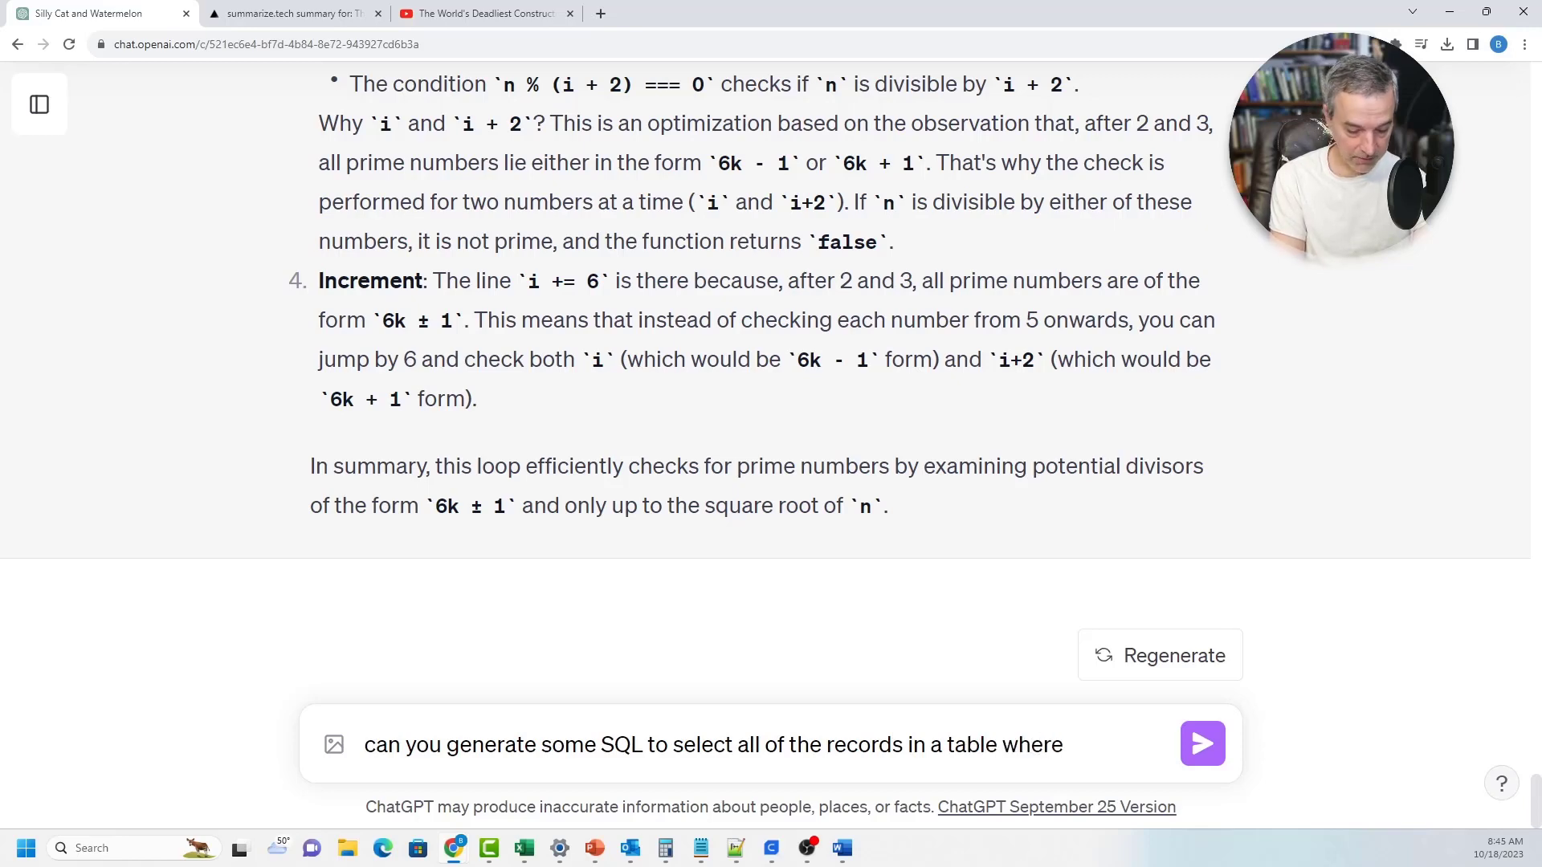
pyautogui.write('ta')
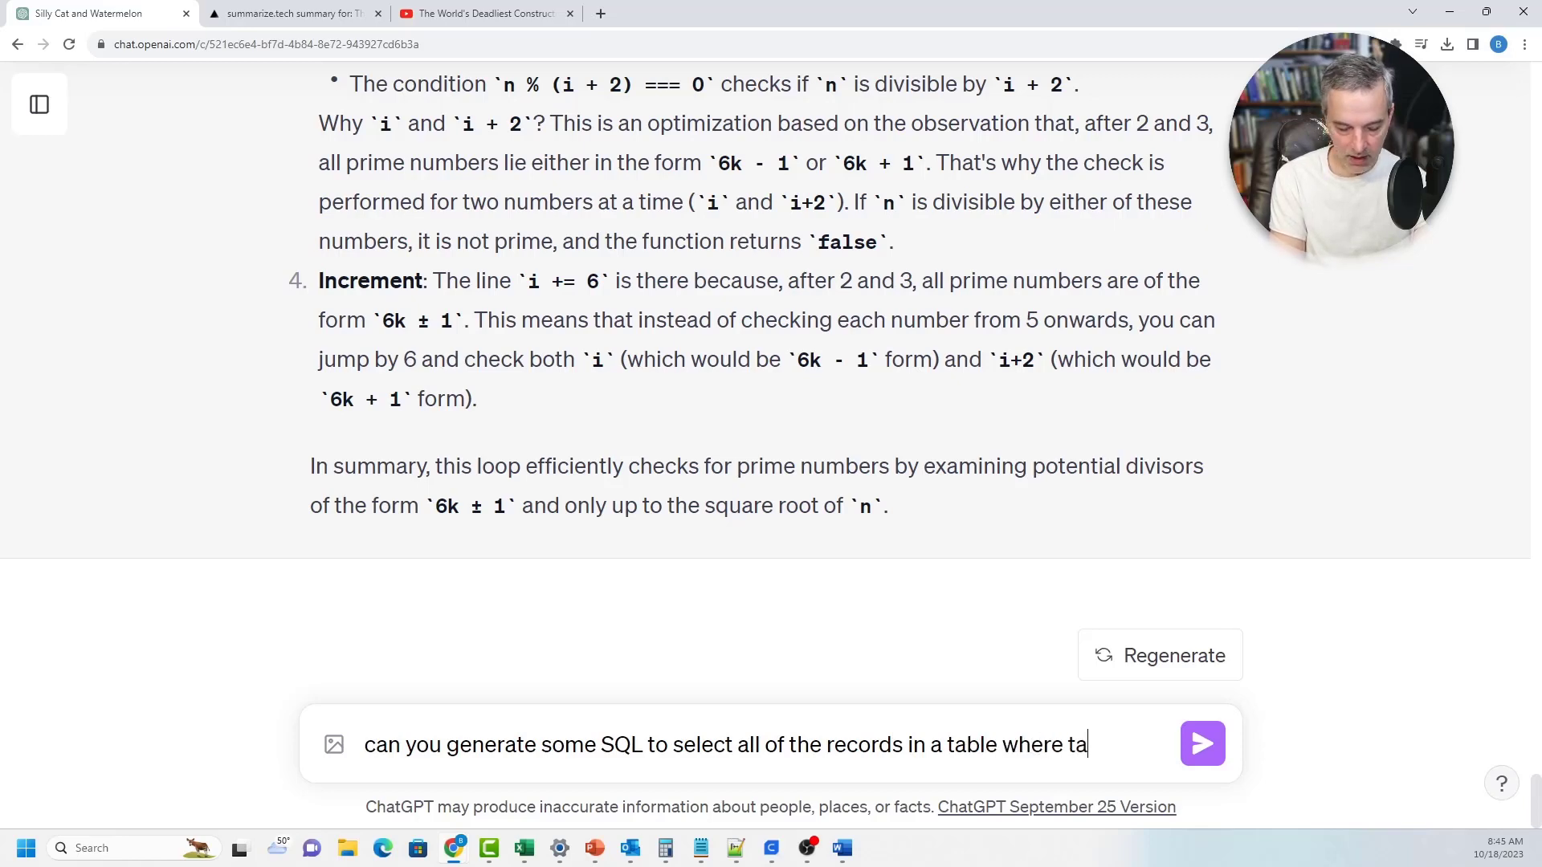
pyautogui.press('BackSpace')
pyautogui.press('BackSpace')
pyautogui.write('my')
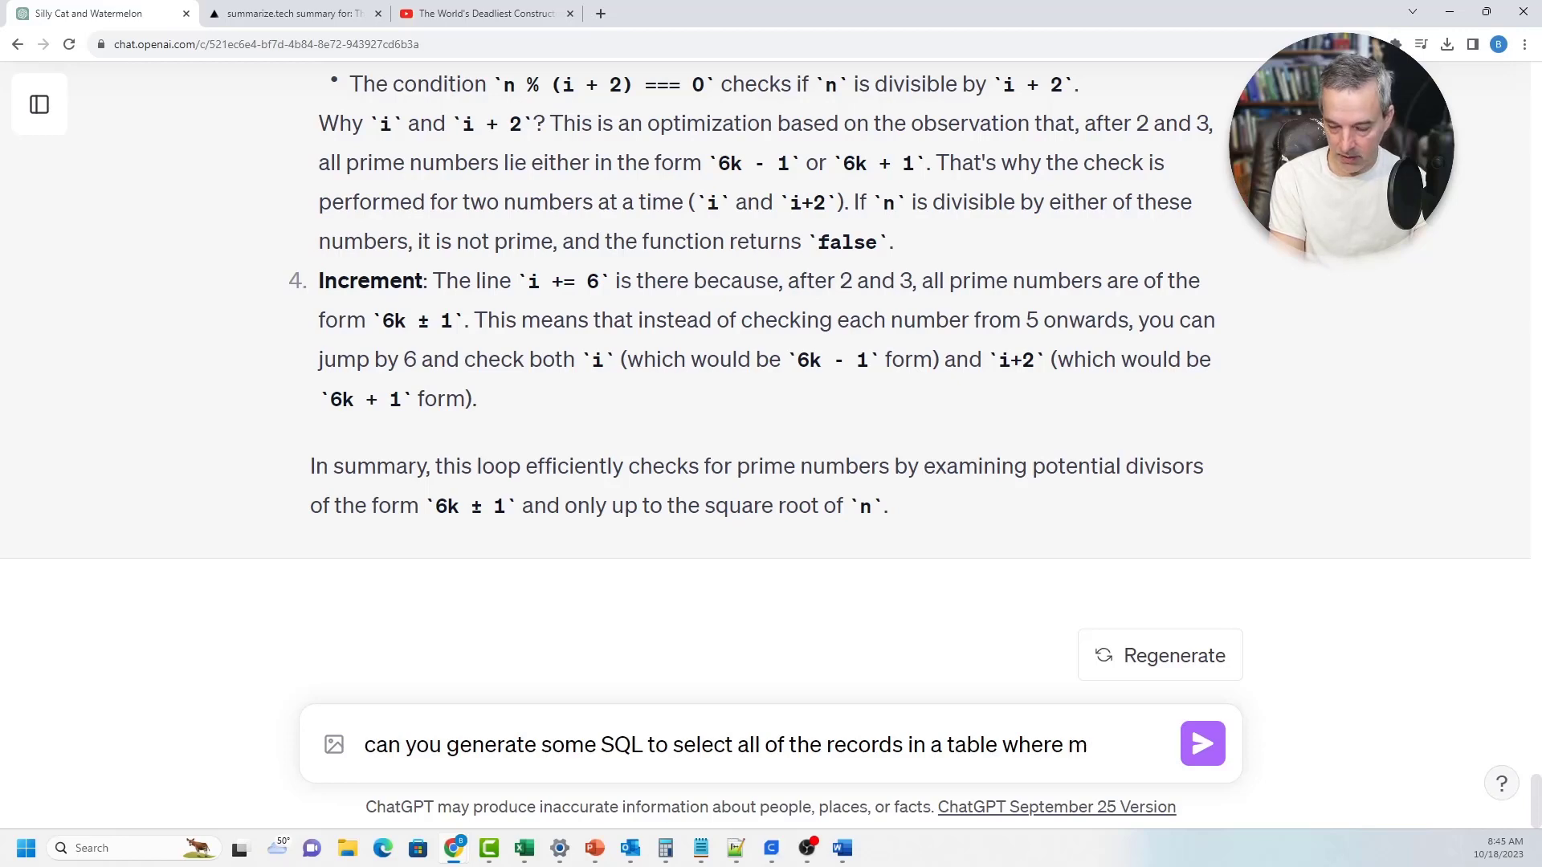
pyautogui.press('BackSpace')
pyautogui.write('the date')
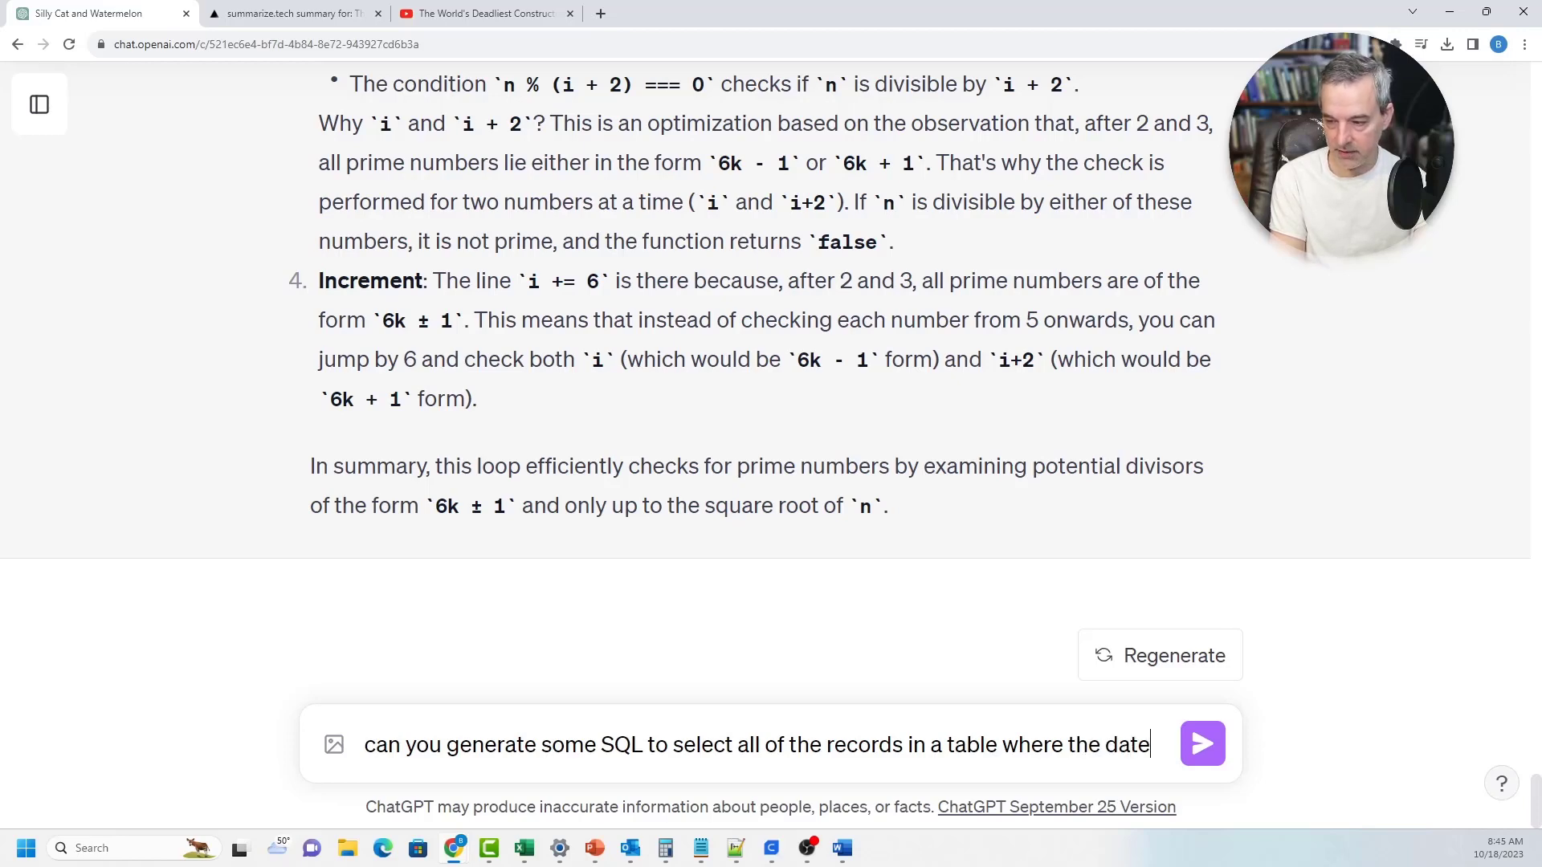
pyautogui.write(' "date1')
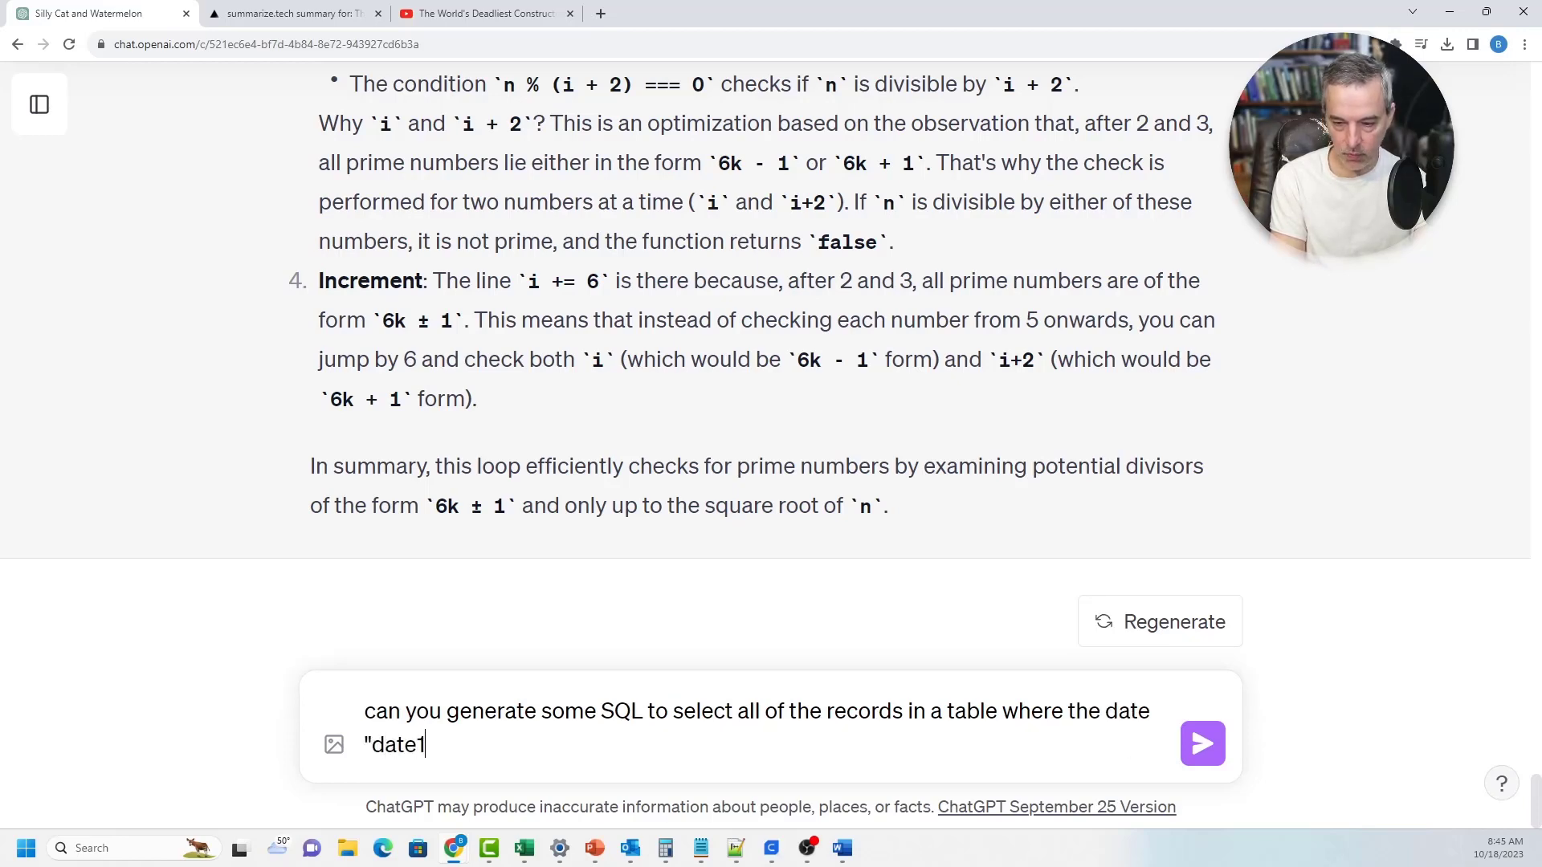
pyautogui.write('" is ')
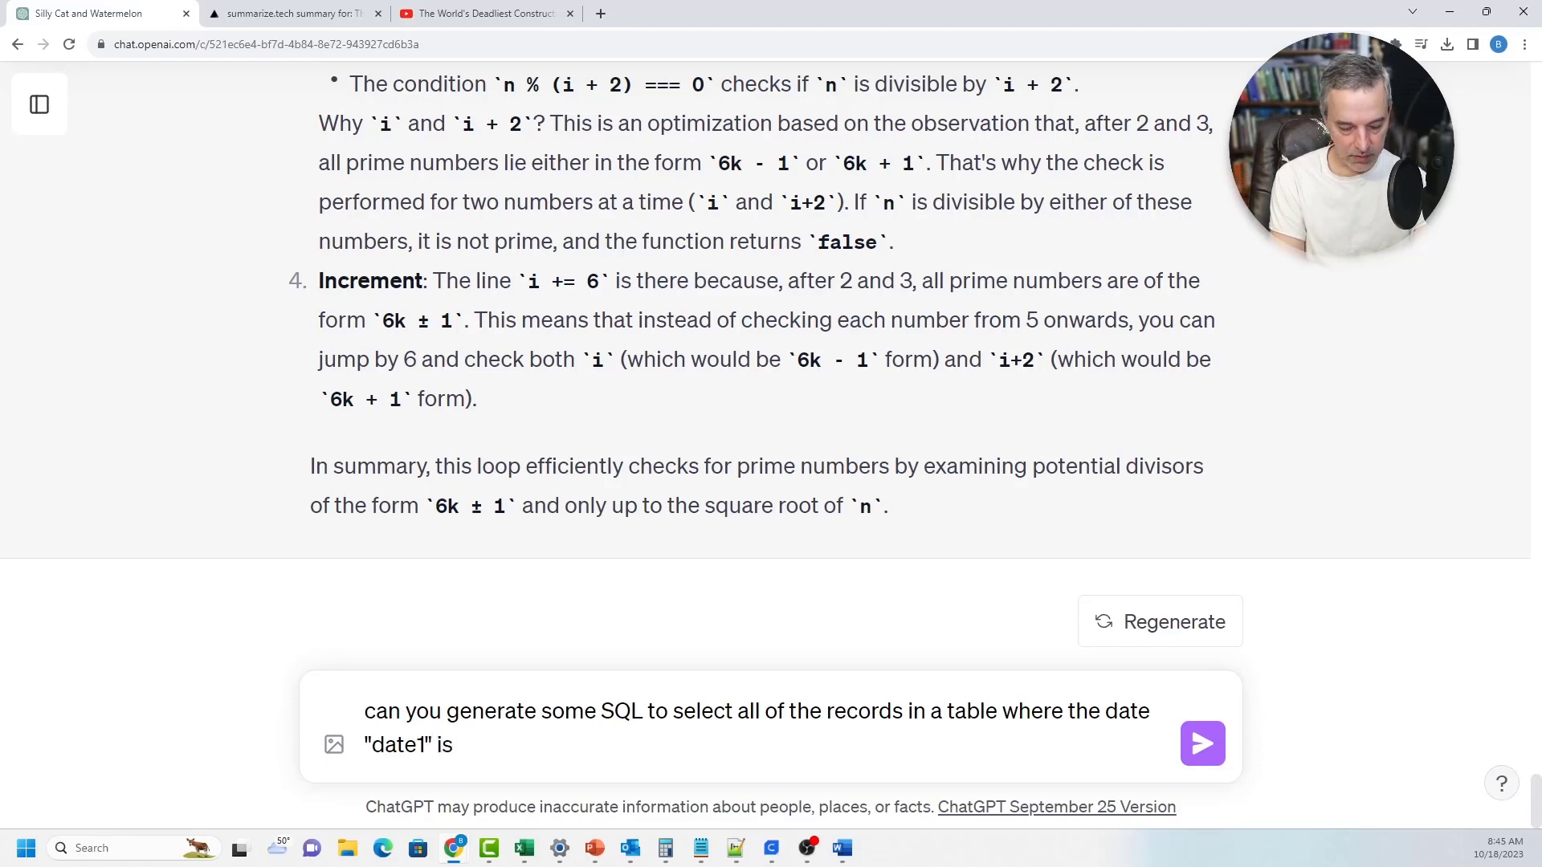
pyautogui.write('creat')
pyautogui.hotkey('ctrl', 'shift', 'Left')
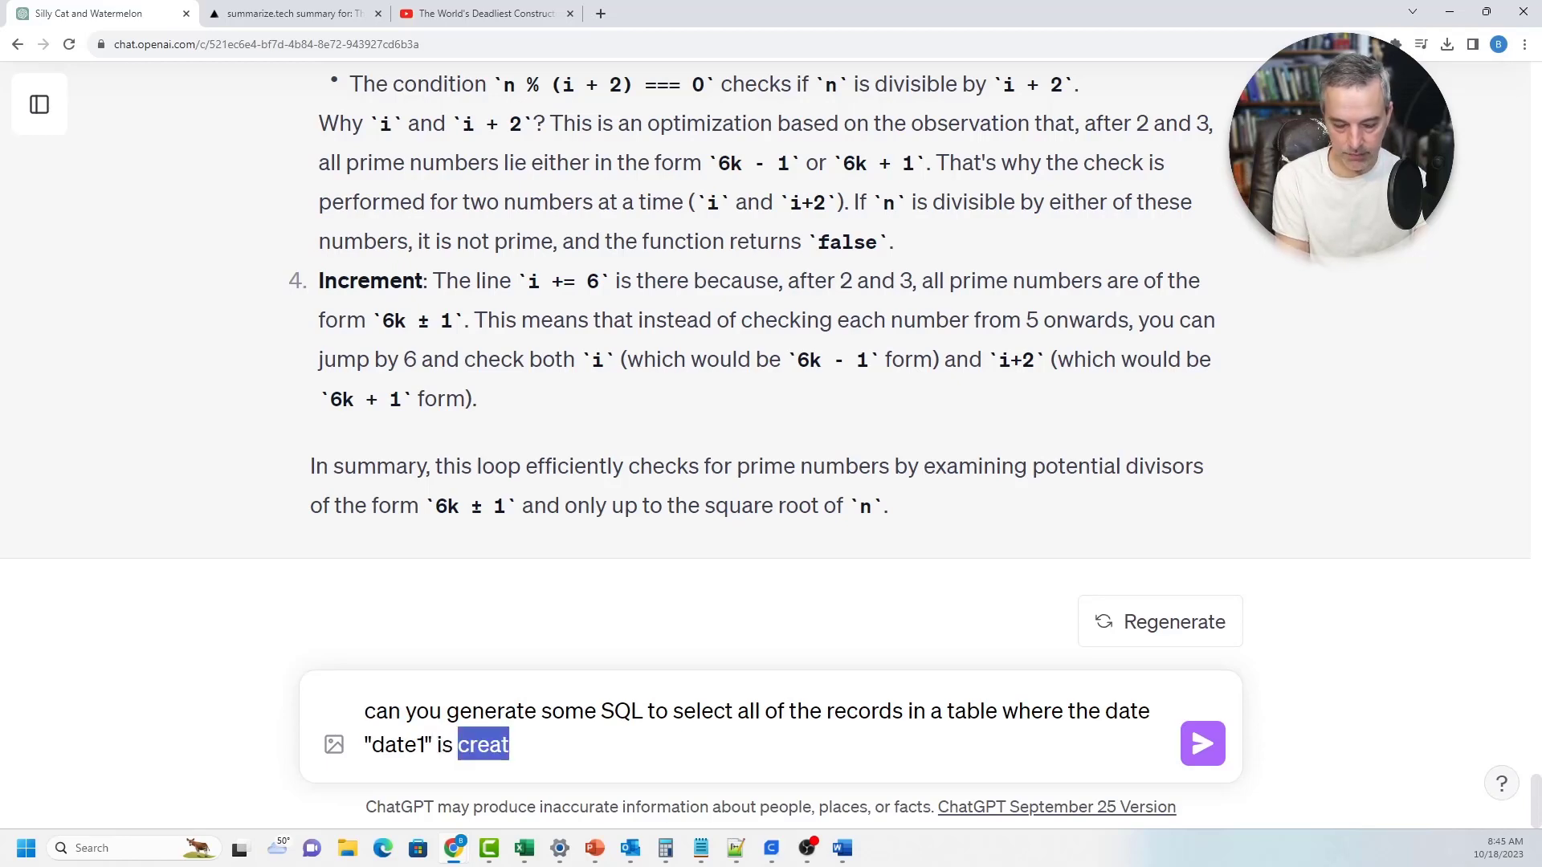
pyautogui.write('greater')
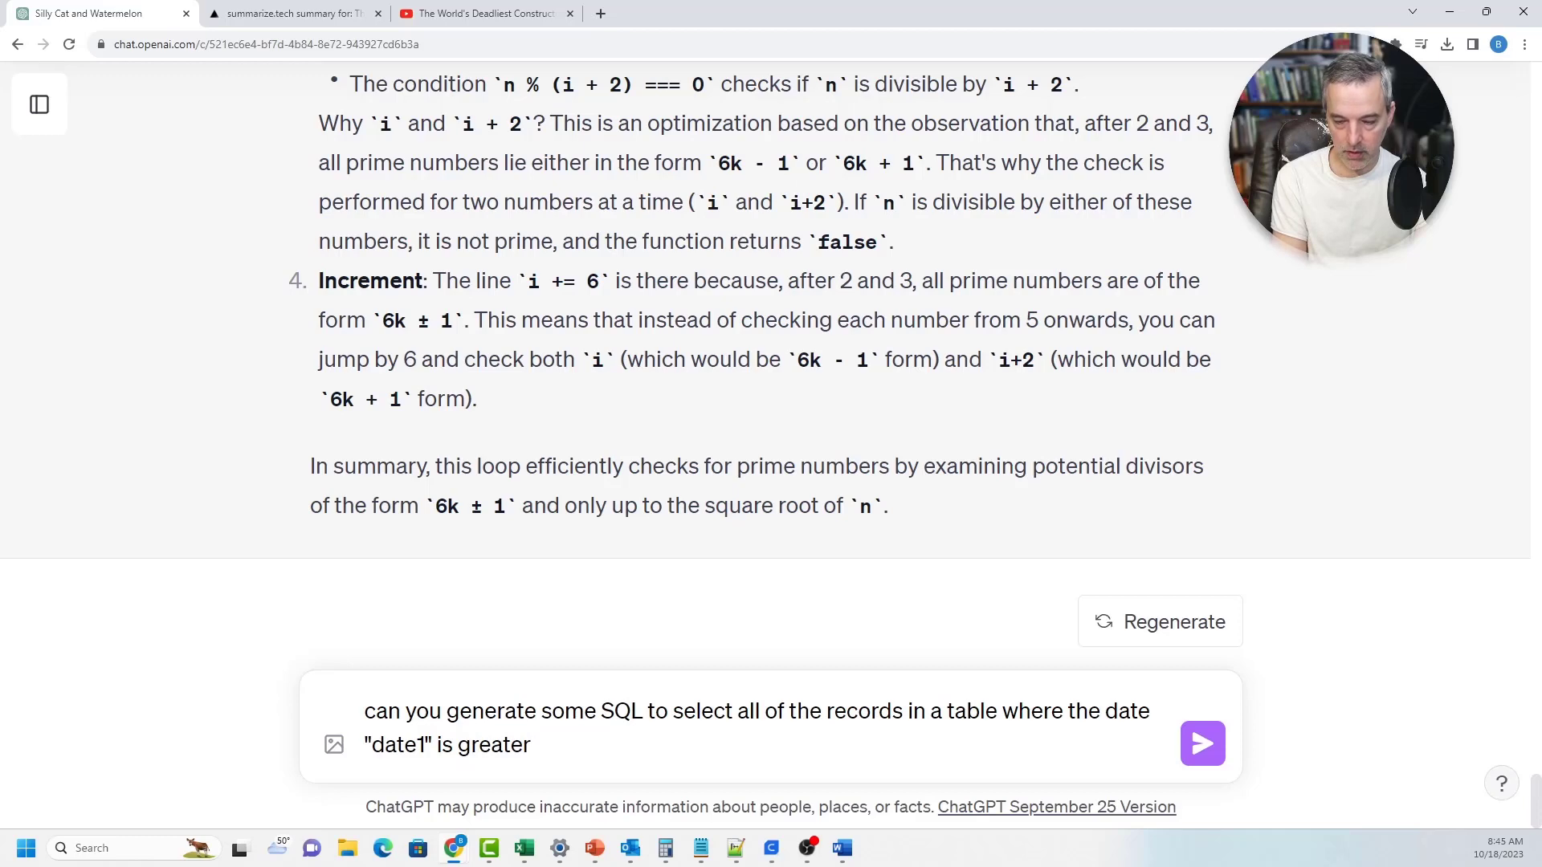
pyautogui.hotkey('ctrl', 'shift', 'Left')
pyautogui.write('later th')
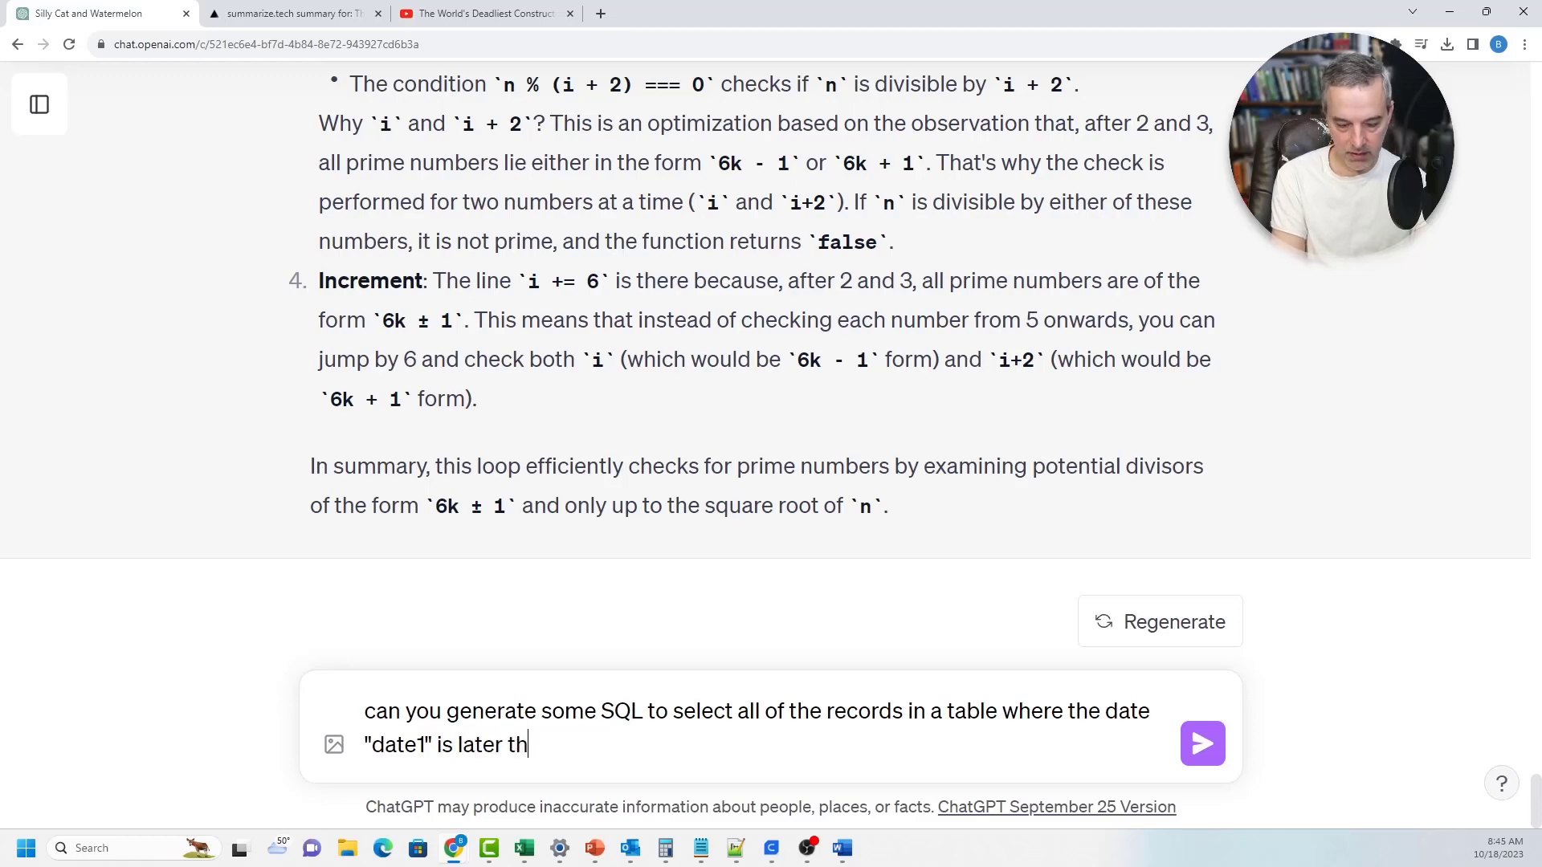
pyautogui.write('an 90 days ')
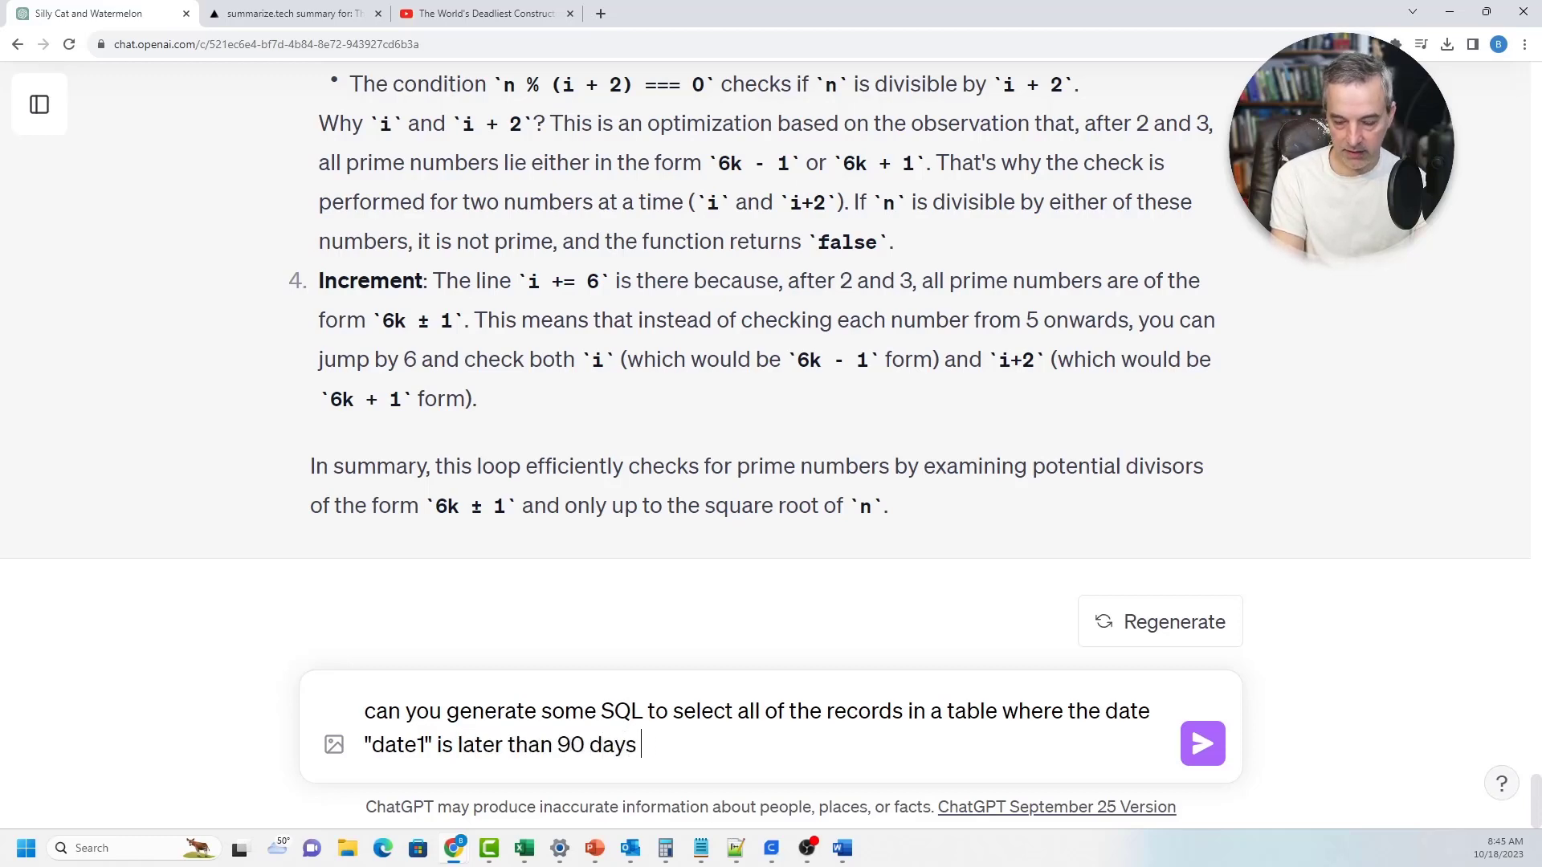
pyautogui.write('ago.')
pyautogui.press('Return')
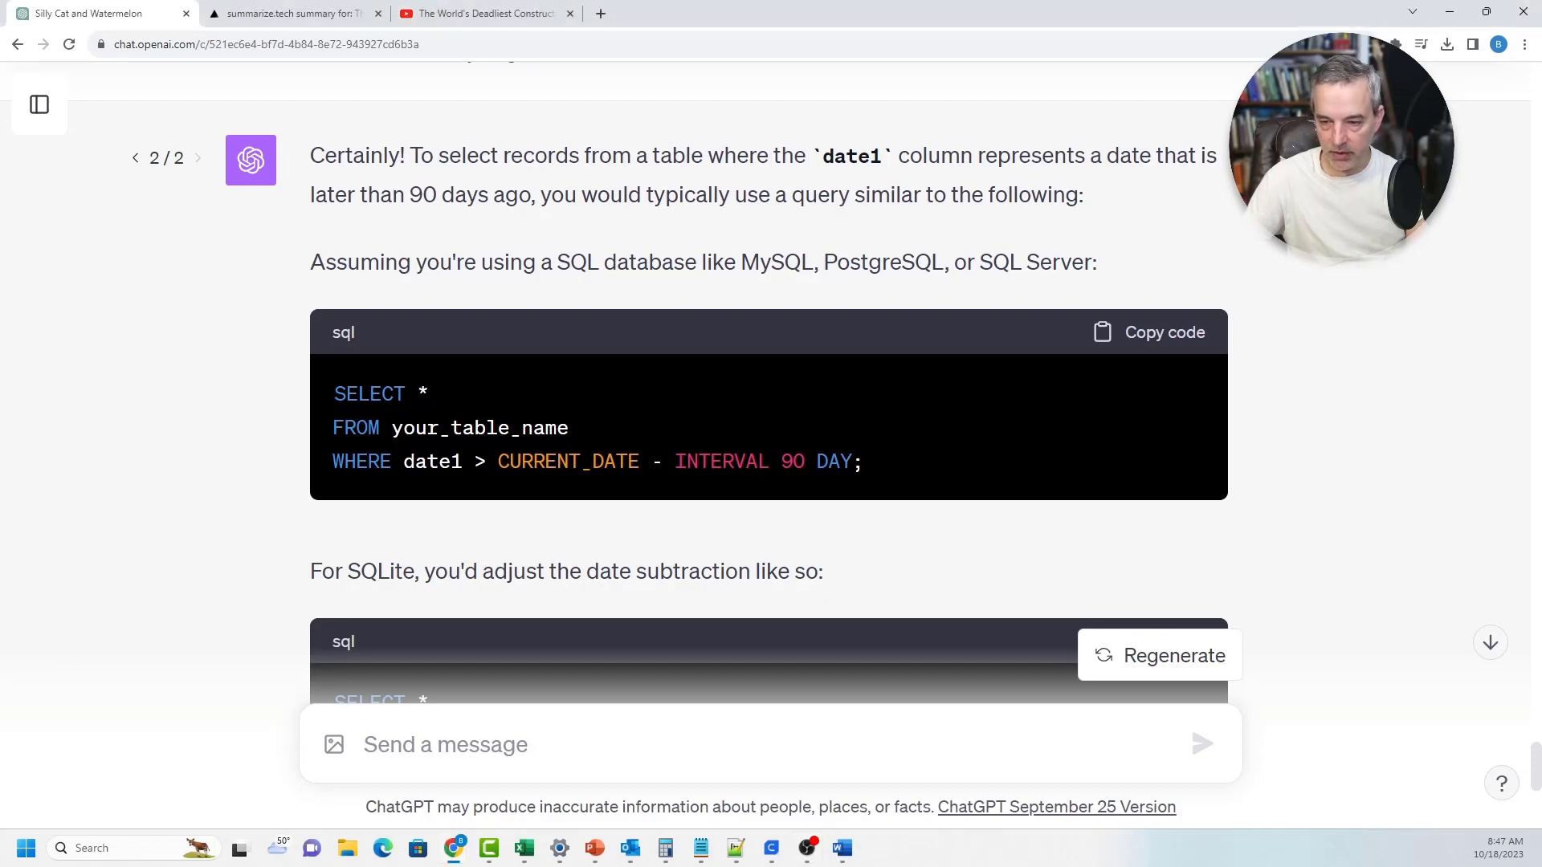
# Highlight the MySQL and SQLite query code blocks in the SQL answer
pyautogui.moveTo(334, 393); pyautogui.dragTo(568, 462)
pyautogui.moveTo(451, 427); pyautogui.dragTo(334, 393)
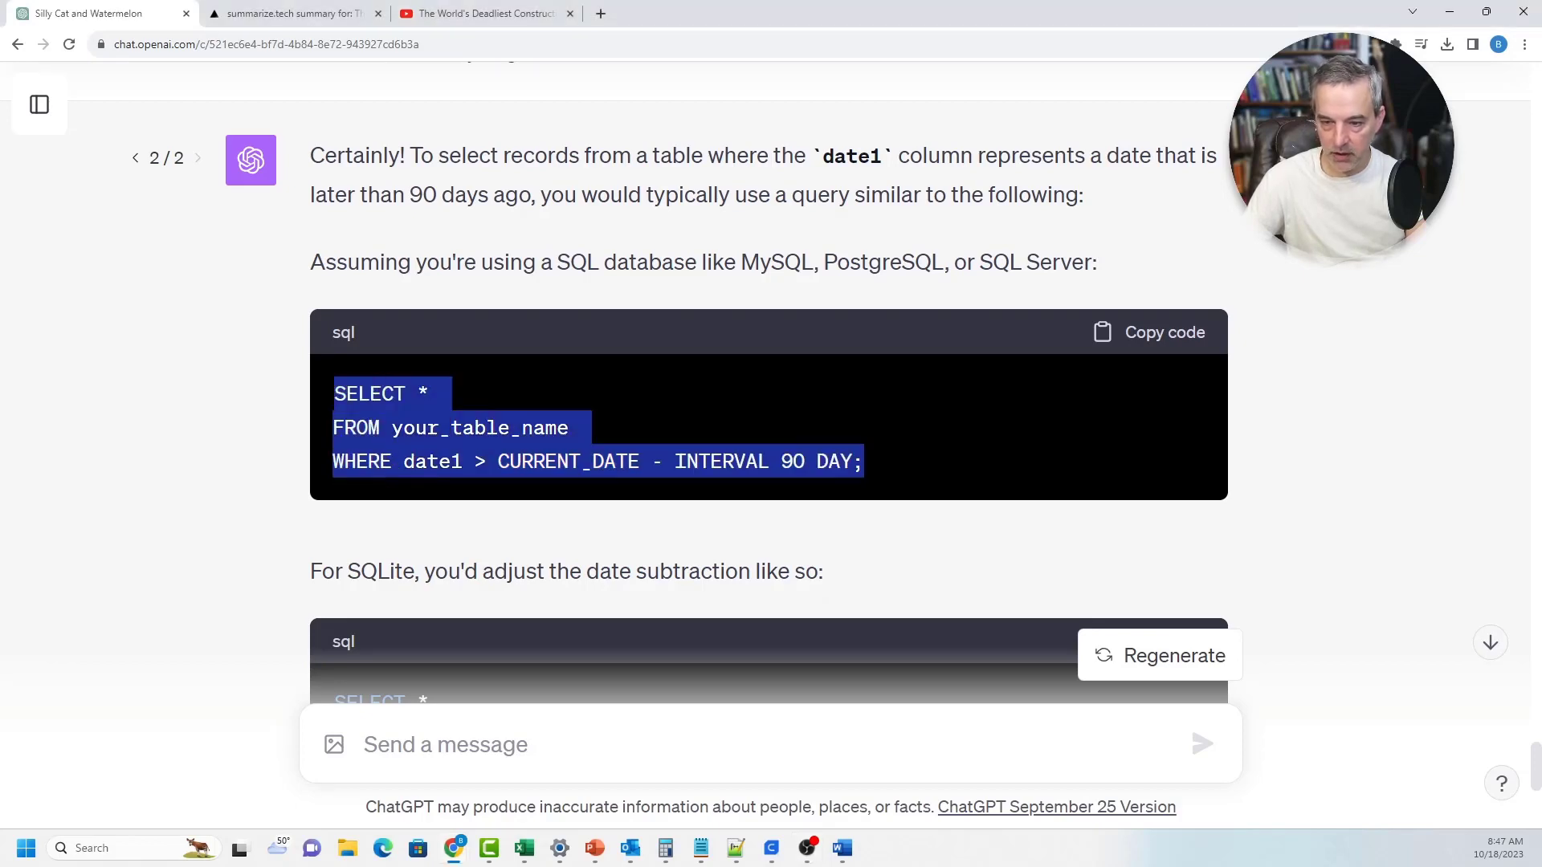
pyautogui.scroll(-3, 770, 402)
pyautogui.moveTo(334, 461); pyautogui.dragTo(781, 530)
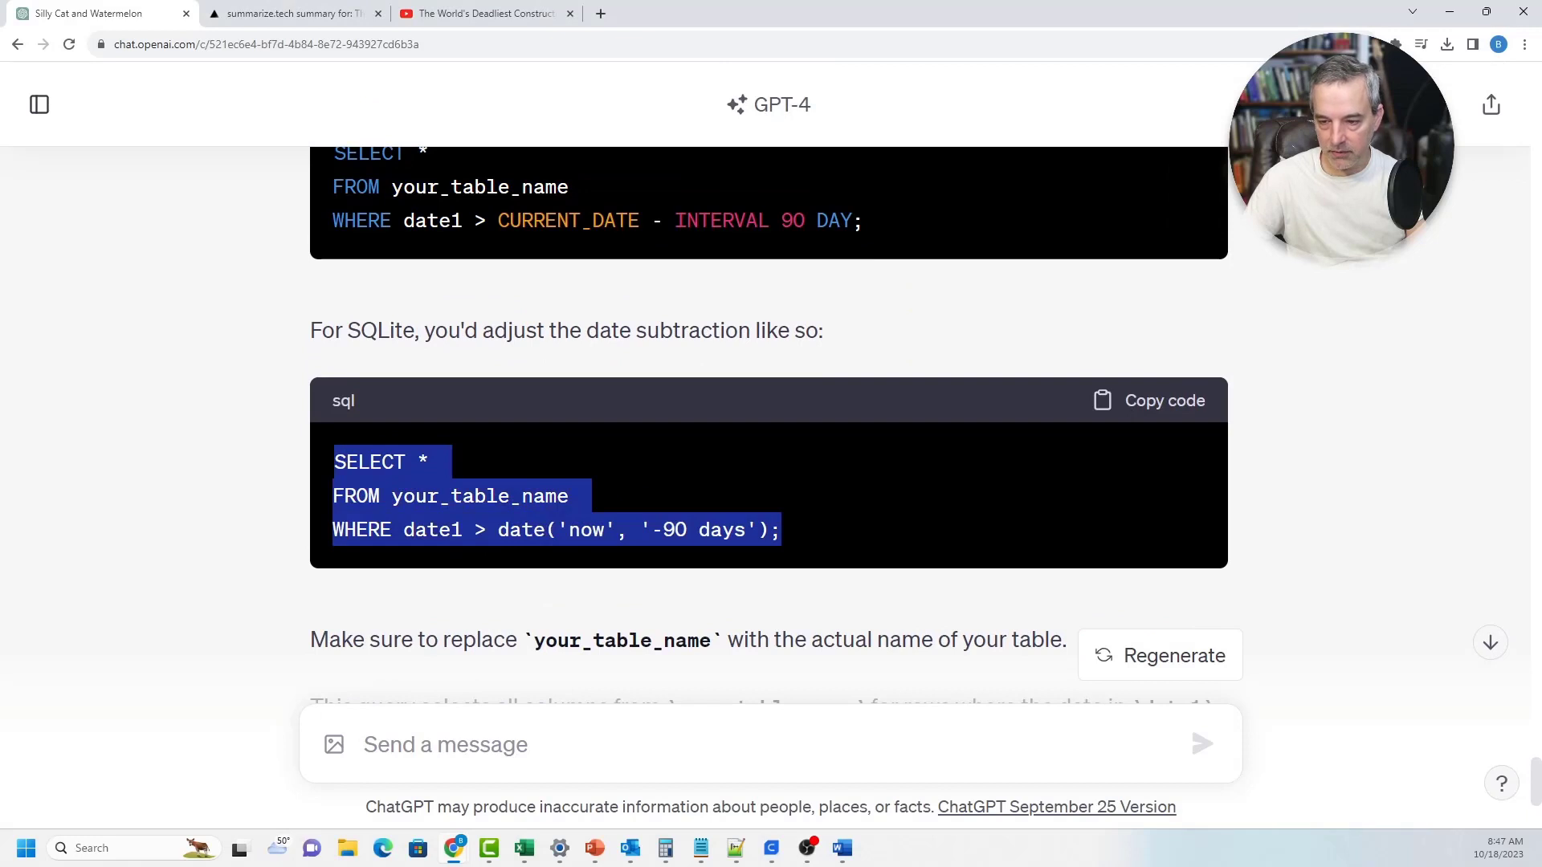
pyautogui.scroll(-4, 771, 402)
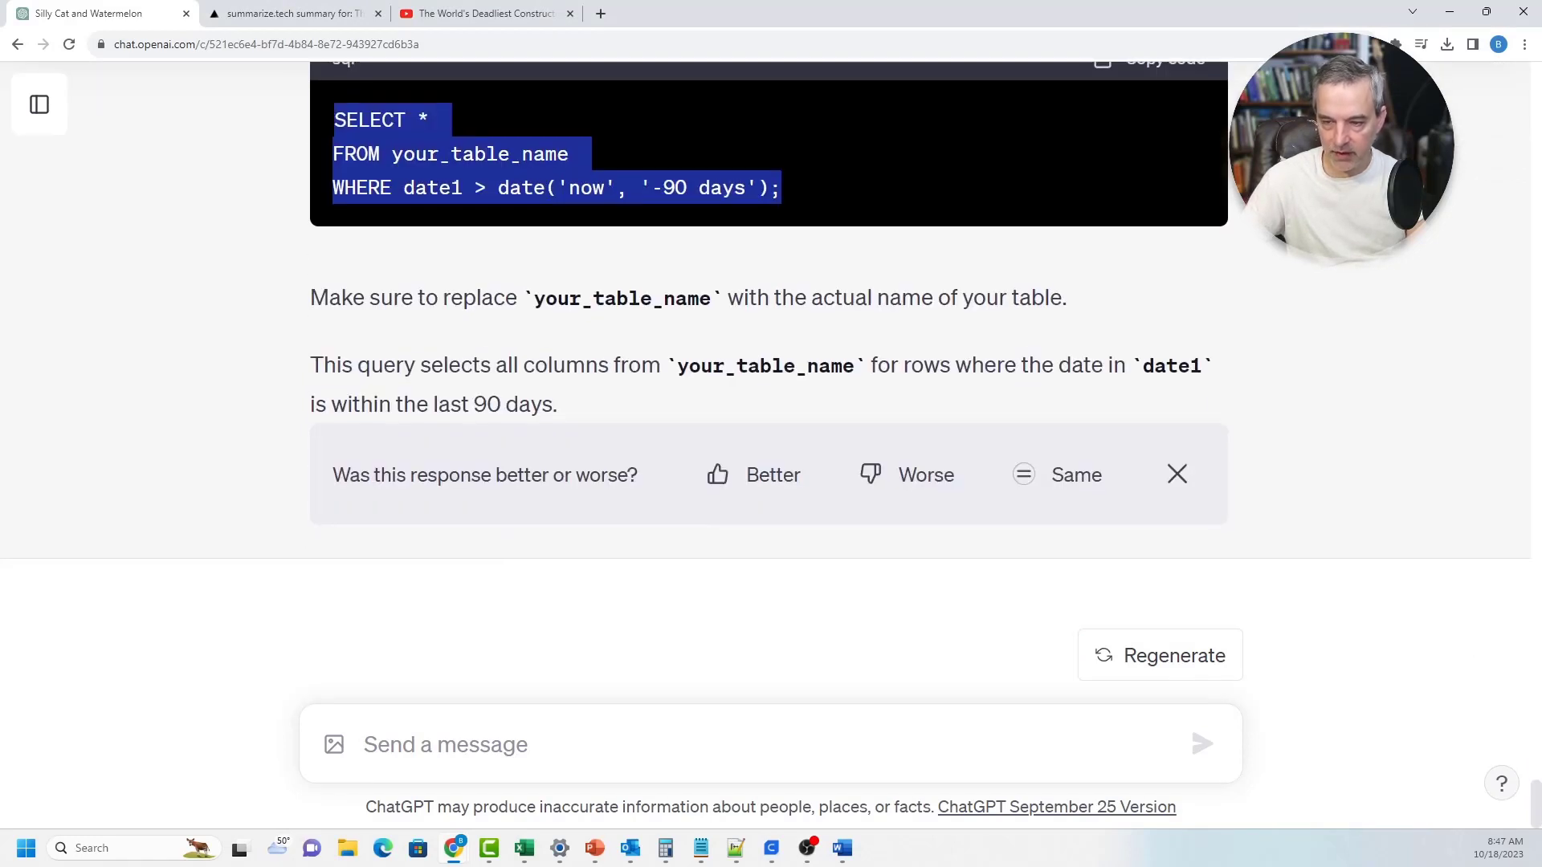
pyautogui.scroll(1, 771, 321)
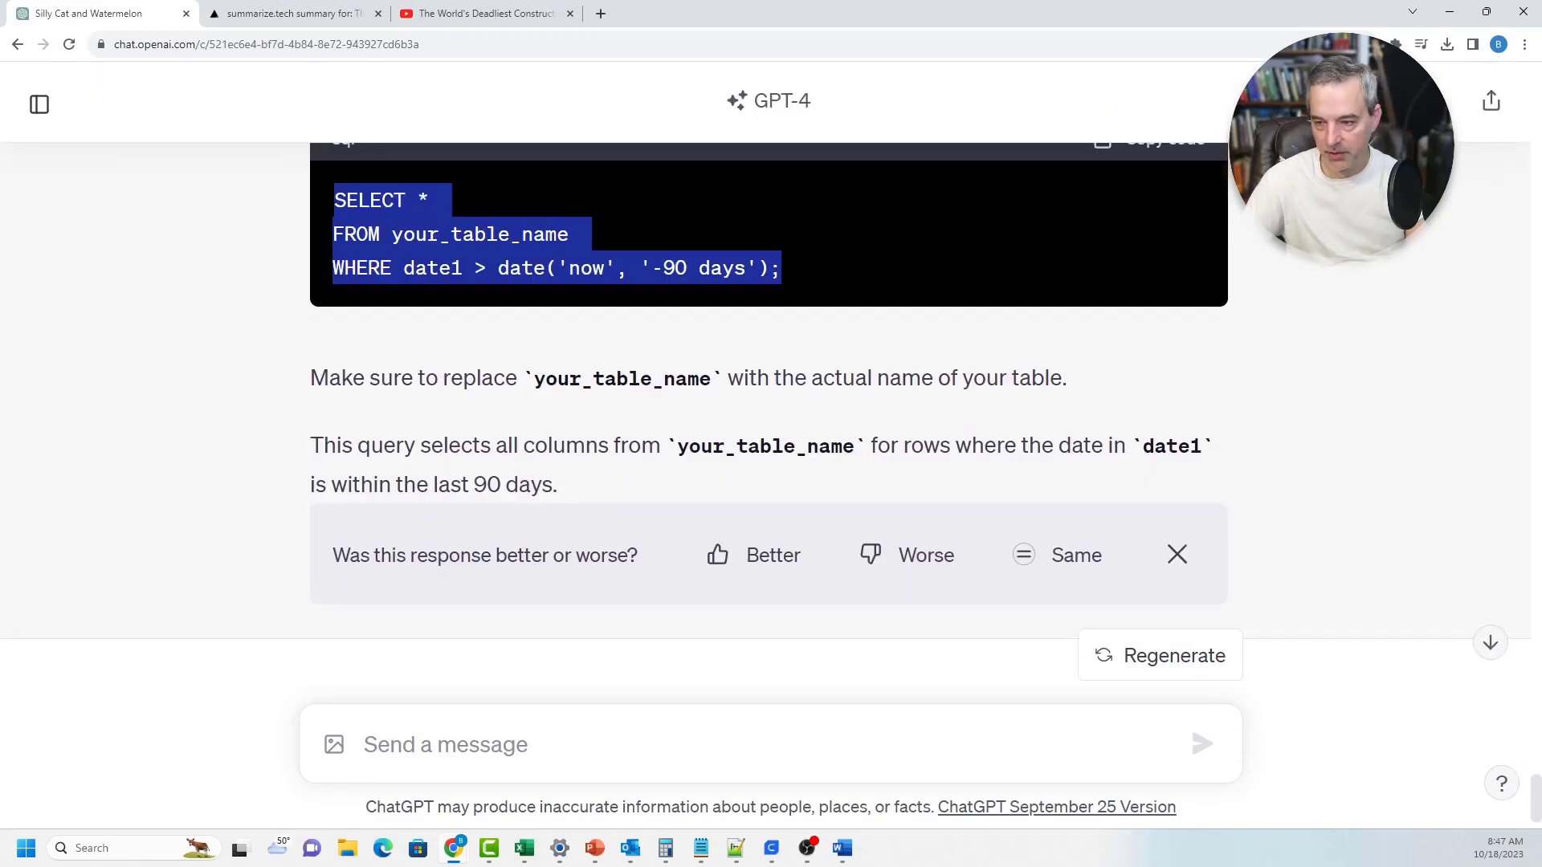
pyautogui.moveTo(557, 485); pyautogui.dragTo(333, 200)
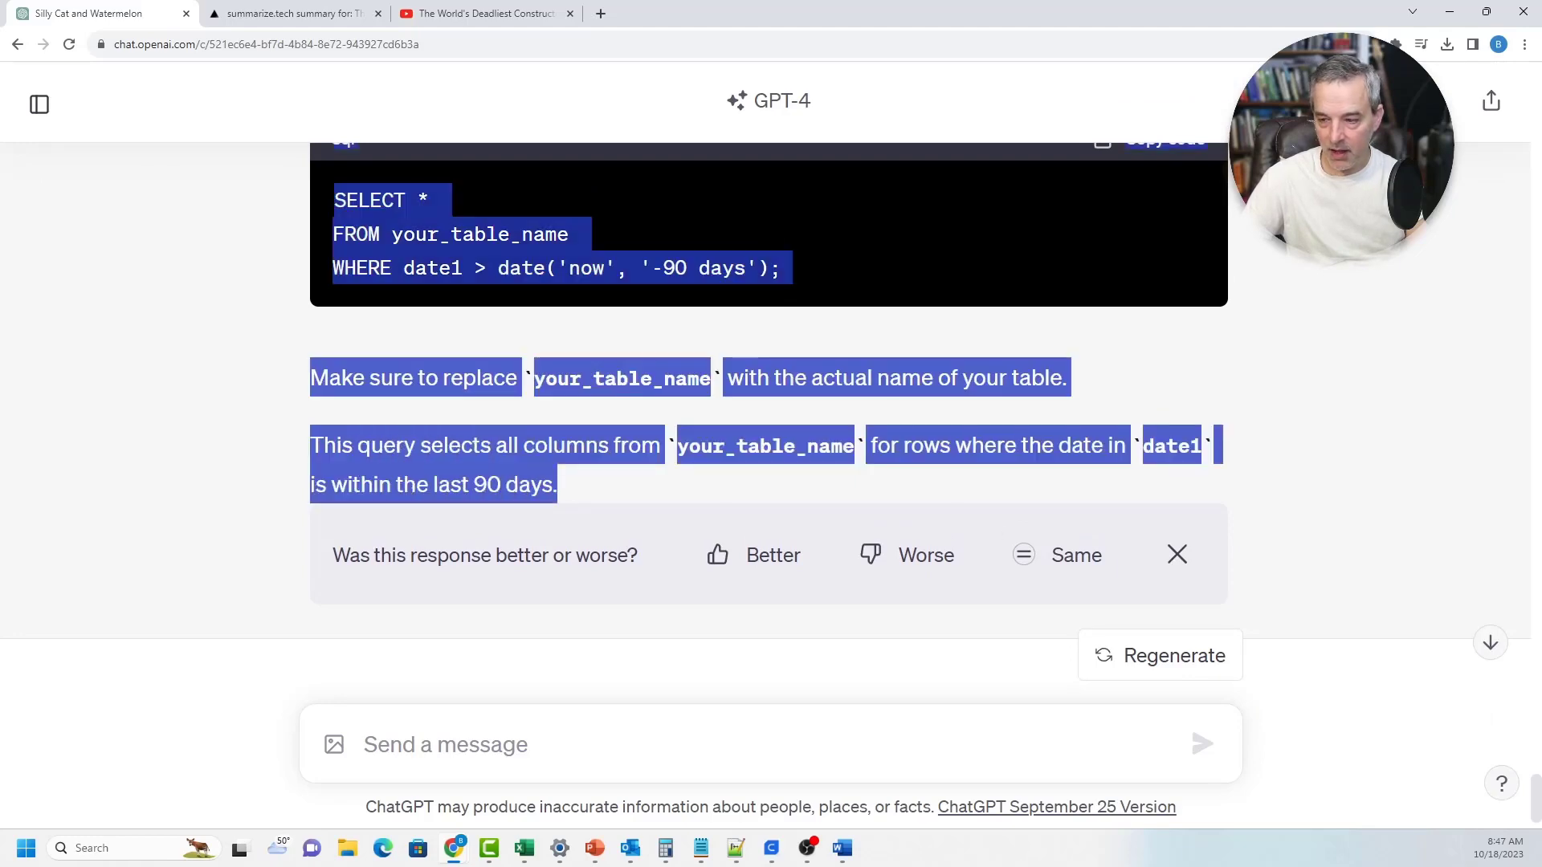
pyautogui.click(333, 200)
# Scroll back over the SQL answer and close the better-or-worse feedback prompt
pyautogui.scroll(3, 771, 402)
pyautogui.scroll(4, 771, 402)
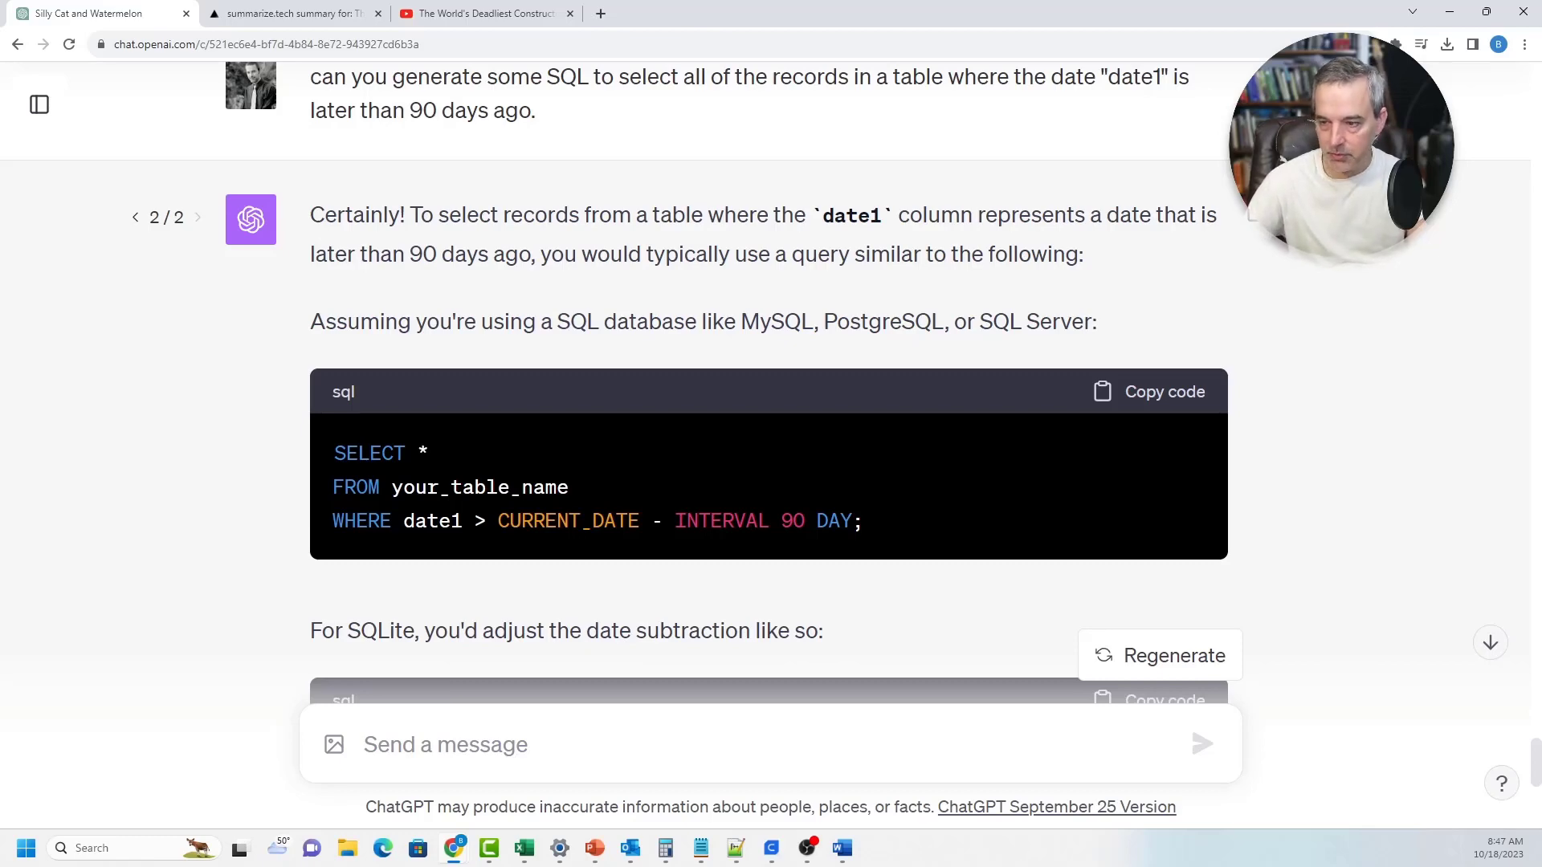
pyautogui.scroll(-6, 768, 386)
pyautogui.scroll(4, 768, 385)
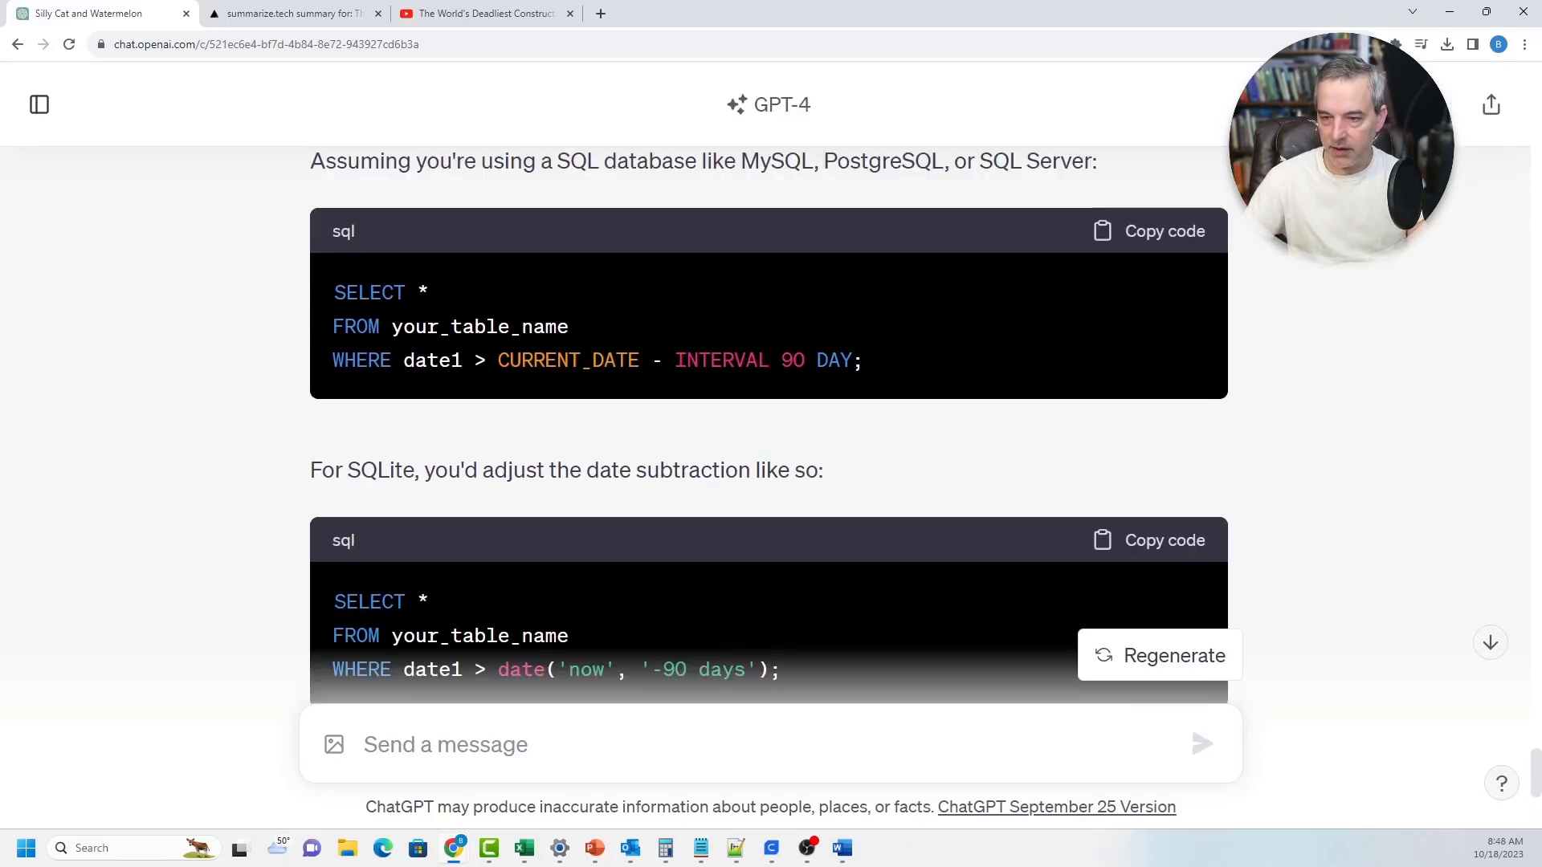
pyautogui.scroll(-4, 769, 386)
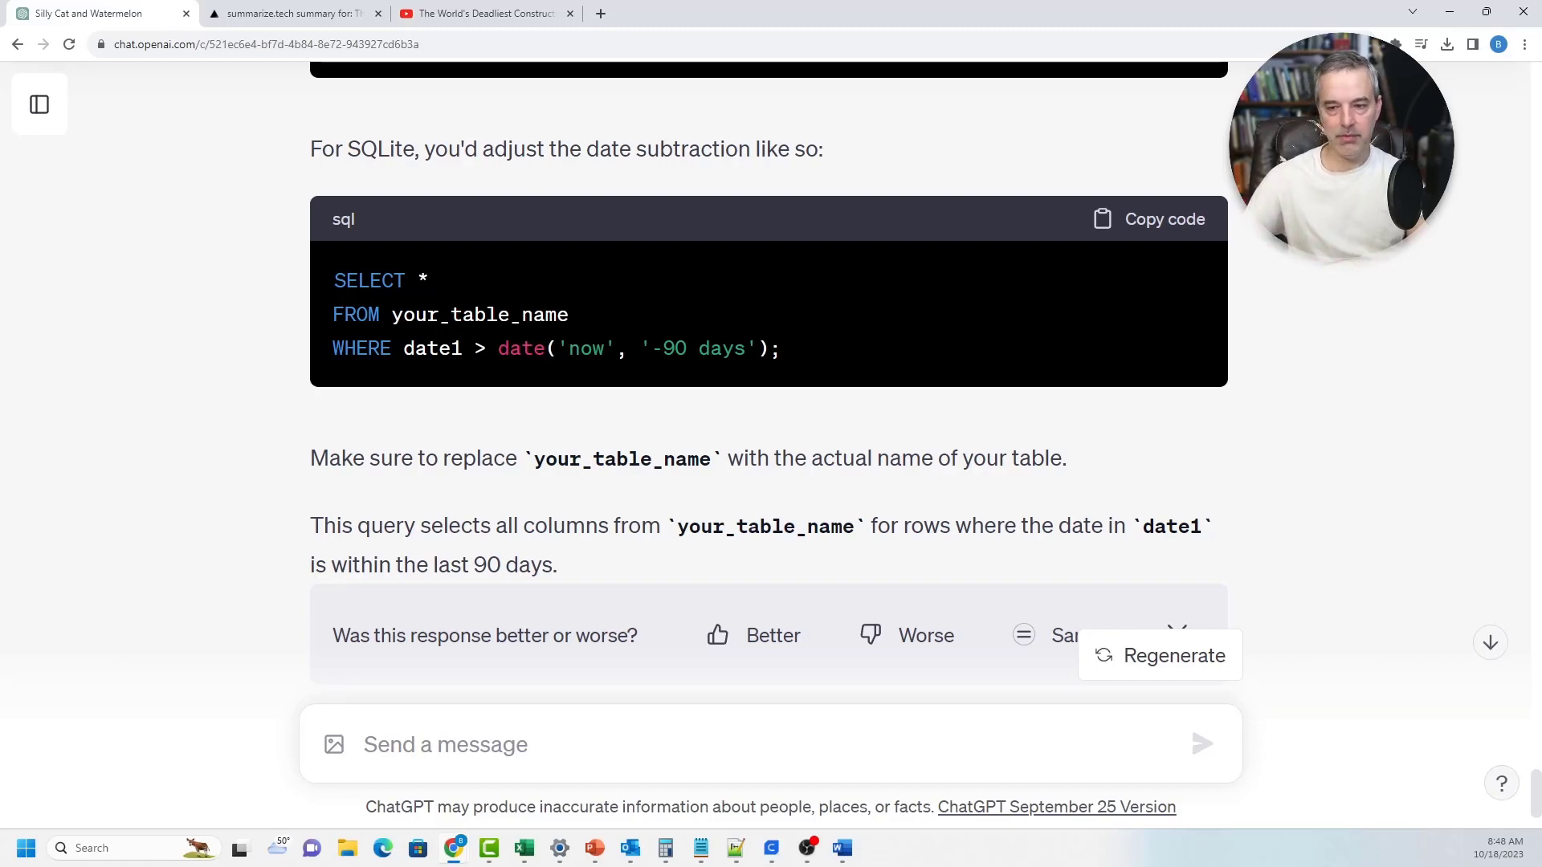
pyautogui.scroll(-2, 768, 385)
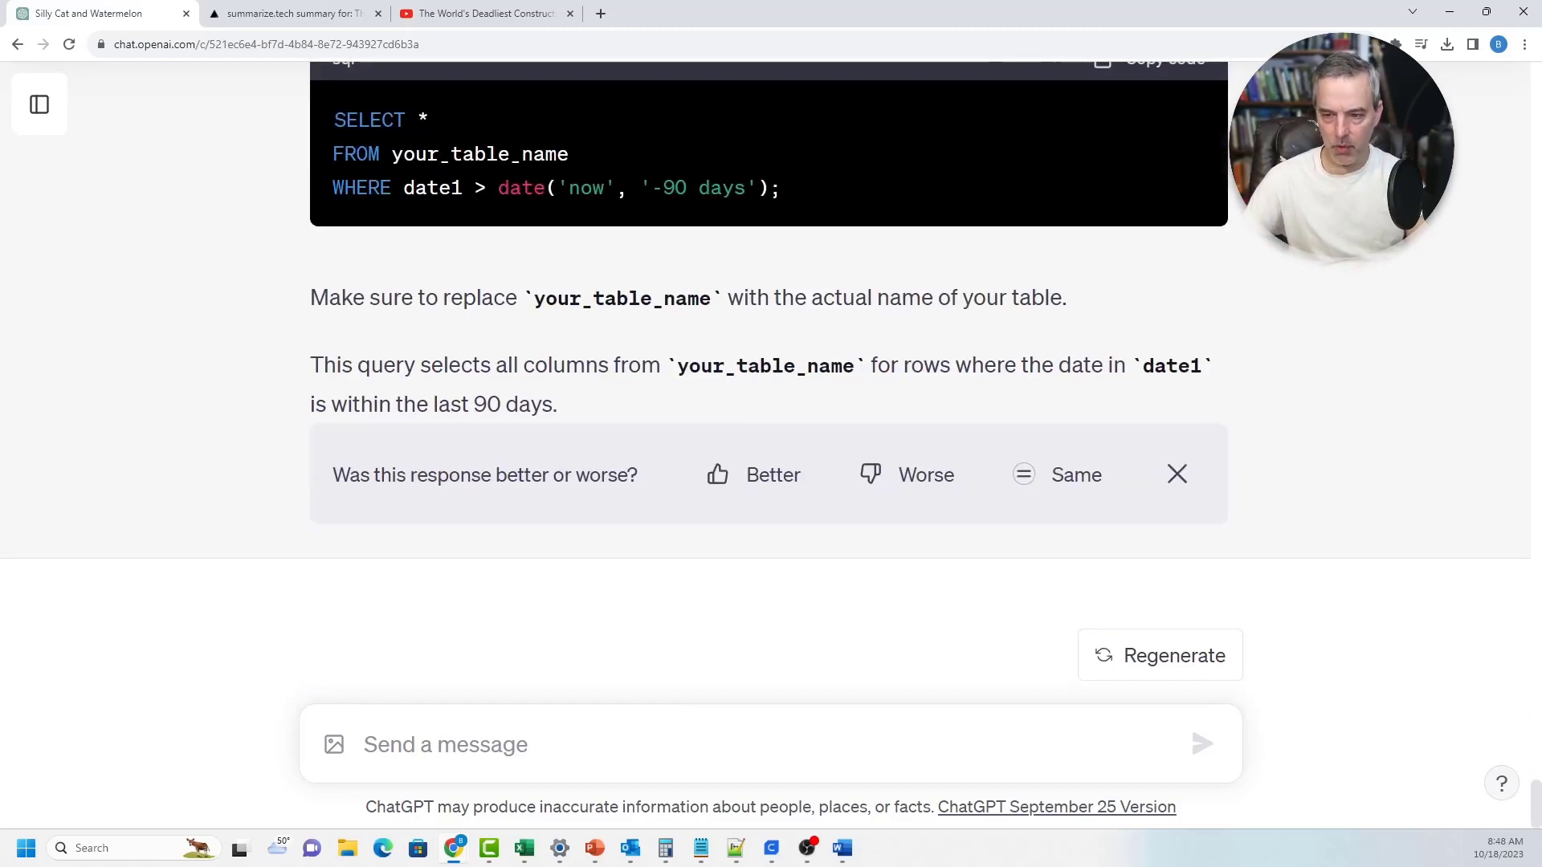
pyautogui.click(1178, 473)
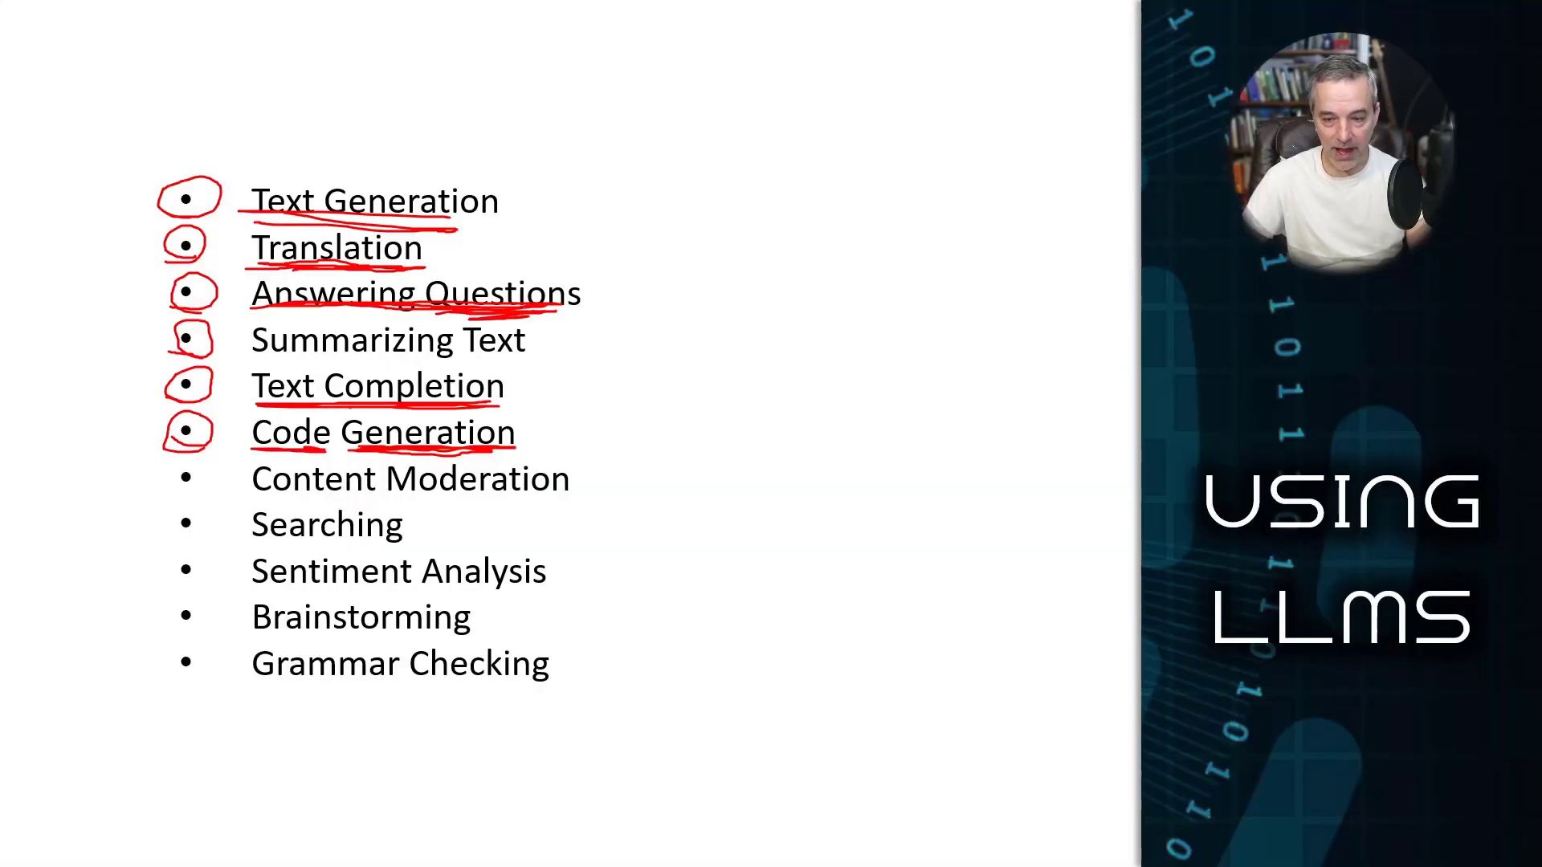
# Circle the Content Moderation bullet in red and underline both words, Content and Moderation
pyautogui.moveTo(165, 482)
pyautogui.mouseDown()
pyautogui.moveTo(205, 497)
pyautogui.moveTo(157, 487)
pyautogui.mouseUp()
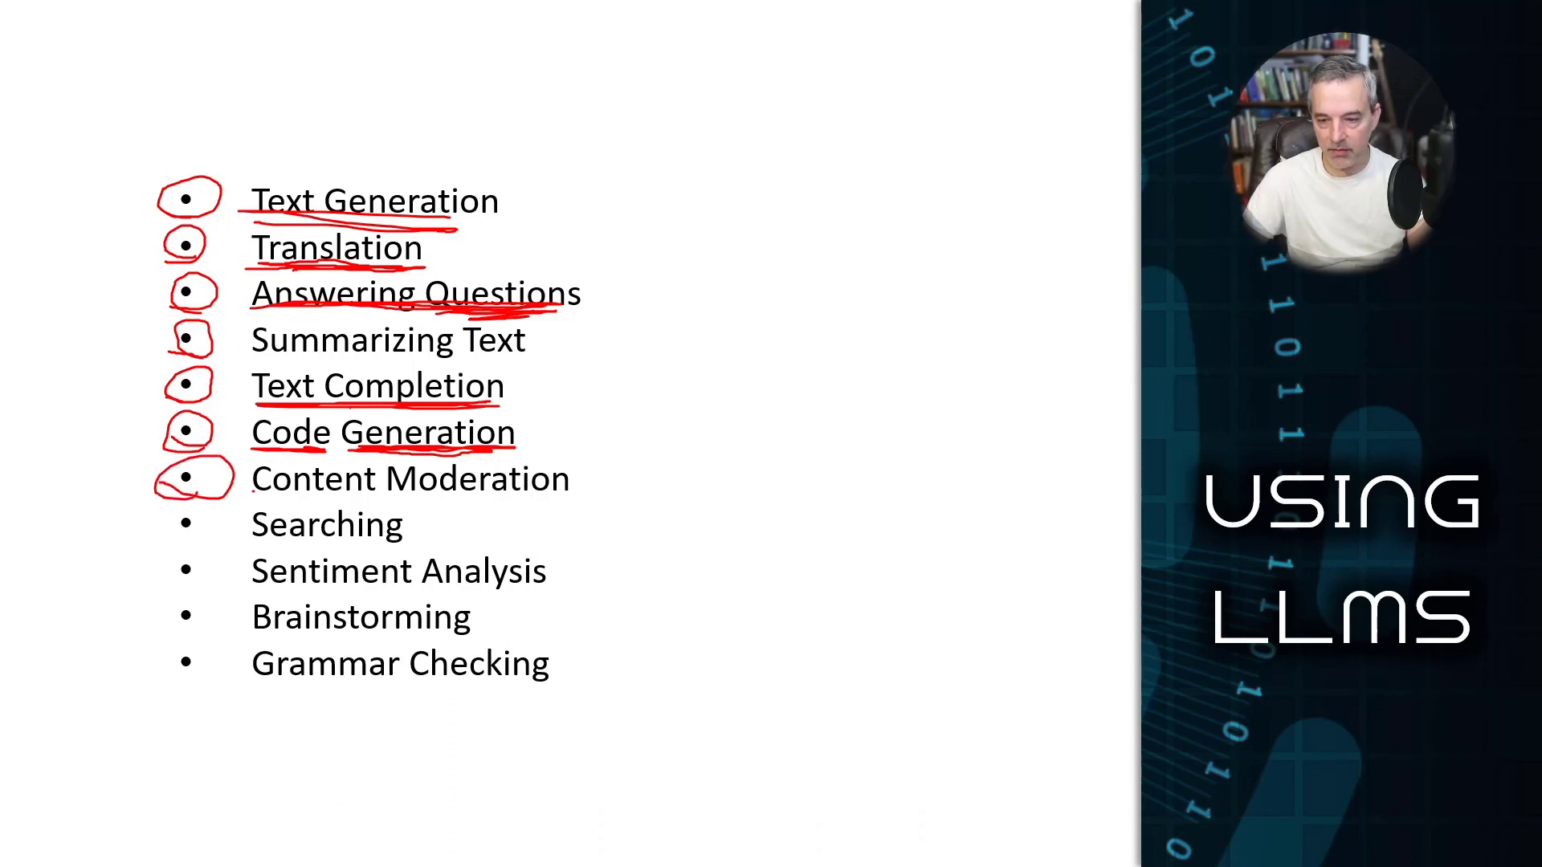
pyautogui.moveTo(278, 493); pyautogui.dragTo(371, 489)
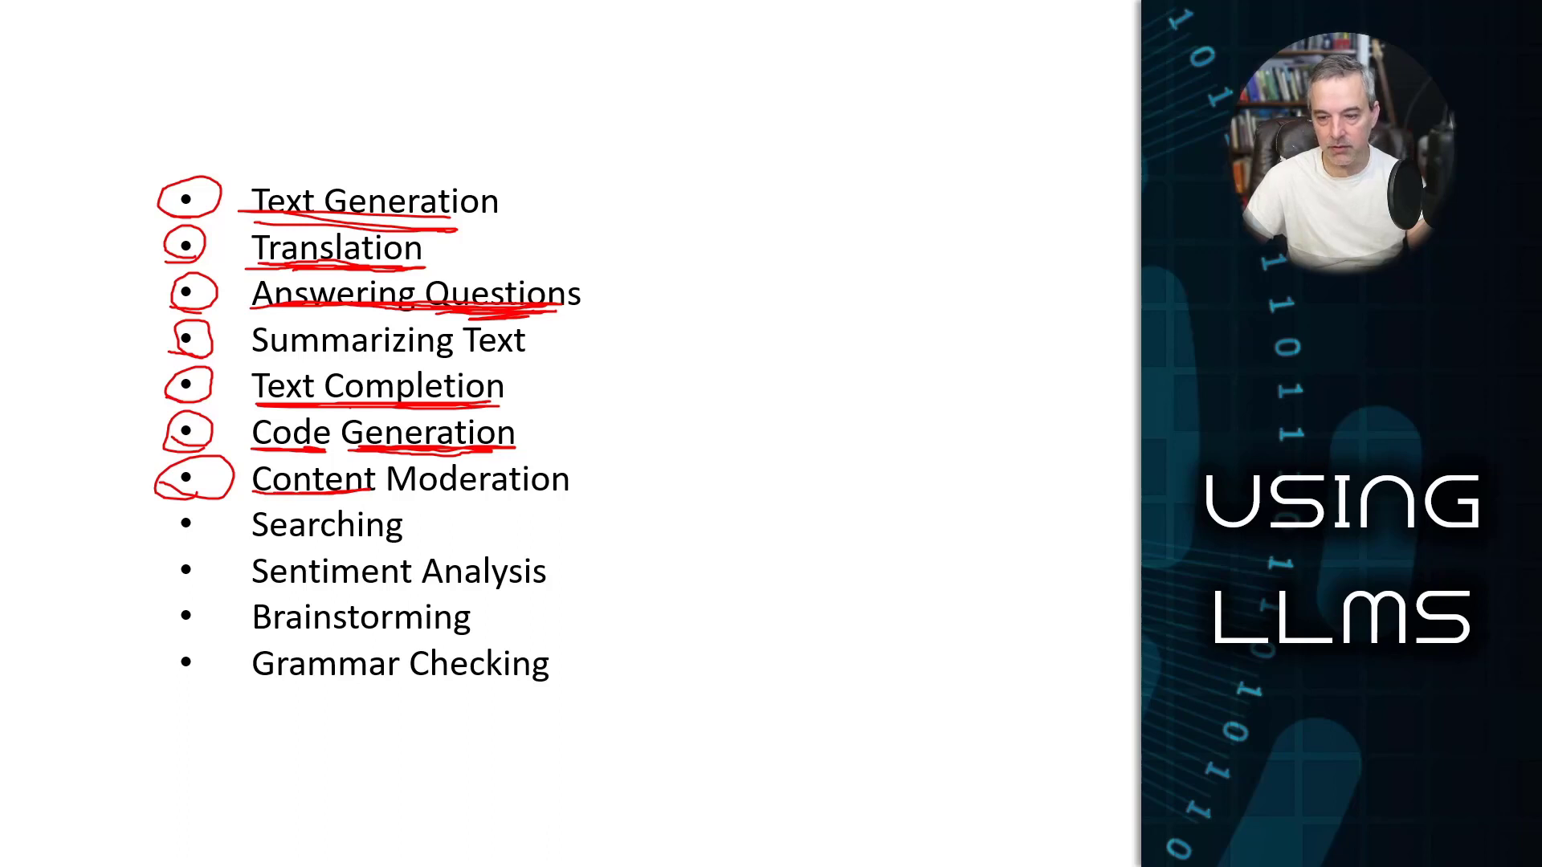
pyautogui.moveTo(388, 492); pyautogui.dragTo(547, 491)
pyautogui.moveTo(446, 497); pyautogui.dragTo(534, 496)
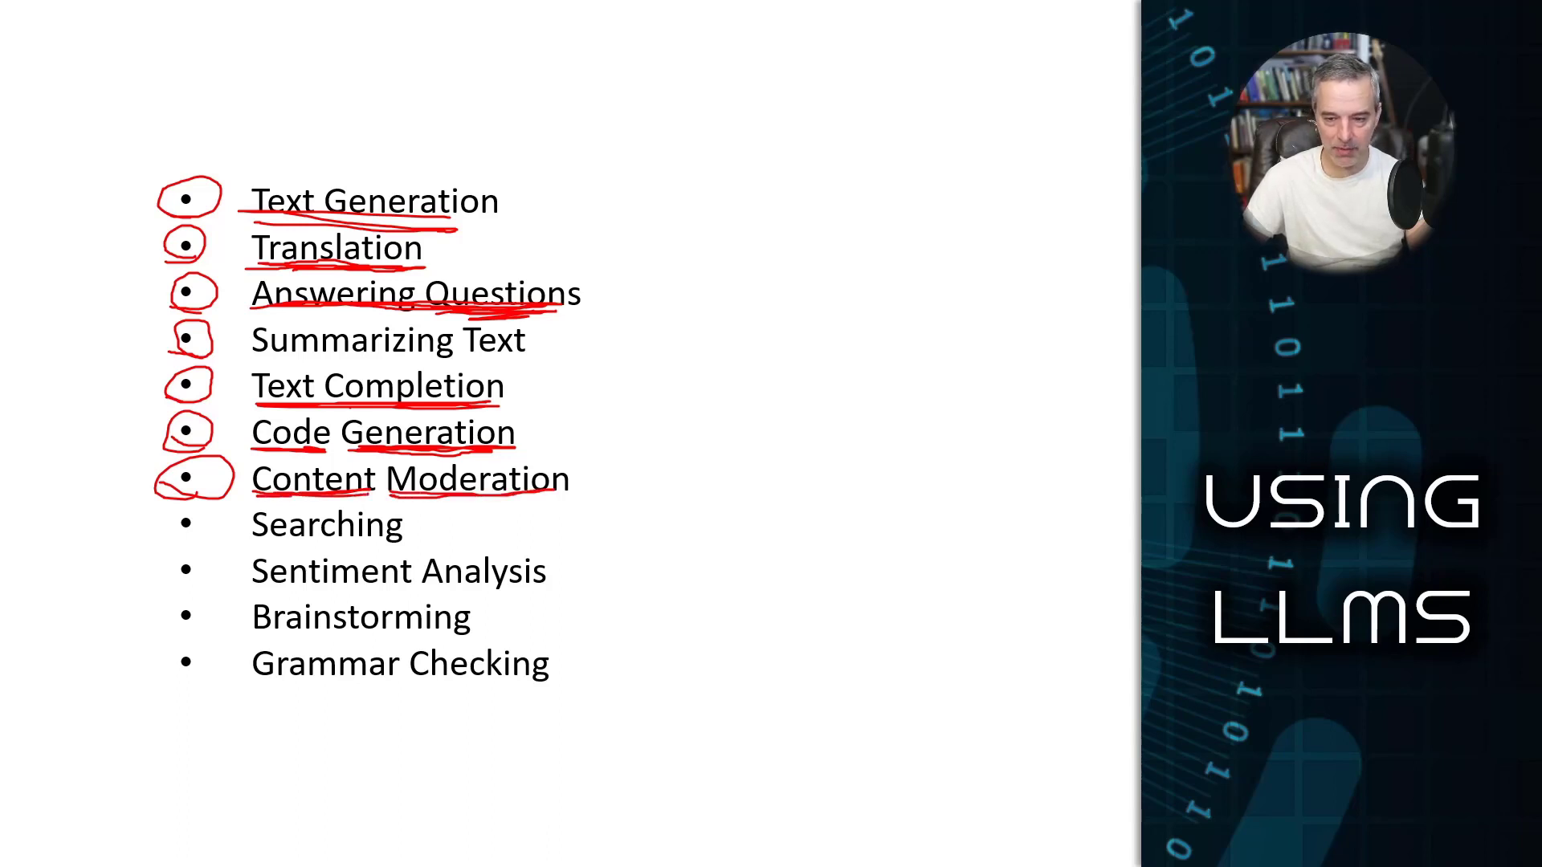
pyautogui.moveTo(289, 495); pyautogui.dragTo(419, 500)
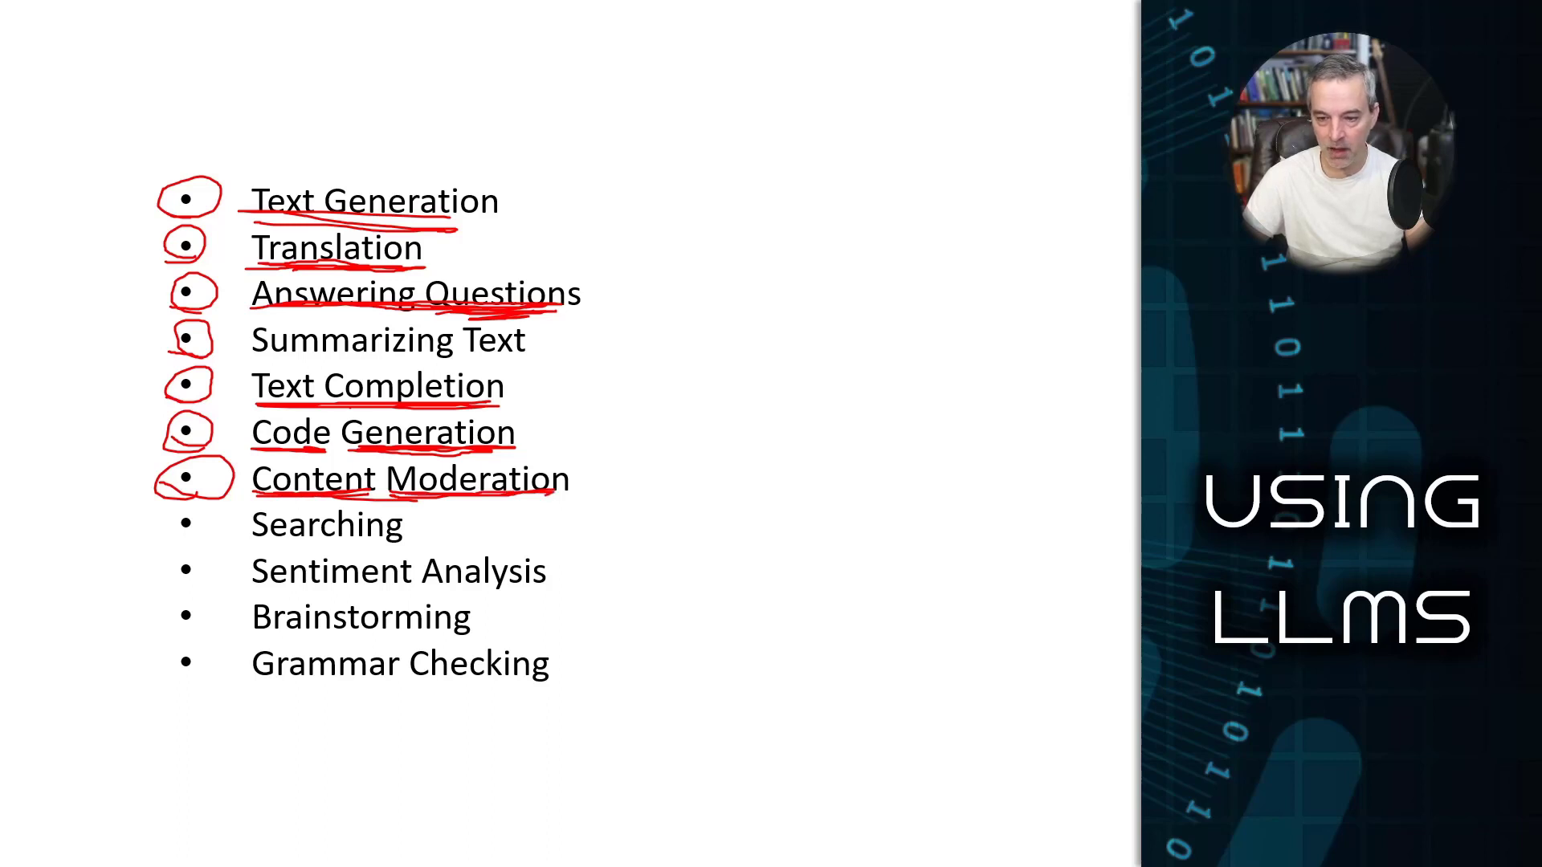
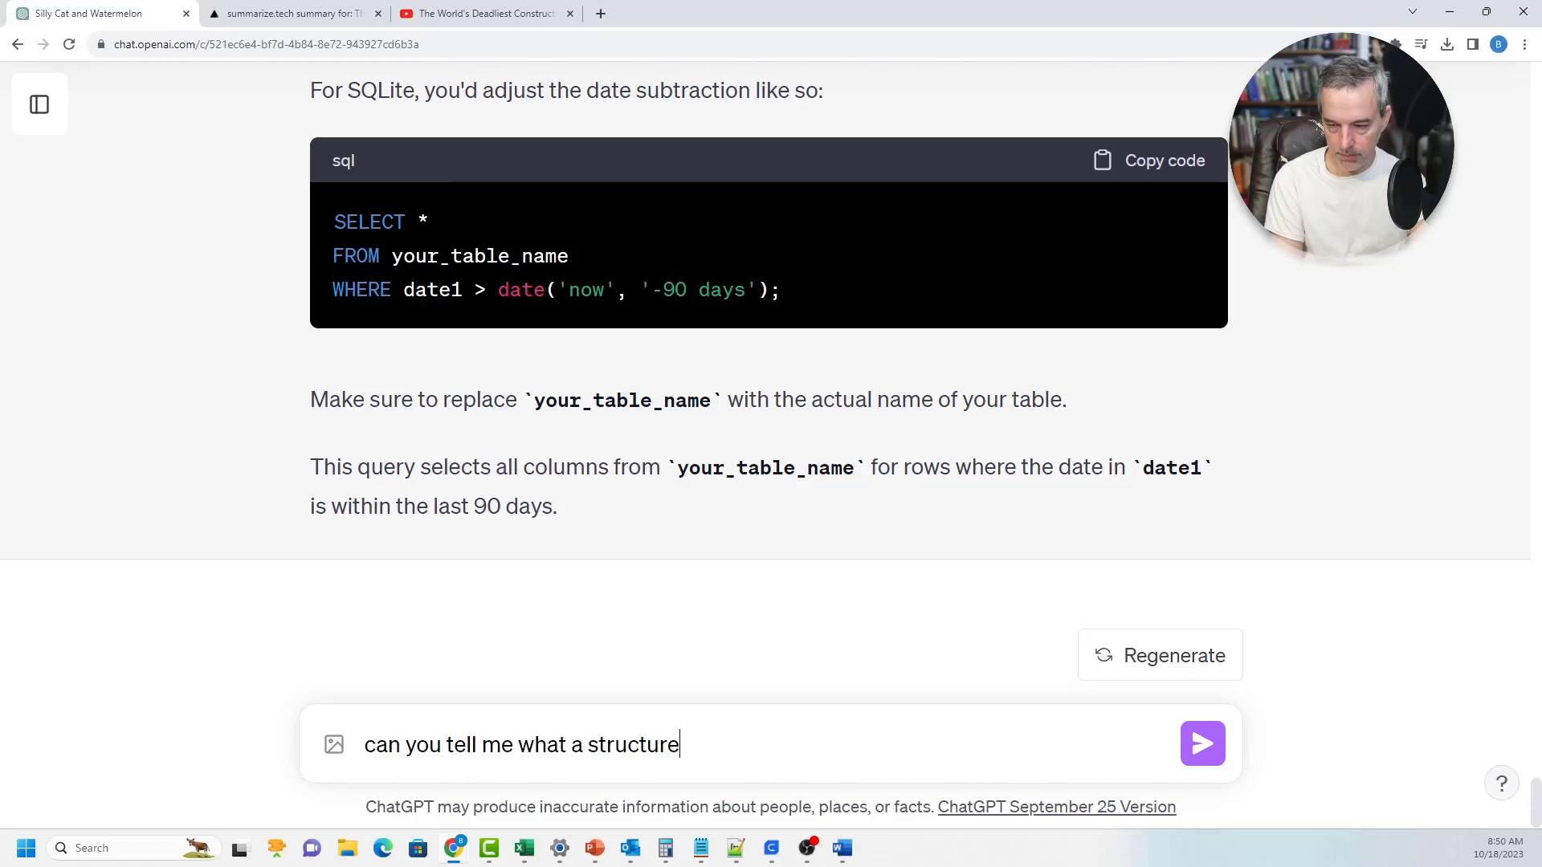
# Ask ChatGPT what the structure in a tree for children is called
pyautogui.write('in a tree is c')
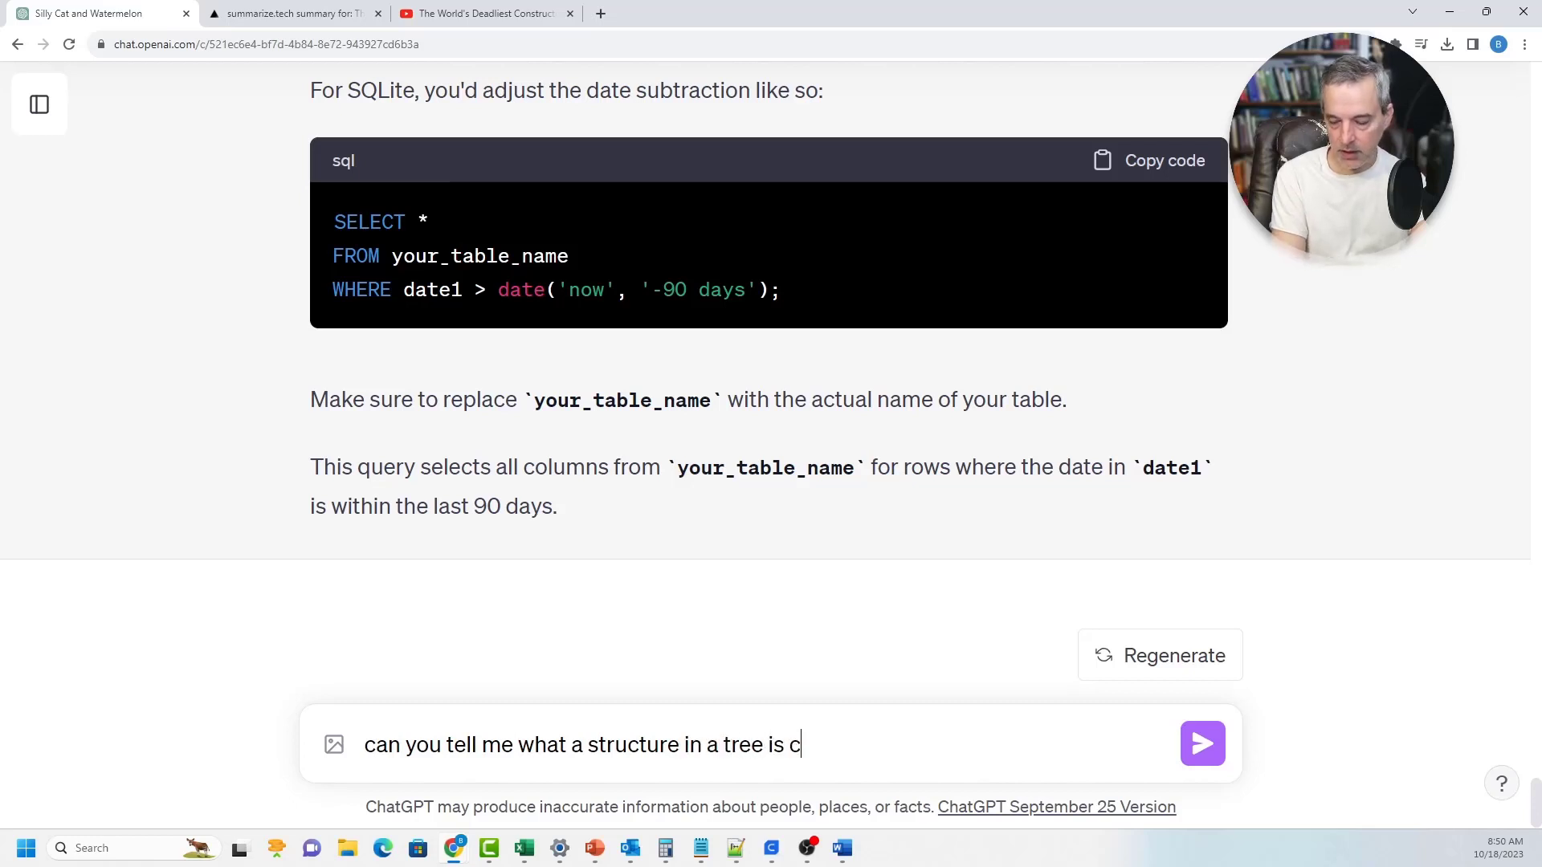
pyautogui.write('alled that child')
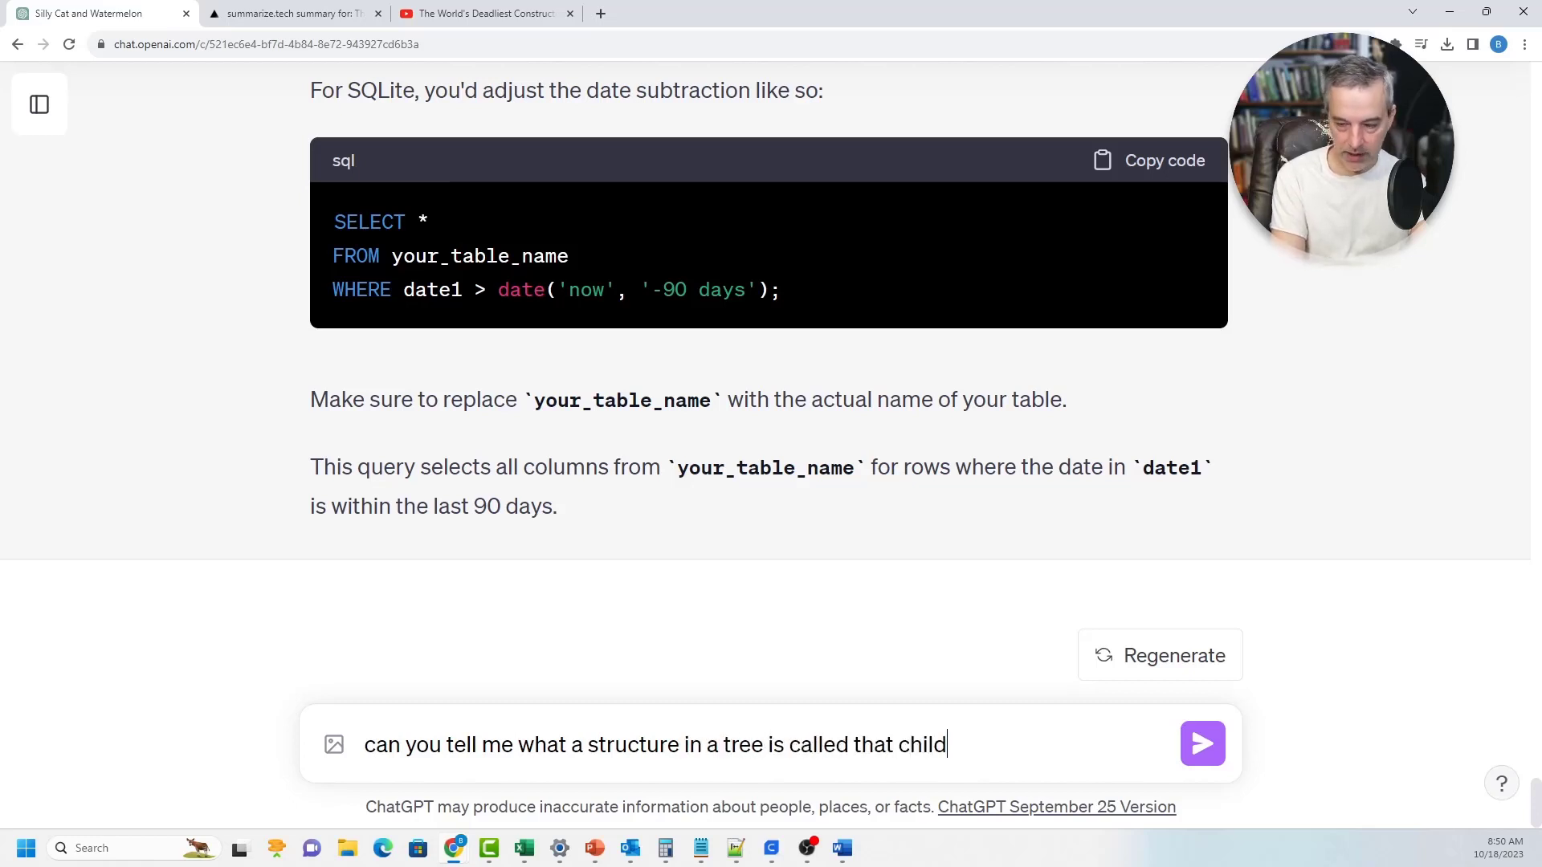
pyautogui.write('ren')
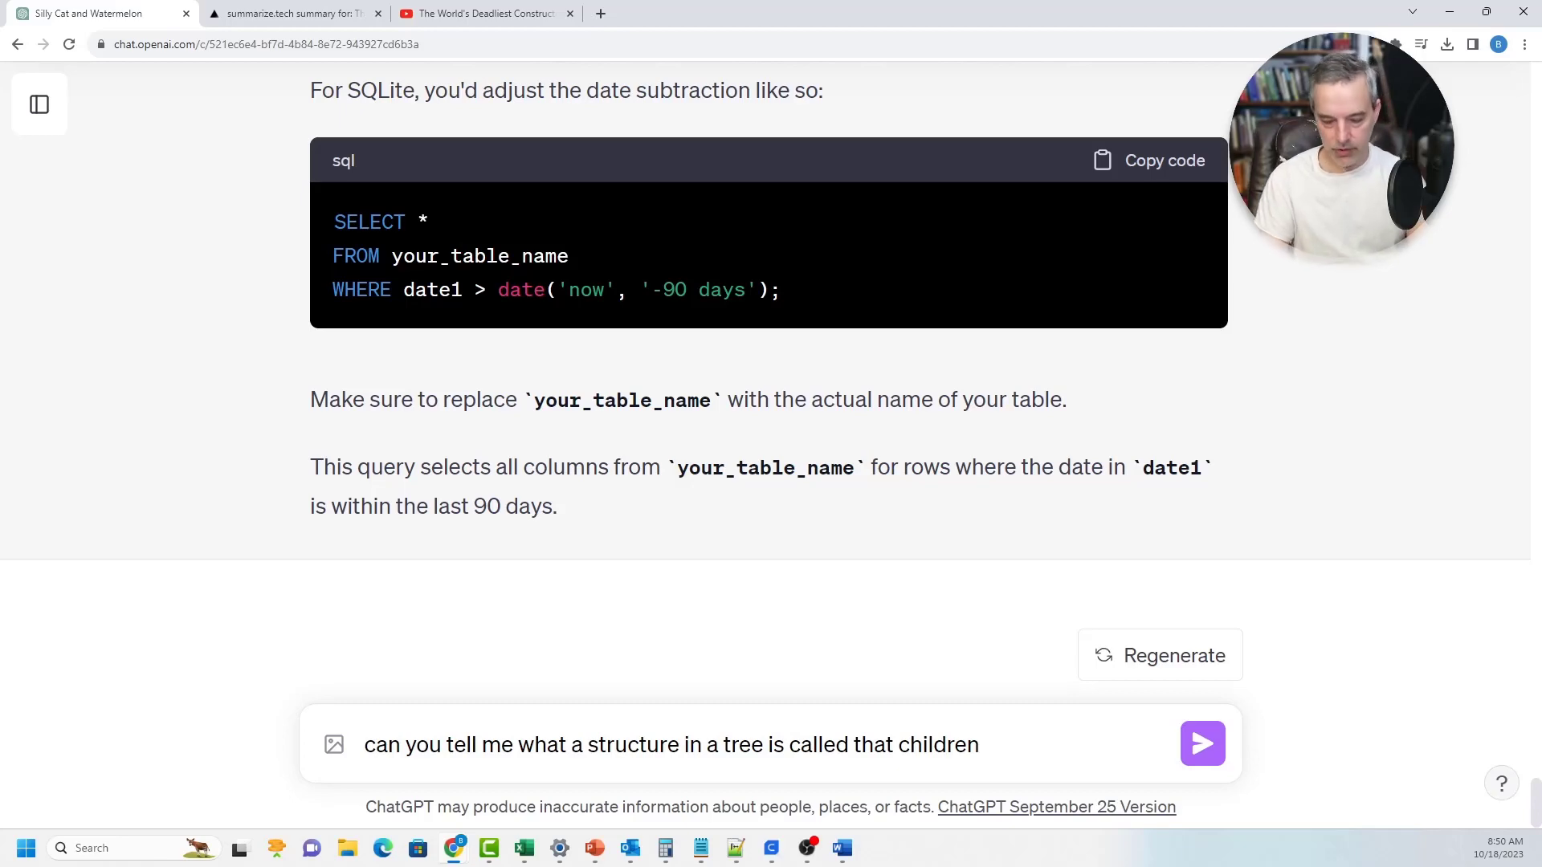
pyautogui.write('?')
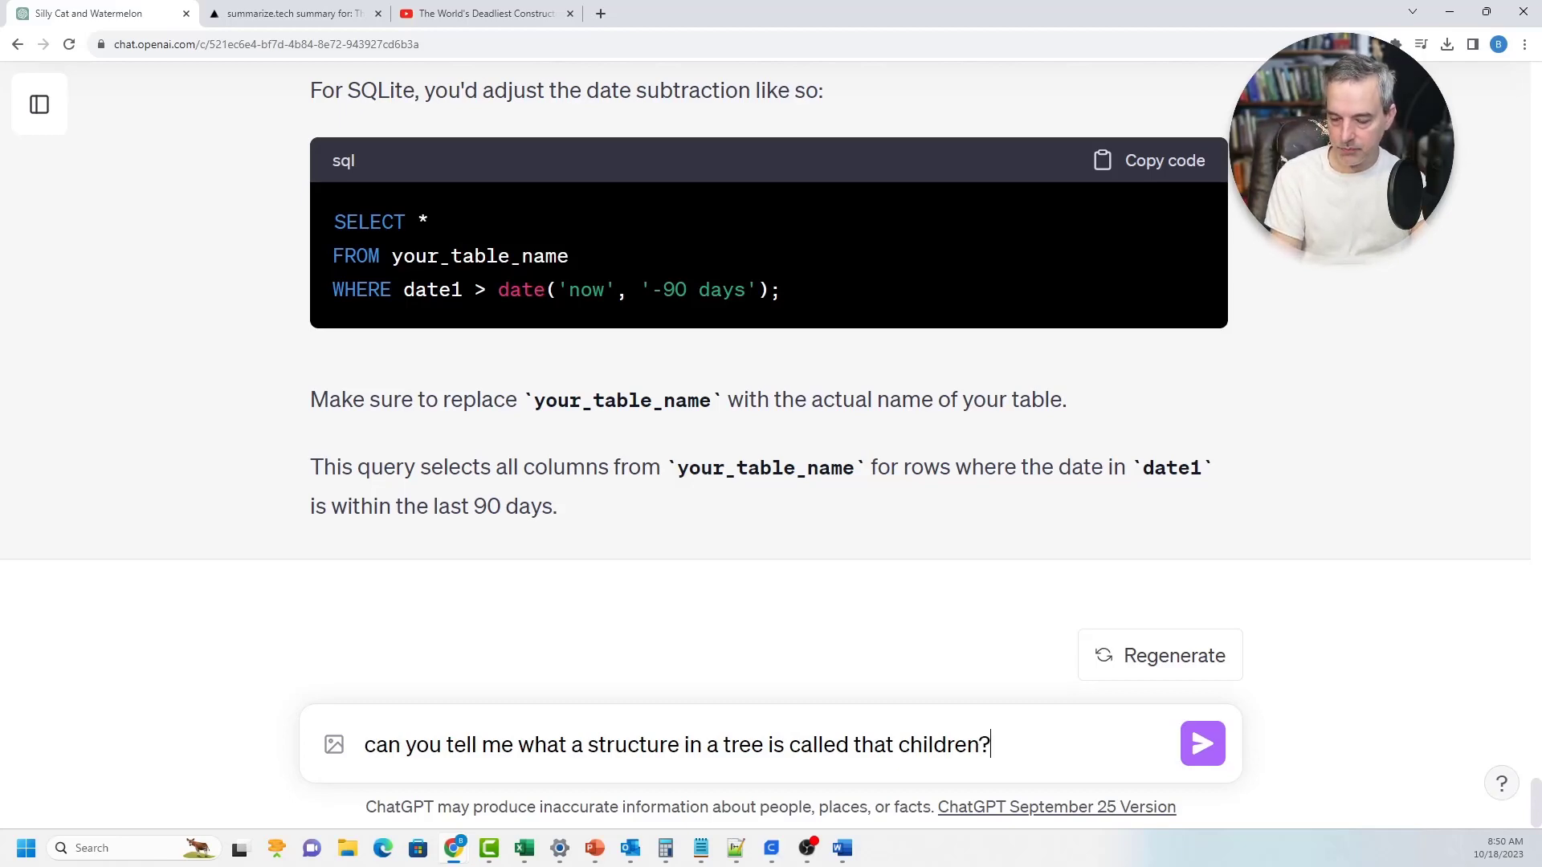
pyautogui.press('Return')
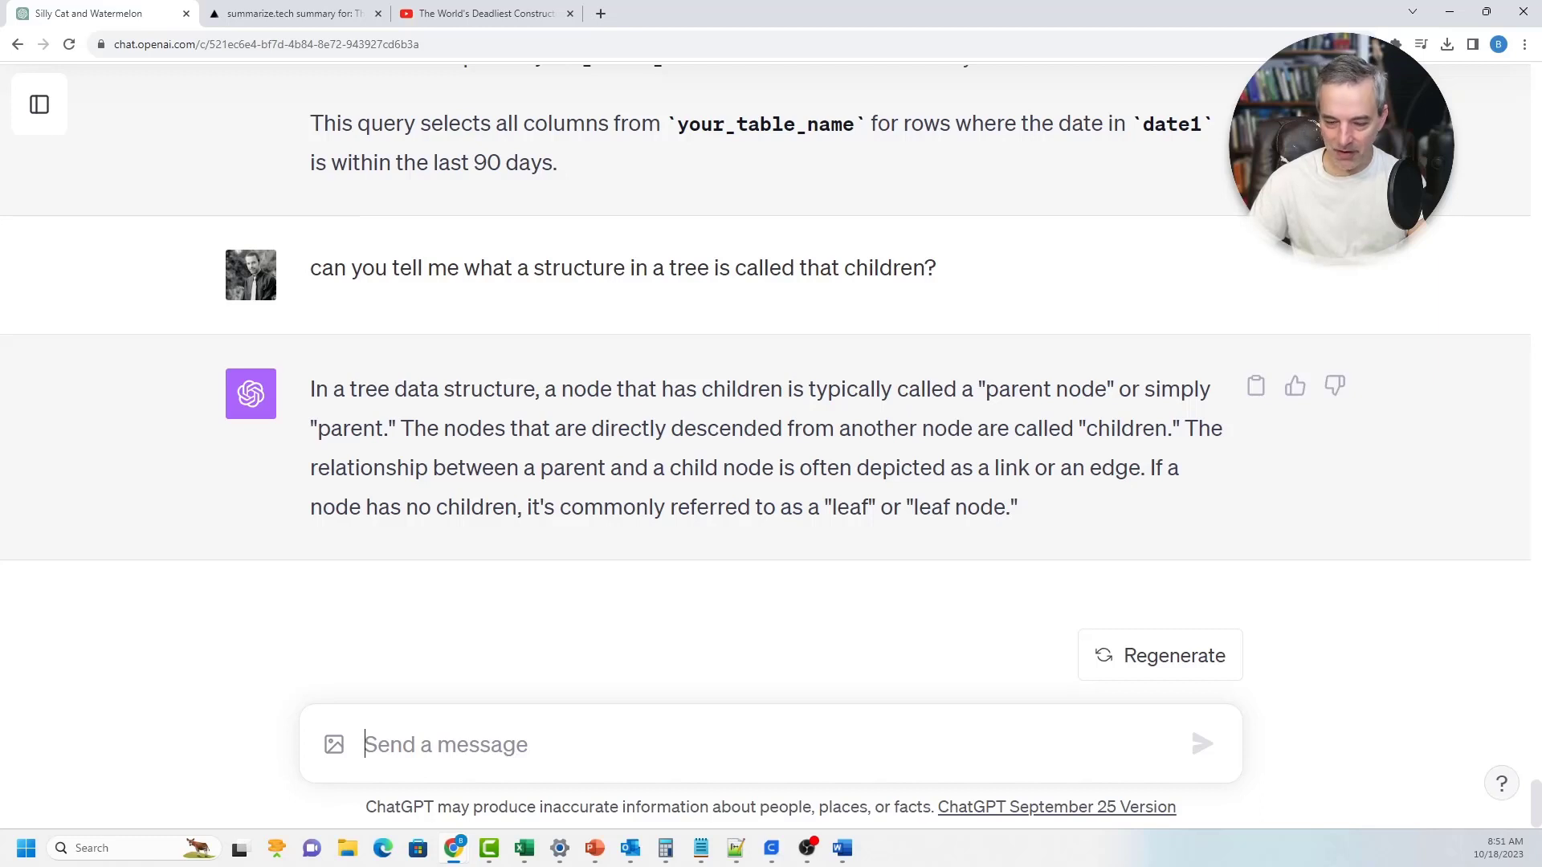
# Clarify you mean real children and the structure they play in outside in a tree
pyautogui.write('no, I am t')
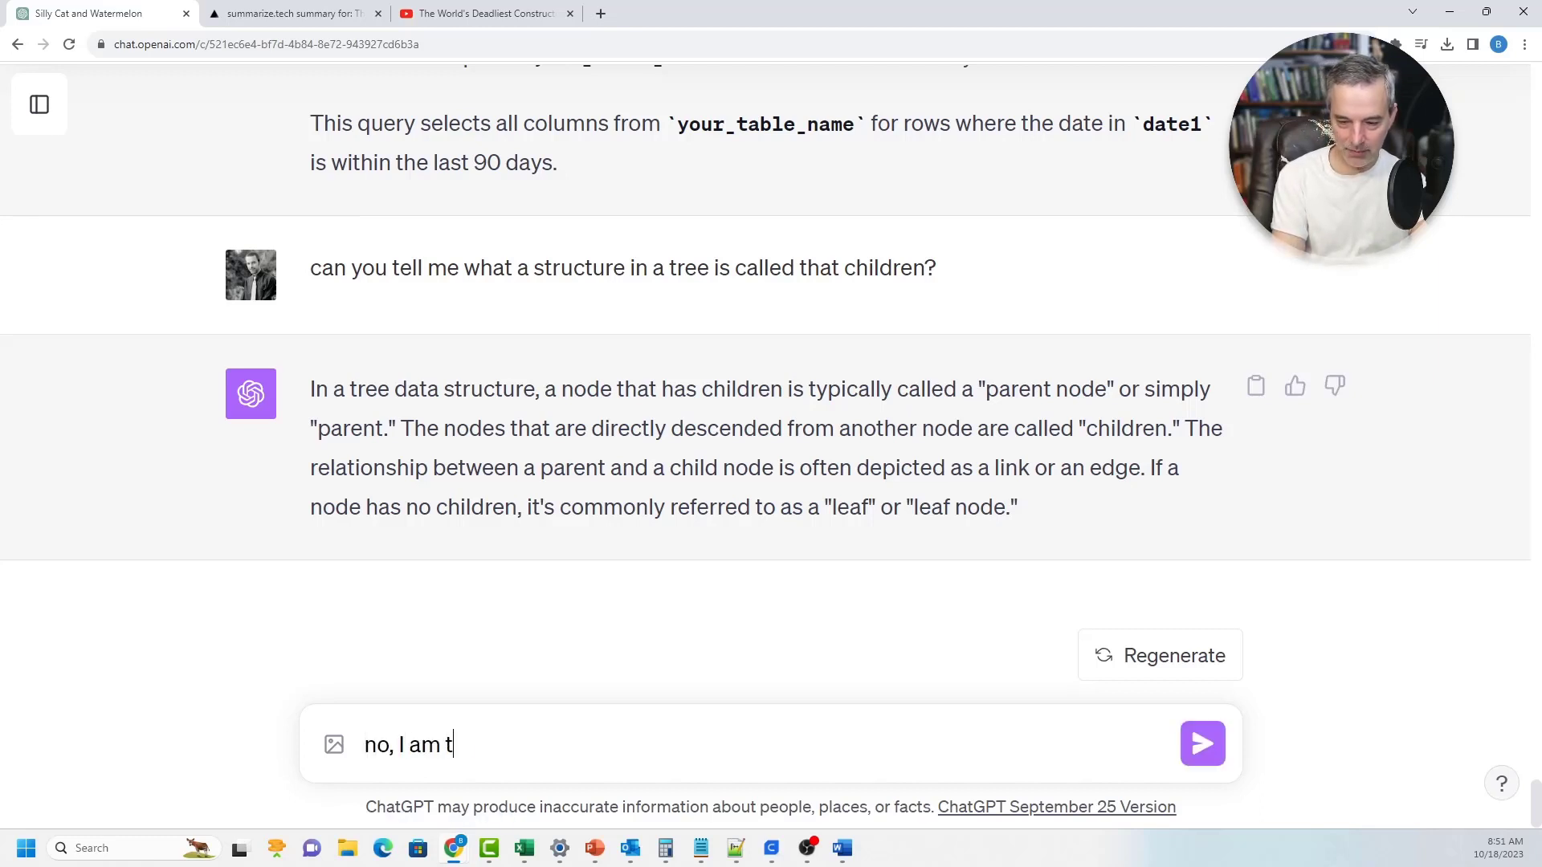
pyautogui.write('alking about')
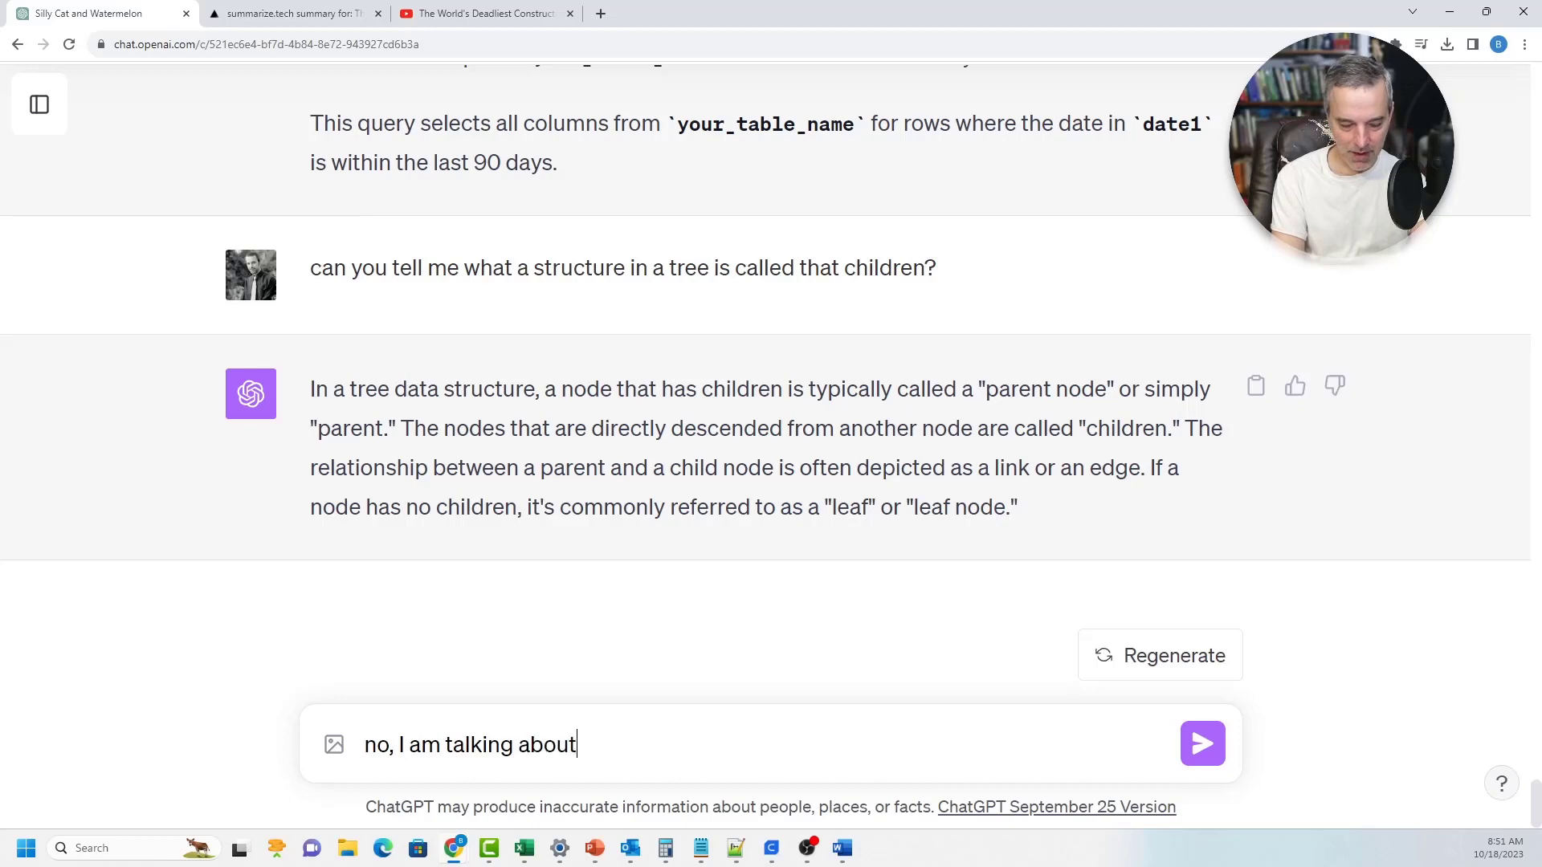
pyautogui.write(' real chh')
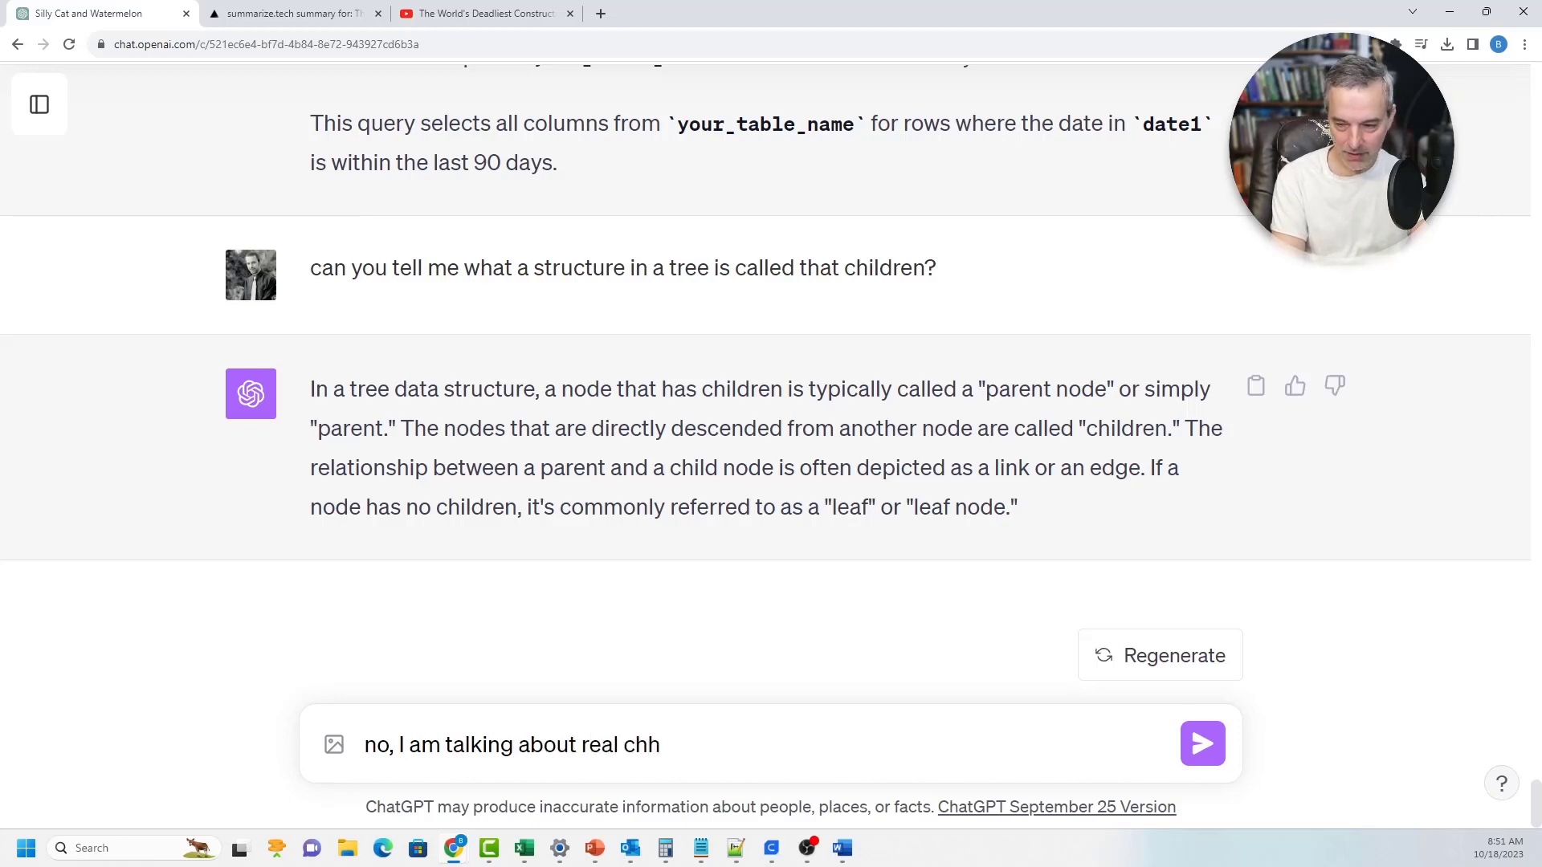
pyautogui.press('BackSpace')
pyautogui.write('ildren the')
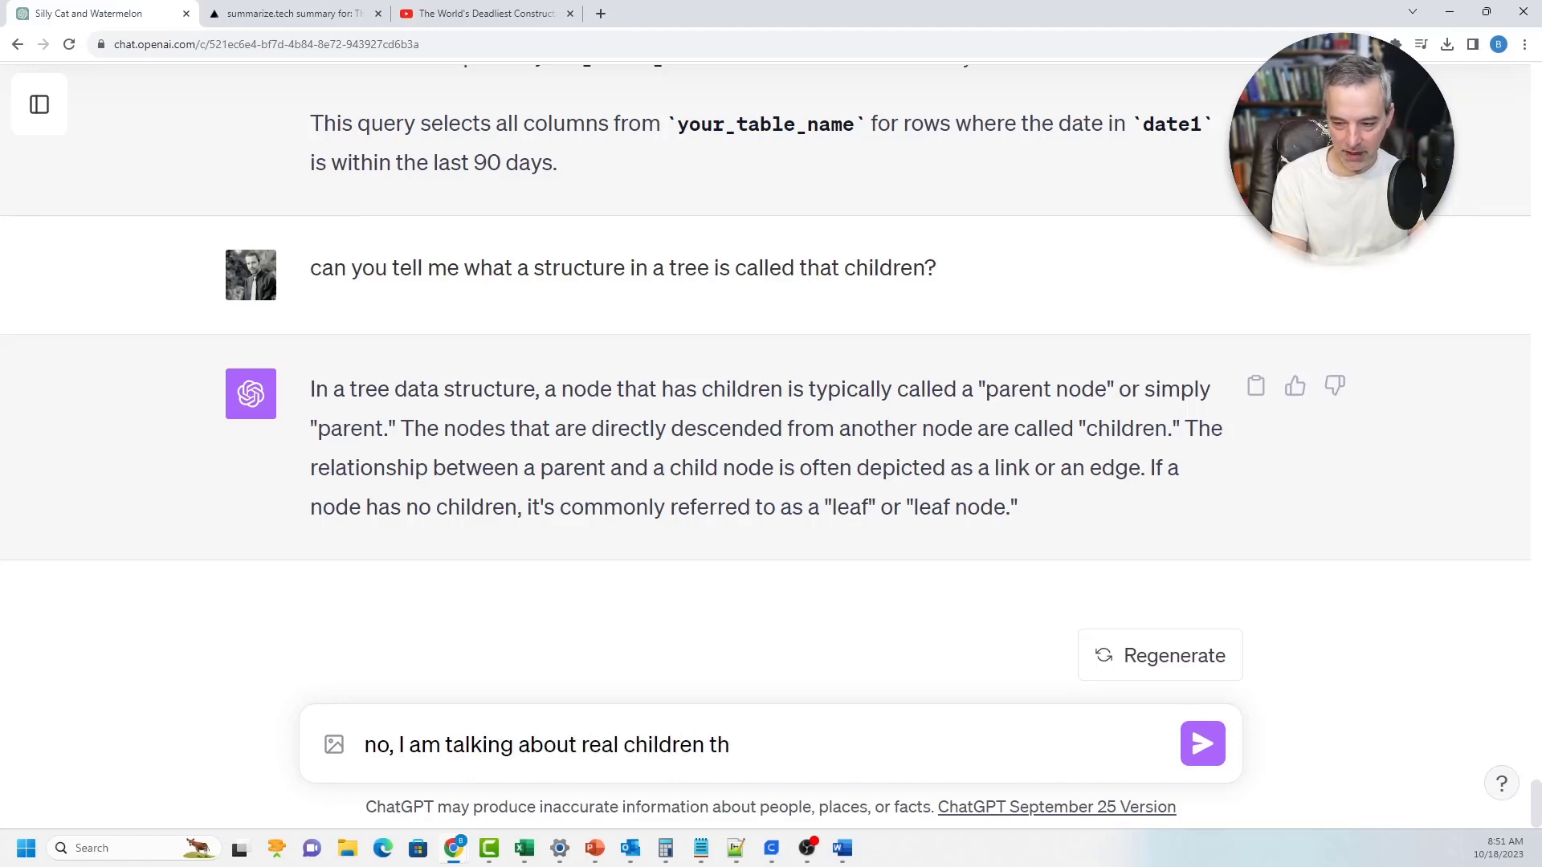
pyautogui.press('BackSpace')
pyautogui.press('BackSpace')
pyautogui.write('and the struct')
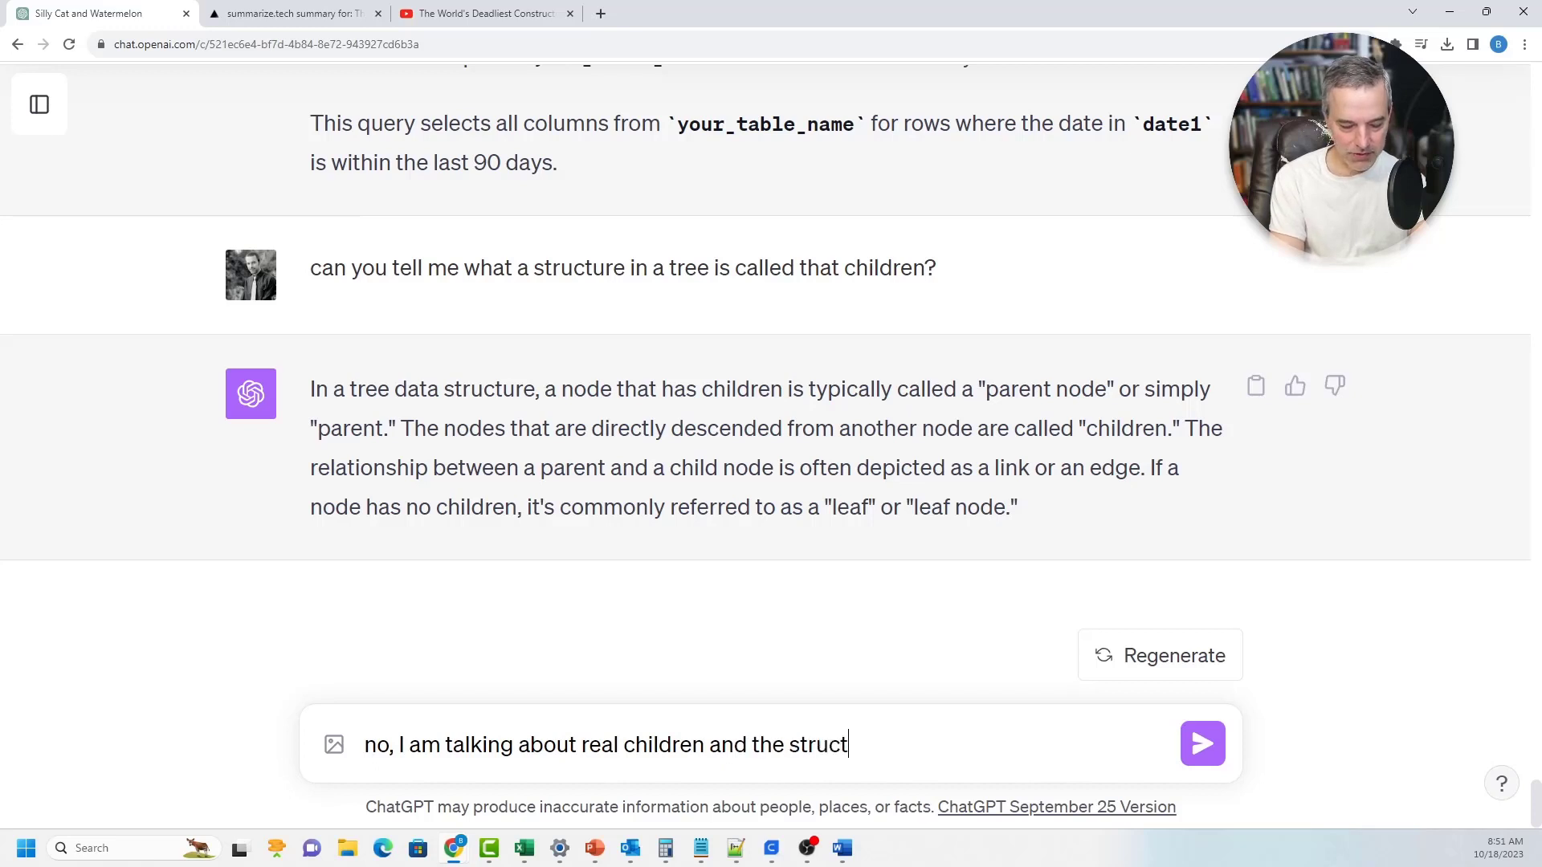
pyautogui.write('ure they play in ')
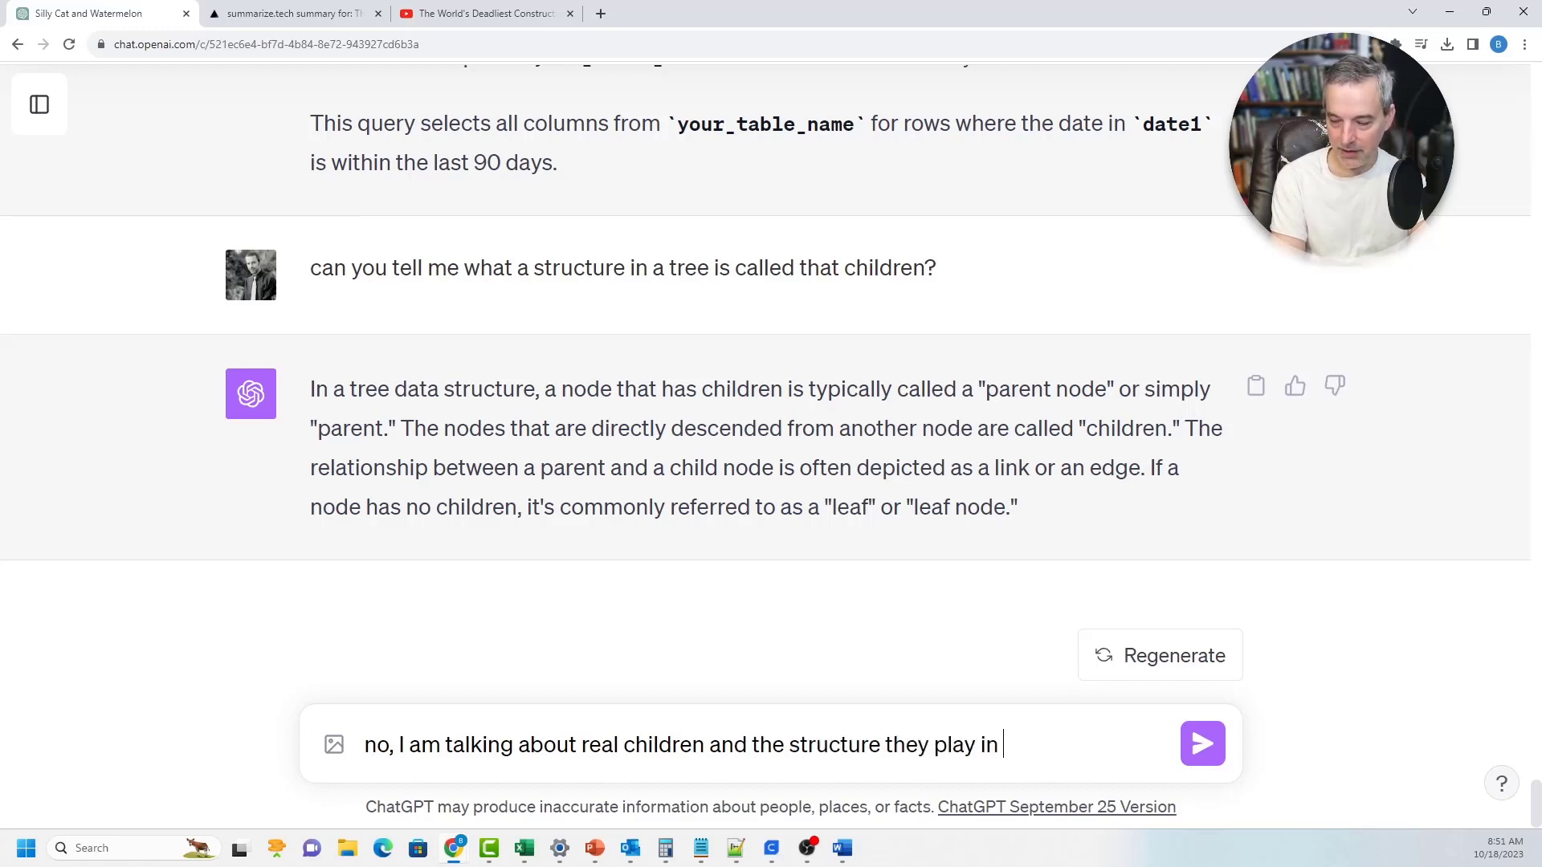
pyautogui.write('outside')
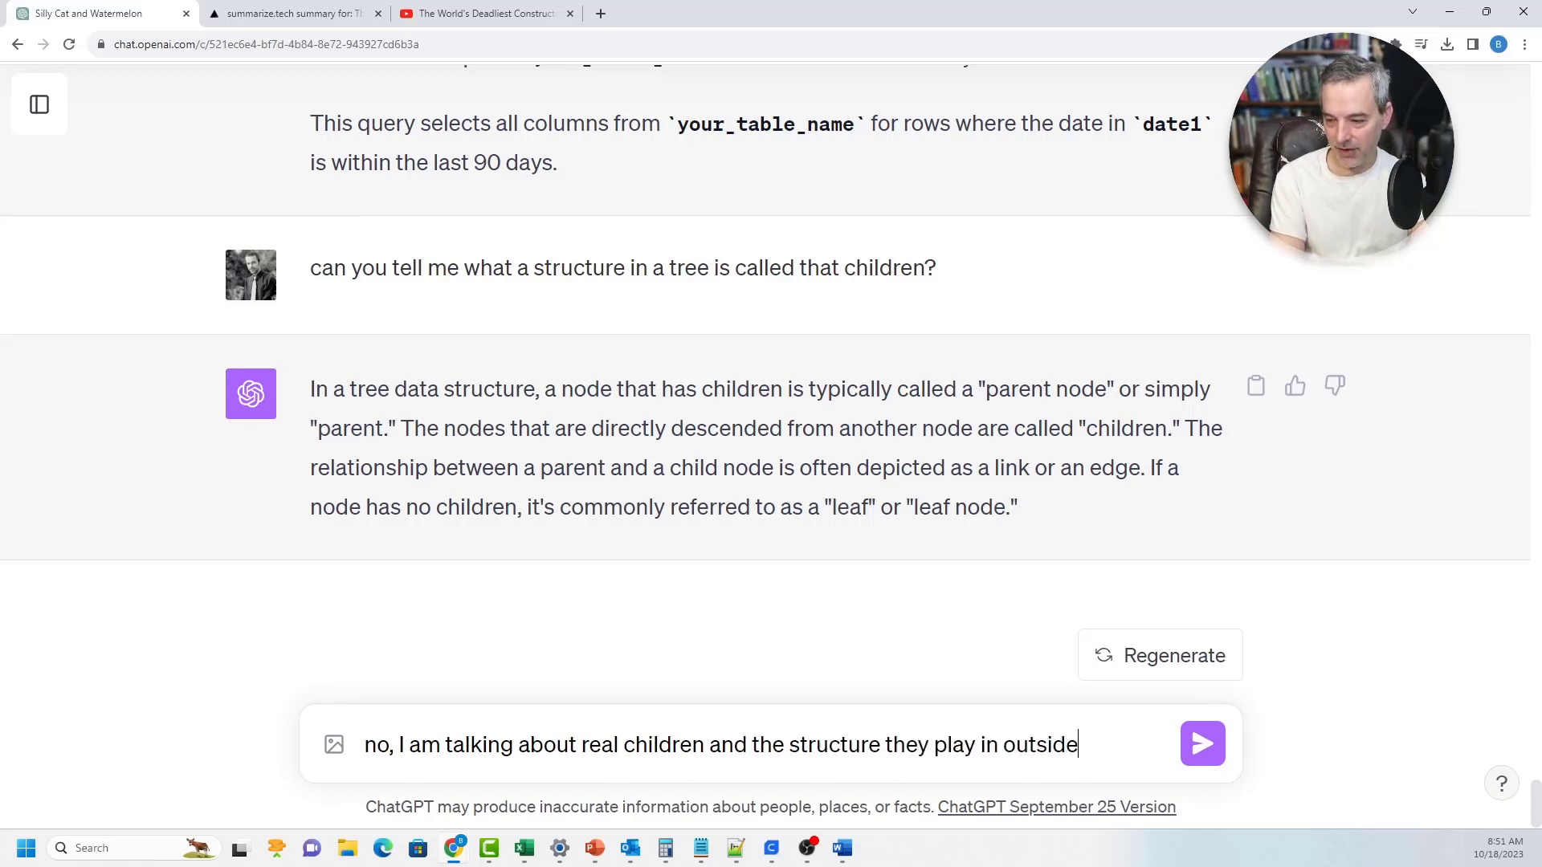
pyautogui.write(' in a tre')
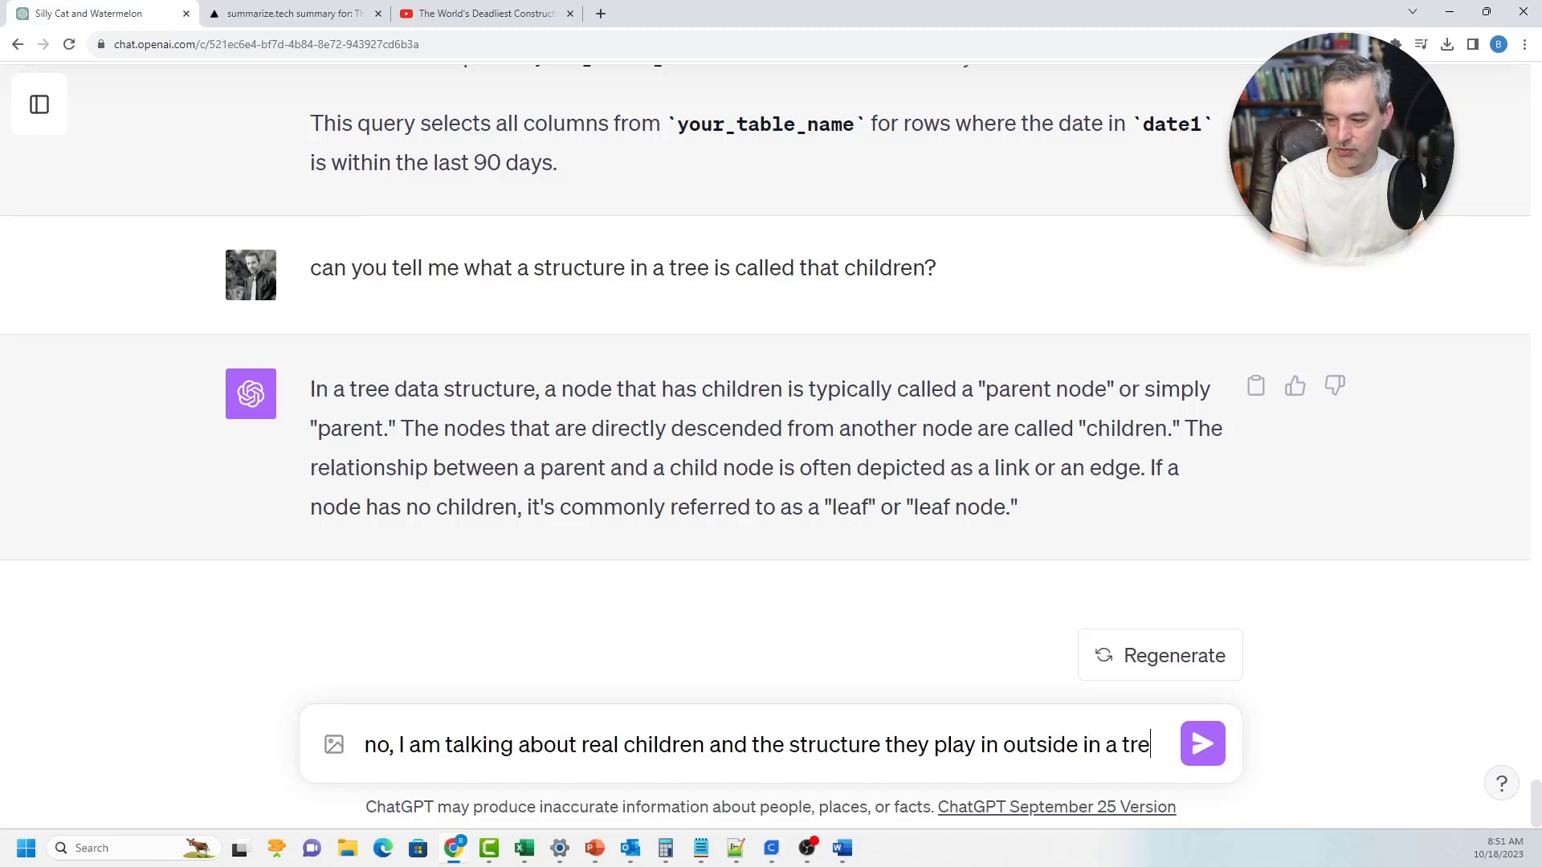
pyautogui.write('e. What is that')
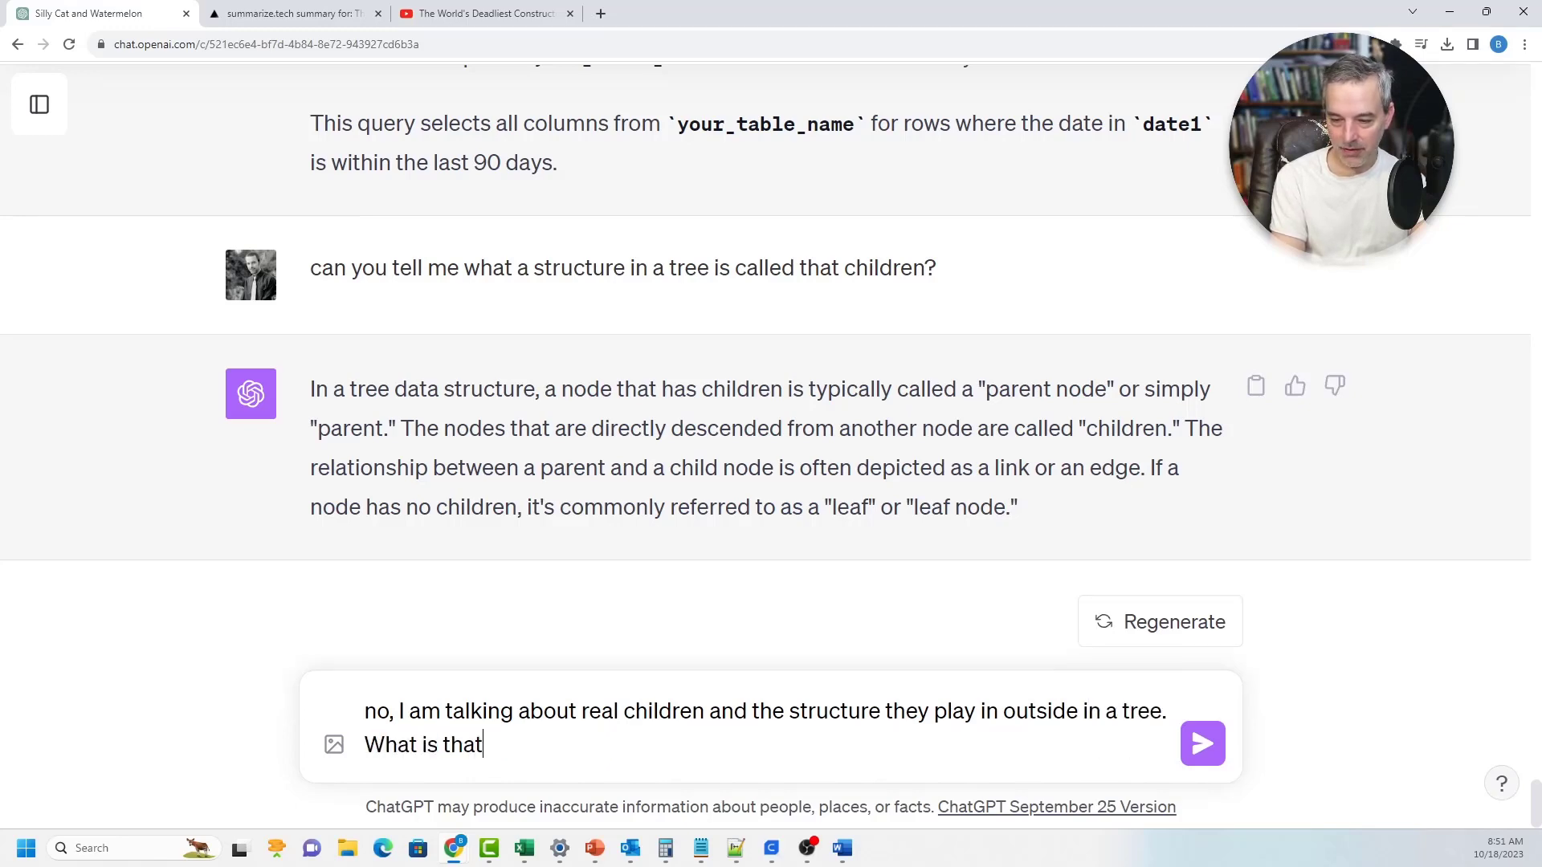
pyautogui.write(' called?')
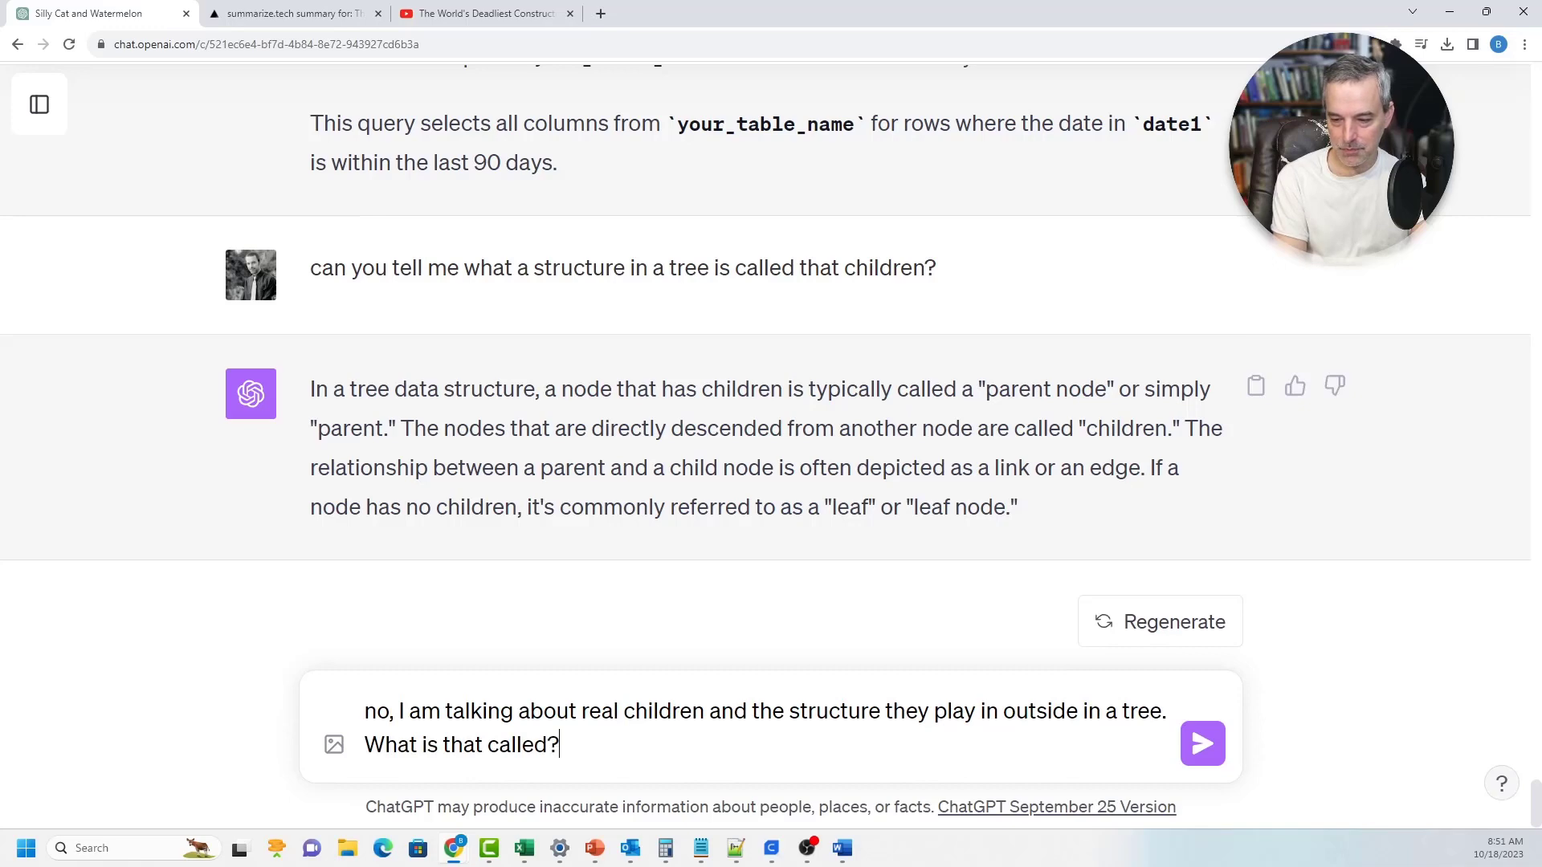
pyautogui.press('Return')
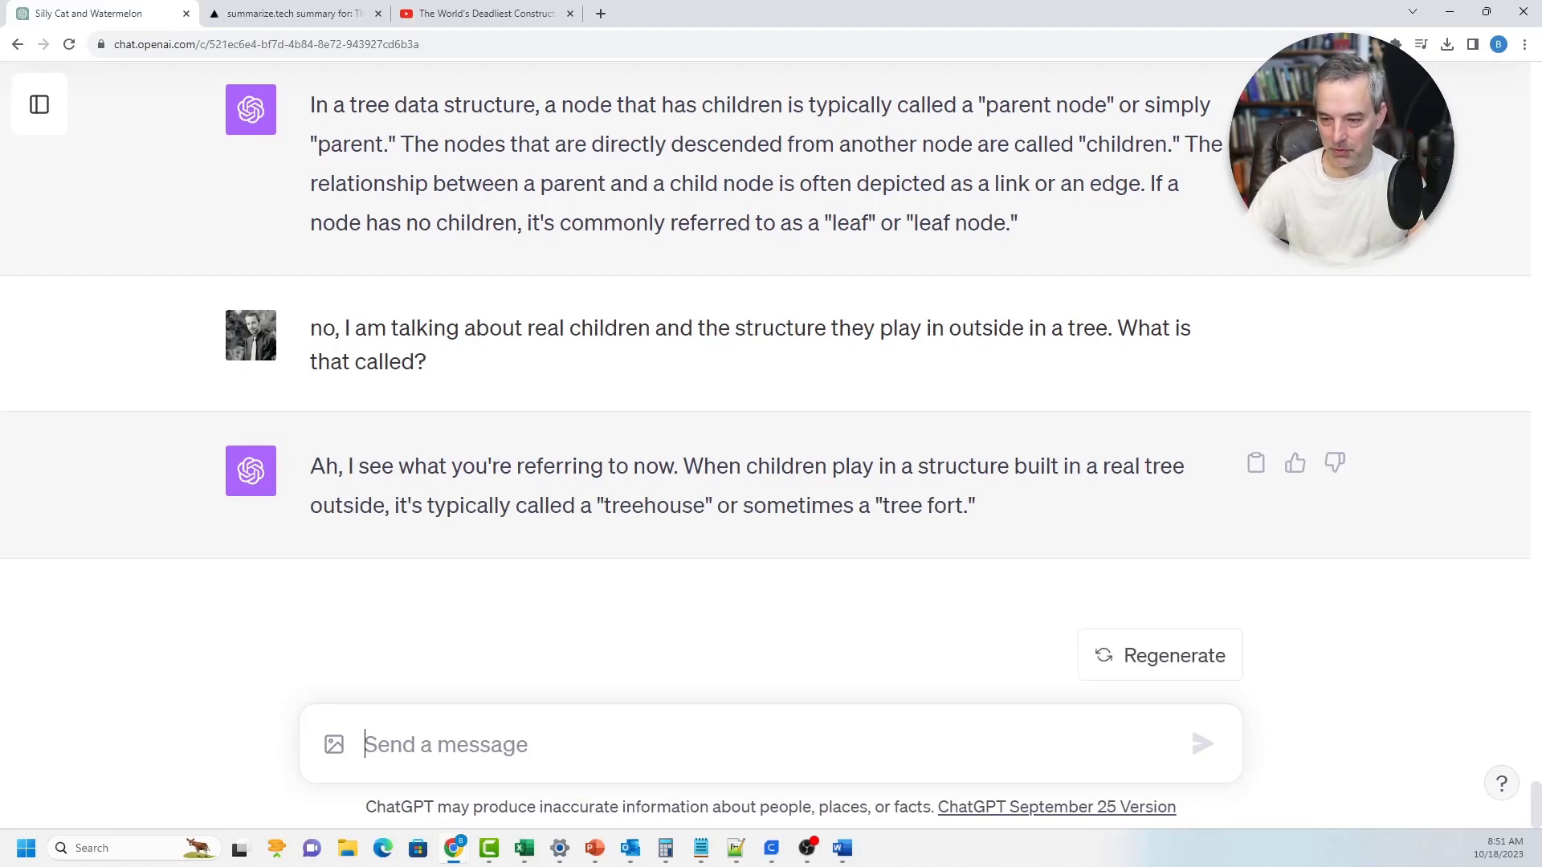
# Highlight the real-tree phrase and the terms 'treehouse' and 'tree fort' in the reply
pyautogui.moveTo(682, 466); pyautogui.dragTo(385, 505)
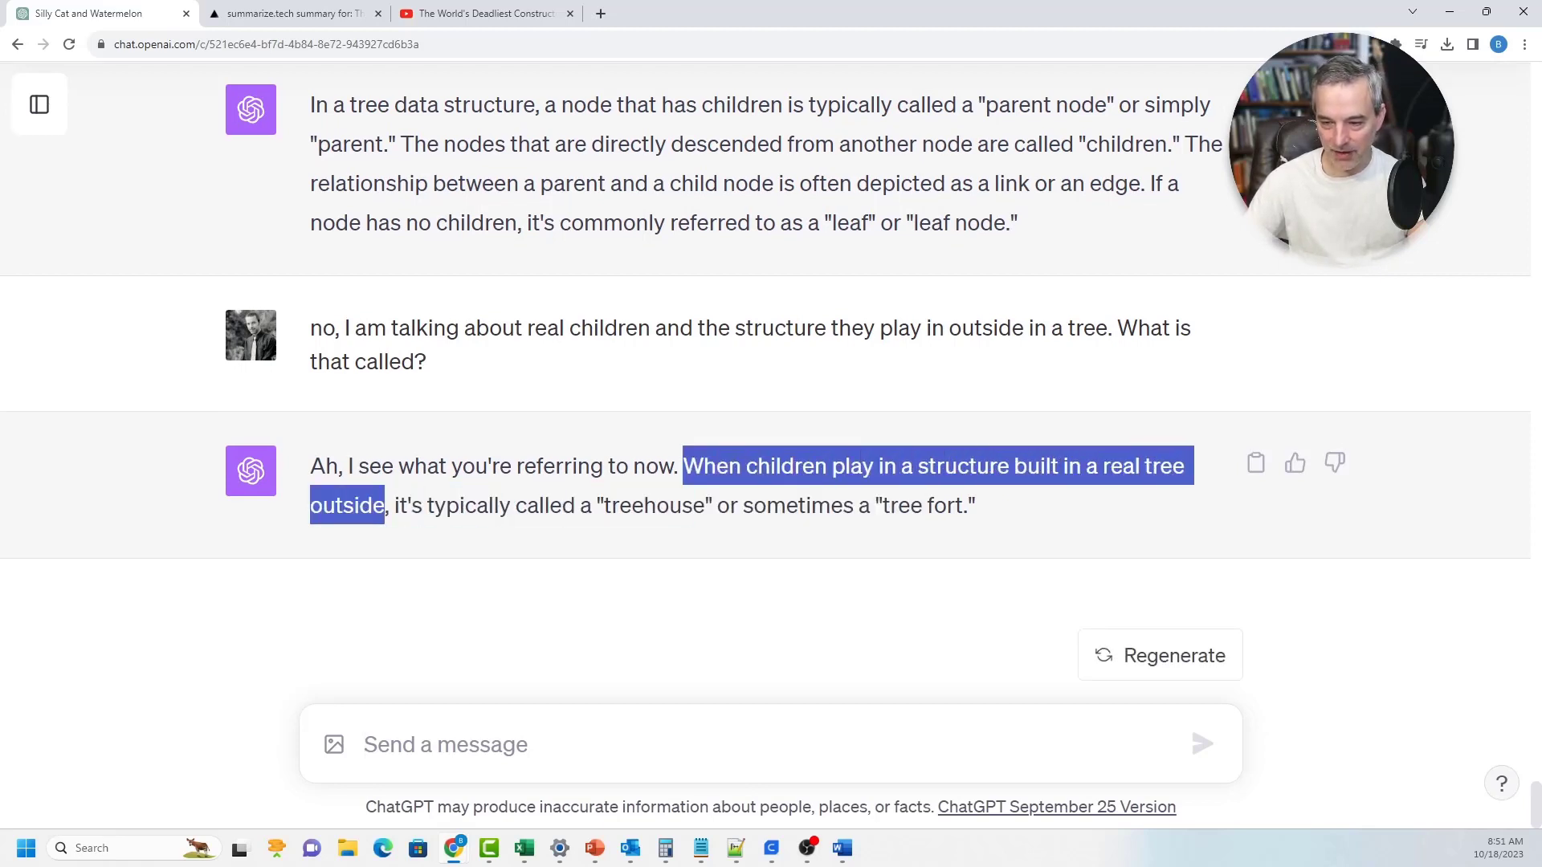
pyautogui.moveTo(593, 505); pyautogui.dragTo(705, 505)
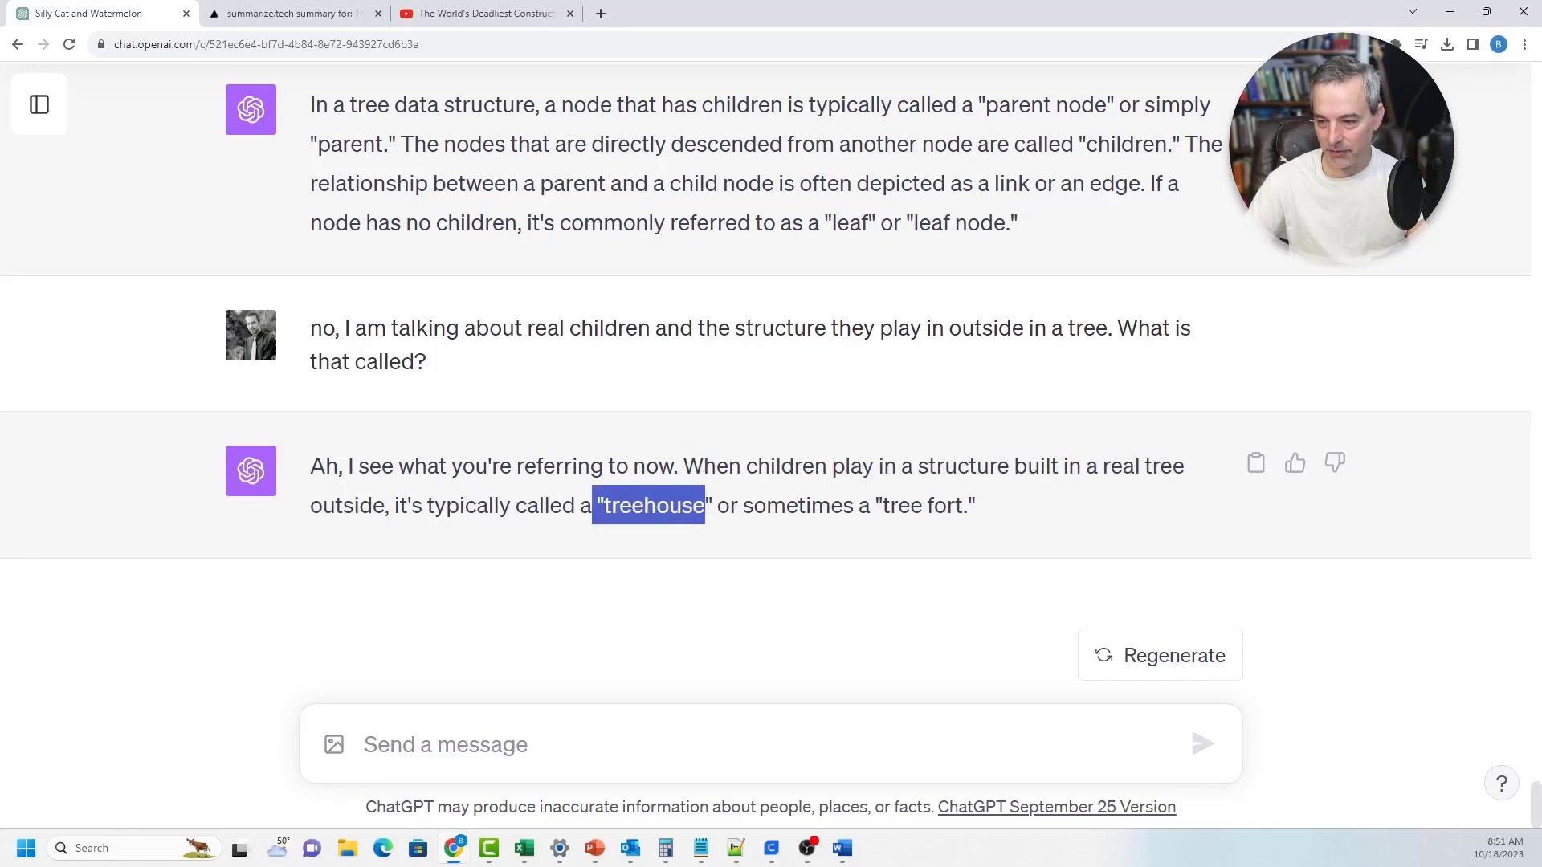
pyautogui.moveTo(876, 505); pyautogui.dragTo(968, 505)
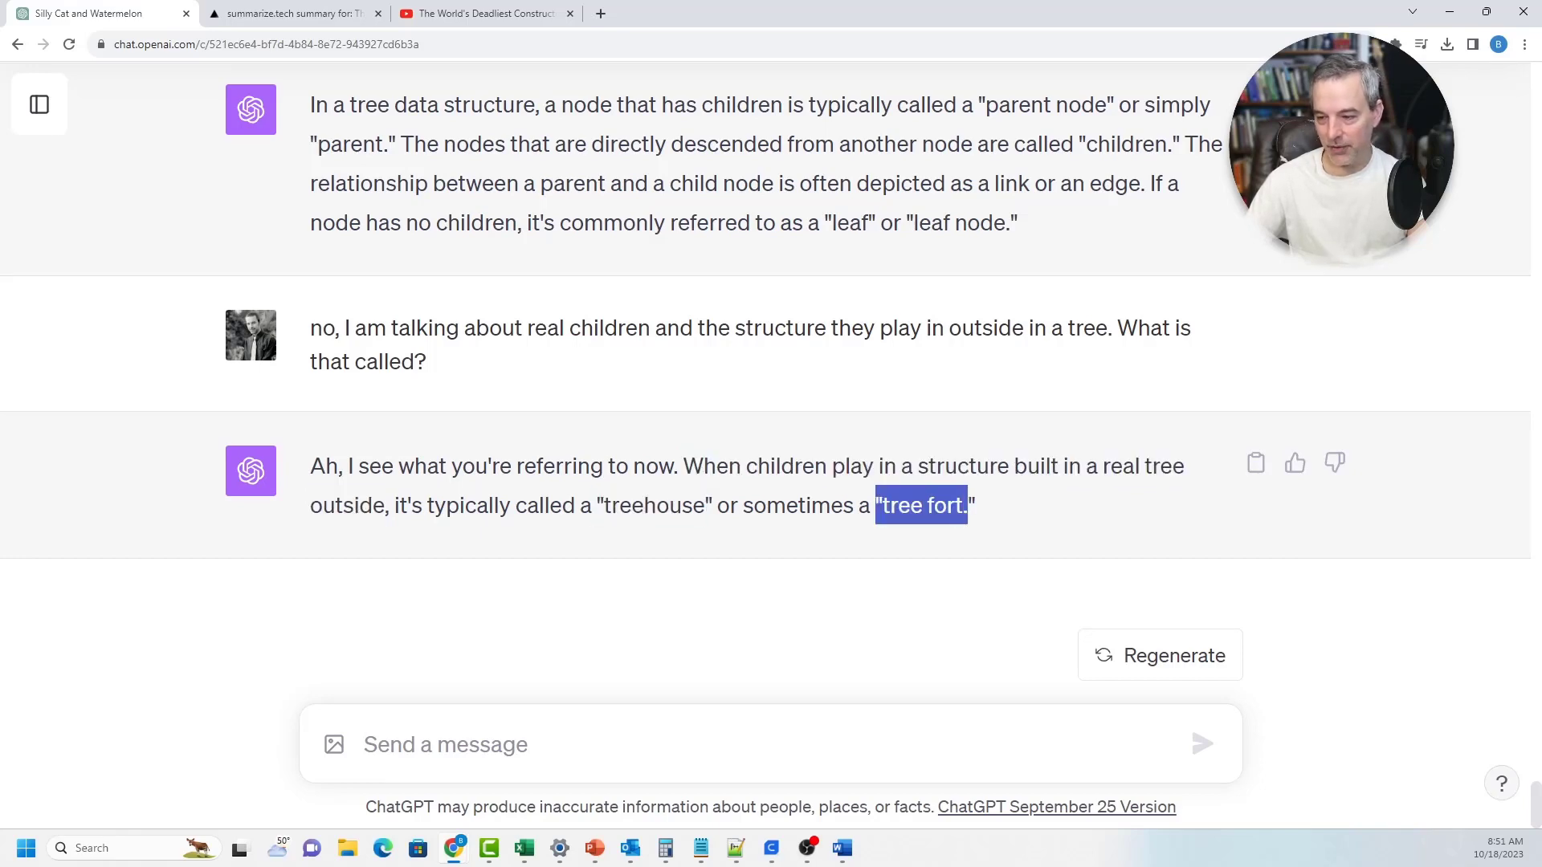
# Ask ChatGPT 'can you tell me how to build a treehouse?'
pyautogui.click(364, 744)
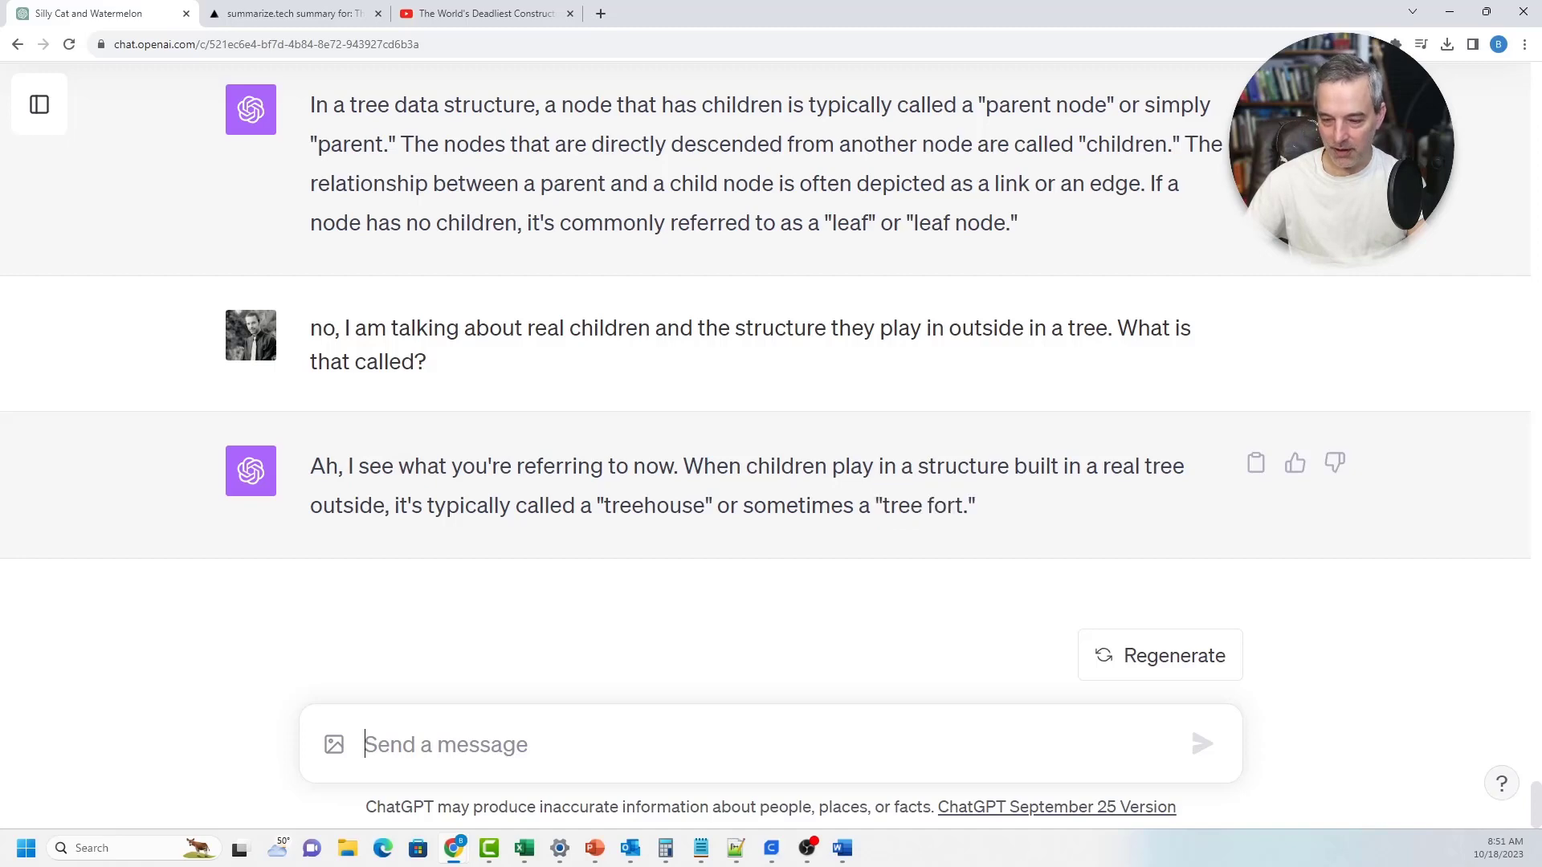
pyautogui.write('can you tell')
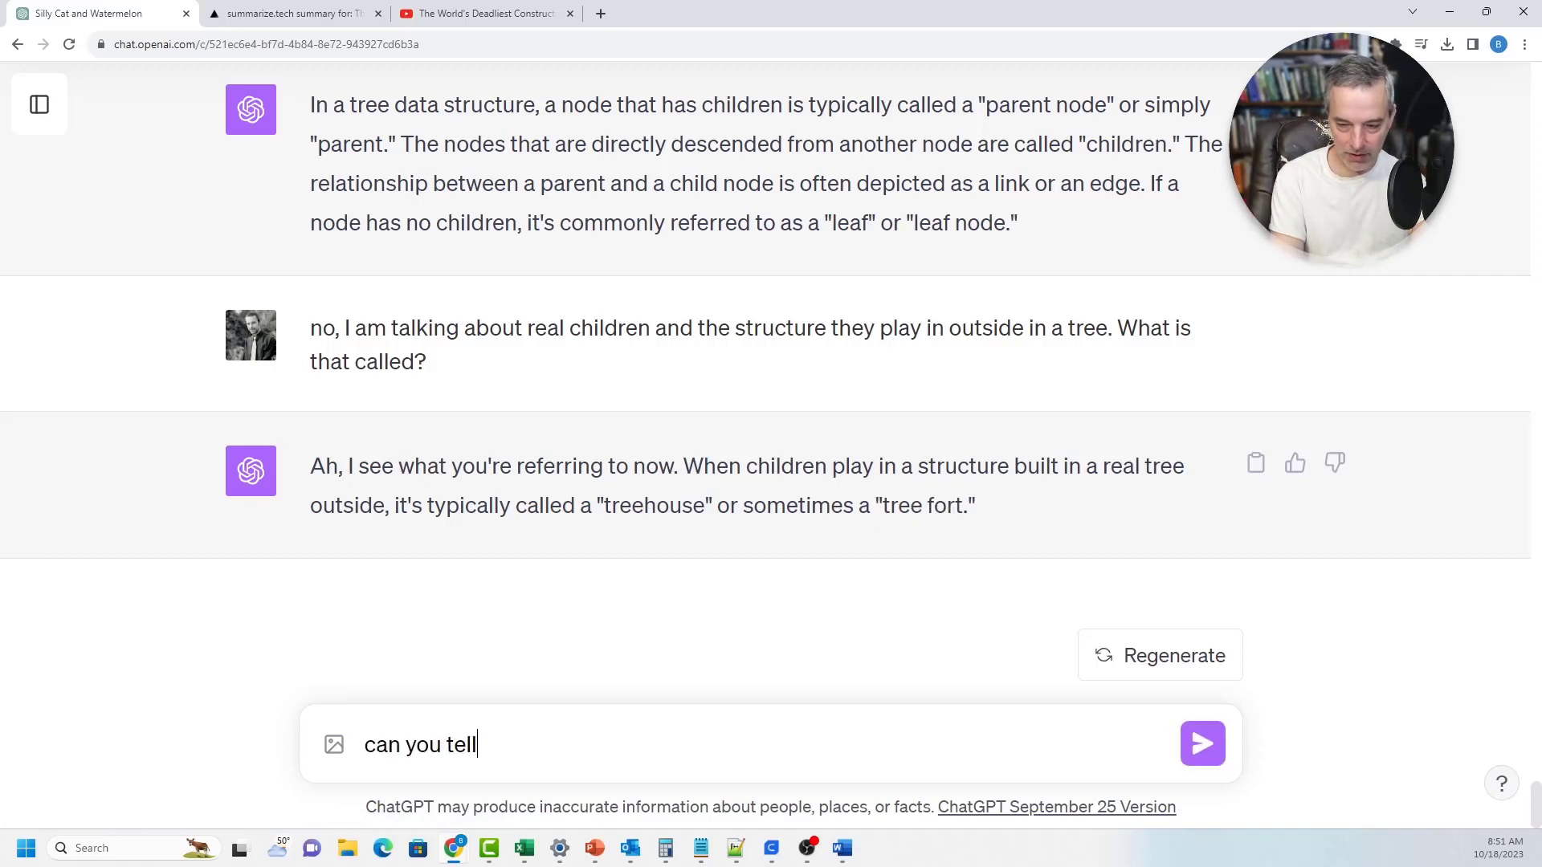
pyautogui.write(' me how to bu')
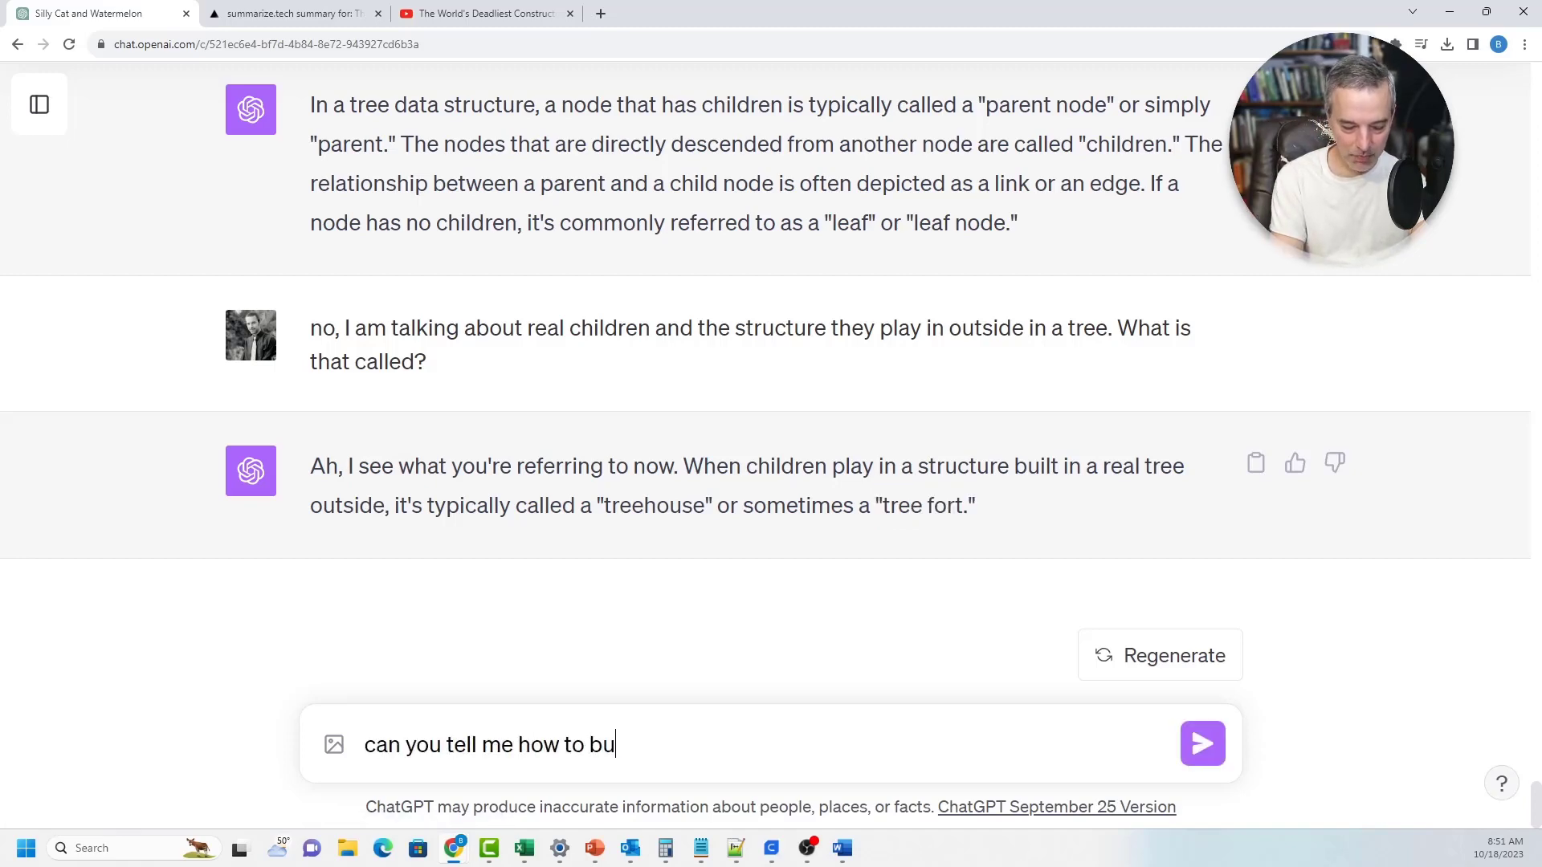
pyautogui.write('ild a tree')
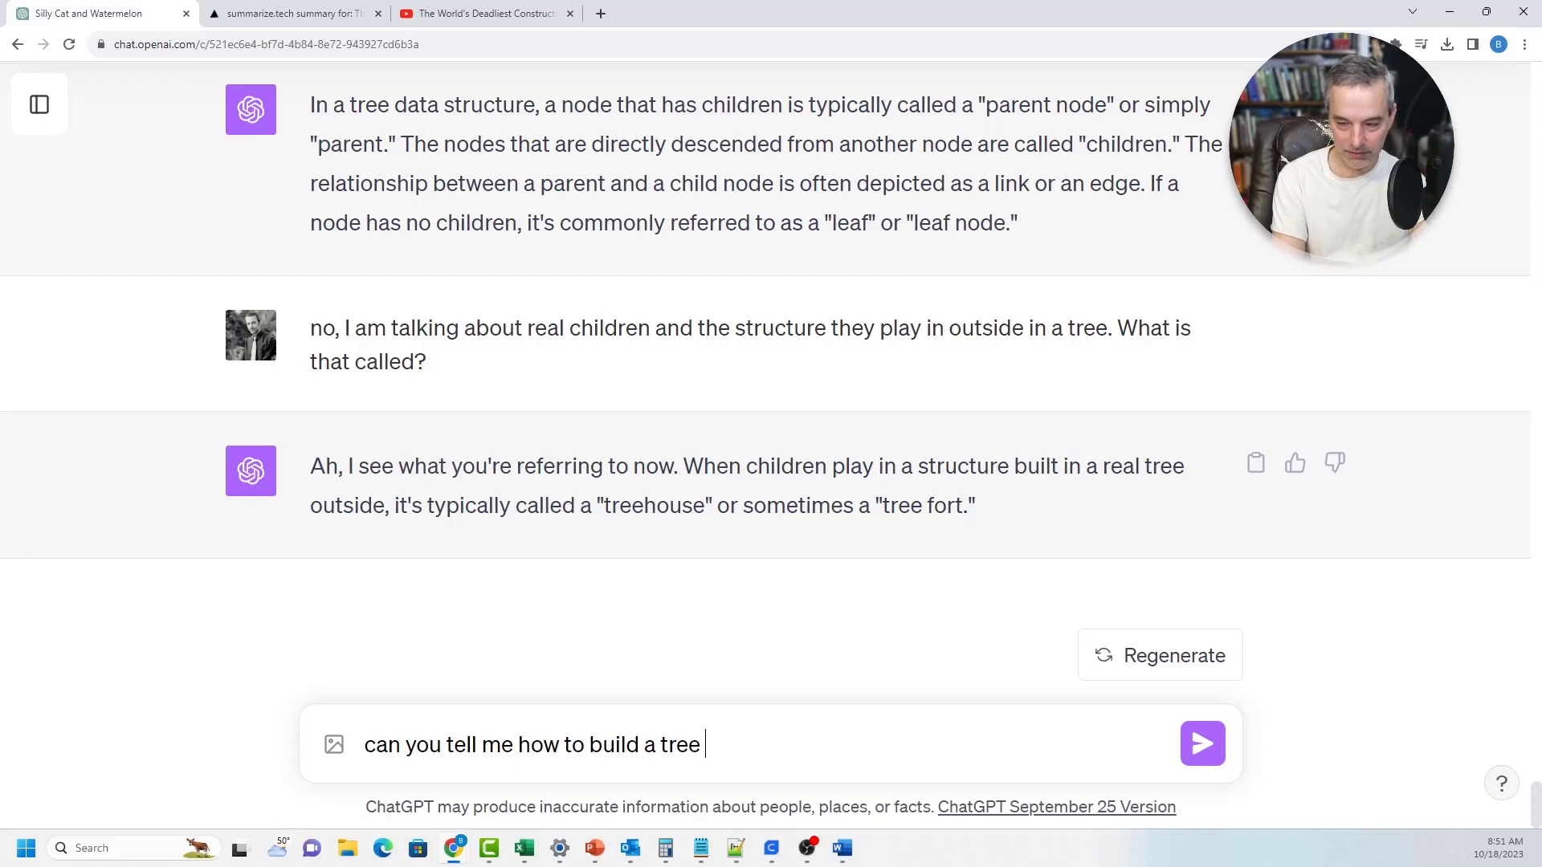
pyautogui.write('house?')
pyautogui.press('Return')
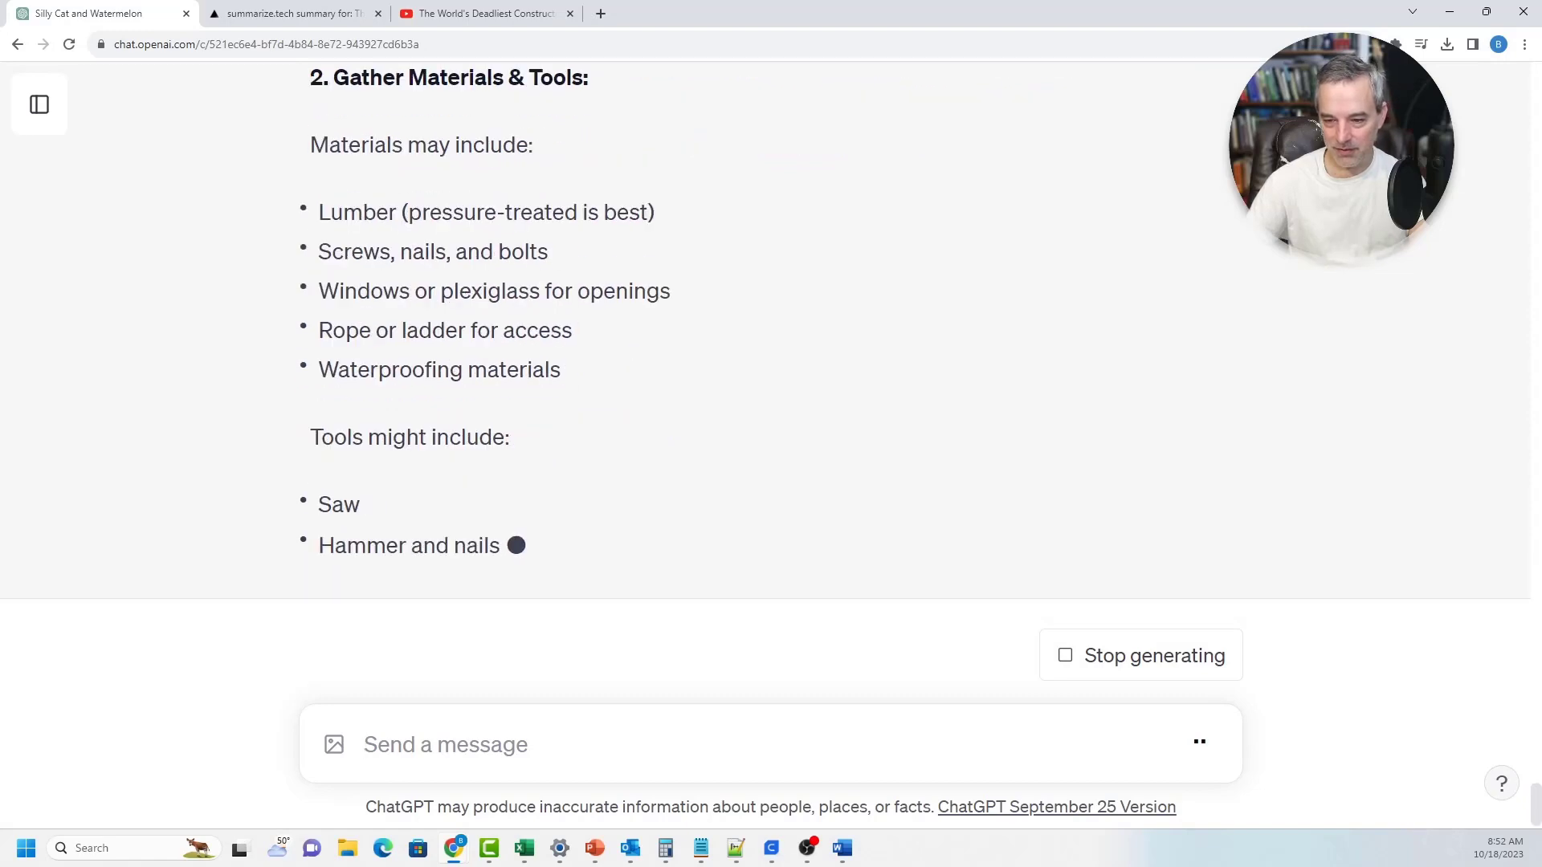
# Review earlier answers, highlighting the tree data structure reply, then return to the guide's end
pyautogui.scroll(6, 763, 401)
pyautogui.scroll(5, 762, 401)
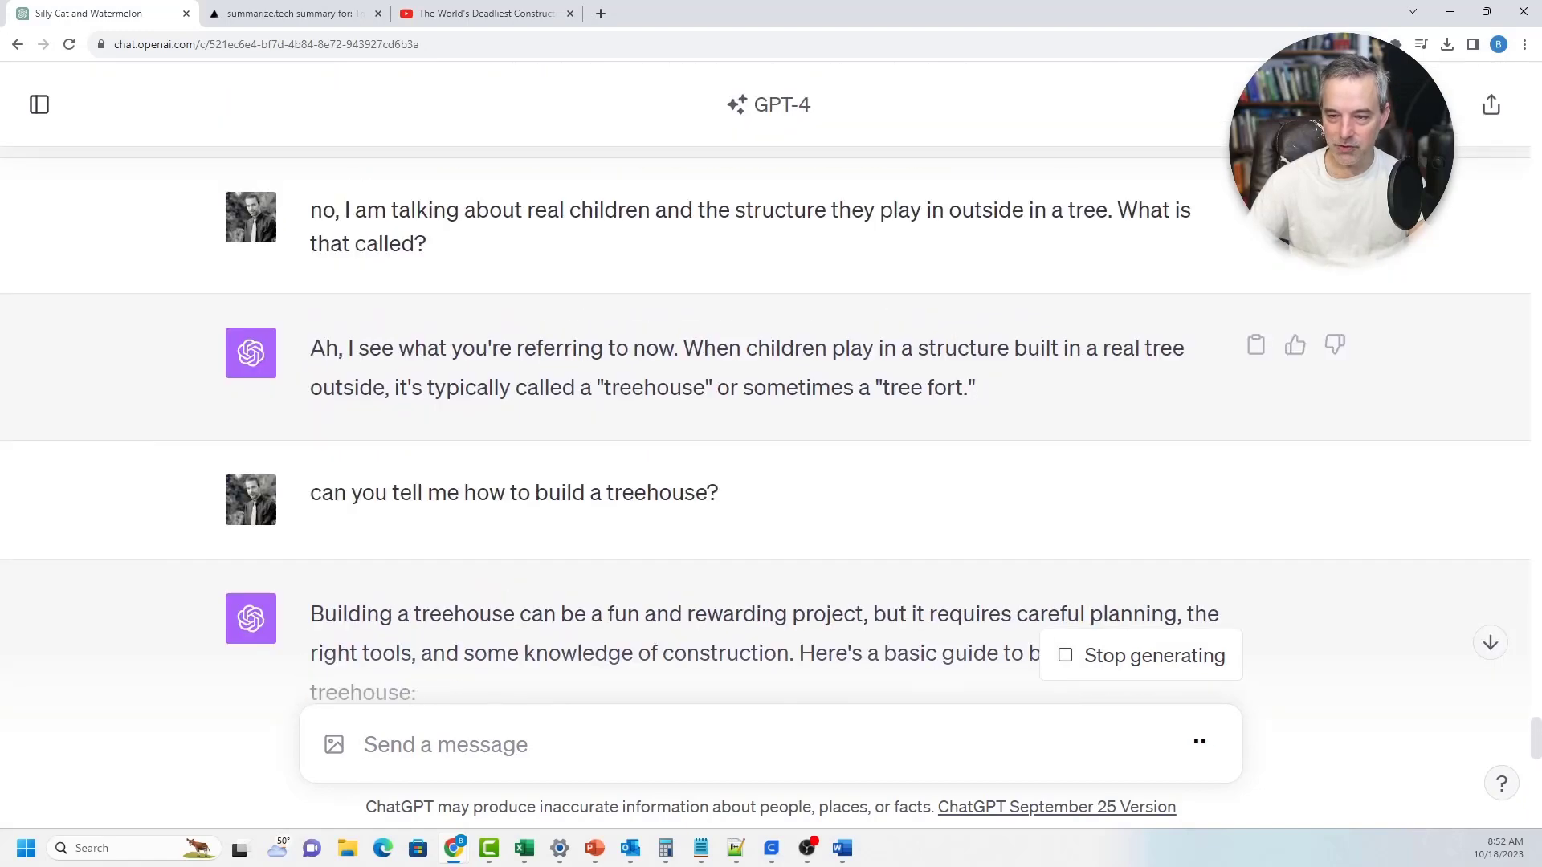
pyautogui.scroll(4, 763, 401)
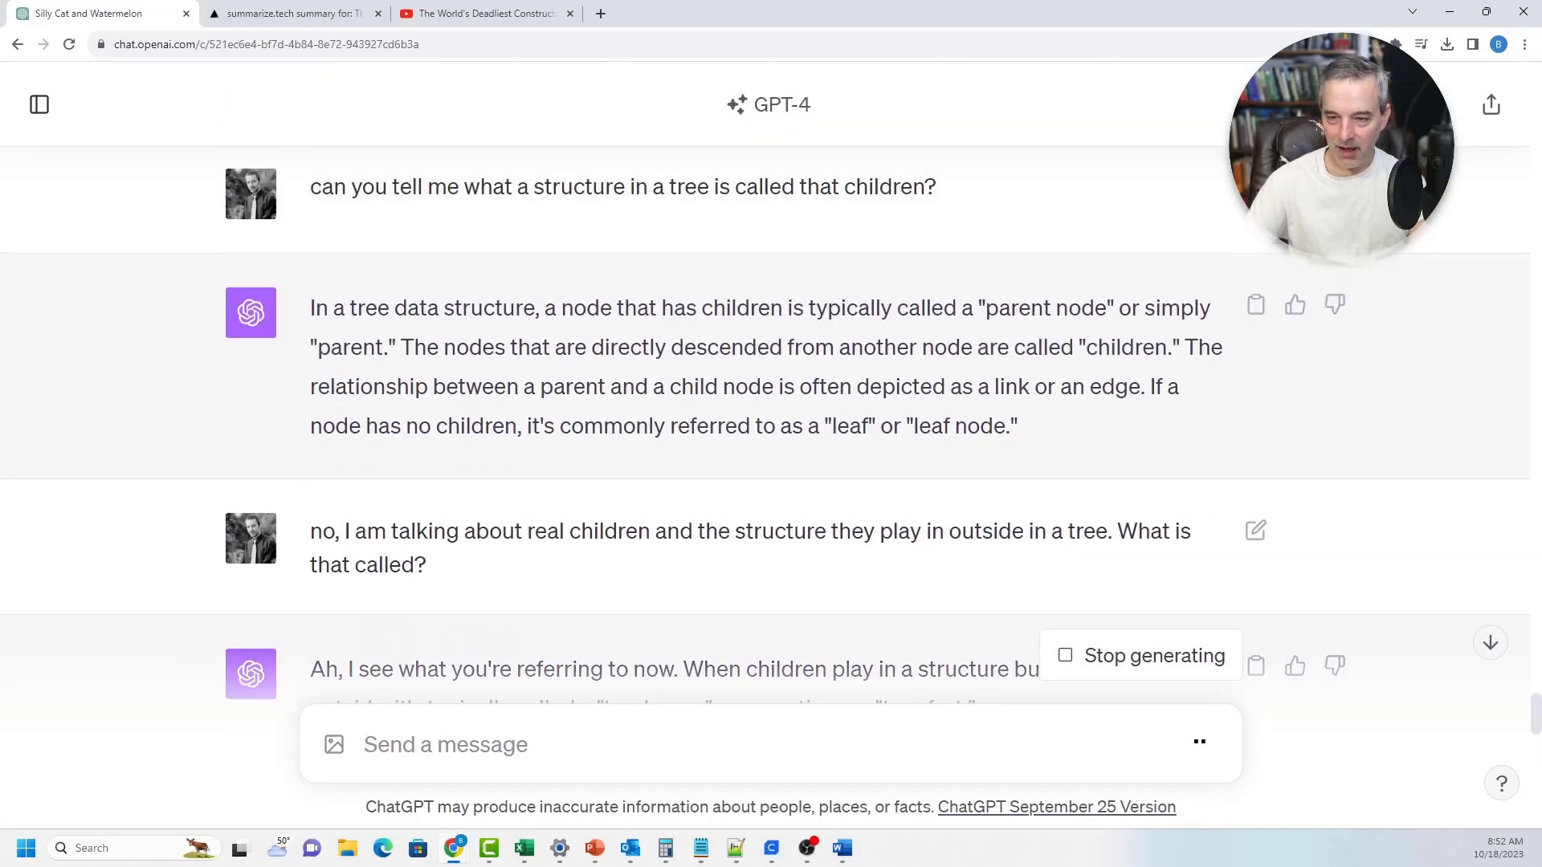
pyautogui.moveTo(1018, 427); pyautogui.dragTo(310, 308)
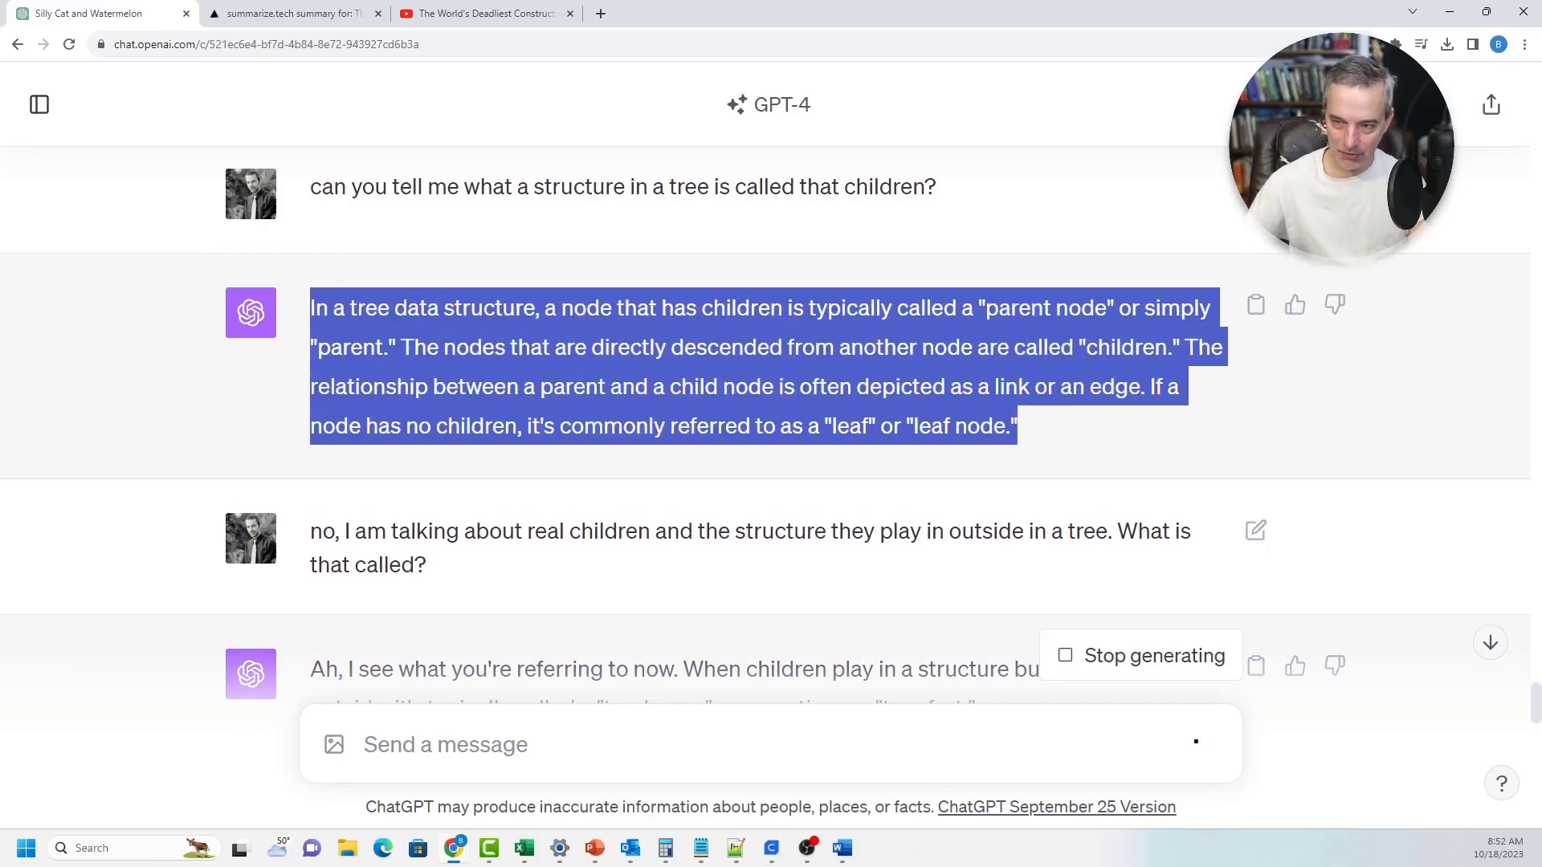
pyautogui.scroll(6, 763, 402)
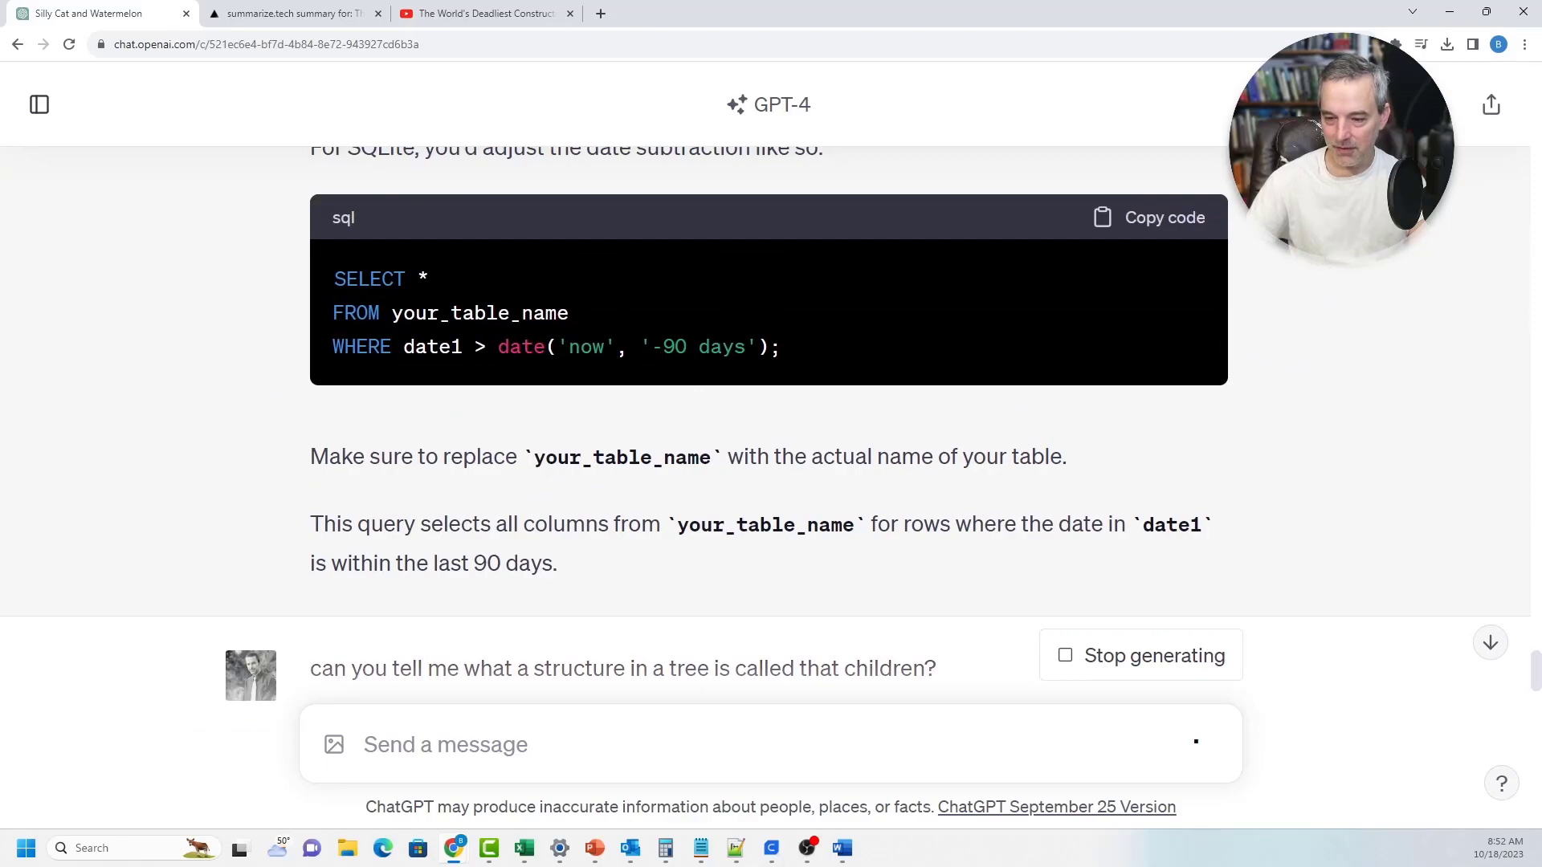
pyautogui.moveTo(332, 279); pyautogui.dragTo(557, 563)
pyautogui.scroll(-10, 763, 402)
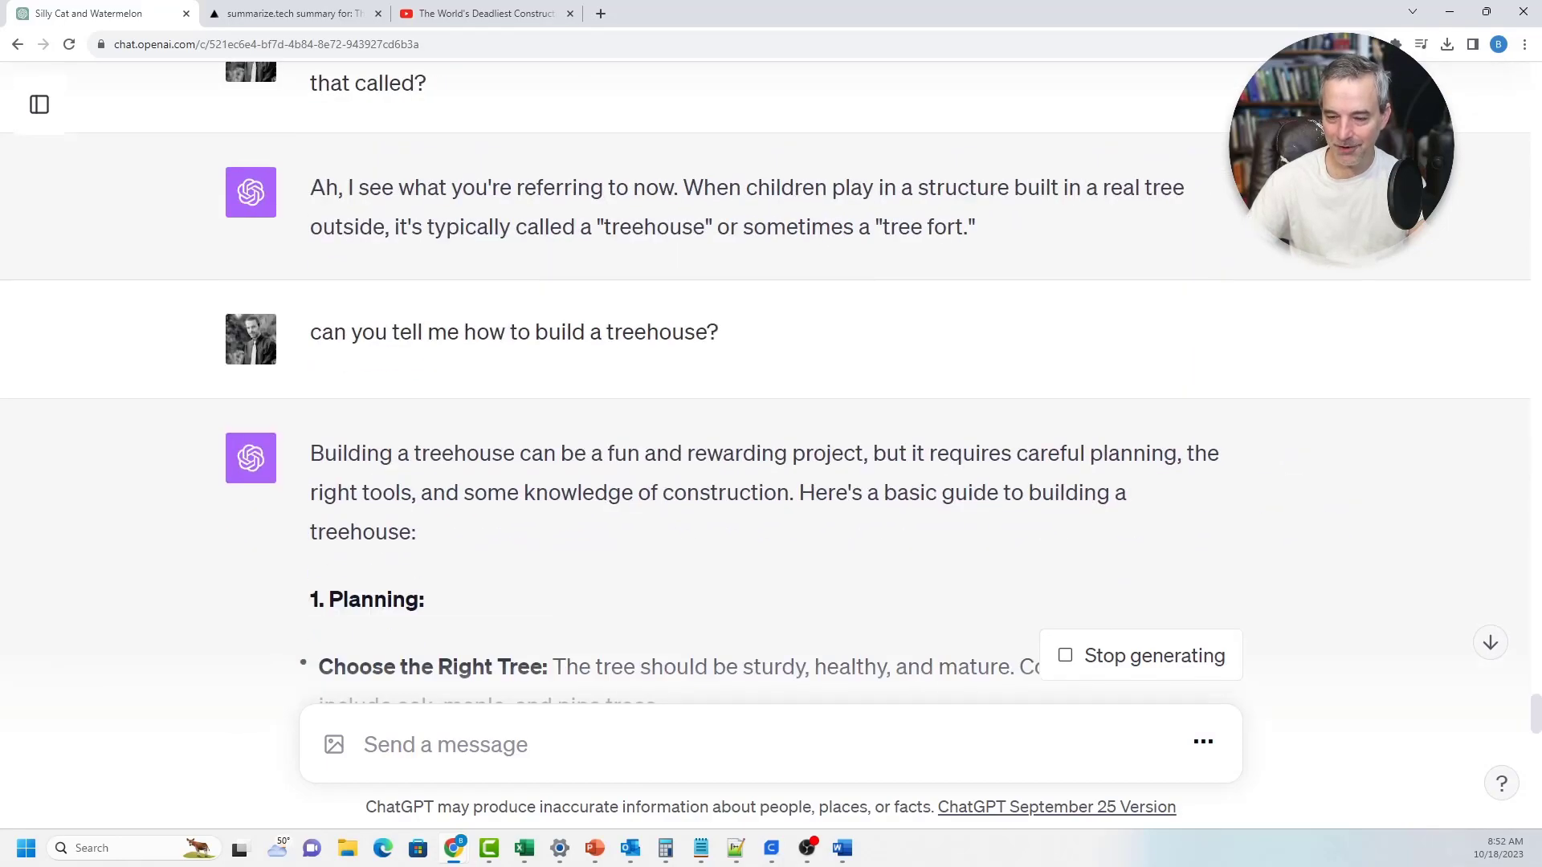
pyautogui.scroll(-12, 763, 402)
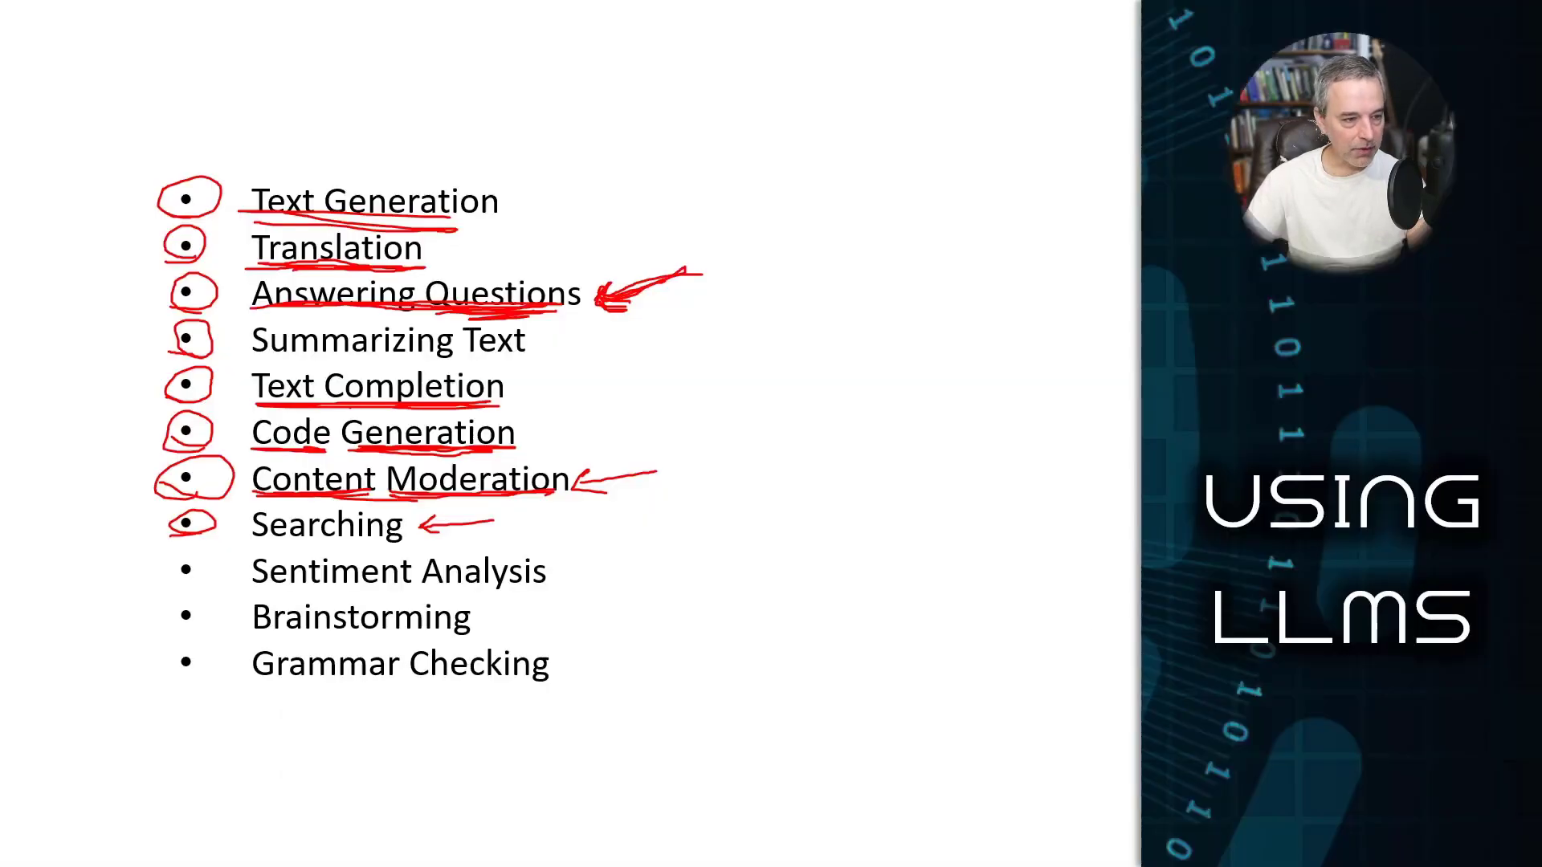
# Circle the Sentiment Analysis bullet on the slide in red ink
pyautogui.moveTo(205, 557); pyautogui.dragTo(169, 580)
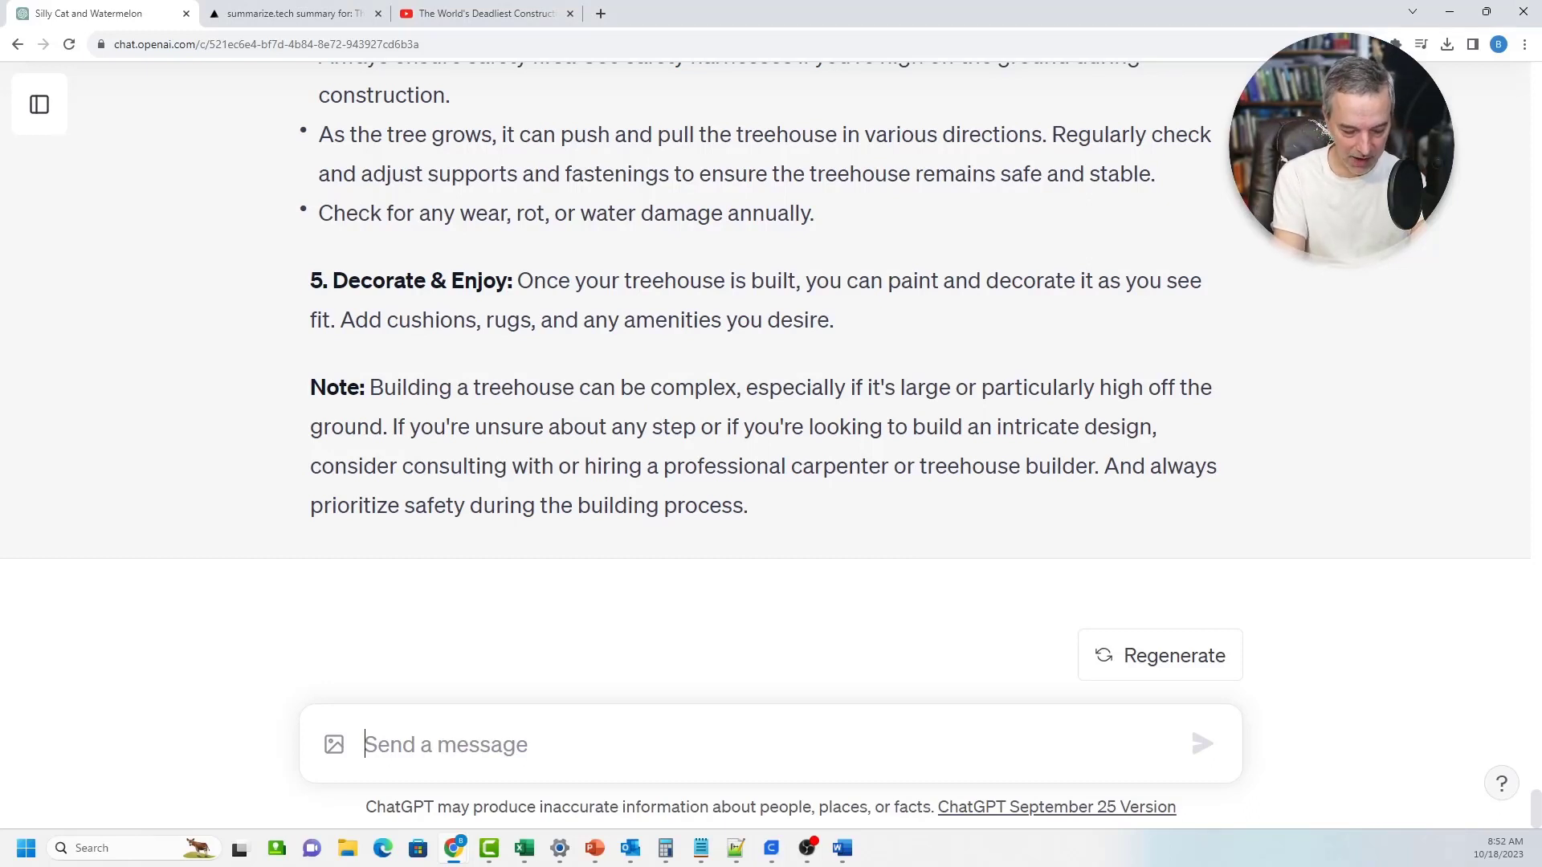
# Ask for the sentiment of "This is a piece of junk. I never want to see it again!"
pyautogui.write('"This is a ')
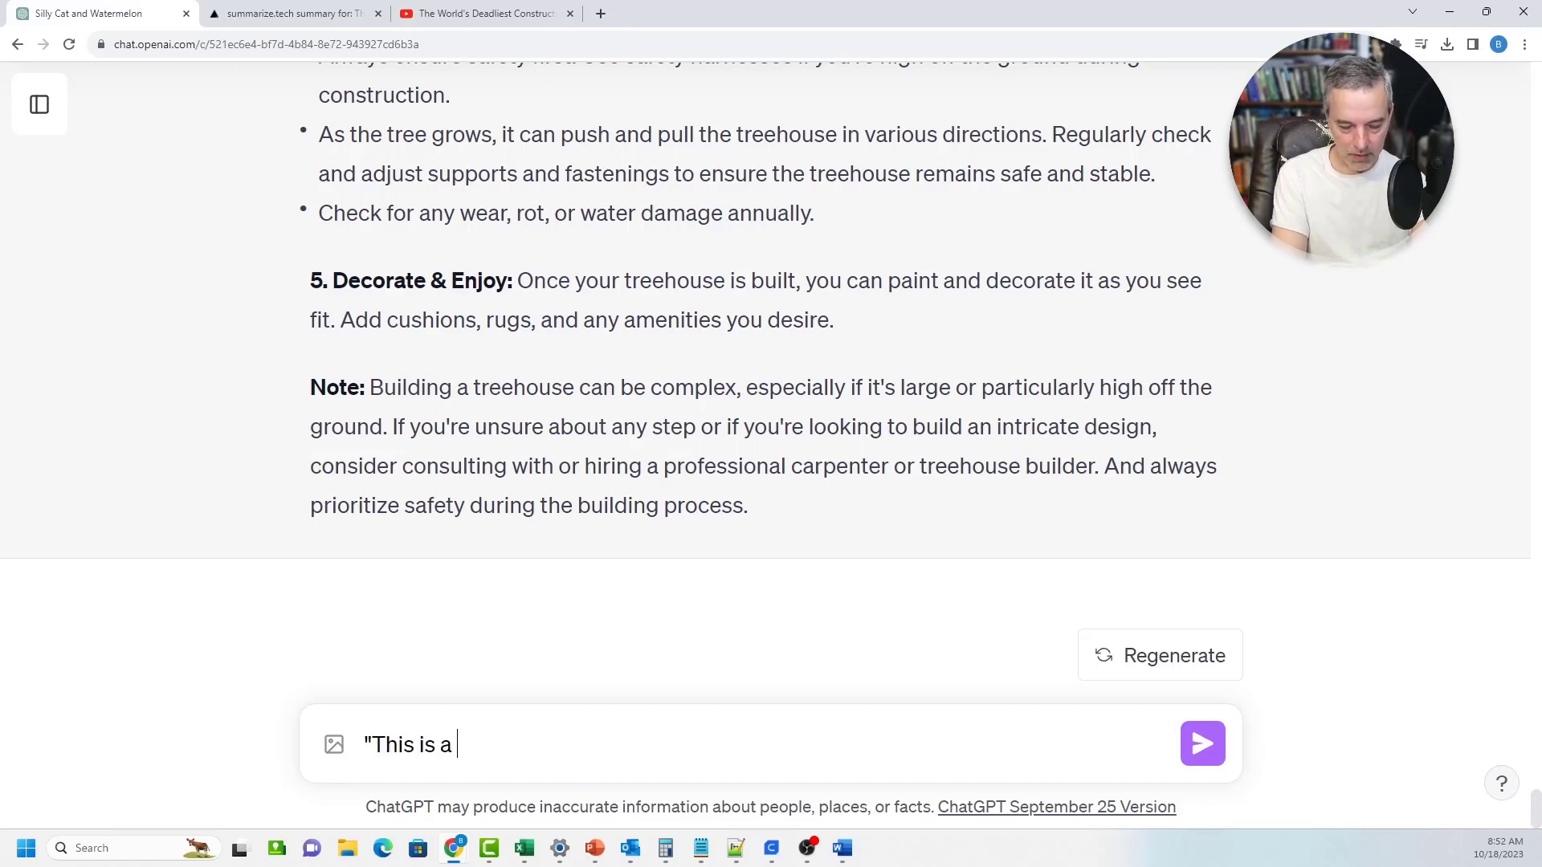
pyautogui.write('piece of ')
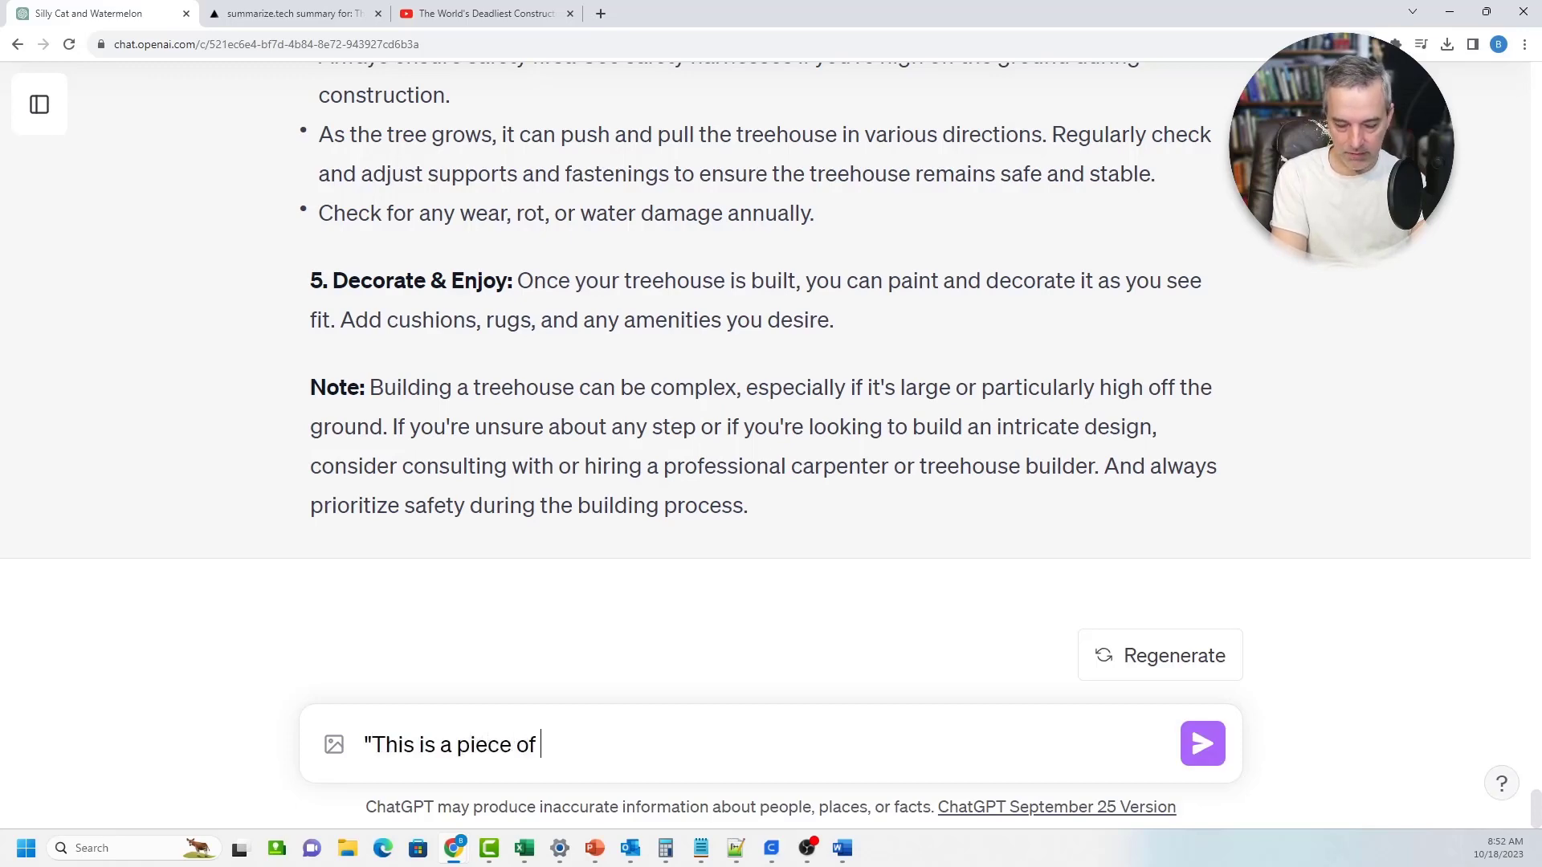
pyautogui.write('junk. I nev')
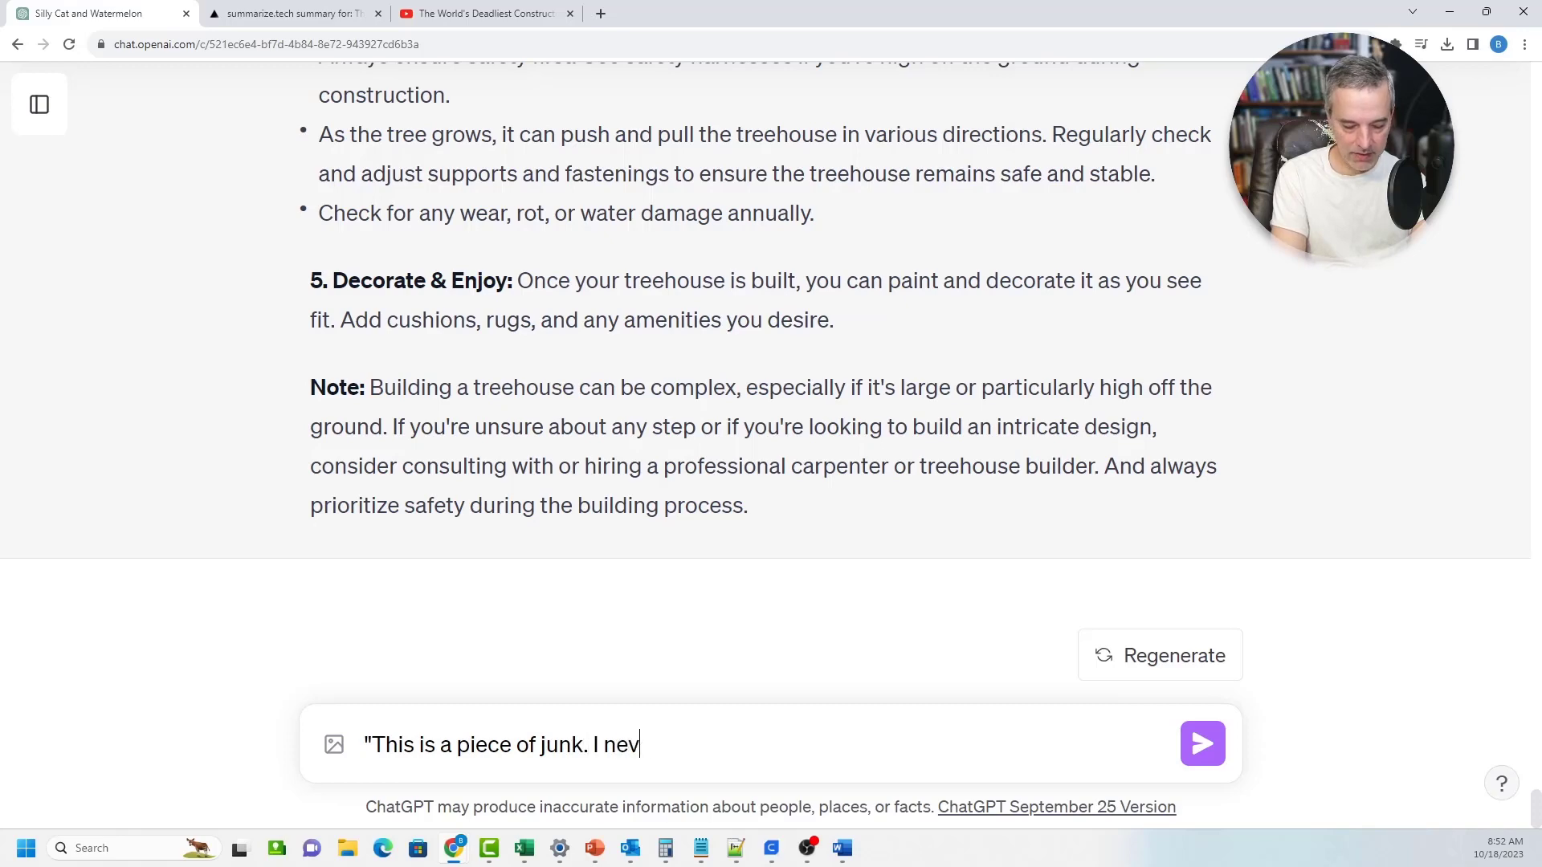
pyautogui.write('er want to see ')
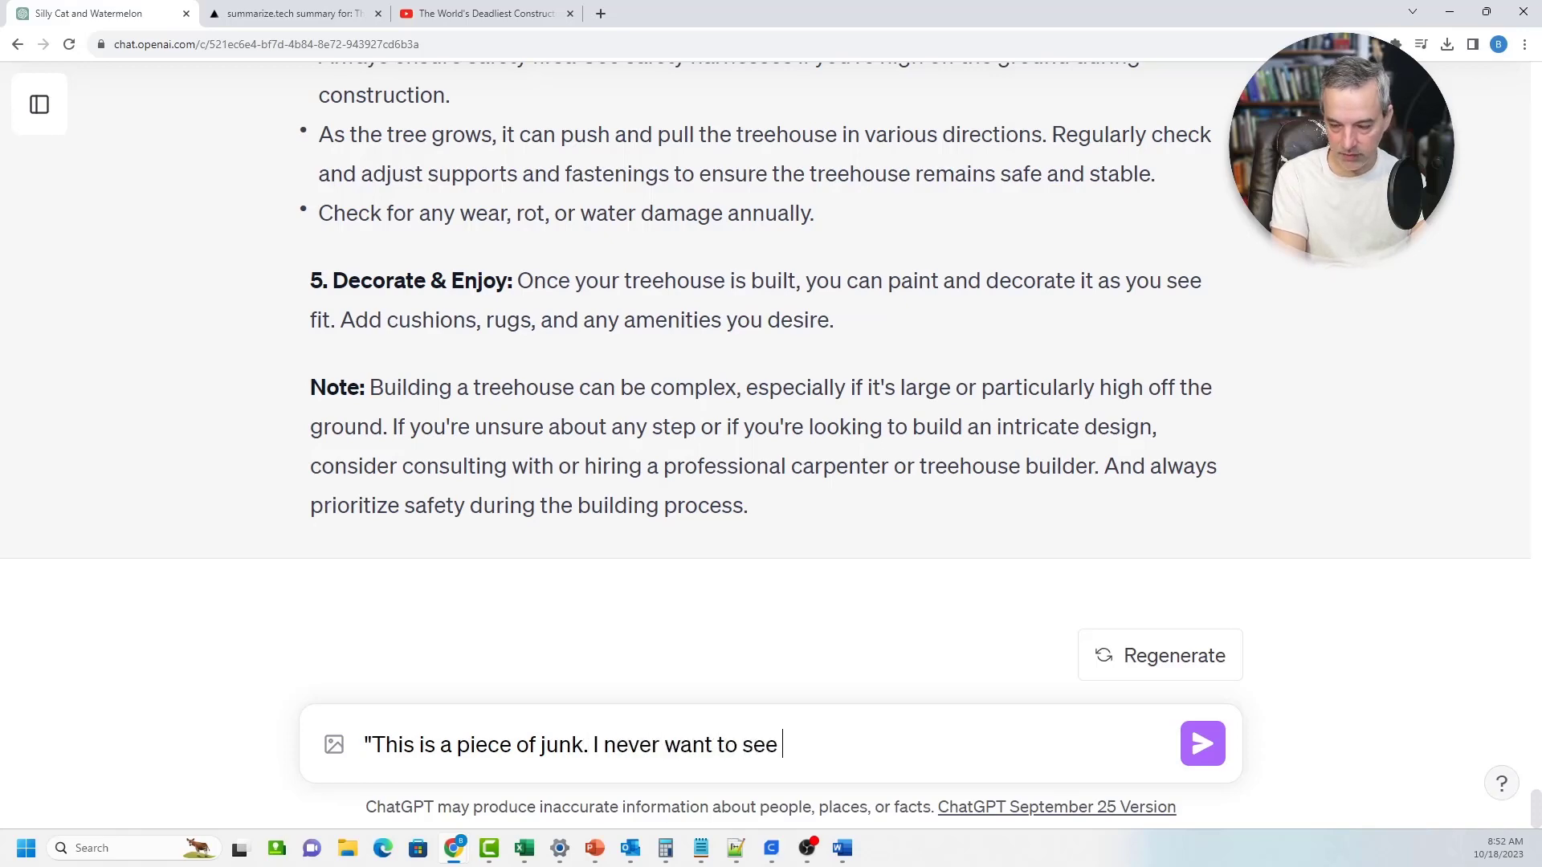
pyautogui.write('it again!"')
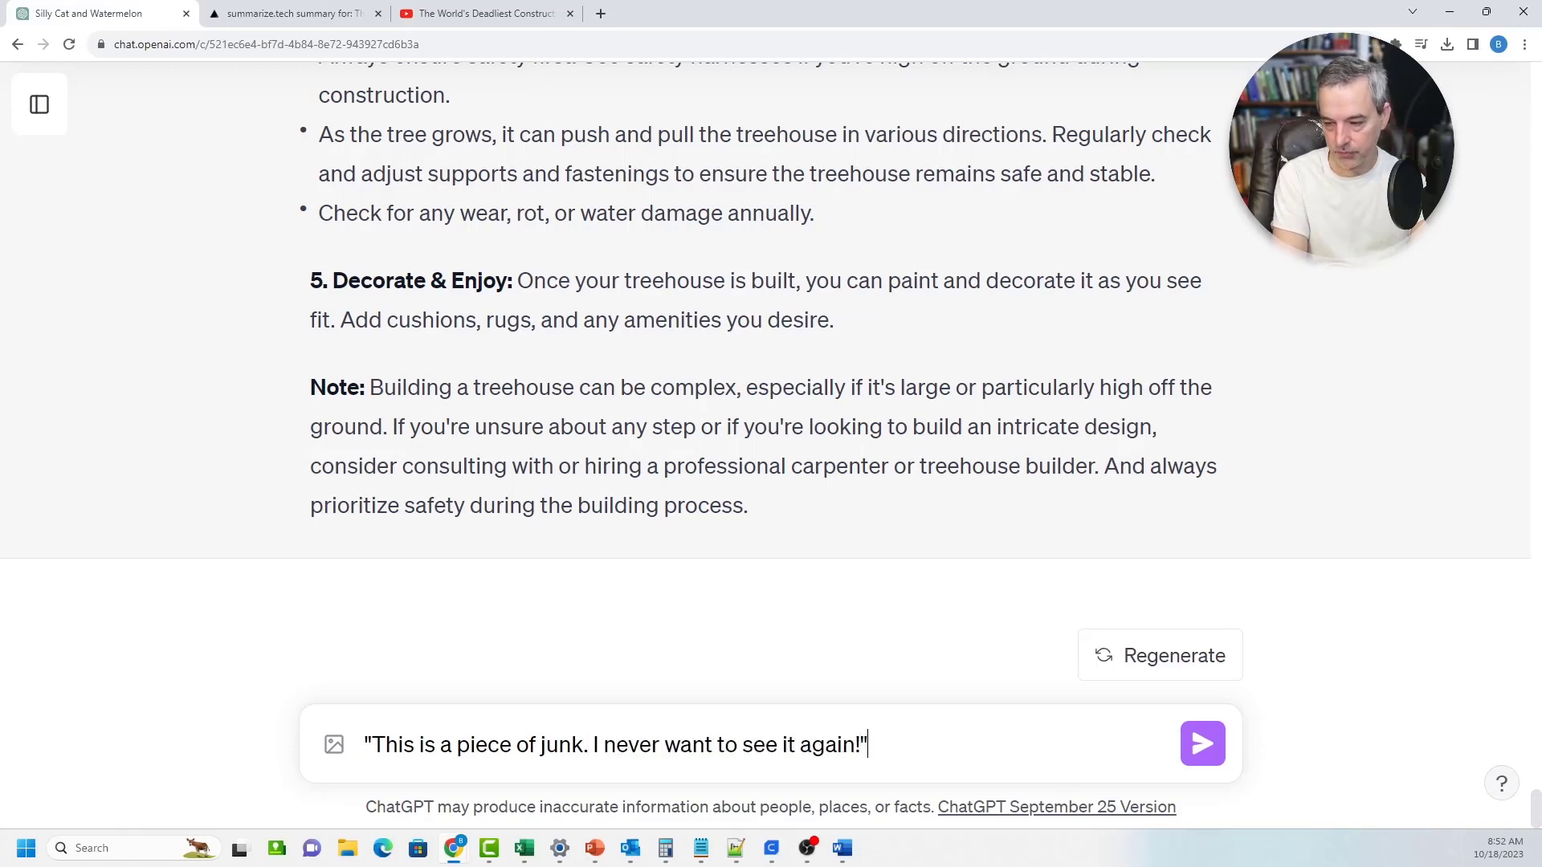
pyautogui.click(364, 745)
pyautogui.hotkey('shift', 'Return')
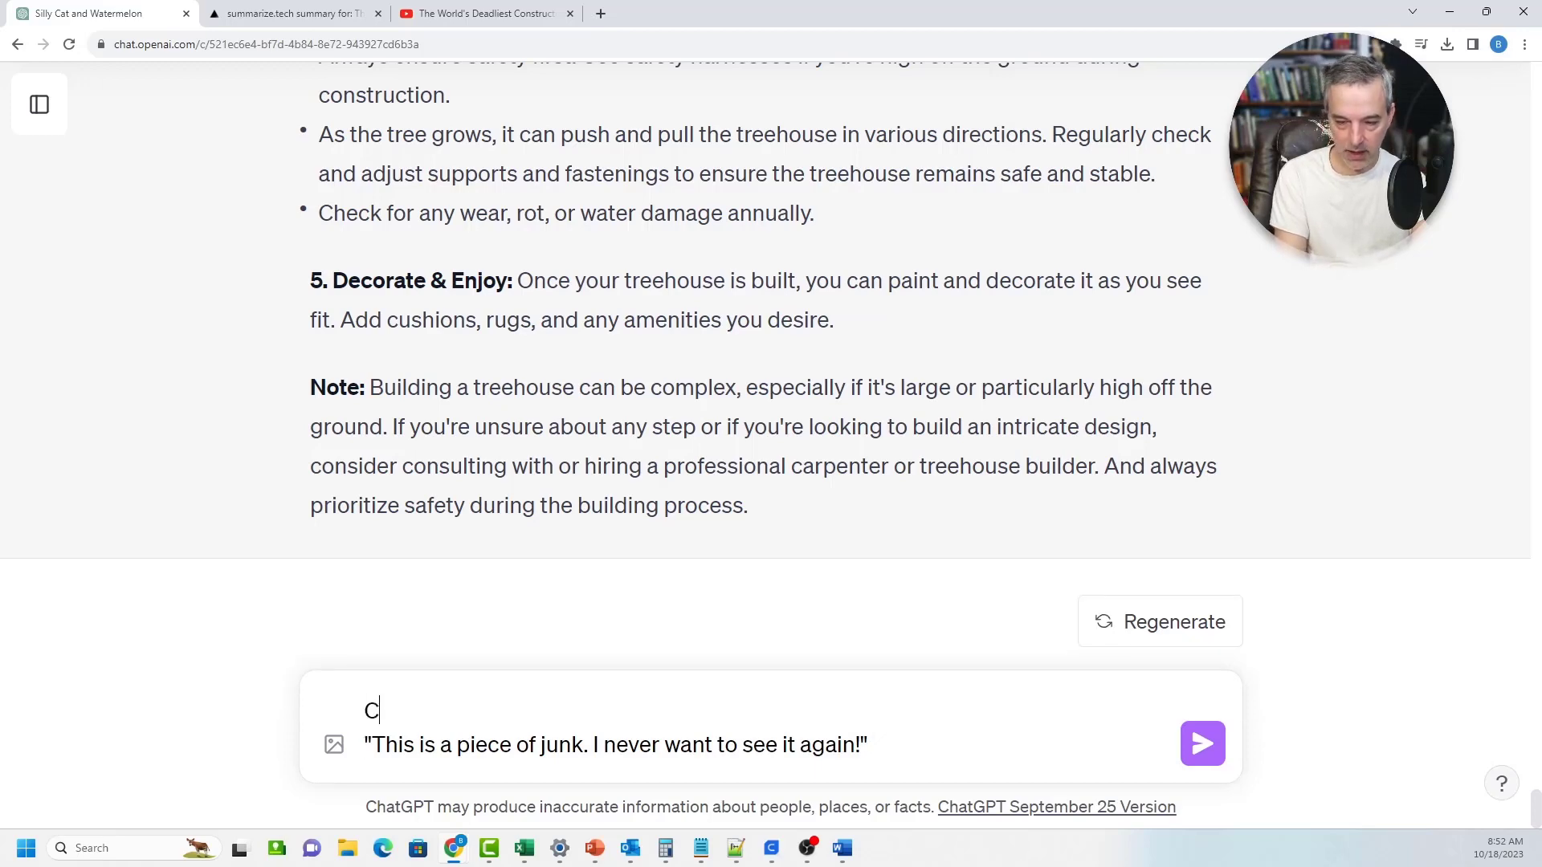
pyautogui.press('Up')
pyautogui.write('Can you analy')
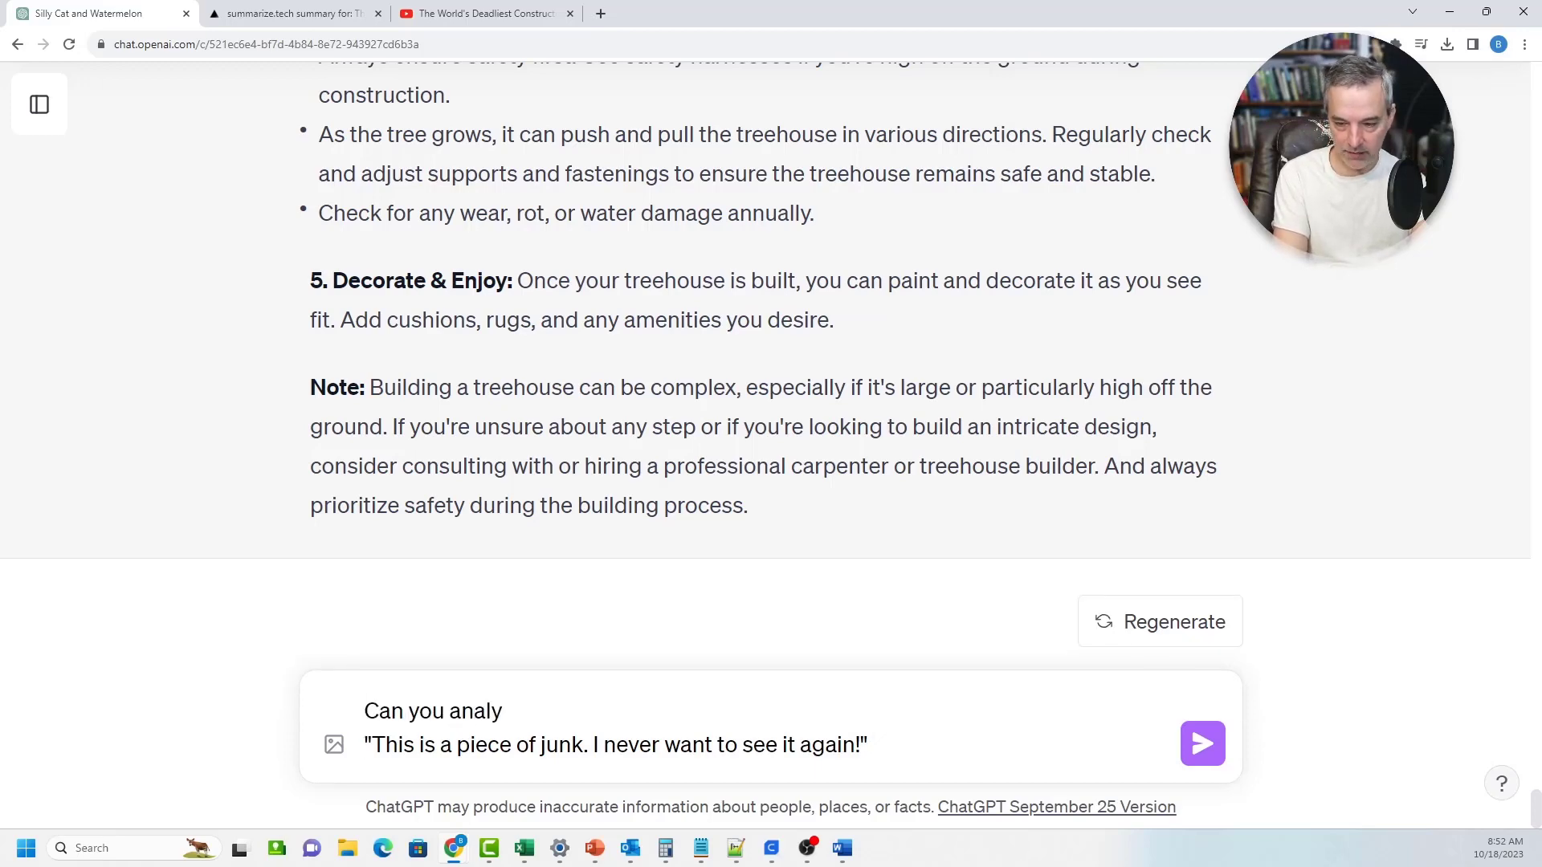
pyautogui.write('ze the si')
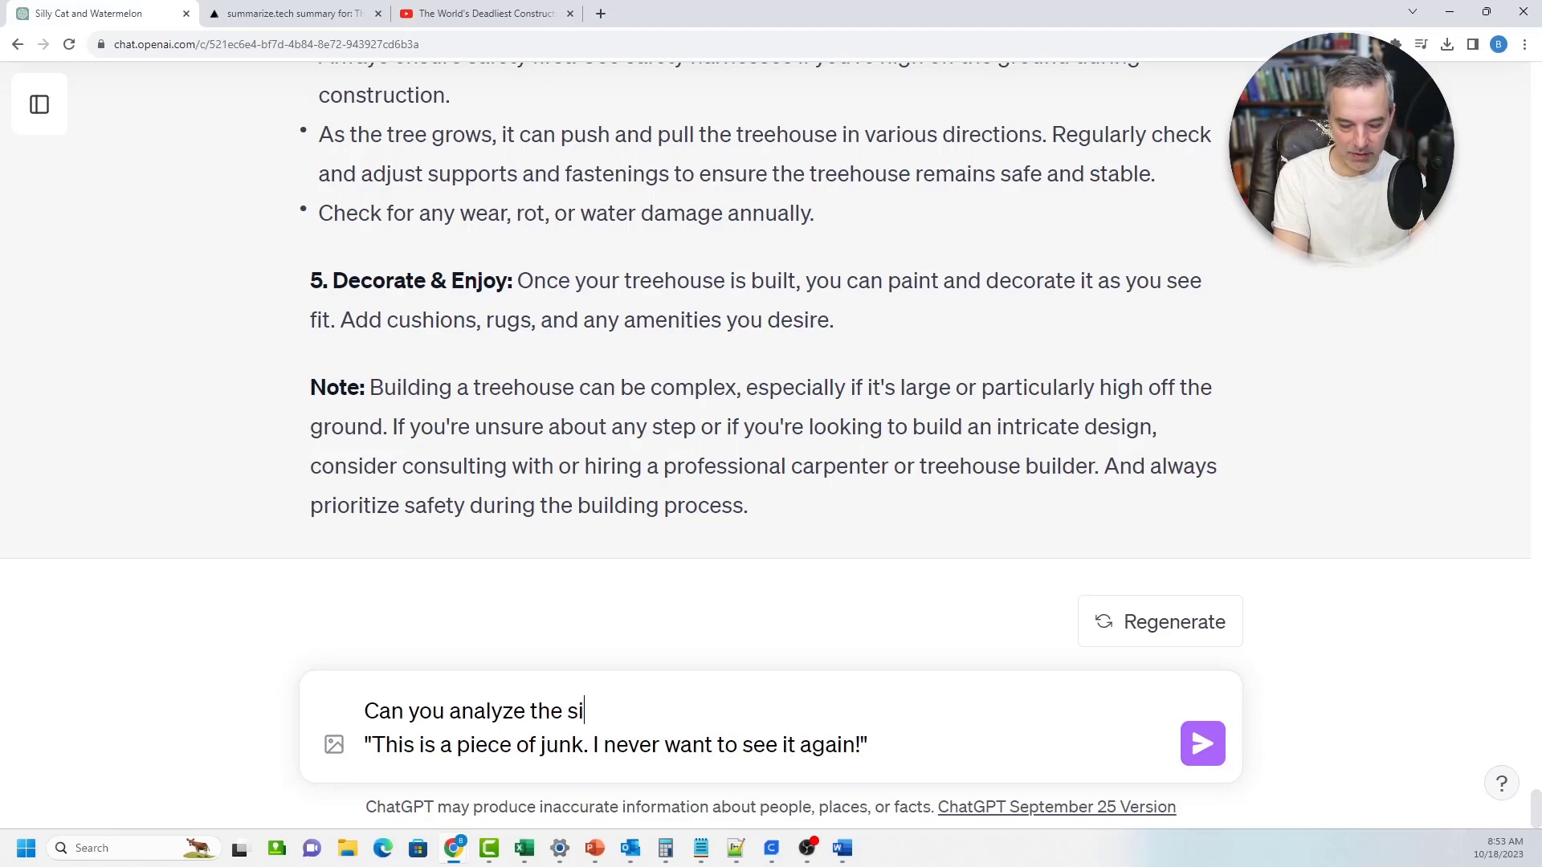
pyautogui.write('nteime')
pyautogui.hotkey('ctrl', 'shift', 'Left')
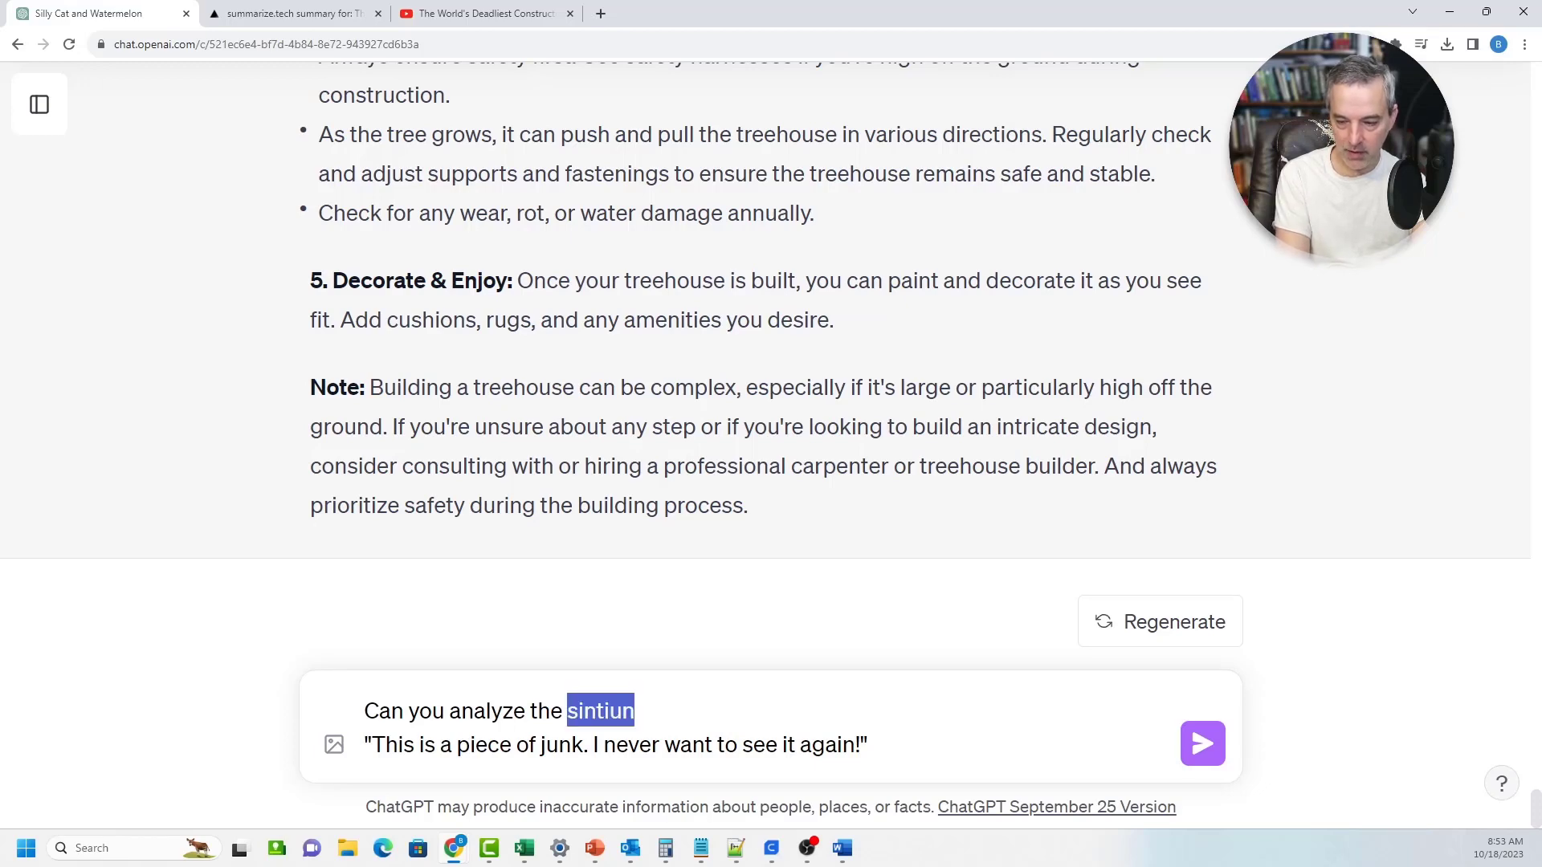
pyautogui.write('sentiment of th')
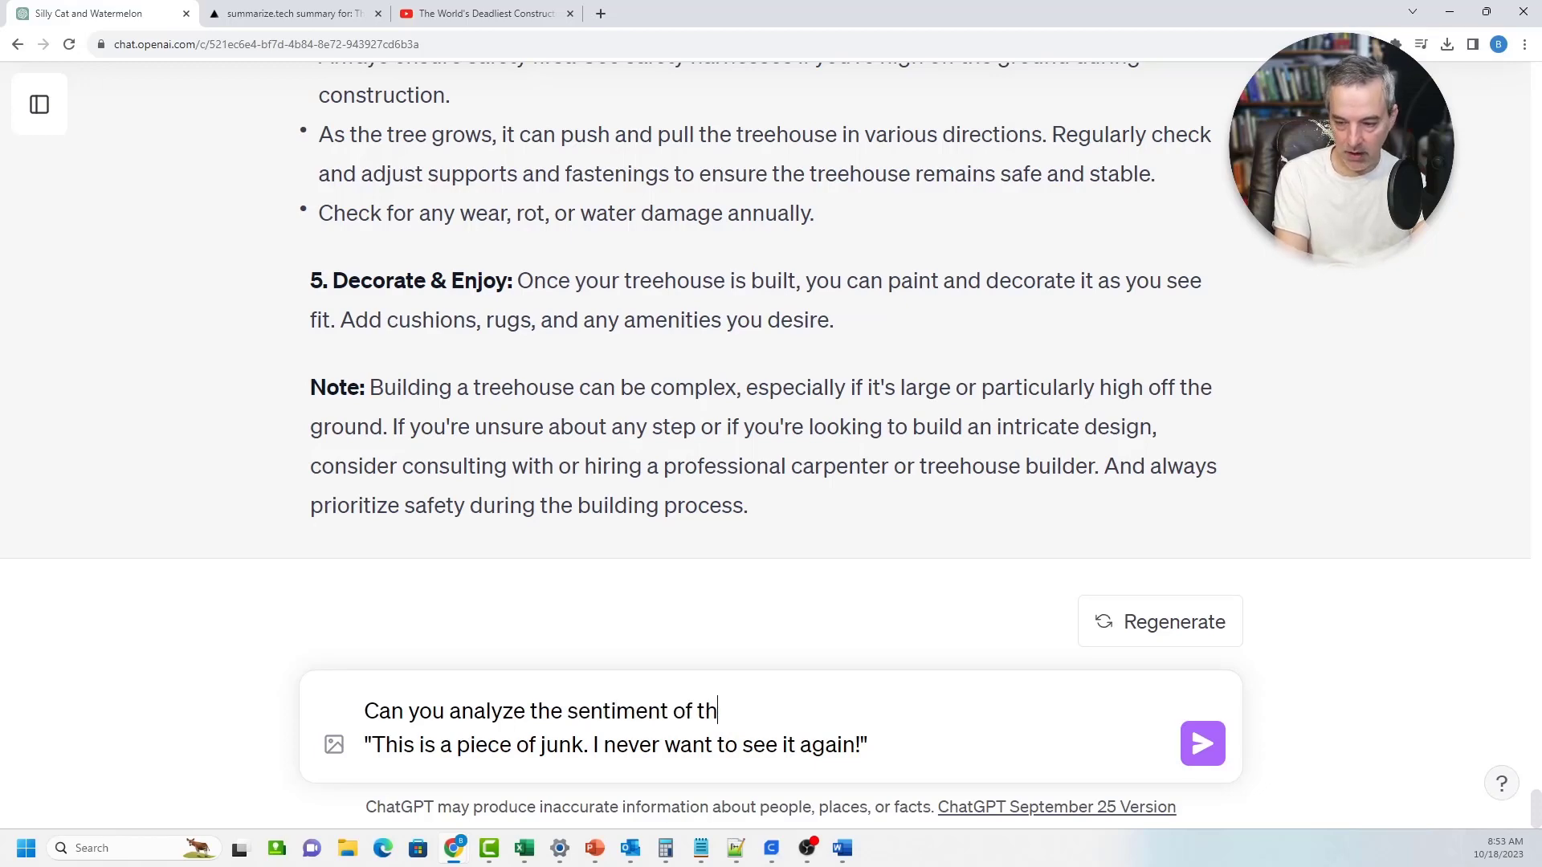
pyautogui.write('is statement?')
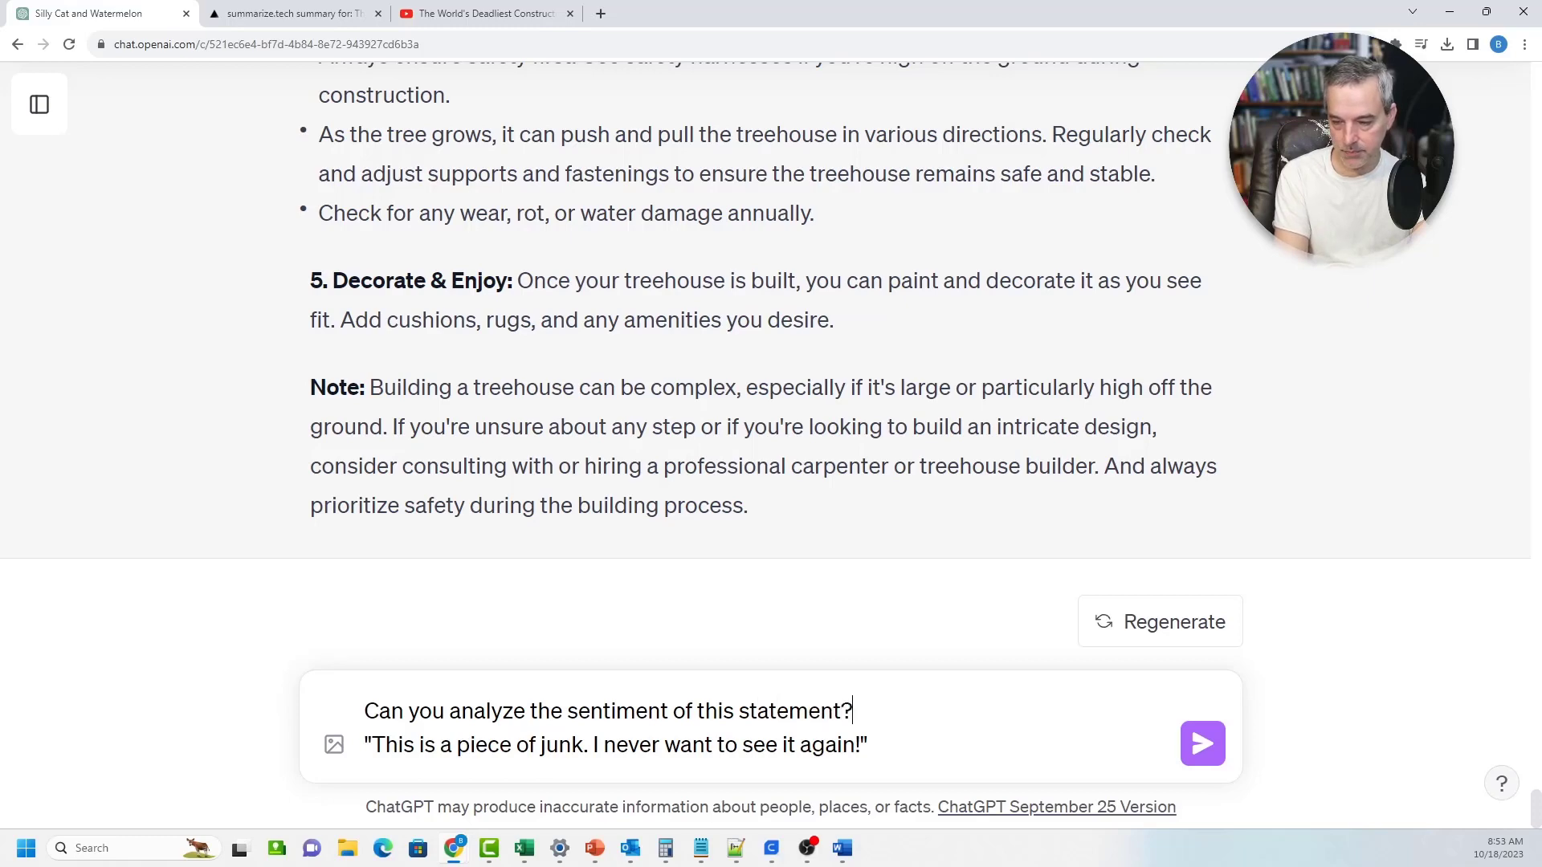
pyautogui.hotkey('shift', 'Return')
pyautogui.press('Return')
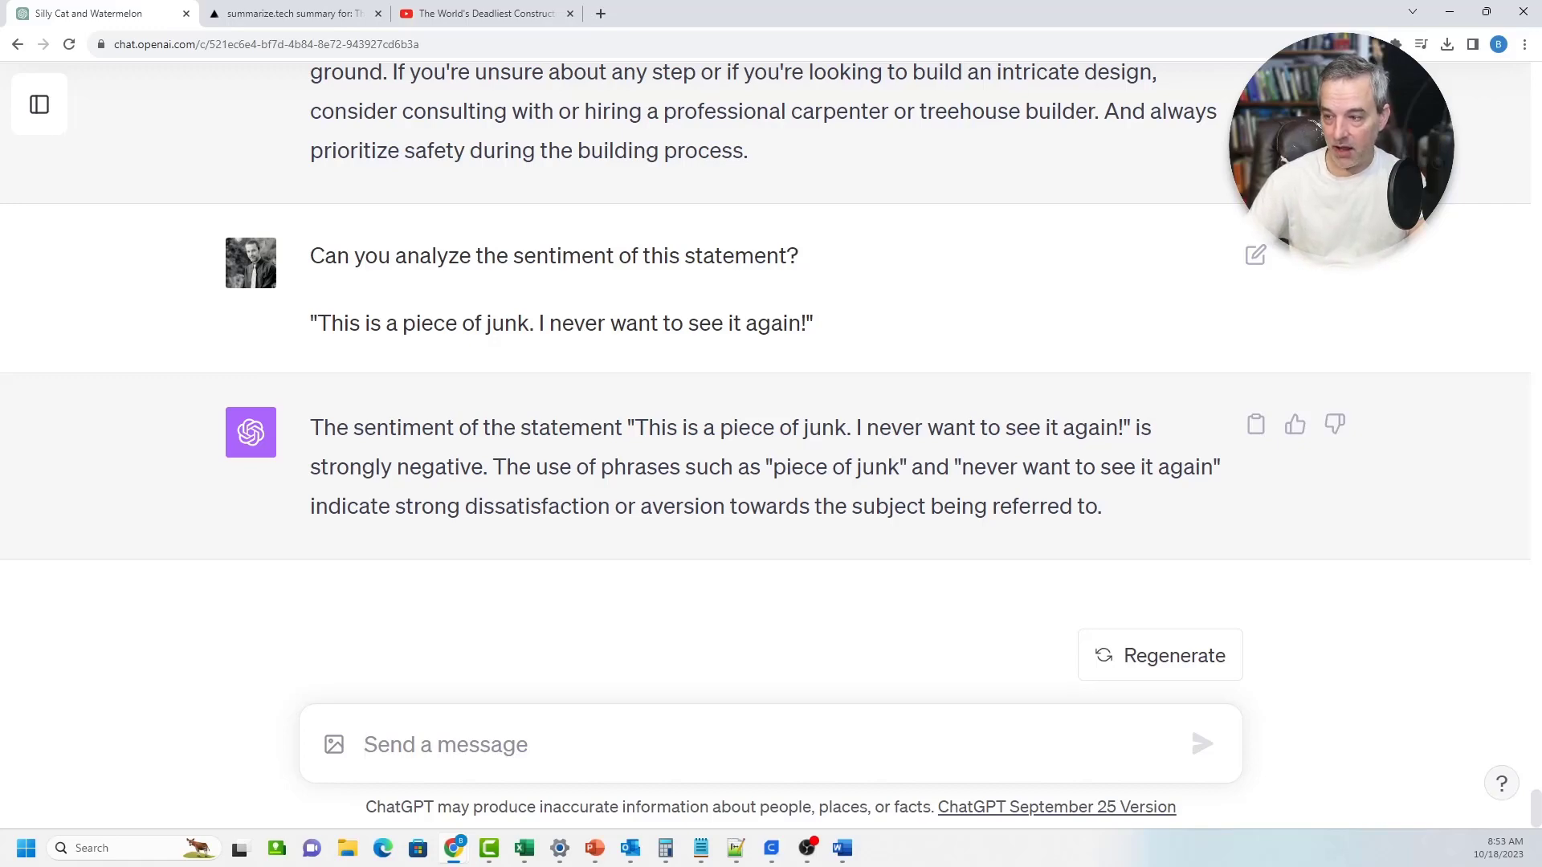
pyautogui.moveTo(813, 323); pyautogui.dragTo(310, 323)
pyautogui.hotkey('ctrl', 'c')
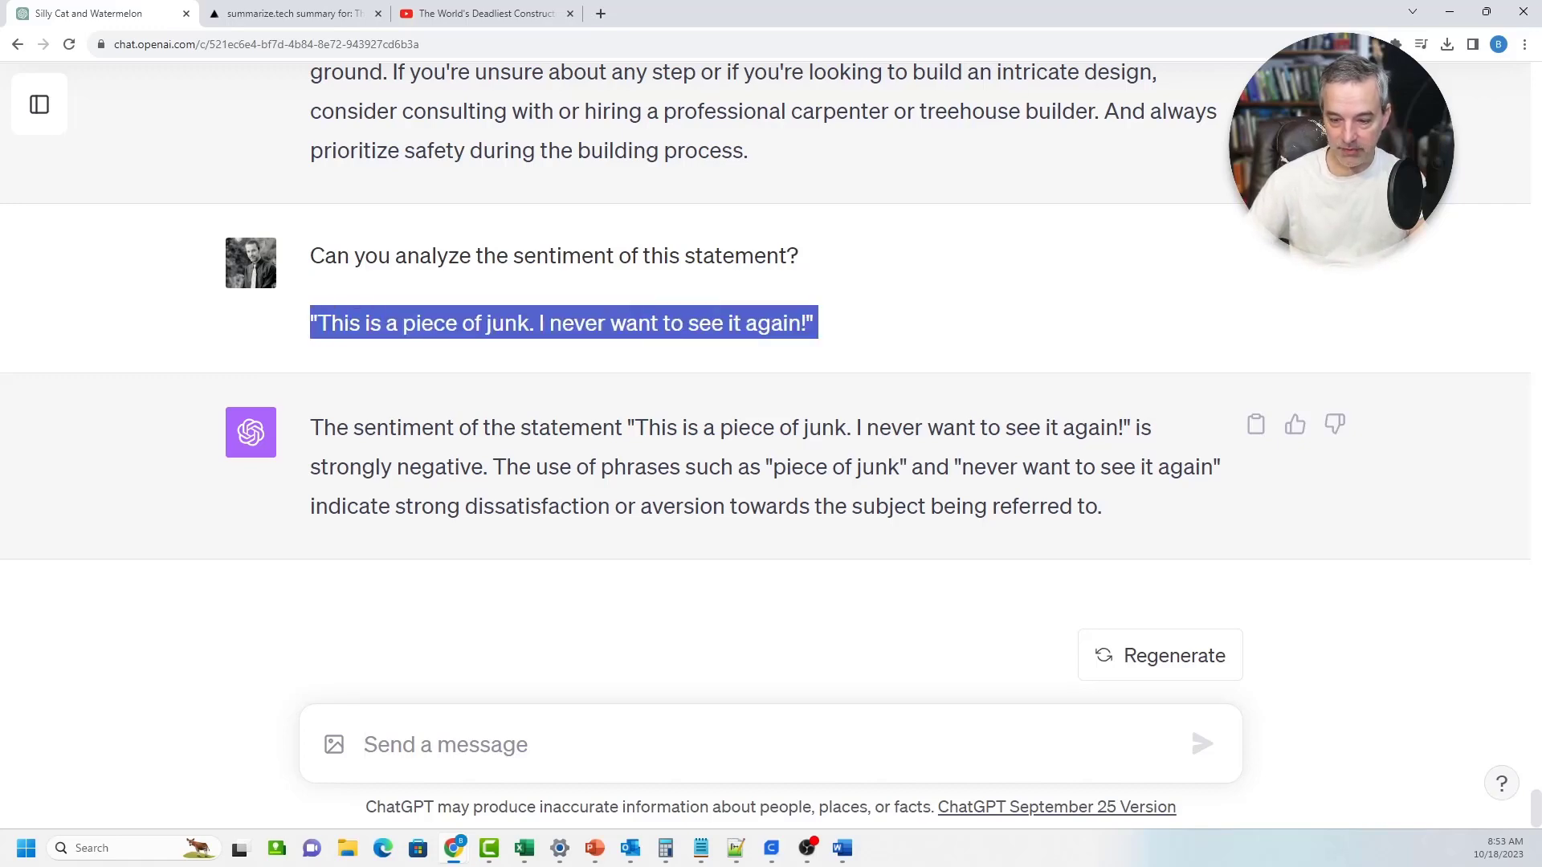
# Send 'can you make this statement sound more satirical?' with the junk statement pasted below
pyautogui.click(366, 744)
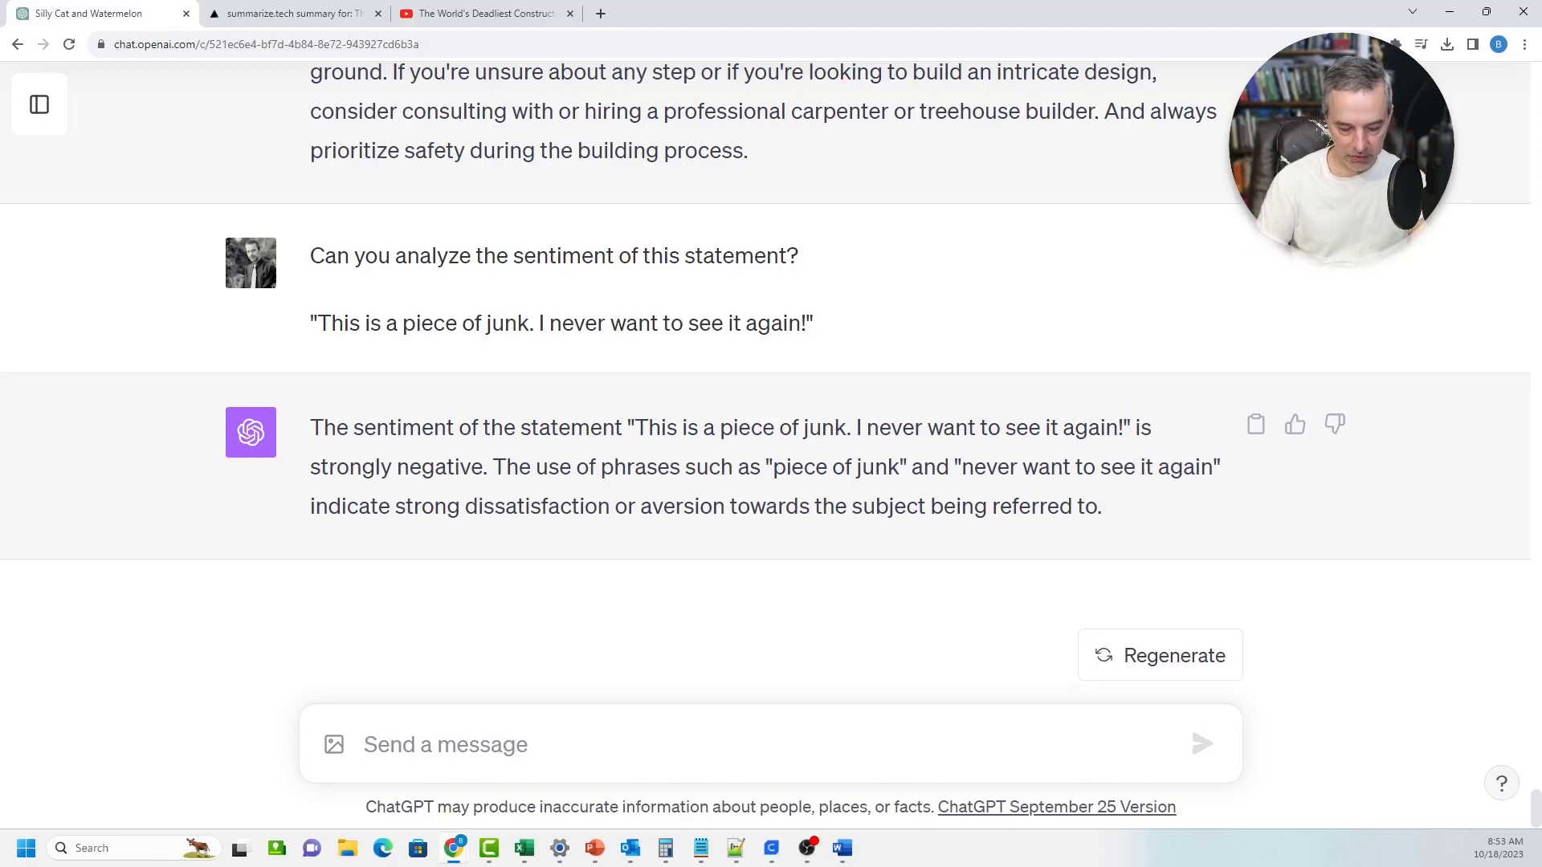
pyautogui.write('can you make tyhis')
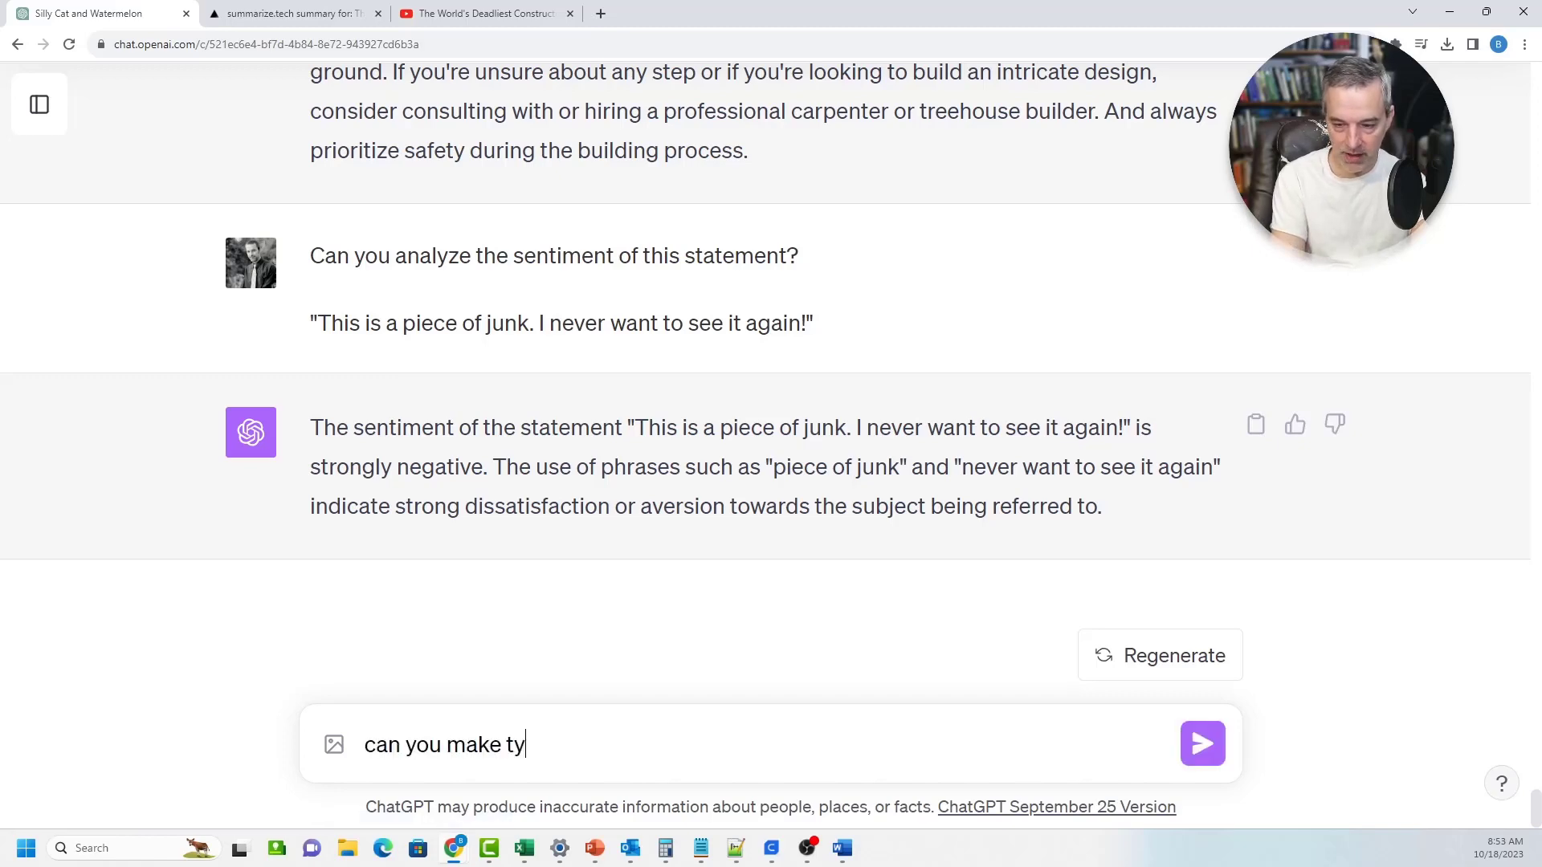
pyautogui.press('BackSpace')
pyautogui.press('BackSpace')
pyautogui.press('BackSpace')
pyautogui.press('BackSpace')
pyautogui.press('BackSpace')
pyautogui.write('his ')
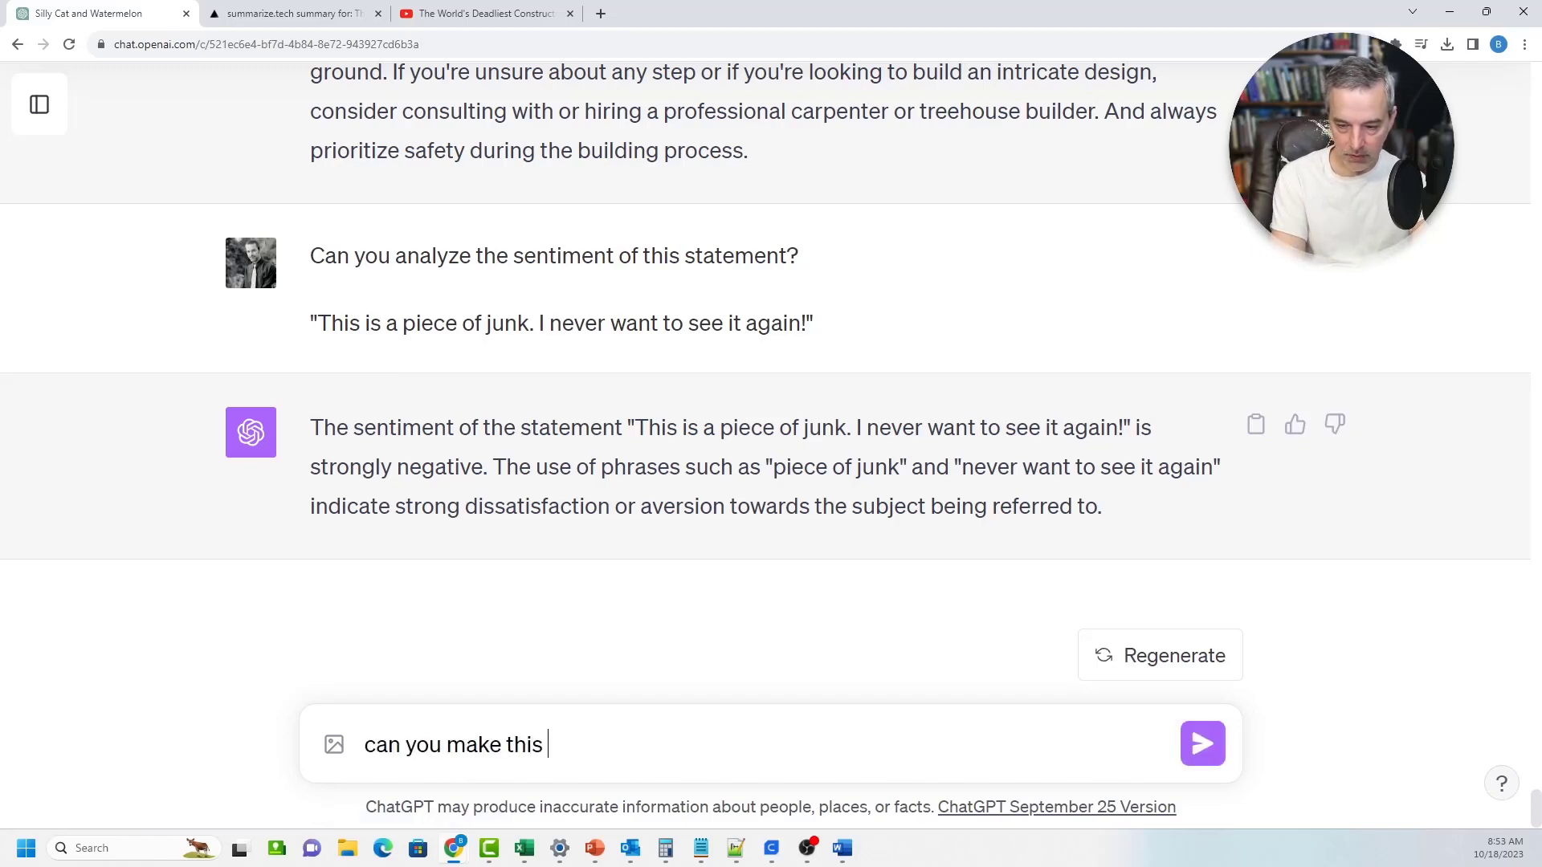
pyautogui.write('statement sa')
pyautogui.press('BackSpace')
pyautogui.write('o')
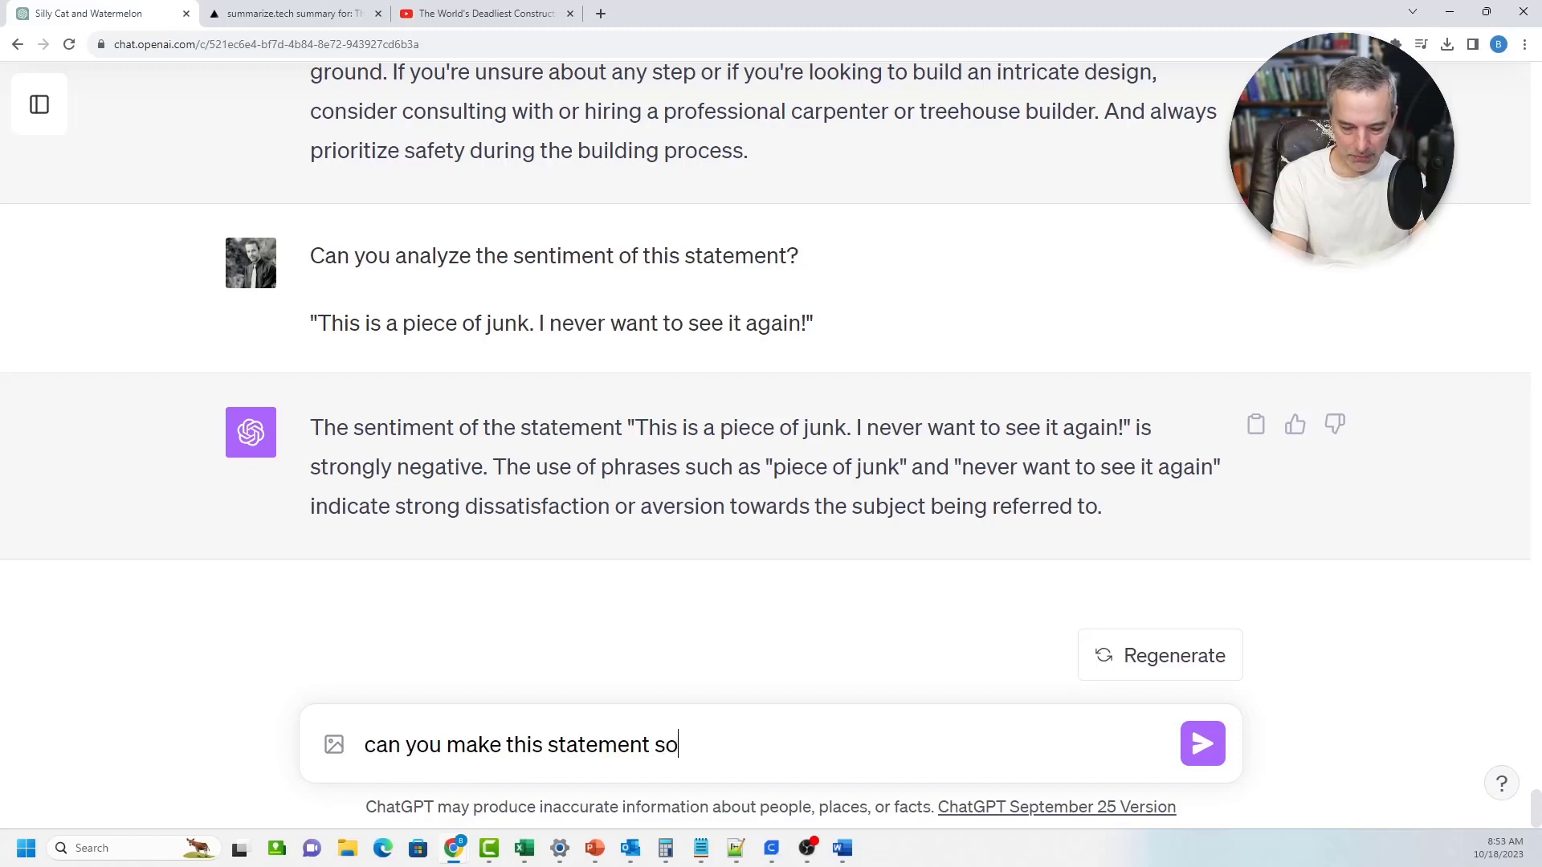
pyautogui.write('und more sta')
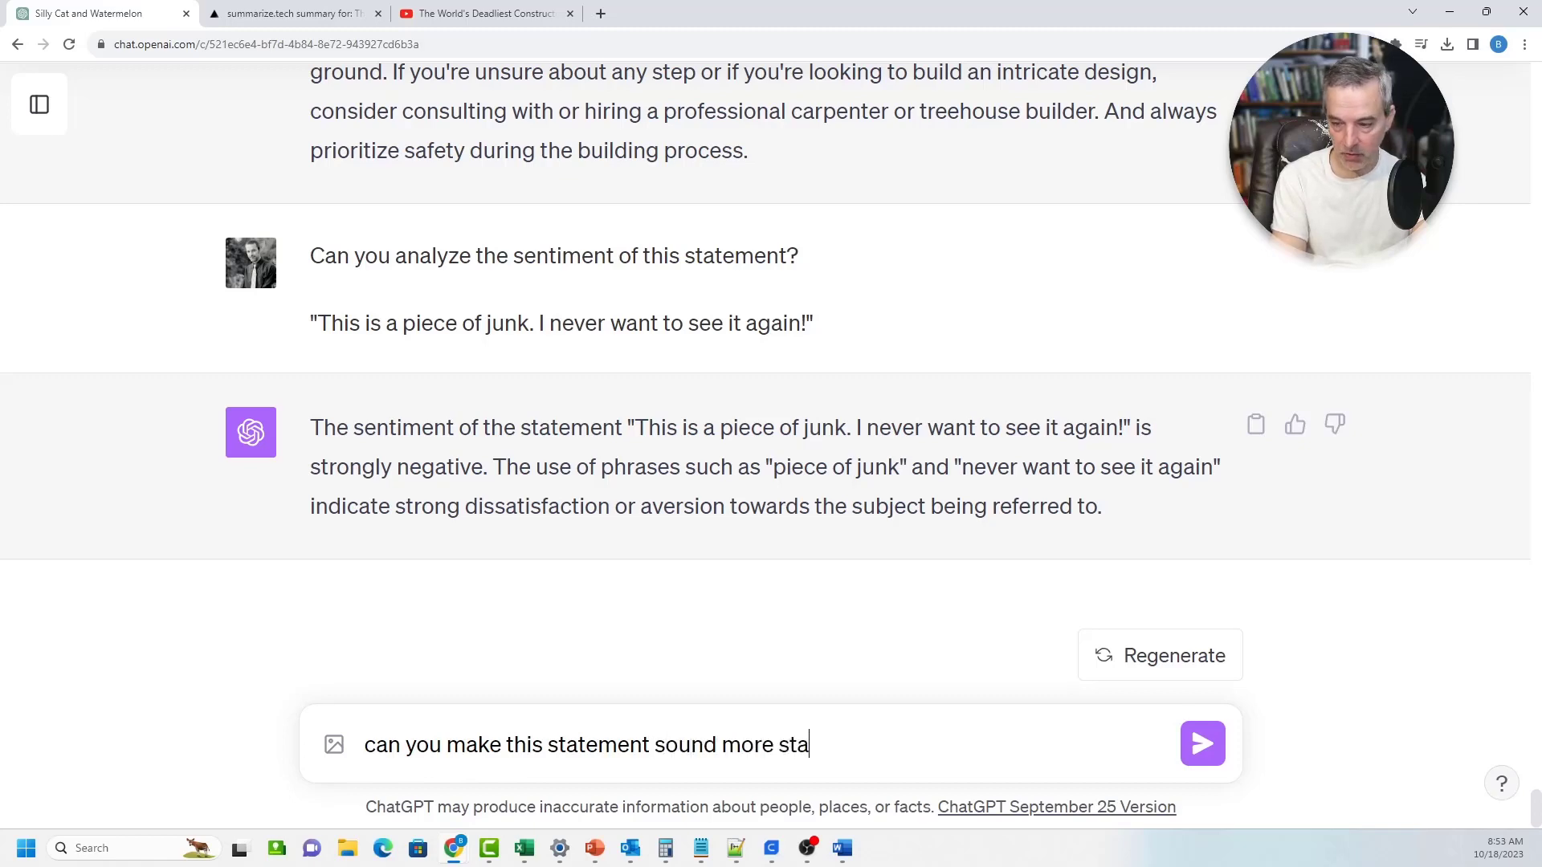
pyautogui.press('BackSpace')
pyautogui.press('BackSpace')
pyautogui.write('atirca')
pyautogui.press('BackSpace')
pyautogui.press('BackSpace')
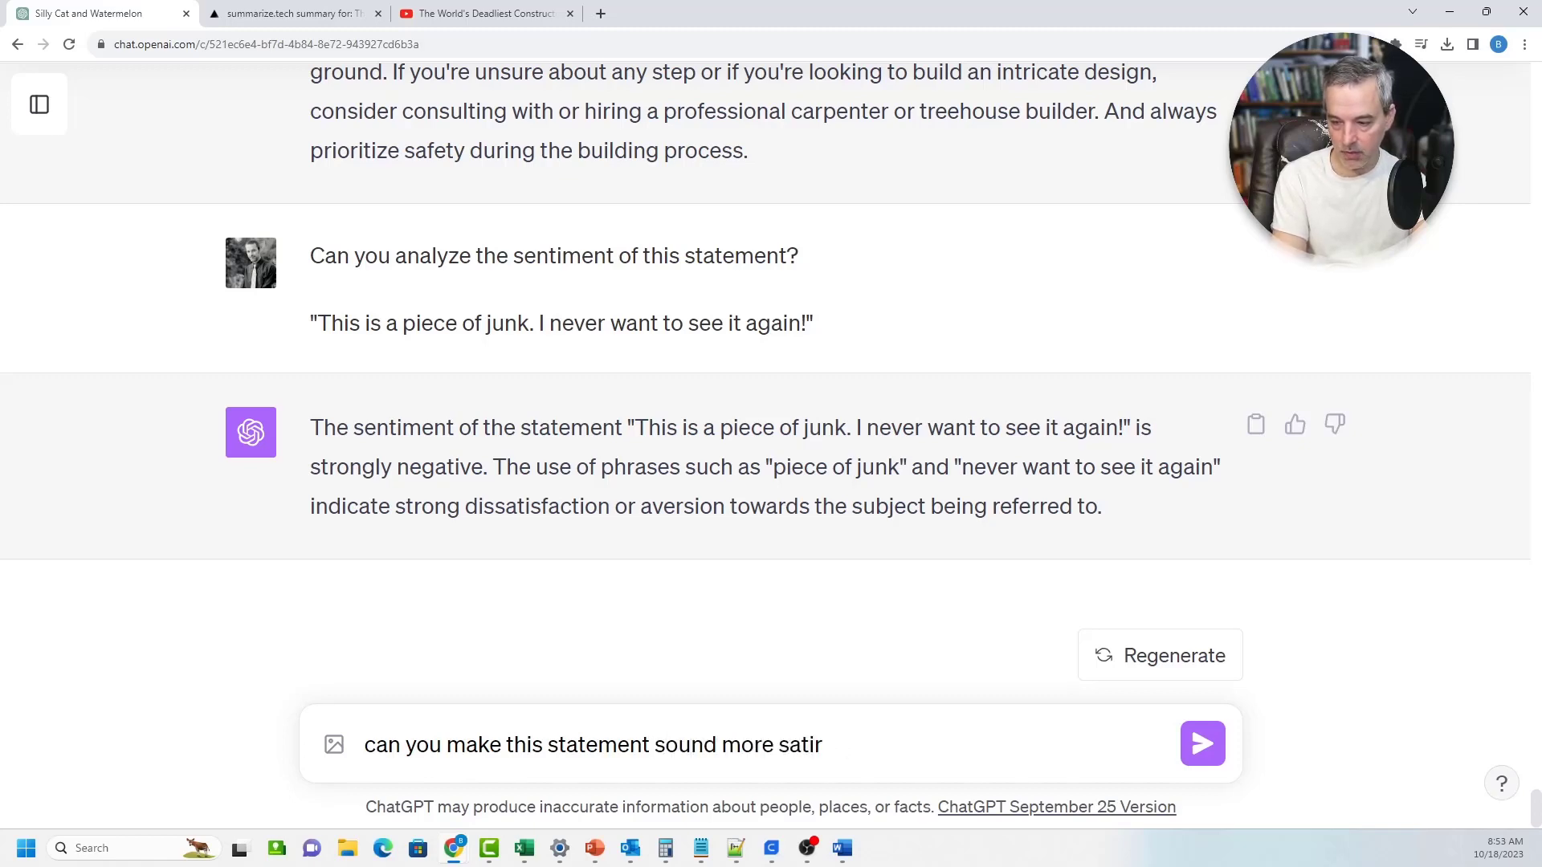
pyautogui.write('ical?')
pyautogui.hotkey('shift', 'Return')
pyautogui.hotkey('shift', 'Return')
pyautogui.hotkey('ctrl', 'v')
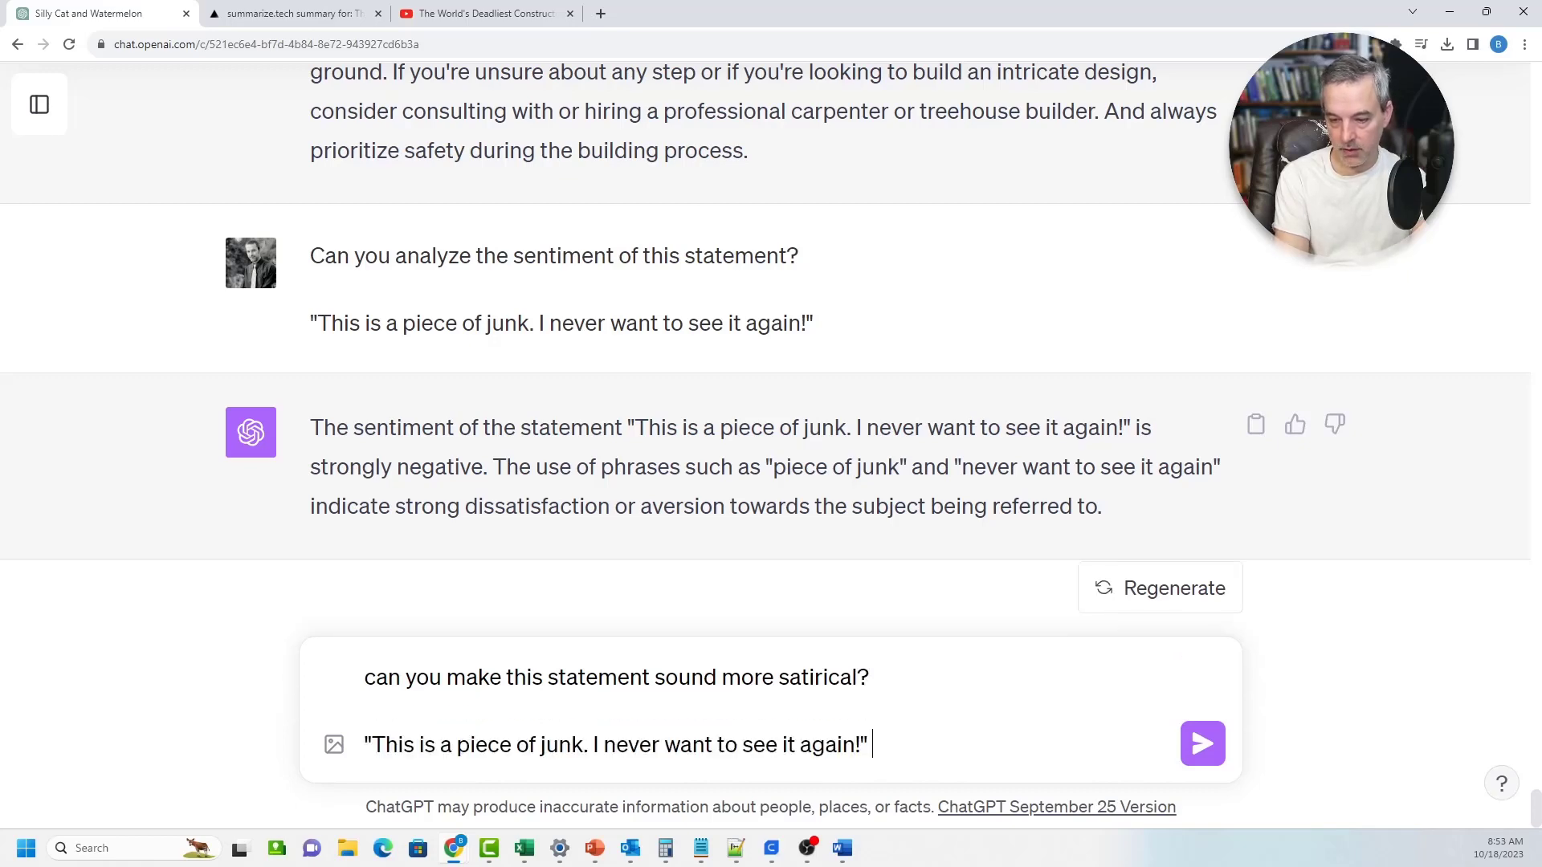
pyautogui.press('Return')
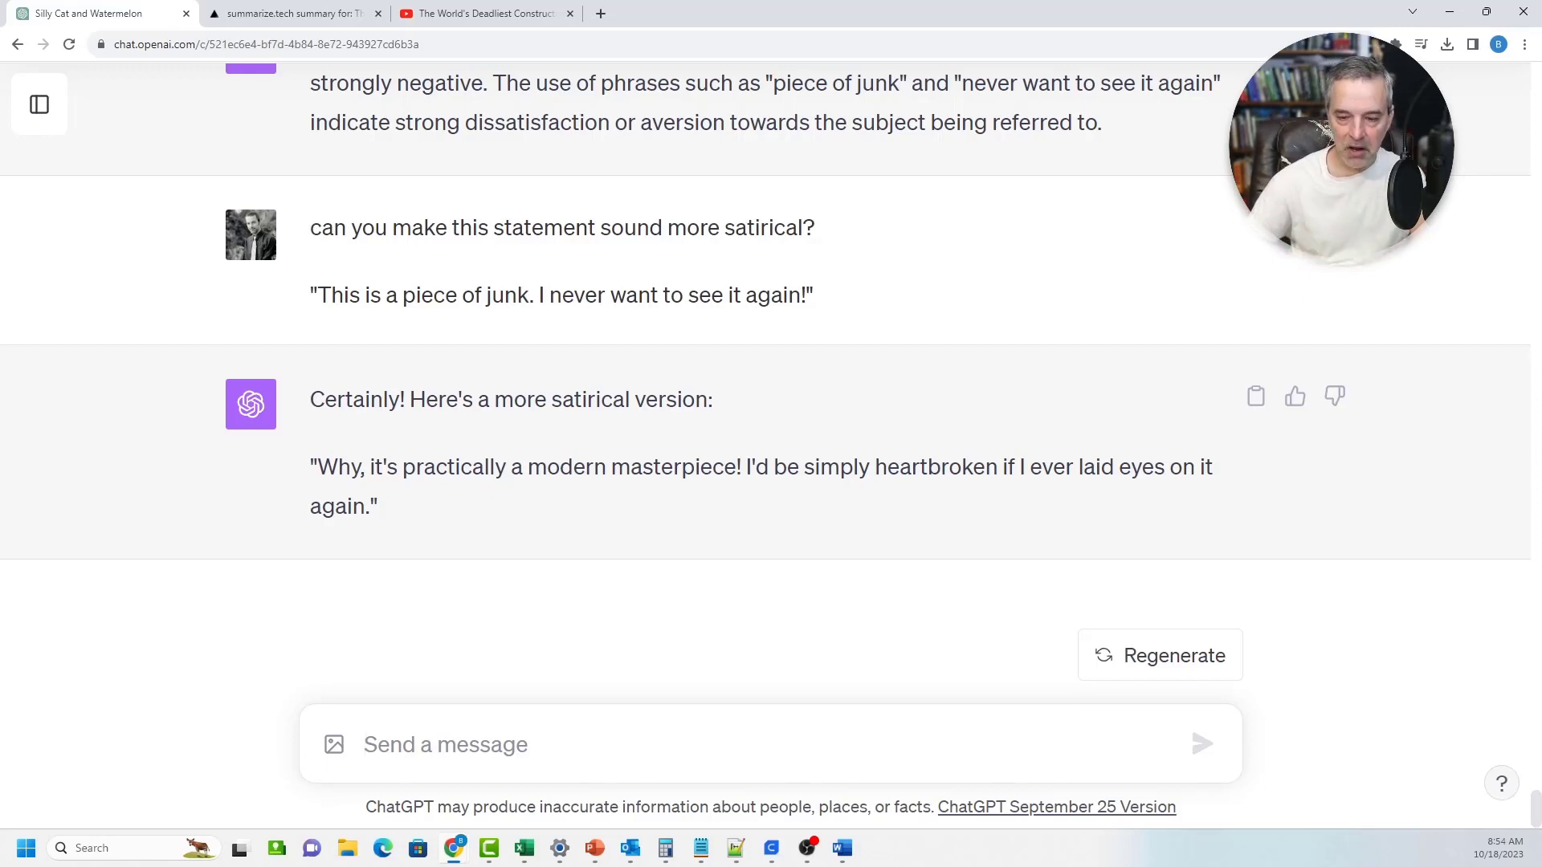
# Select ChatGPT's sentiment analysis answer paragraph to copy it
pyautogui.scroll(3, 764, 411)
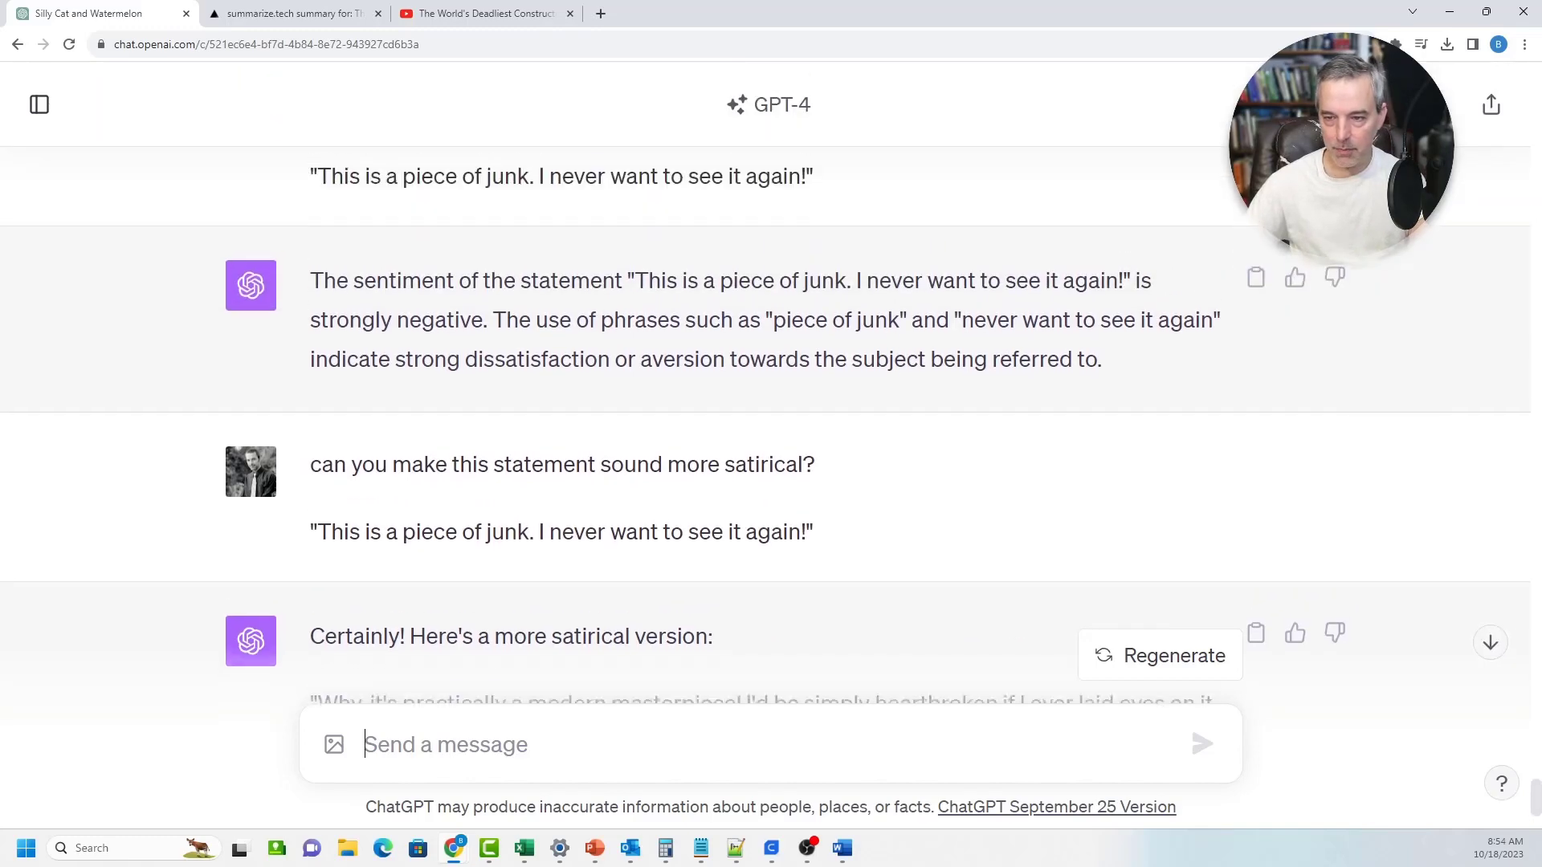
pyautogui.scroll(1, 764, 411)
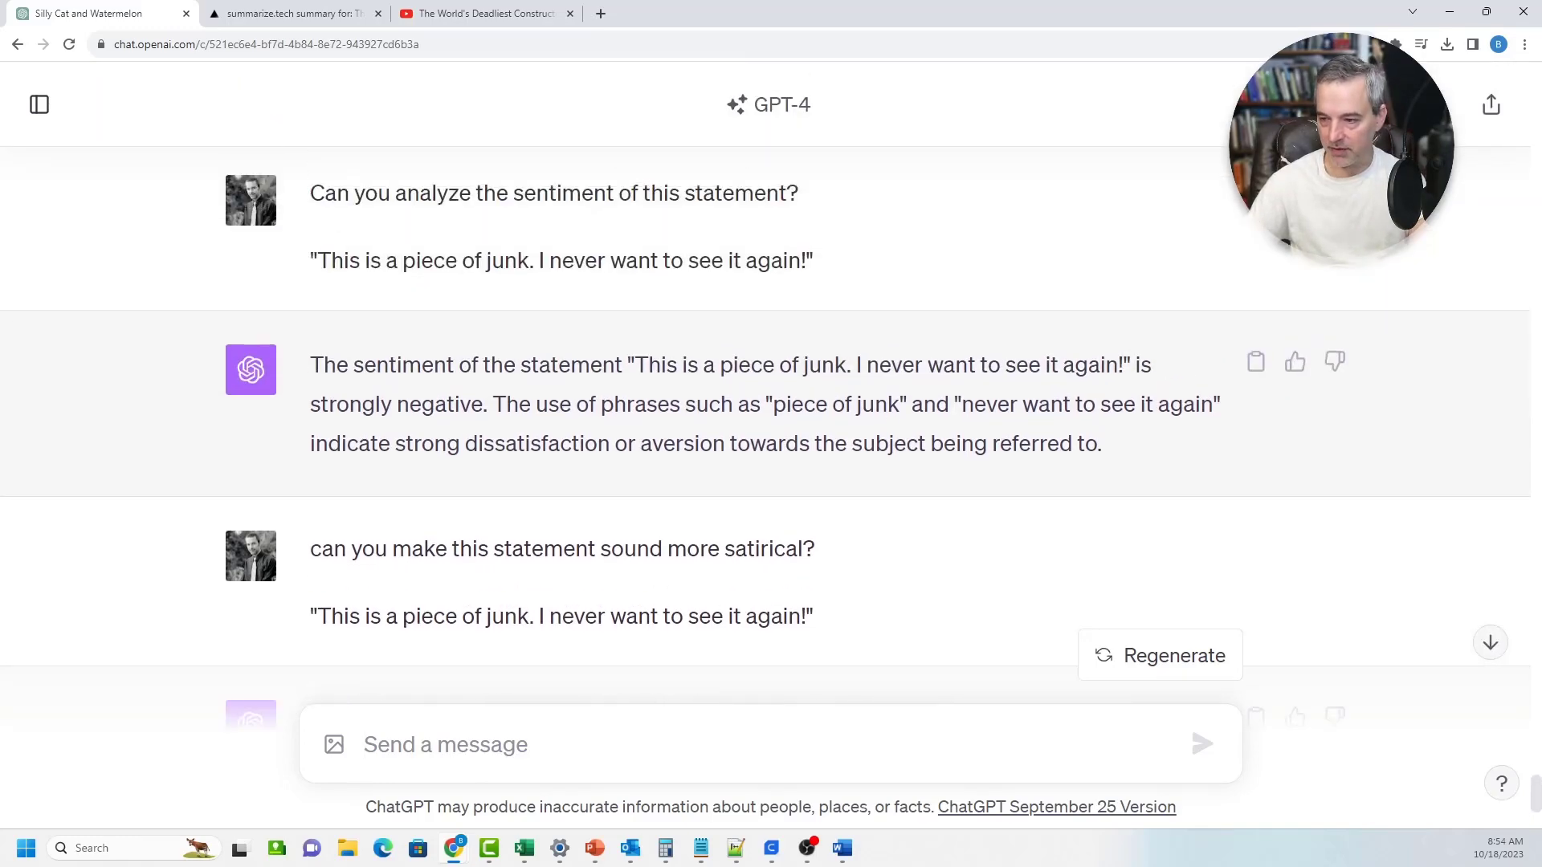
pyautogui.moveTo(1102, 444); pyautogui.dragTo(310, 364)
pyautogui.hotkey('ctrl', 'c')
# Send 'can you make this text sound more professional?' with the pasted sentiment paragraph
pyautogui.click(310, 365)
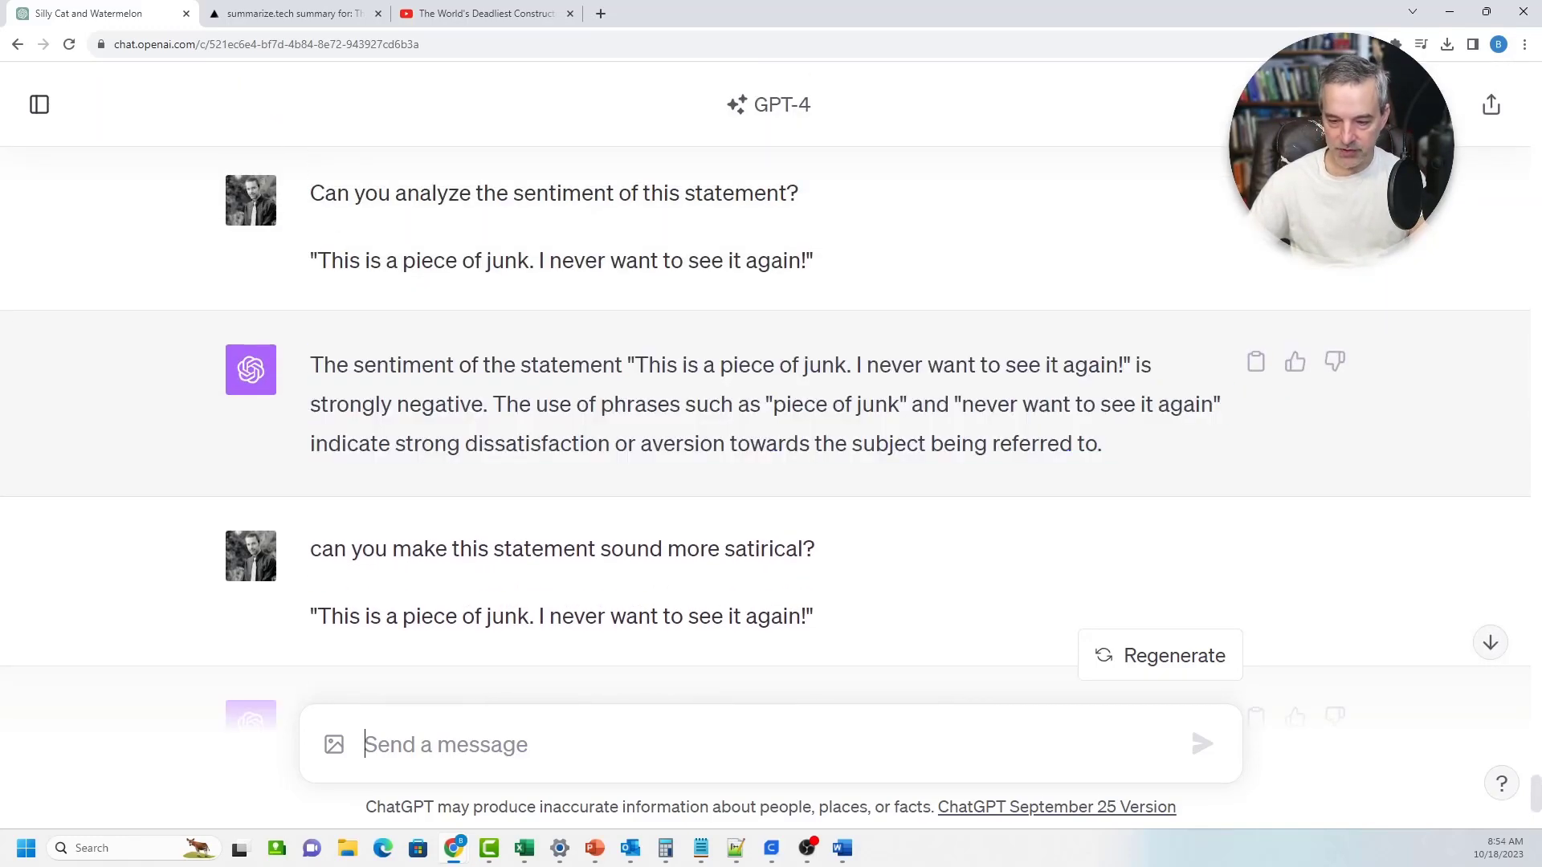
pyautogui.write('can you make t')
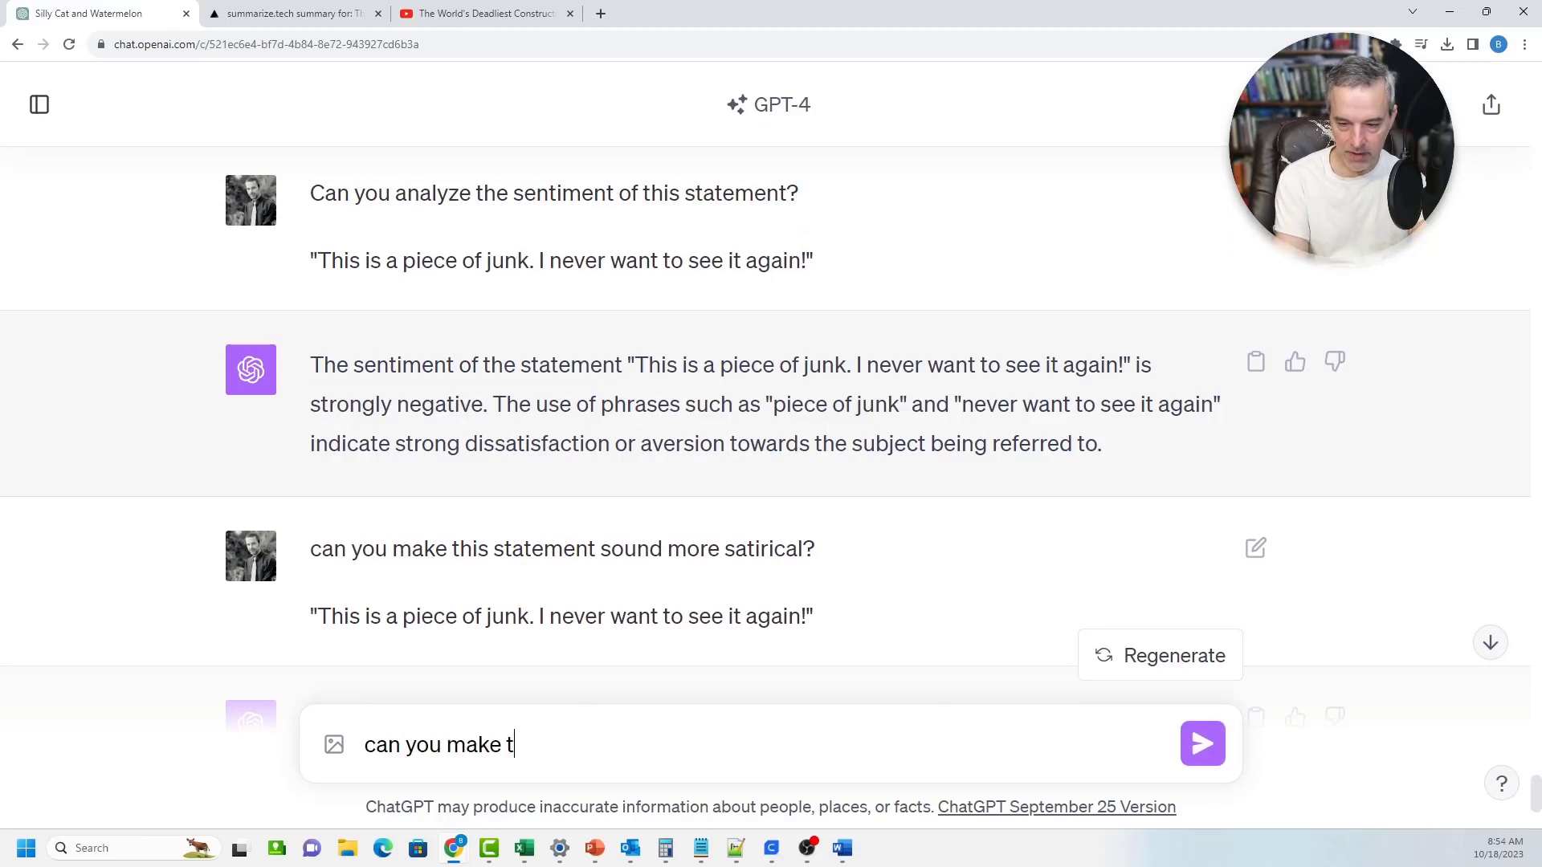
pyautogui.write('his text sound ')
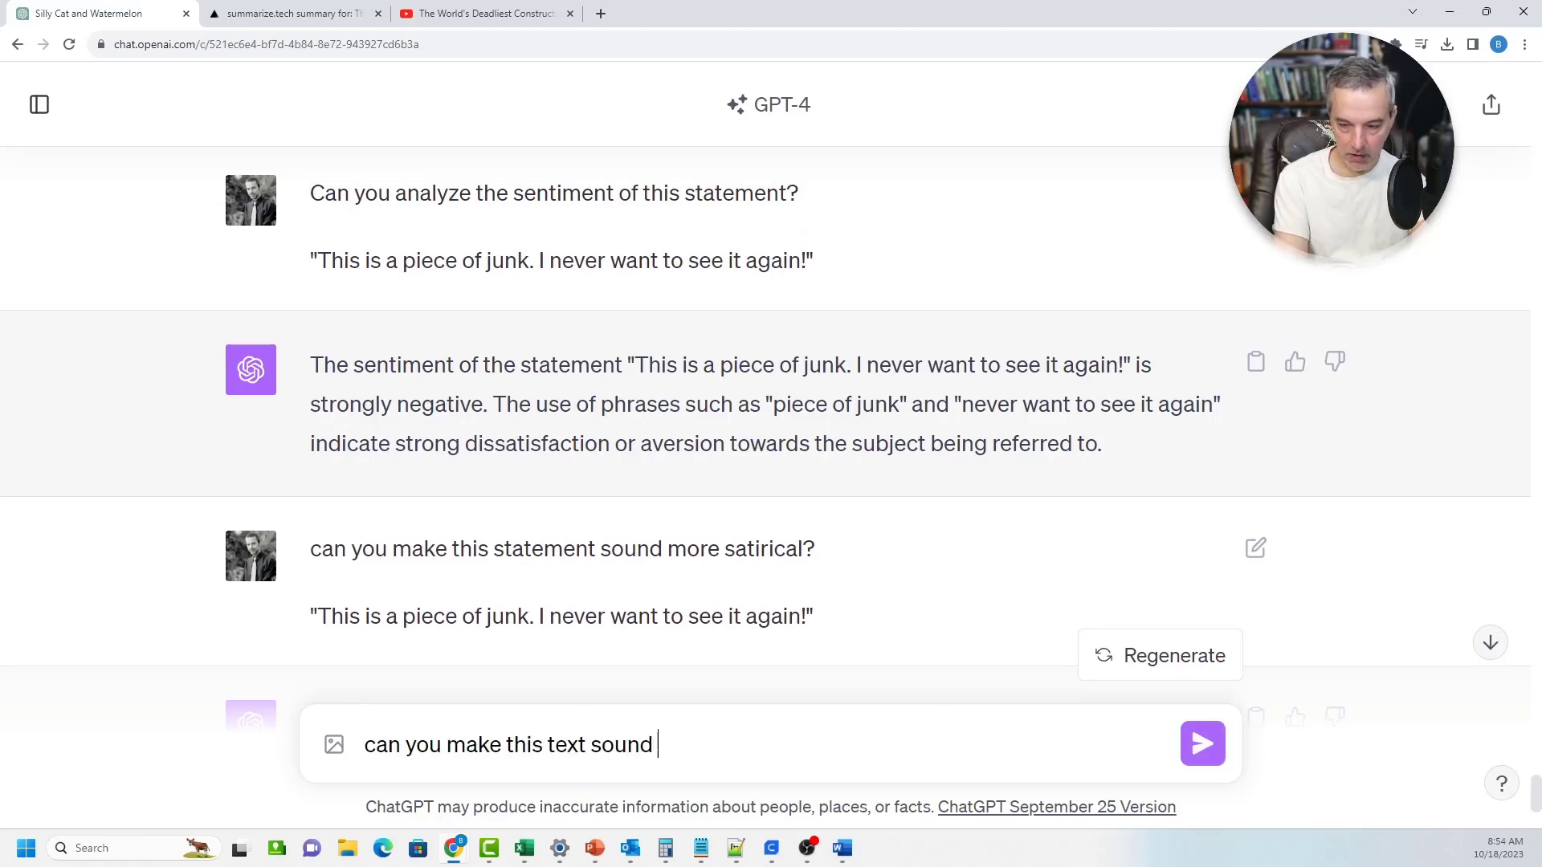
pyautogui.write('more professional')
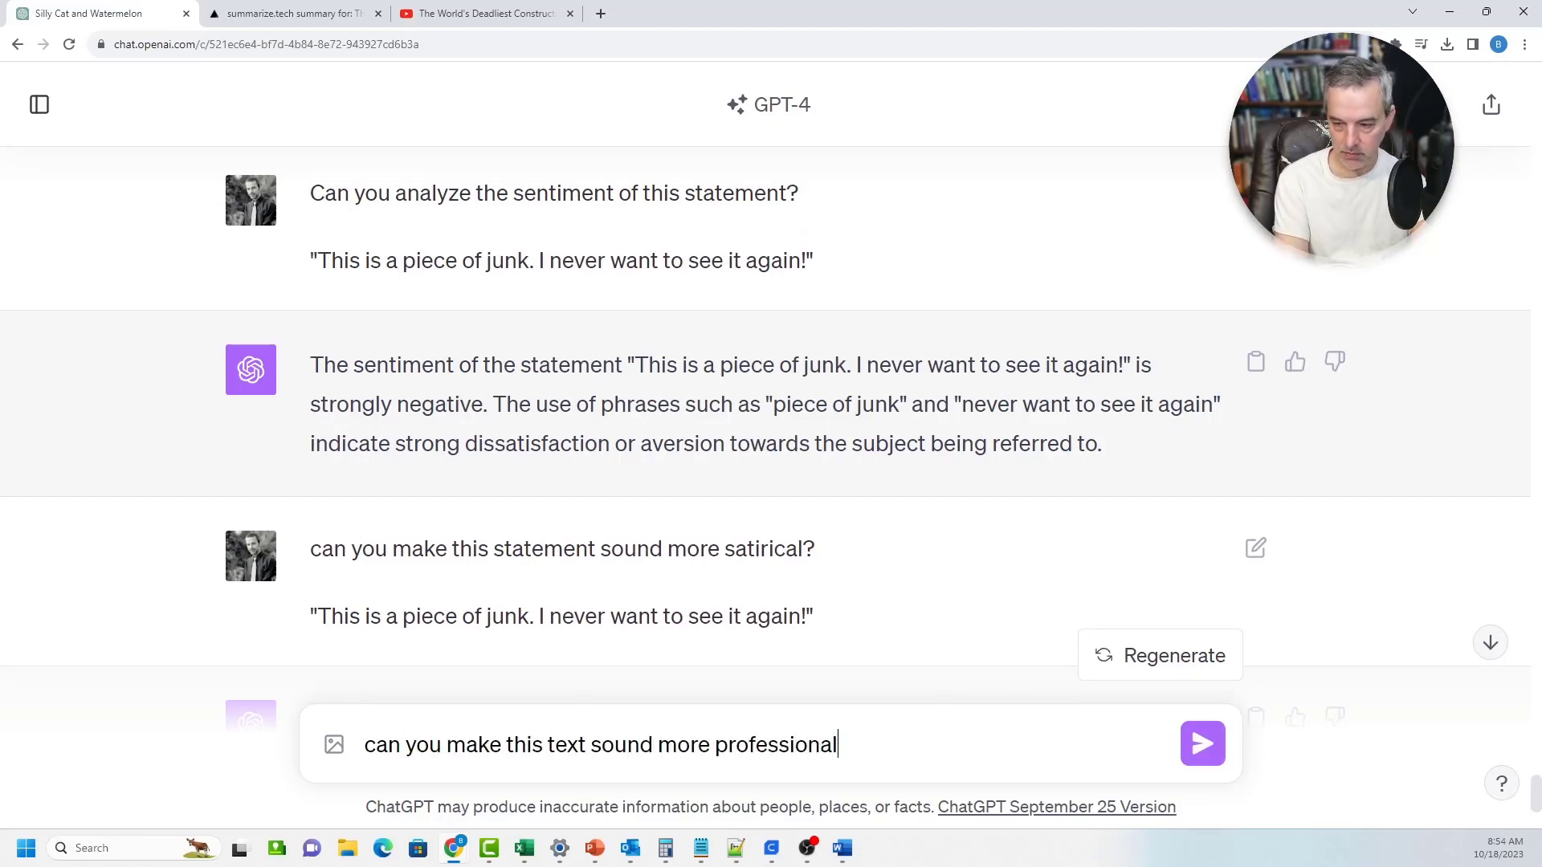
pyautogui.write('?')
pyautogui.hotkey('shift', 'Return')
pyautogui.hotkey('shift', 'Return')
pyautogui.hotkey('ctrl', 'v')
pyautogui.press('Return')
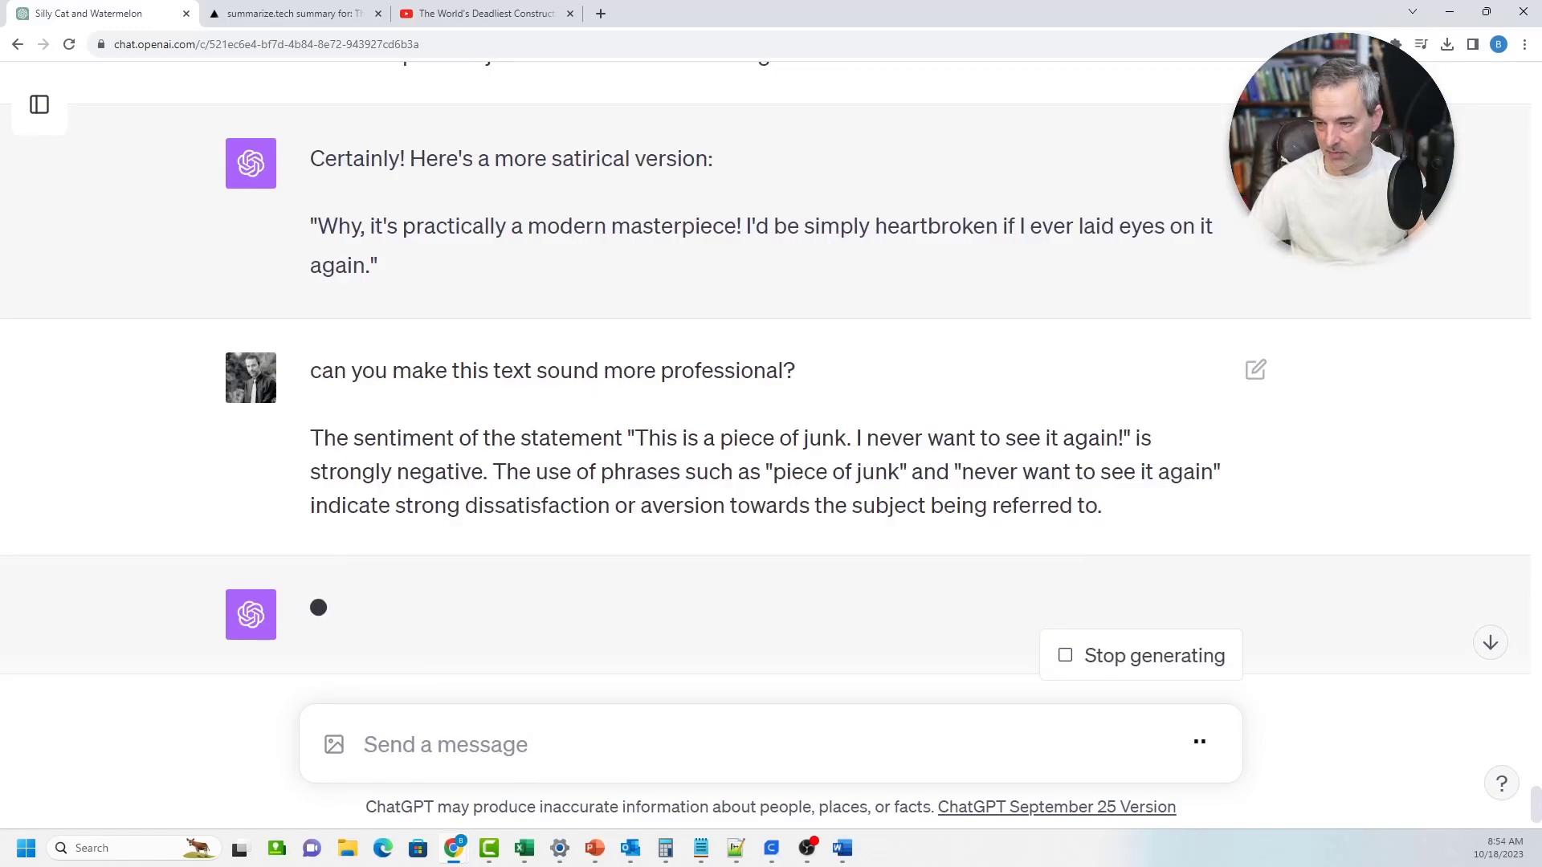
pyautogui.moveTo(1101, 505); pyautogui.dragTo(310, 438)
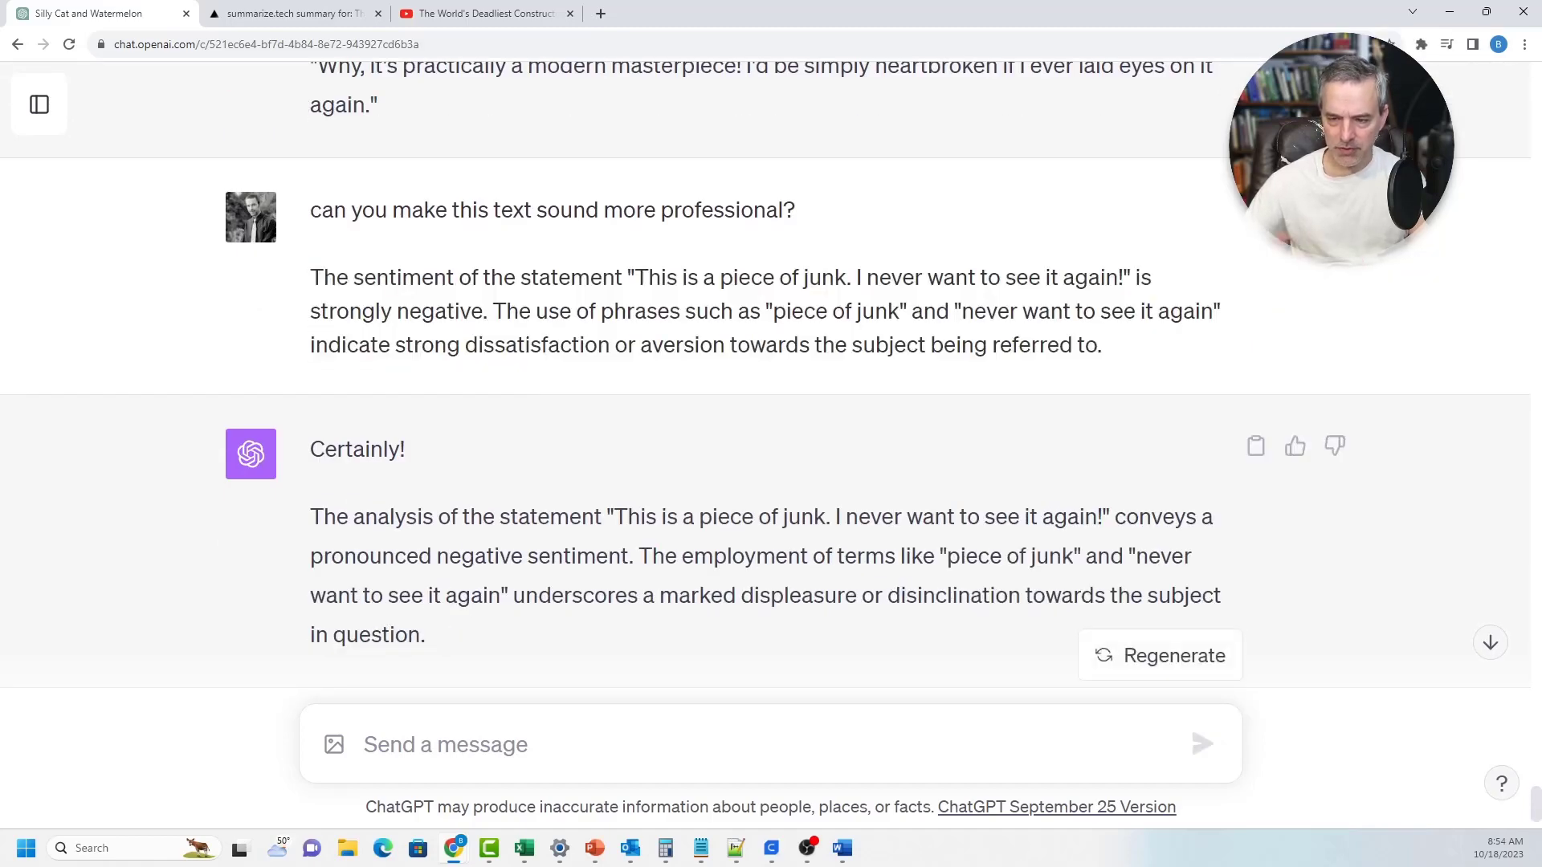
pyautogui.moveTo(1104, 345); pyautogui.dragTo(310, 209)
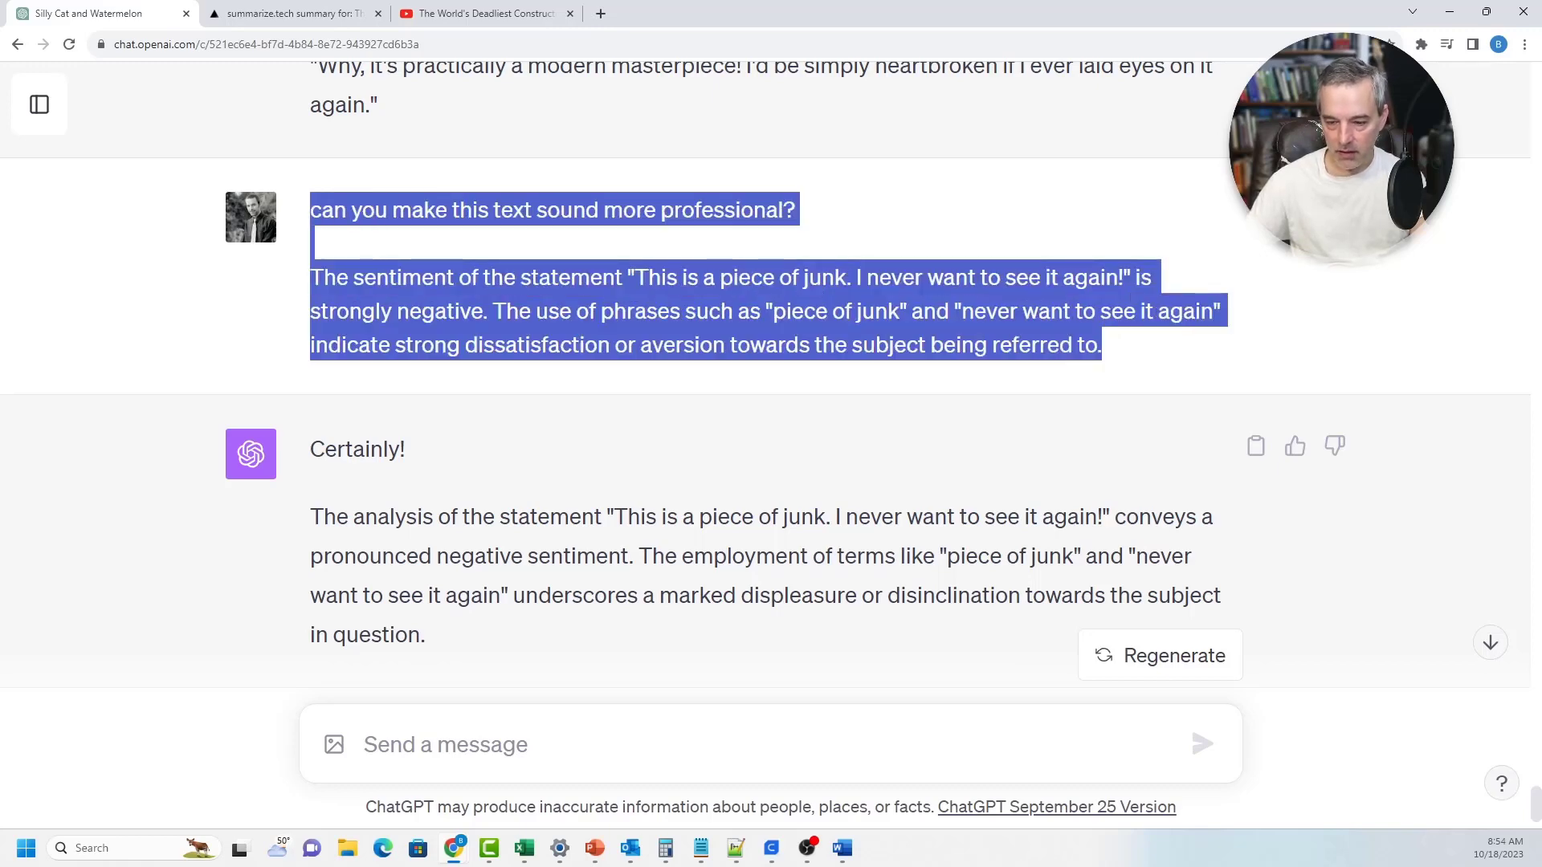
# Resend the copied prompt with 'professional' replaced by 'casual' and compare the reply
pyautogui.hotkey('ctrl', 'c')
pyautogui.click(366, 744)
pyautogui.hotkey('ctrl', 'v')
pyautogui.doubleClick(775, 576)
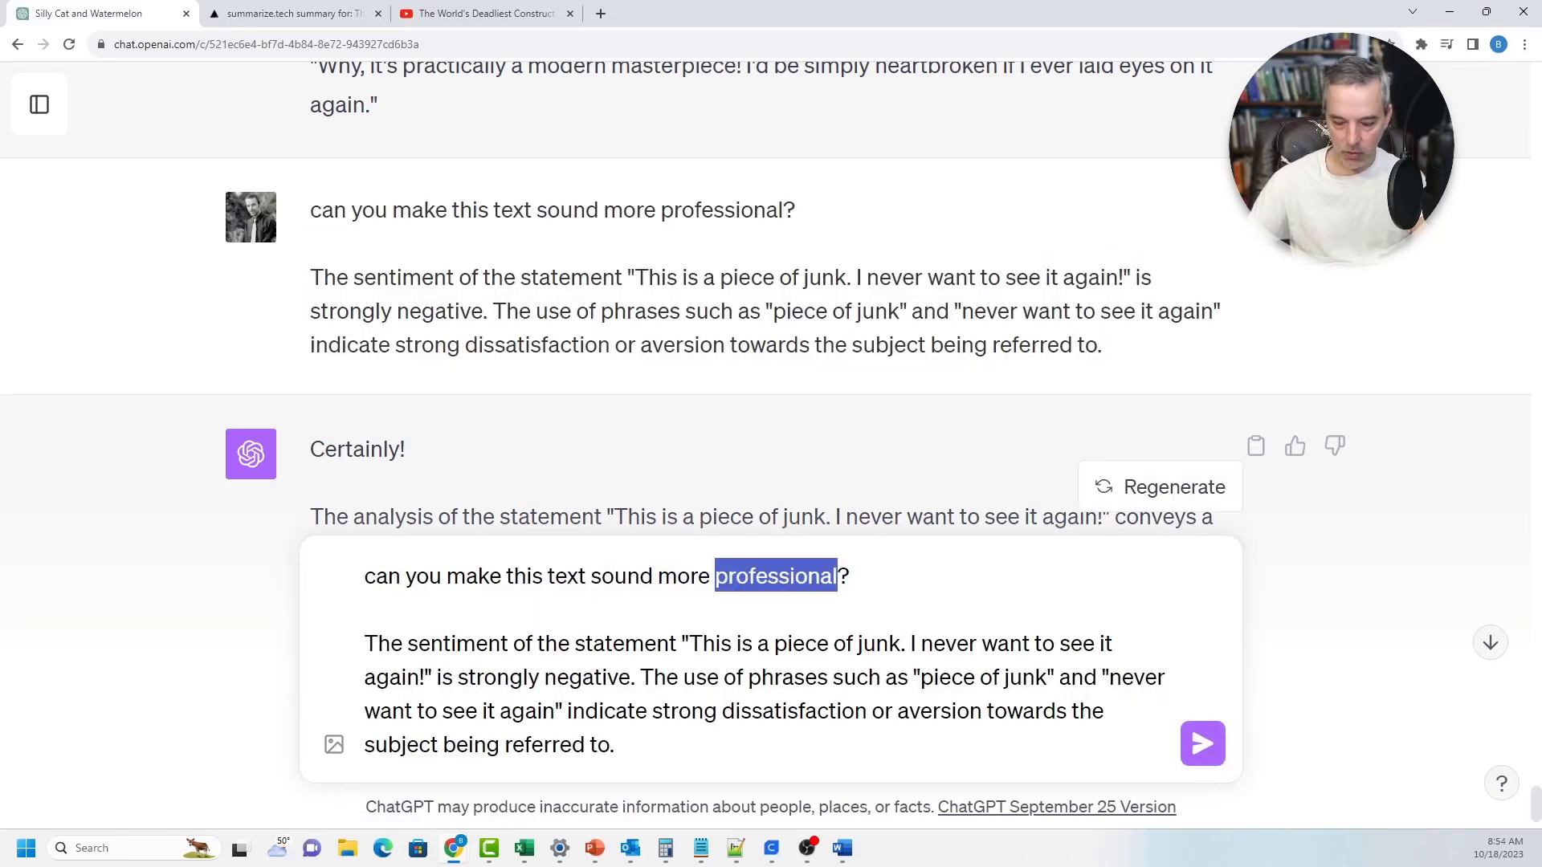
pyautogui.write('casual')
pyautogui.press('Return')
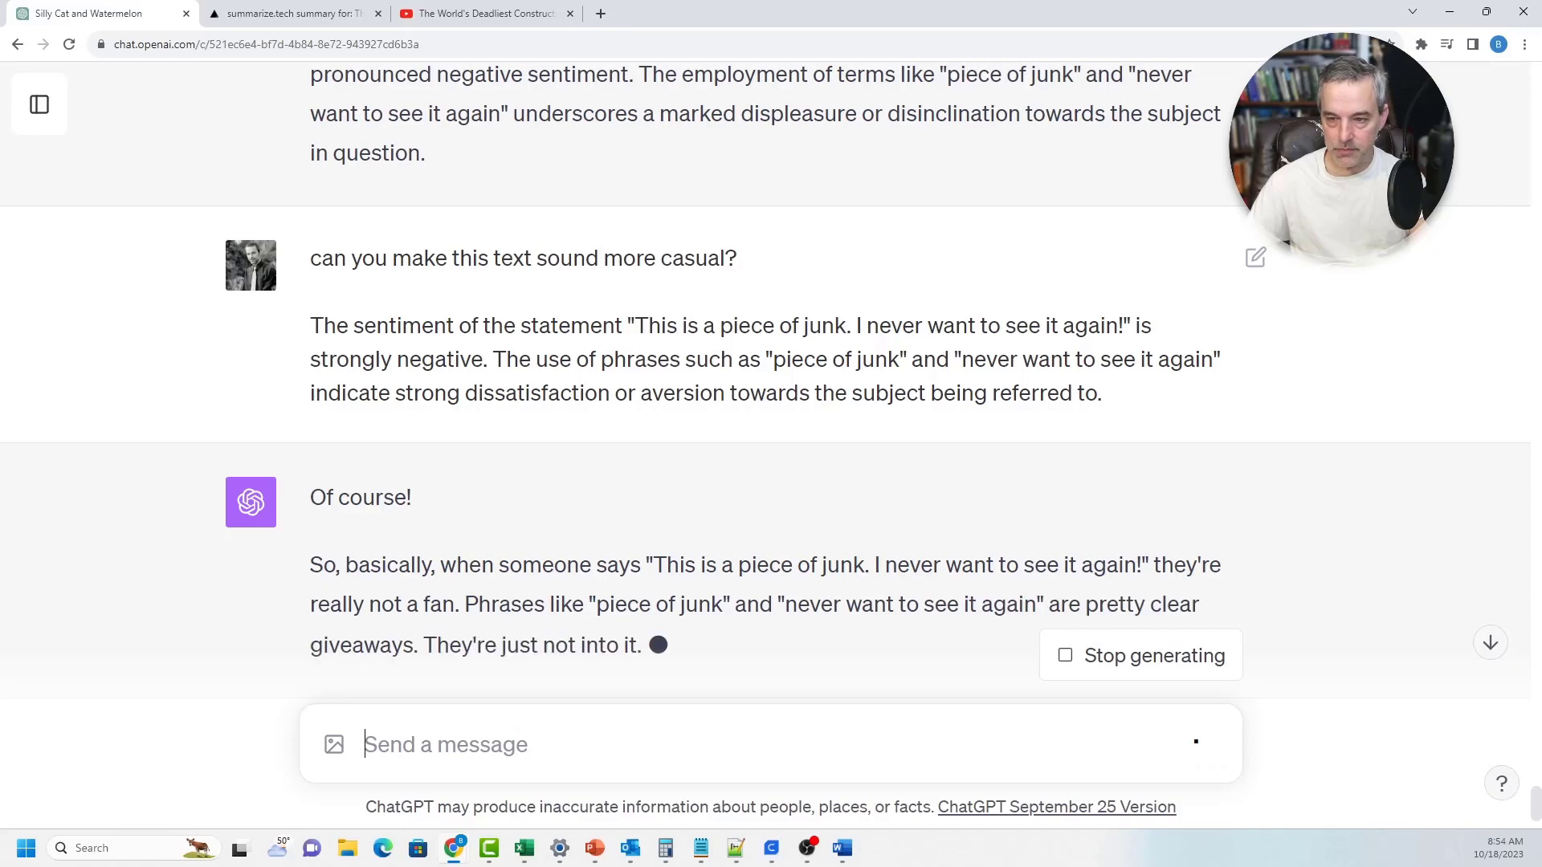
pyautogui.scroll(-2, 764, 409)
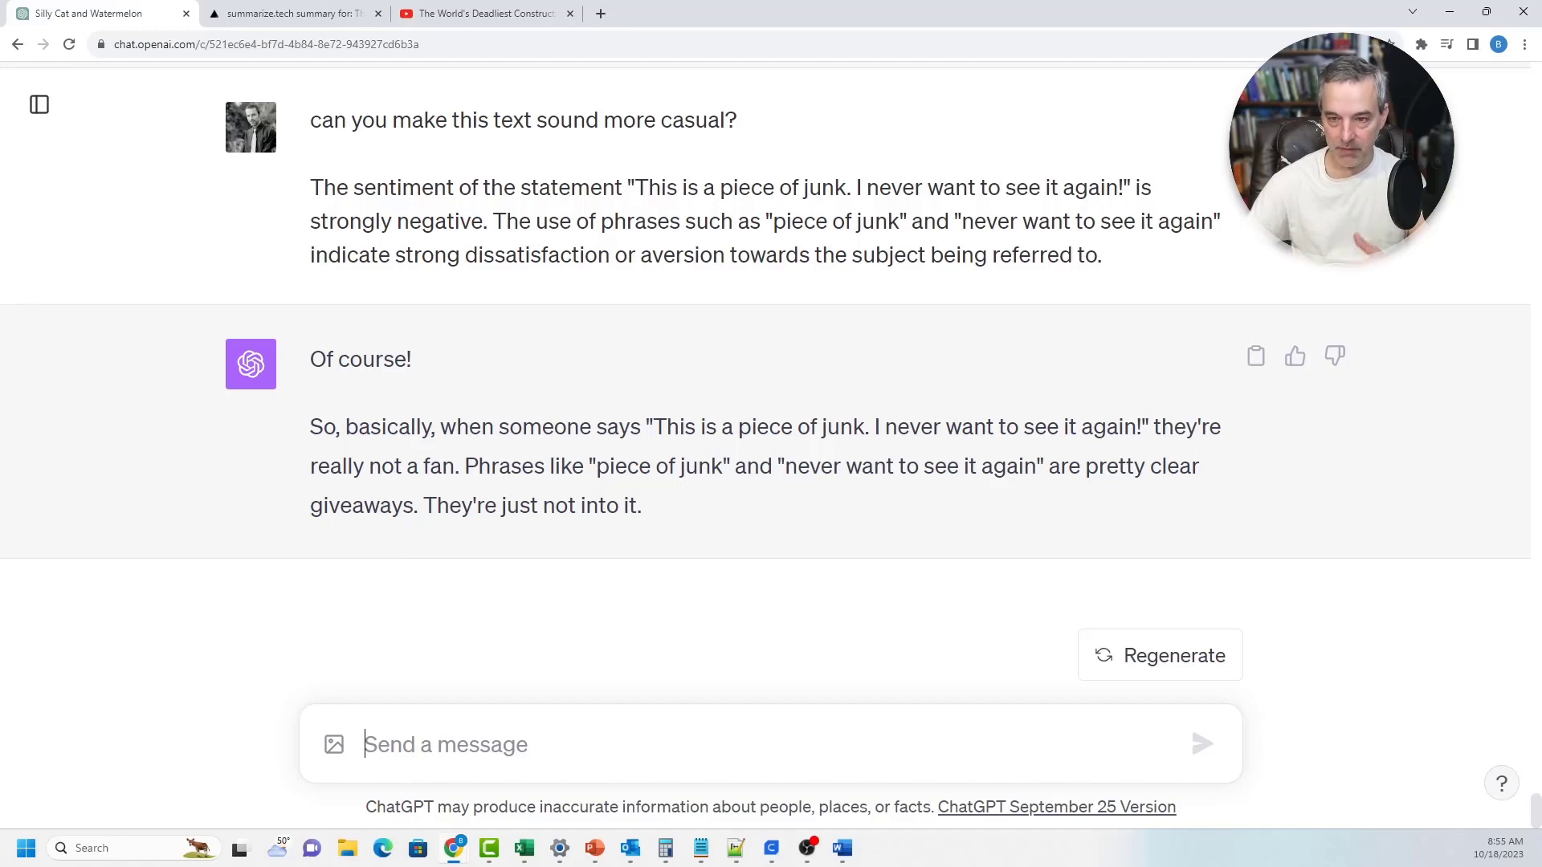
pyautogui.moveTo(312, 187); pyautogui.dragTo(1100, 254)
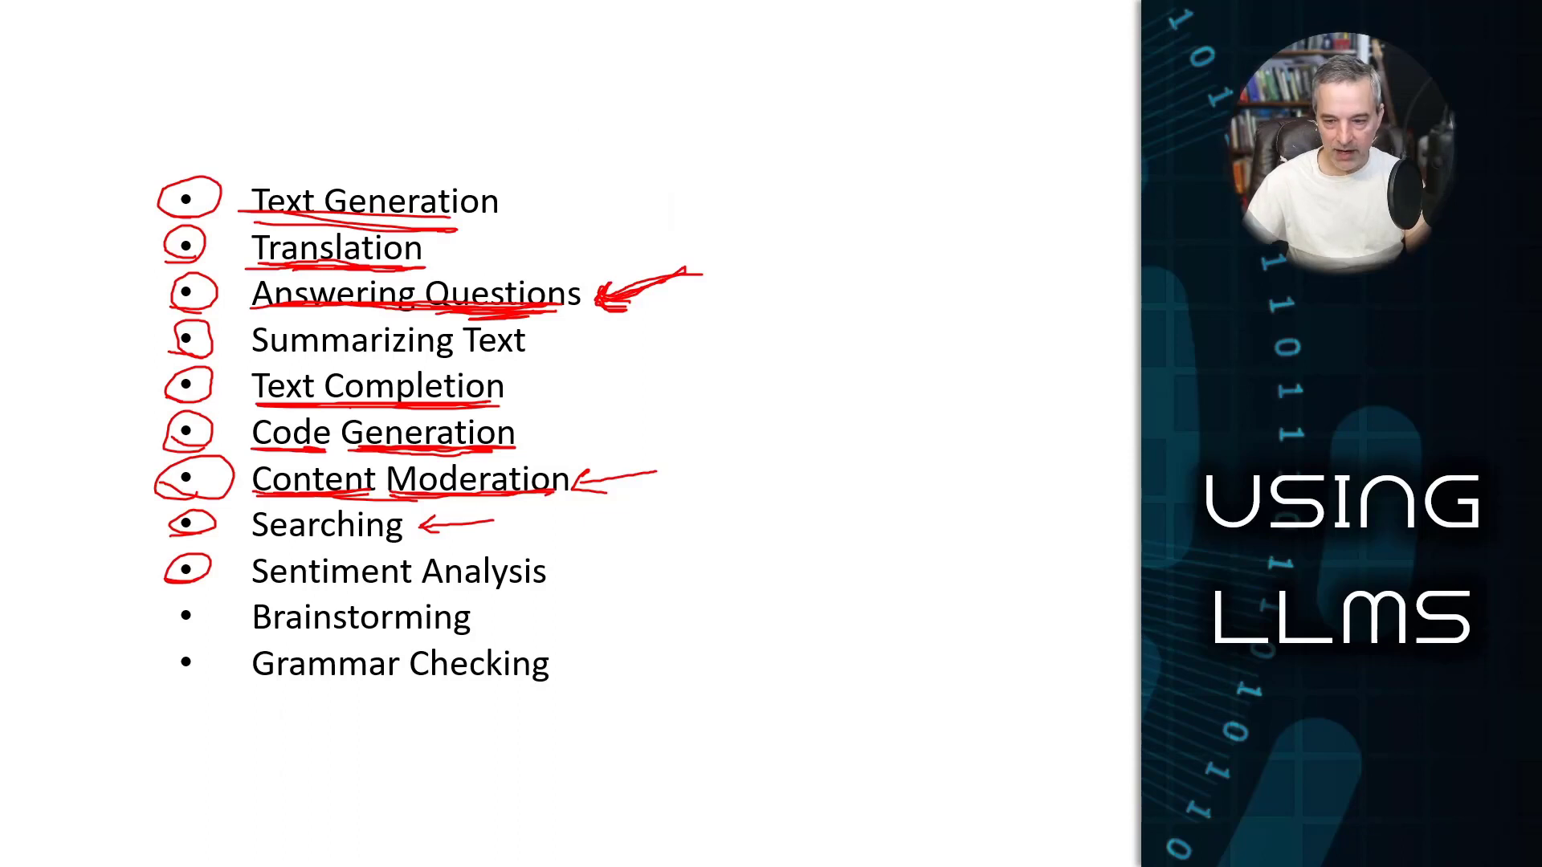
# Circle and underline the Brainstorming bullet in red ink
pyautogui.moveTo(215, 604)
pyautogui.mouseDown()
pyautogui.moveTo(170, 618)
pyautogui.moveTo(489, 636)
pyautogui.moveTo(474, 618)
pyautogui.moveTo(502, 636)
pyautogui.mouseUp()
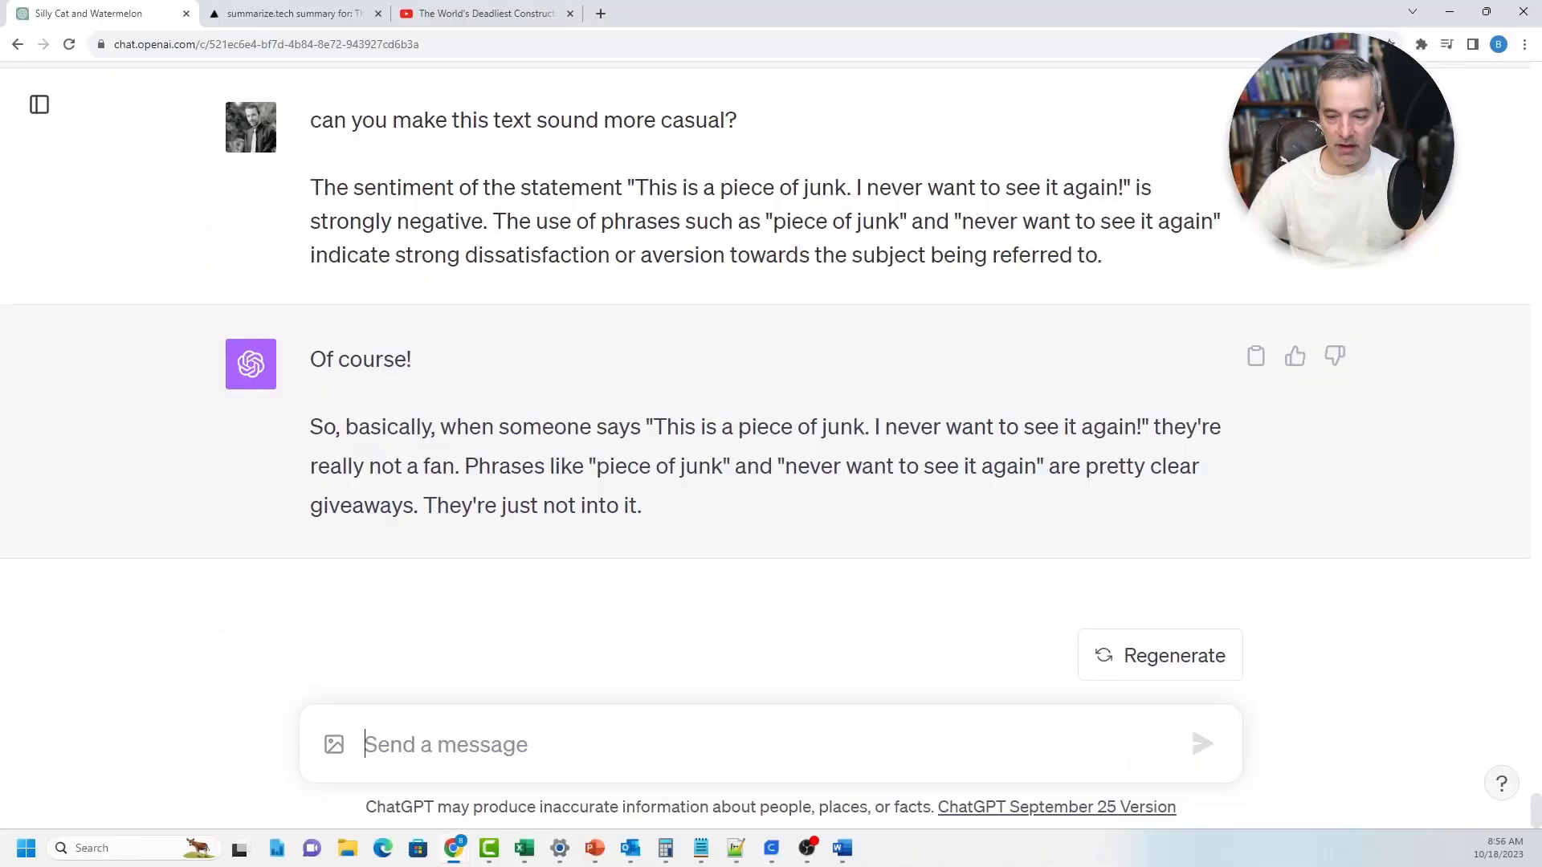
# Ask ChatGPT: 'can you give some ideas for great youtube content for uses on ChatGPT?'
pyautogui.write('can')
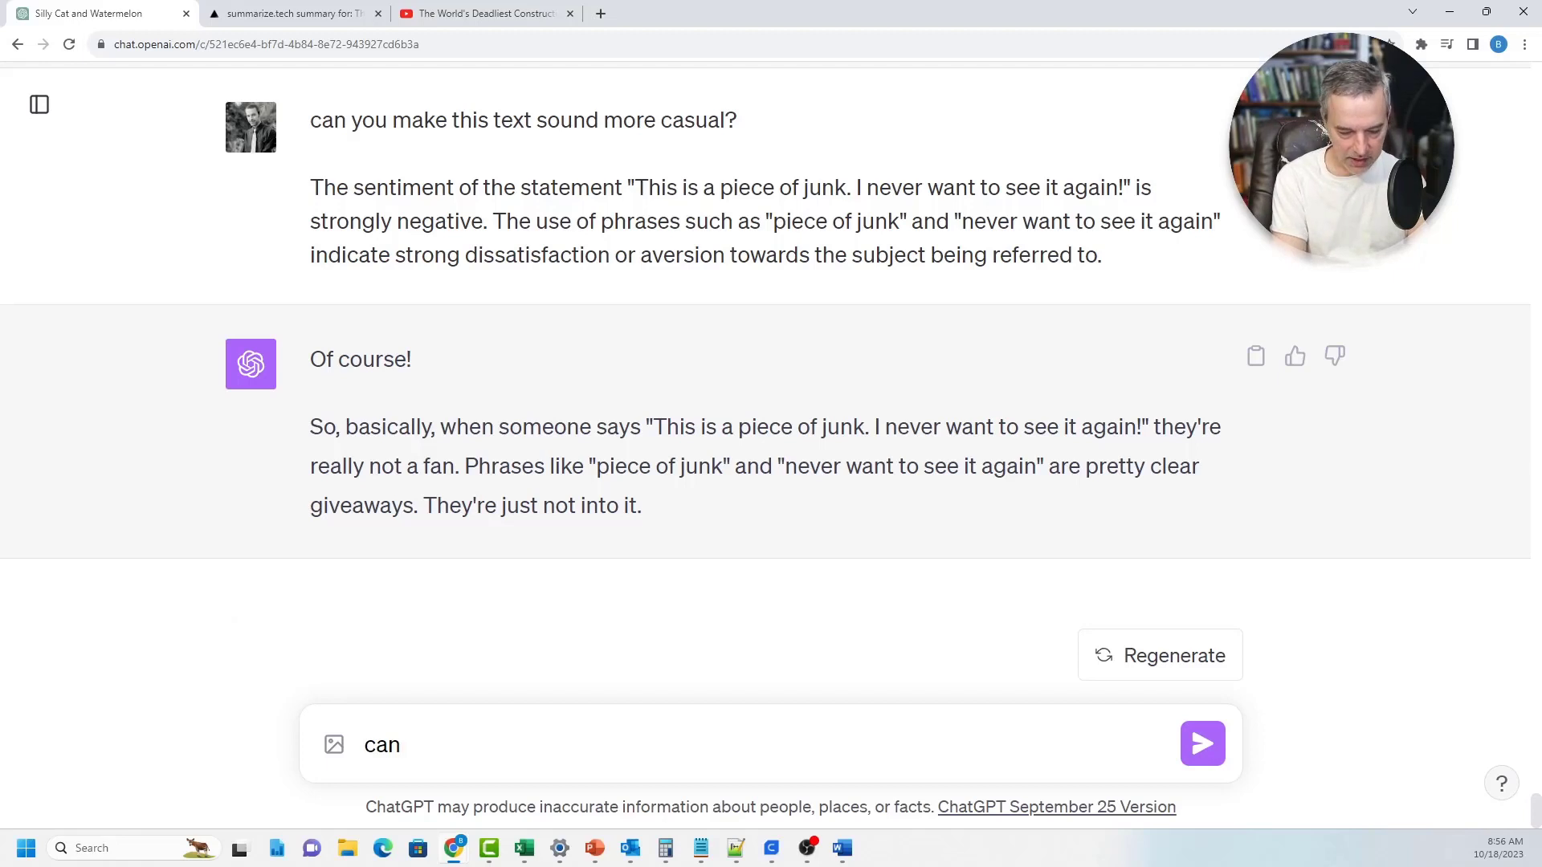
pyautogui.write(' you give s')
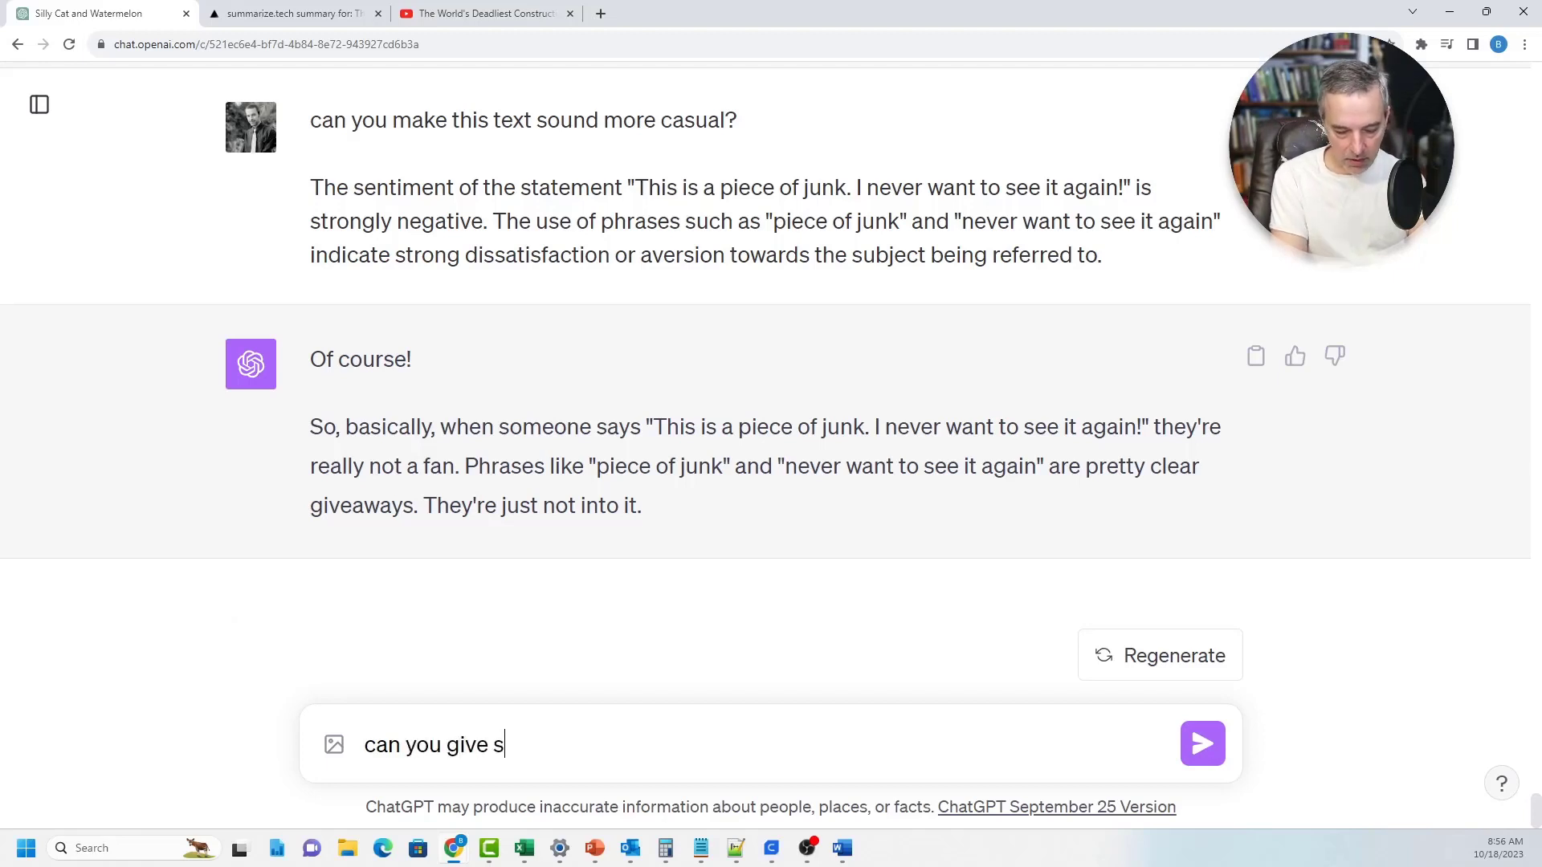
pyautogui.write('ome ideas for g')
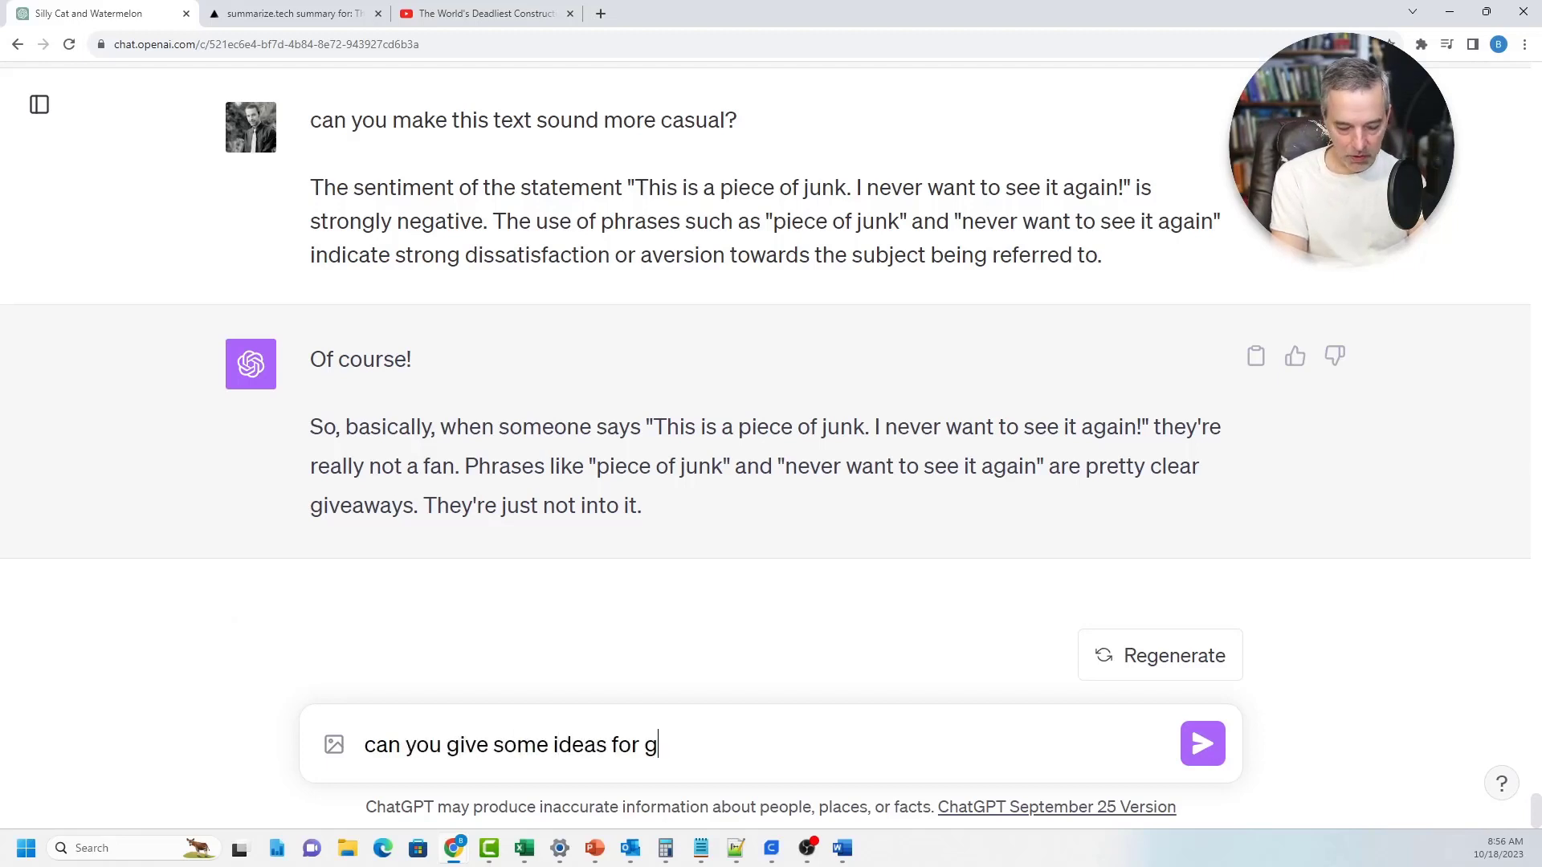
pyautogui.write('reat youtube ')
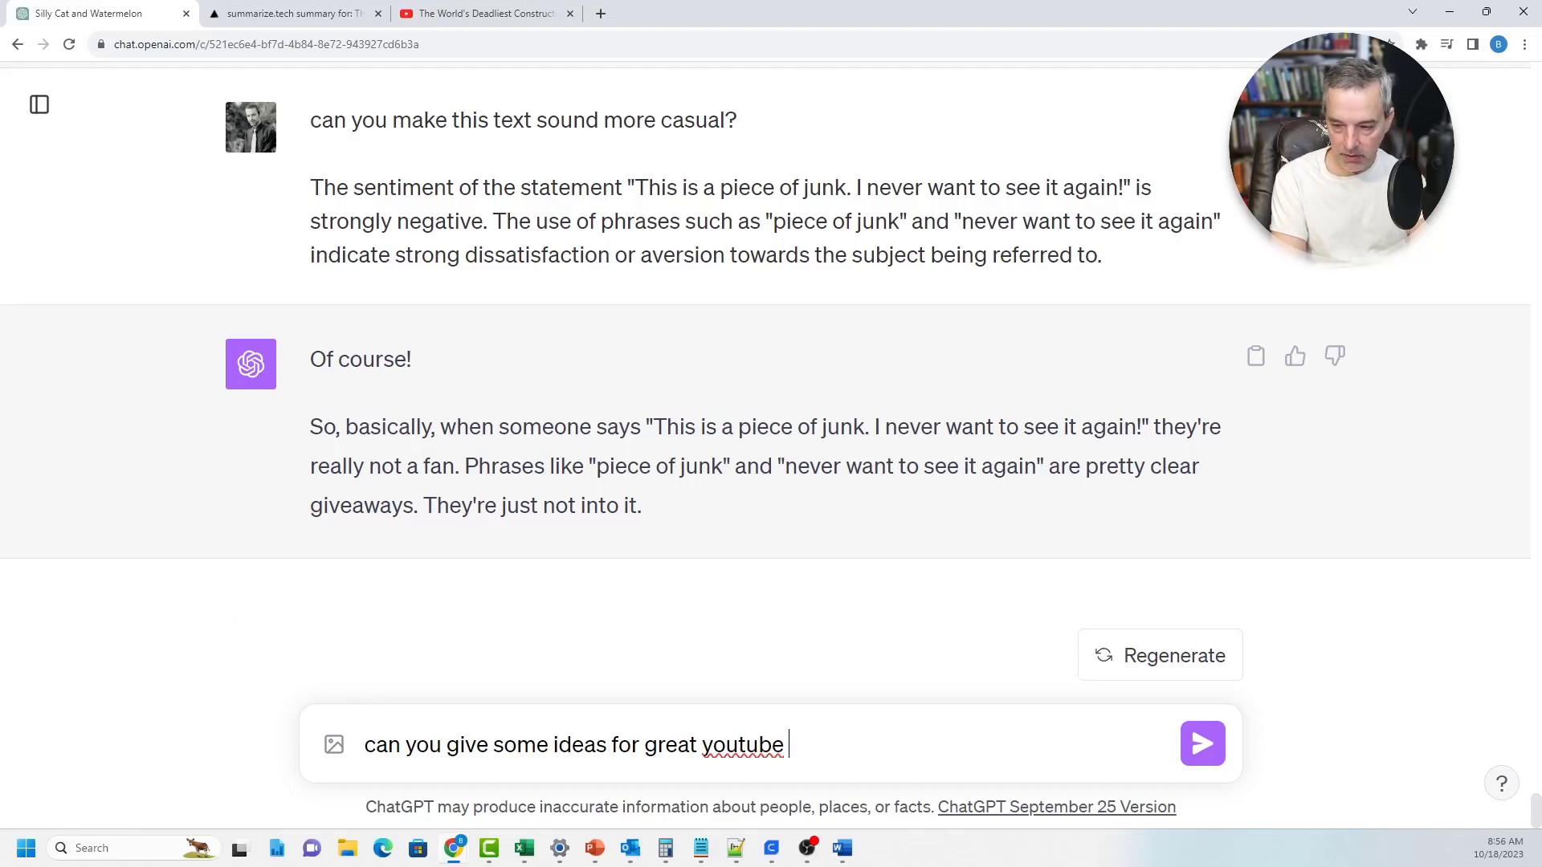
pyautogui.write('content f')
pyautogui.press('BackSpace')
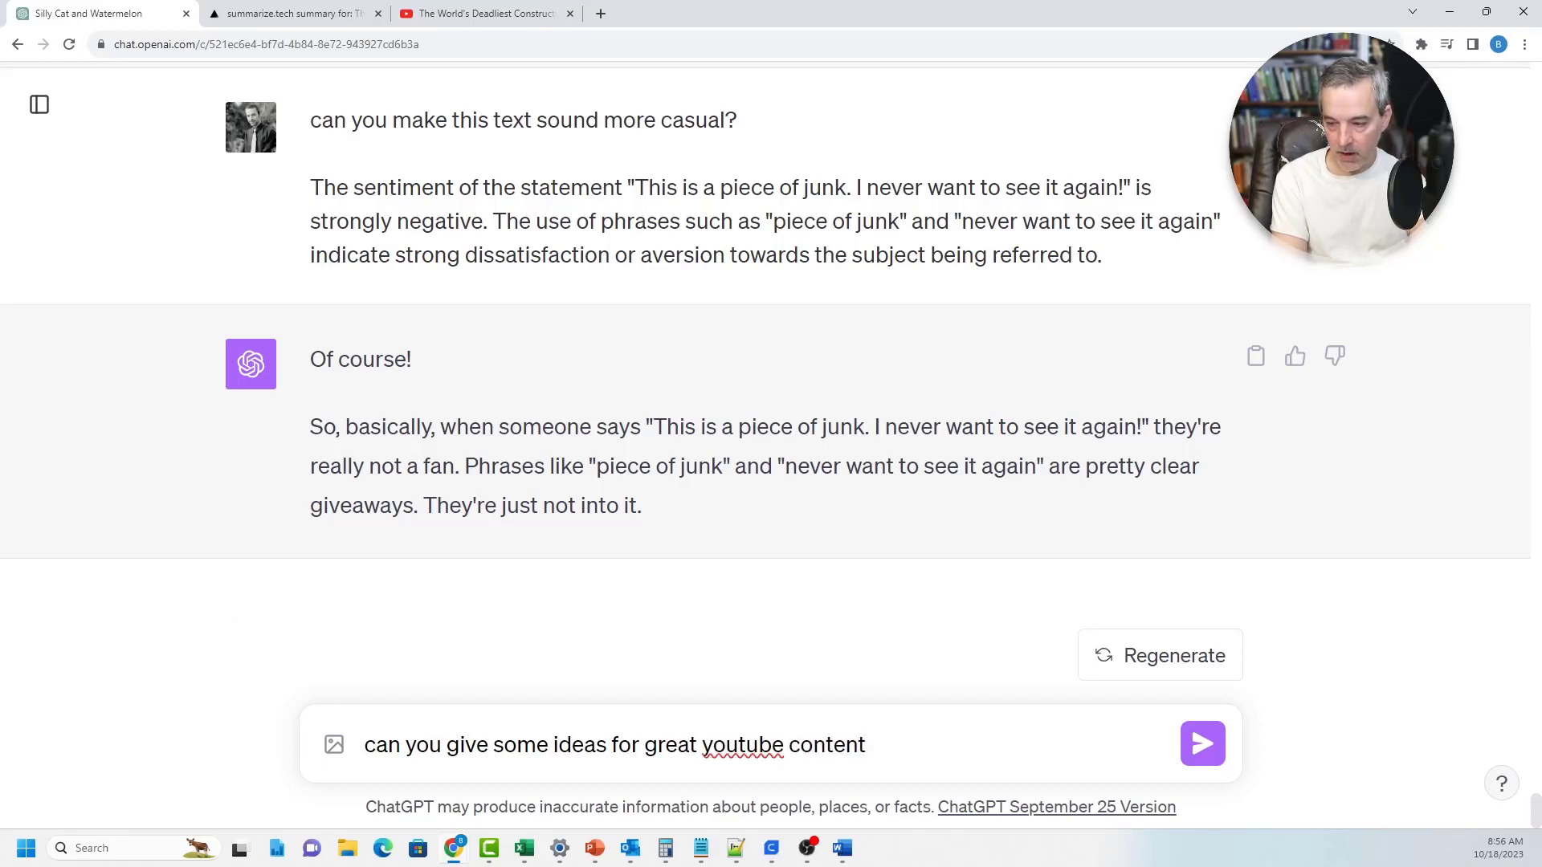
pyautogui.write('for uses po')
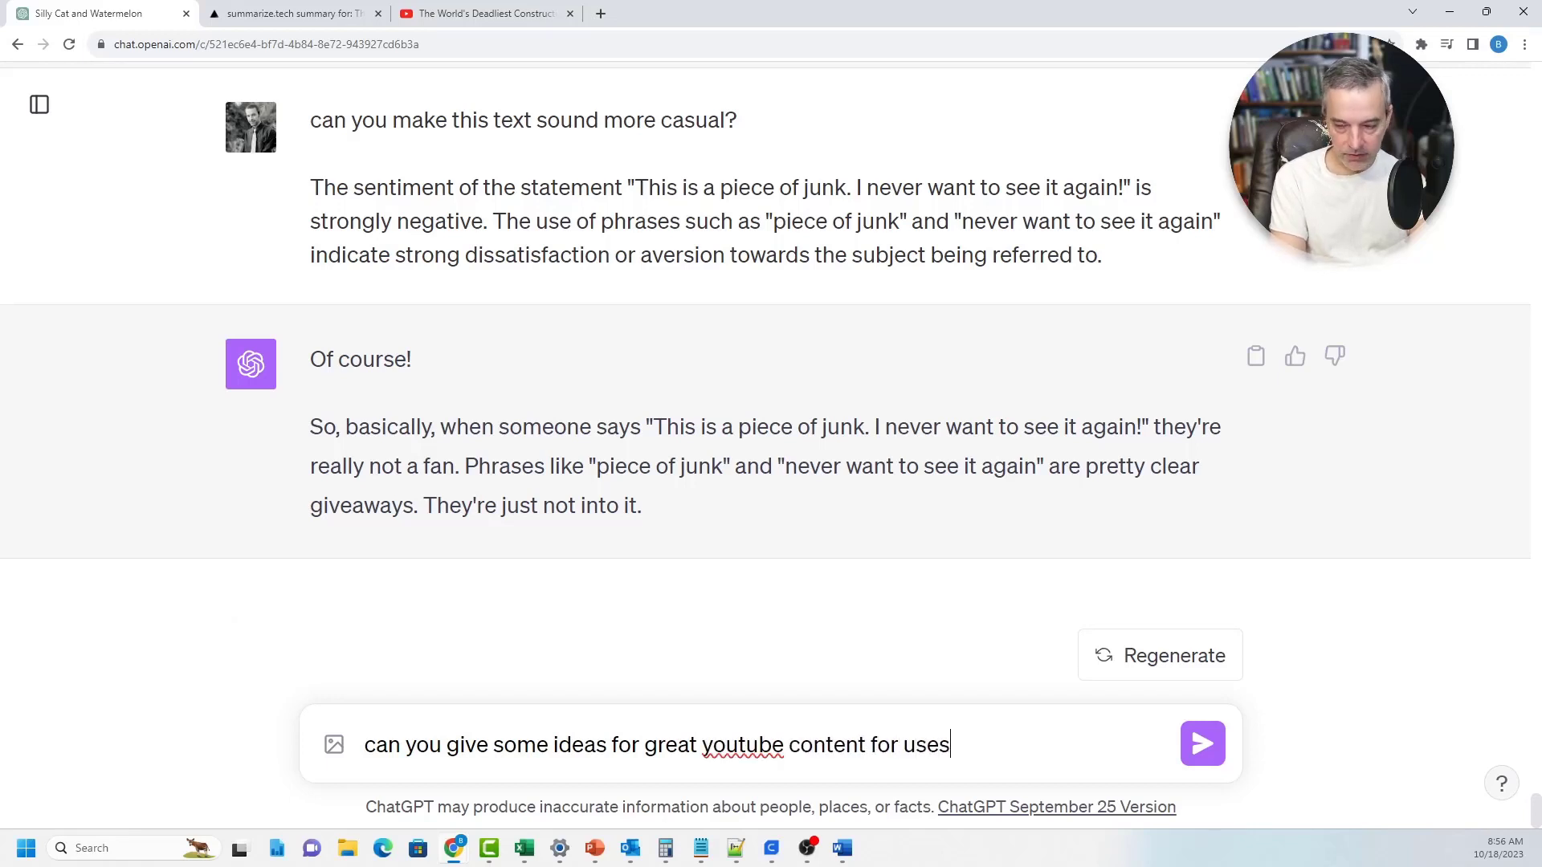
pyautogui.press('BackSpace')
pyautogui.press('BackSpace')
pyautogui.write('on Ch')
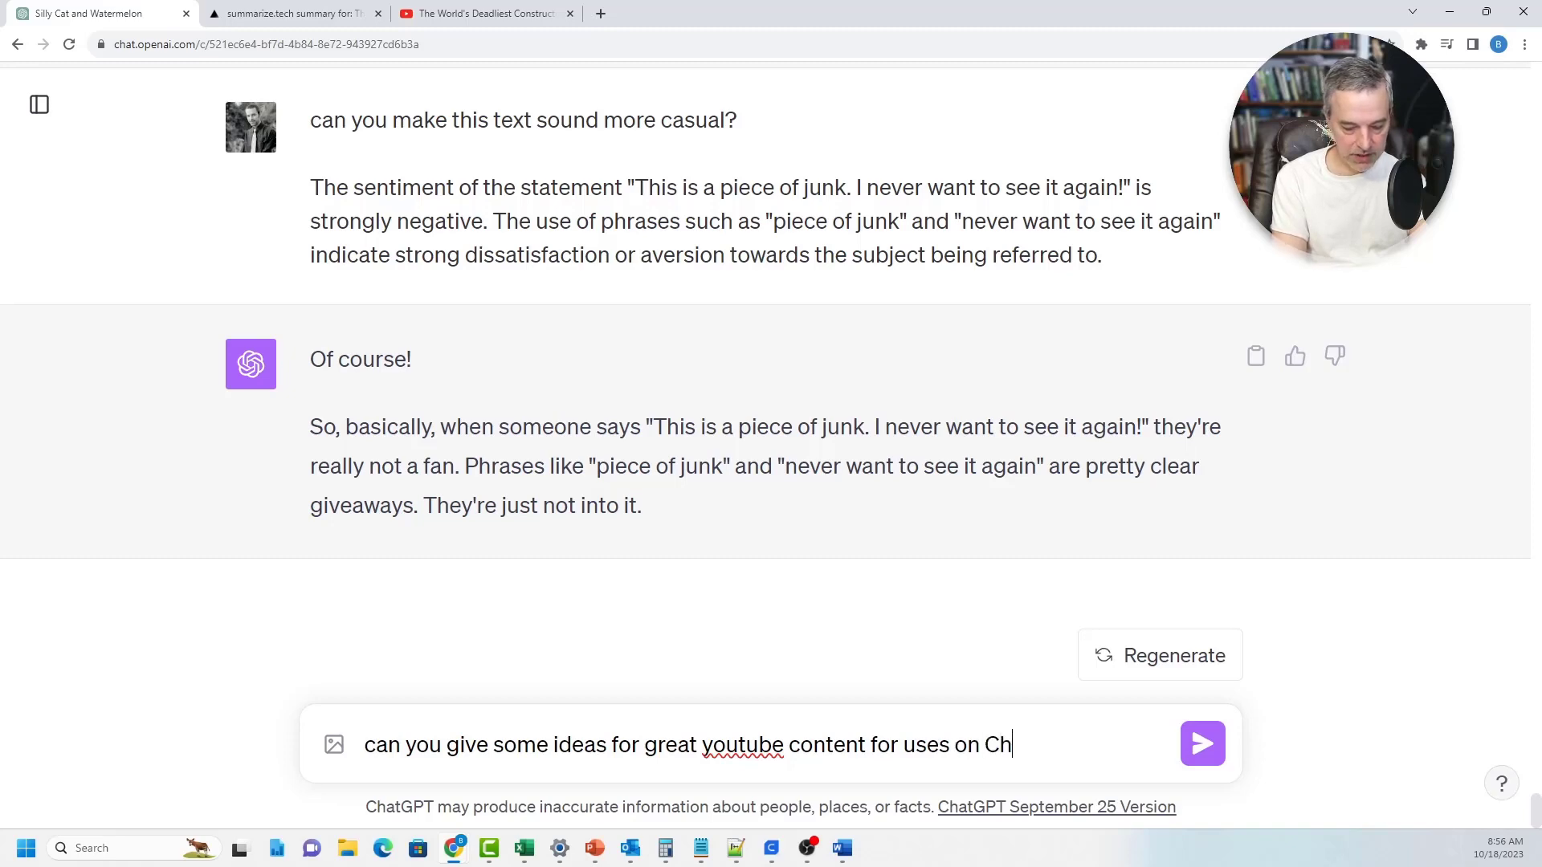
pyautogui.write('atGPT?')
pyautogui.press('Return')
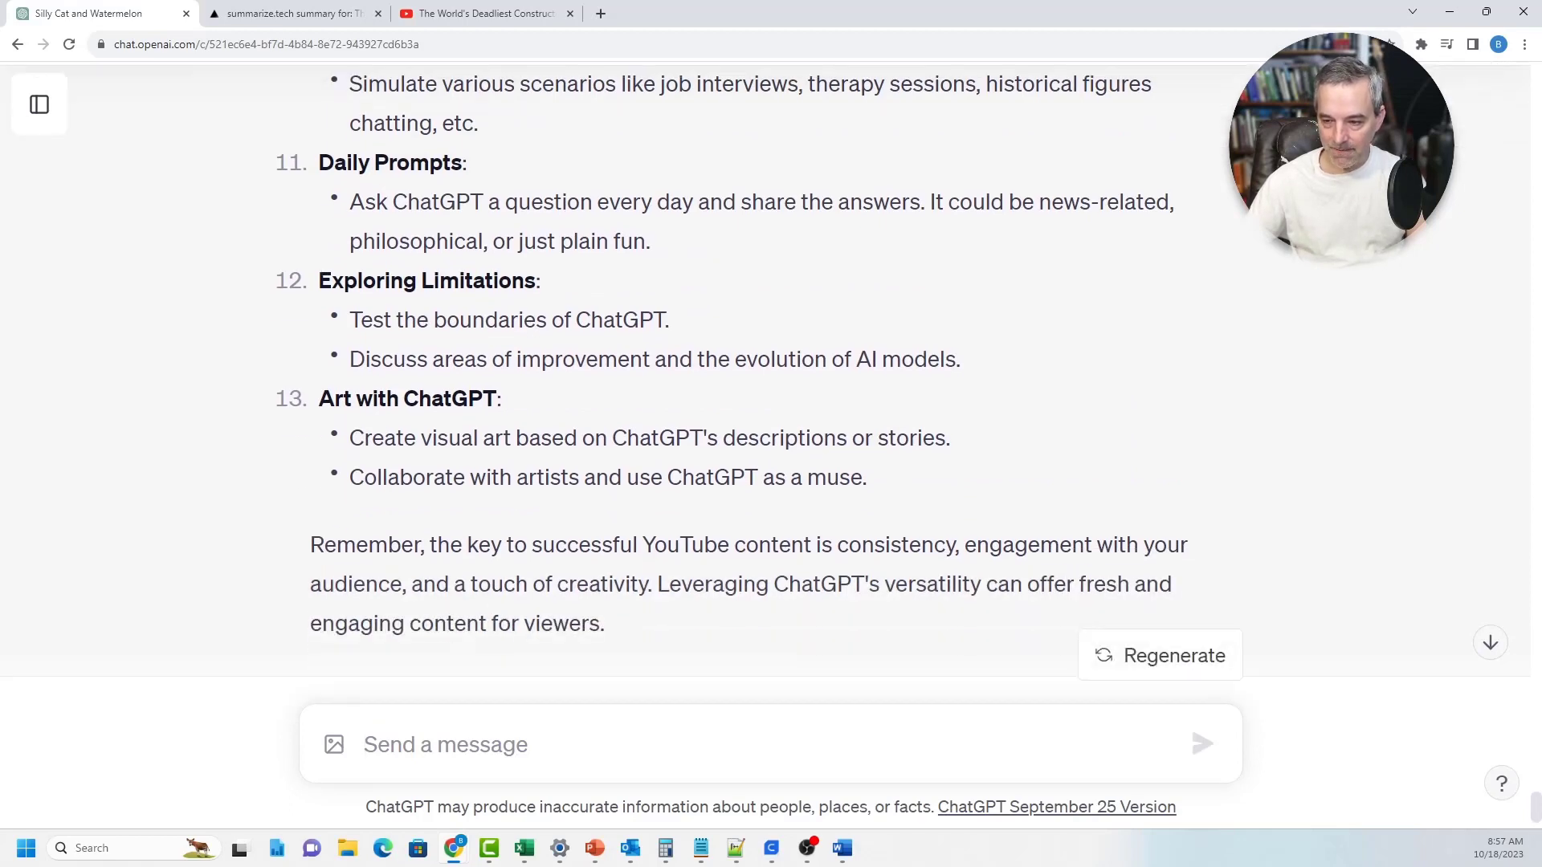
pyautogui.moveTo(960, 545); pyautogui.dragTo(485, 281)
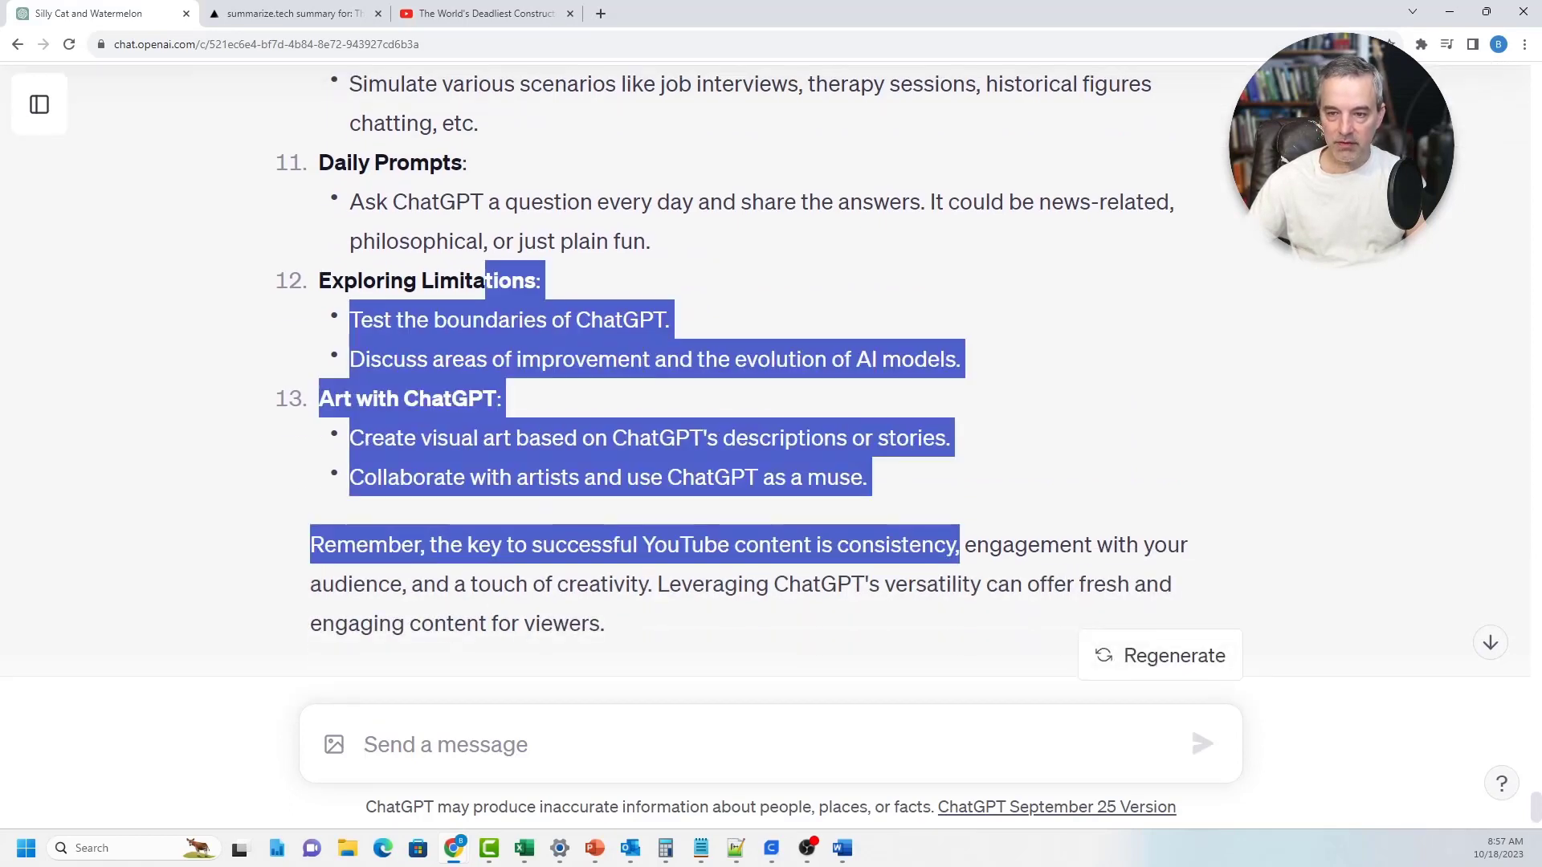
pyautogui.click(485, 281)
pyautogui.scroll(-2, 764, 367)
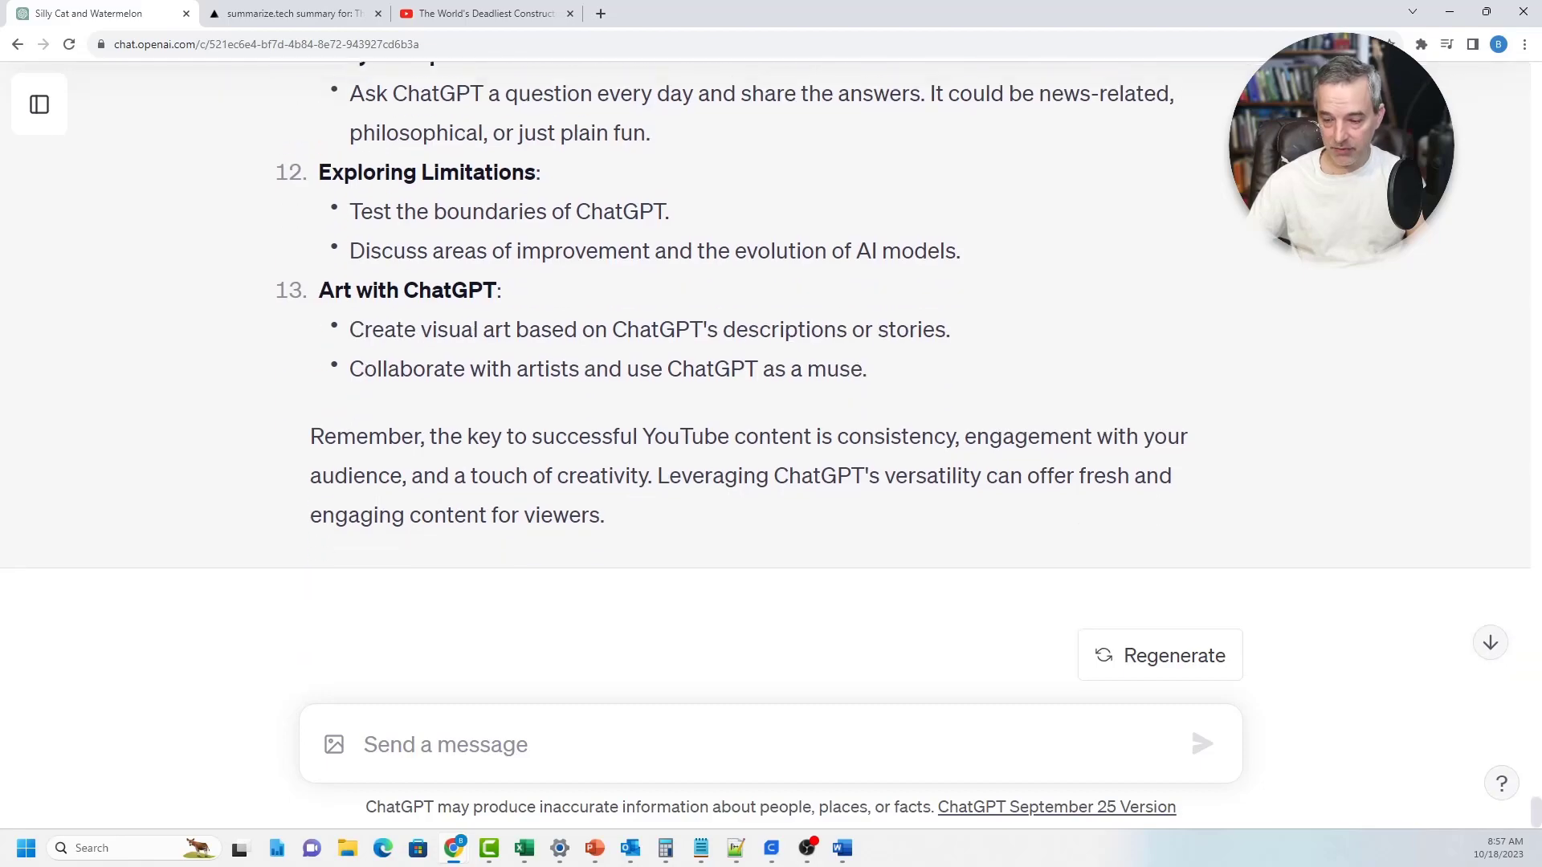
pyautogui.scroll(15, 765, 367)
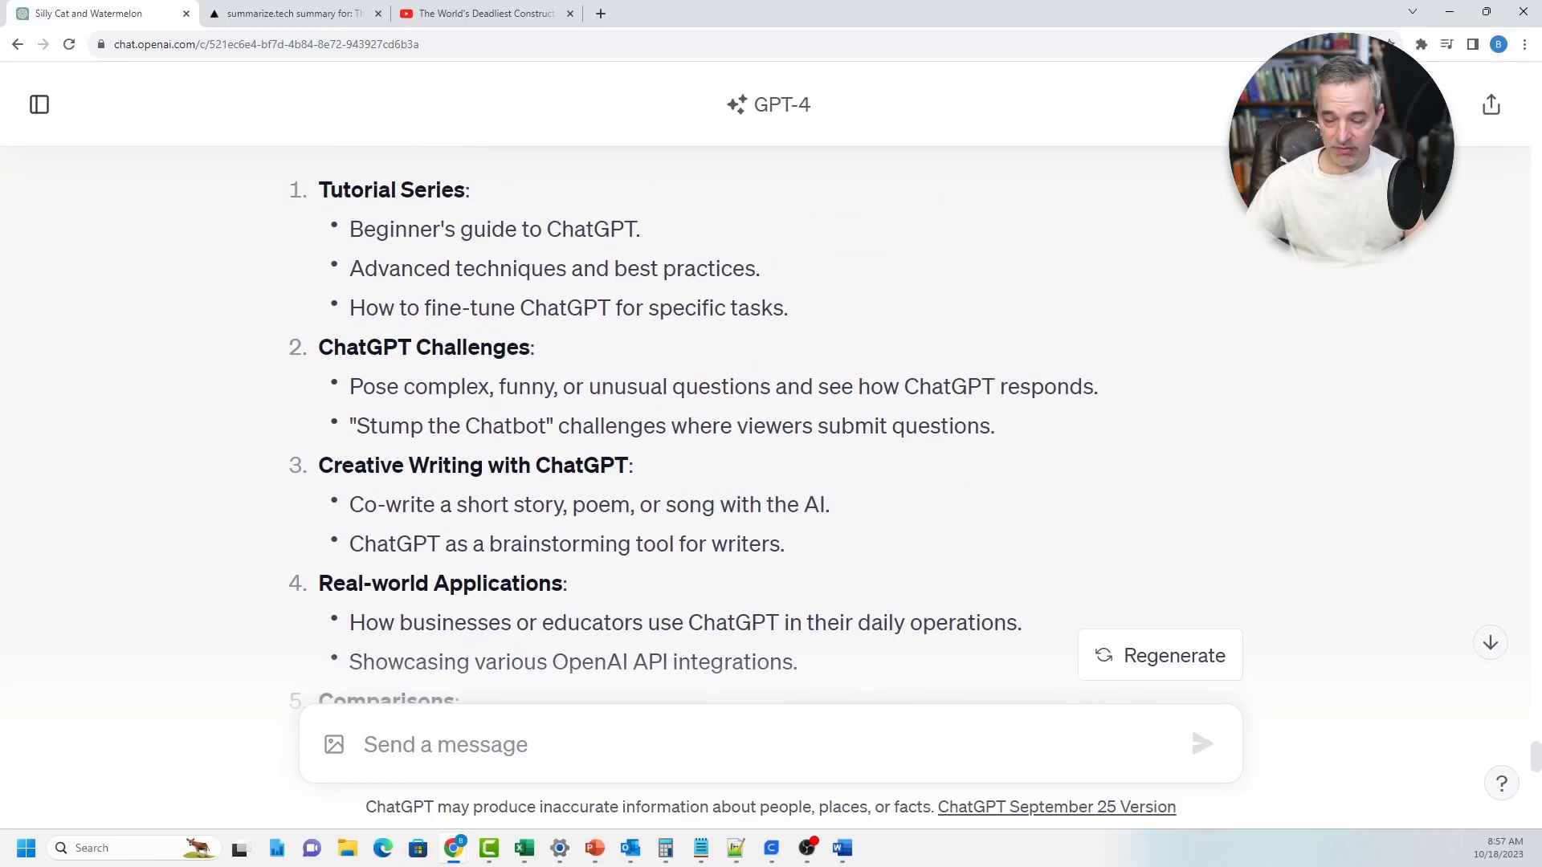
pyautogui.scroll(-7, 764, 367)
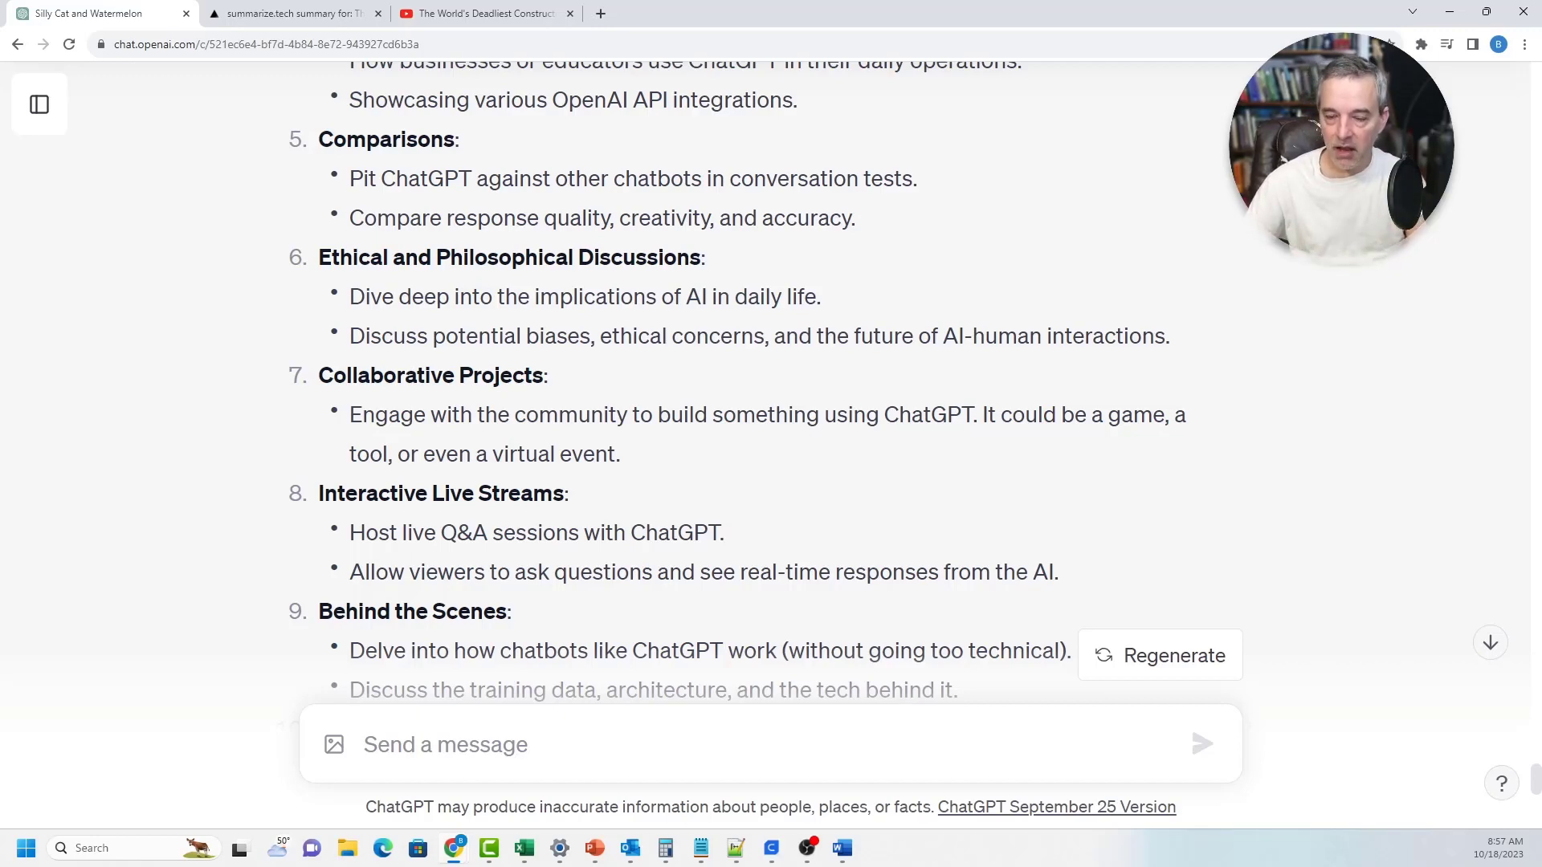
pyautogui.scroll(6, 771, 385)
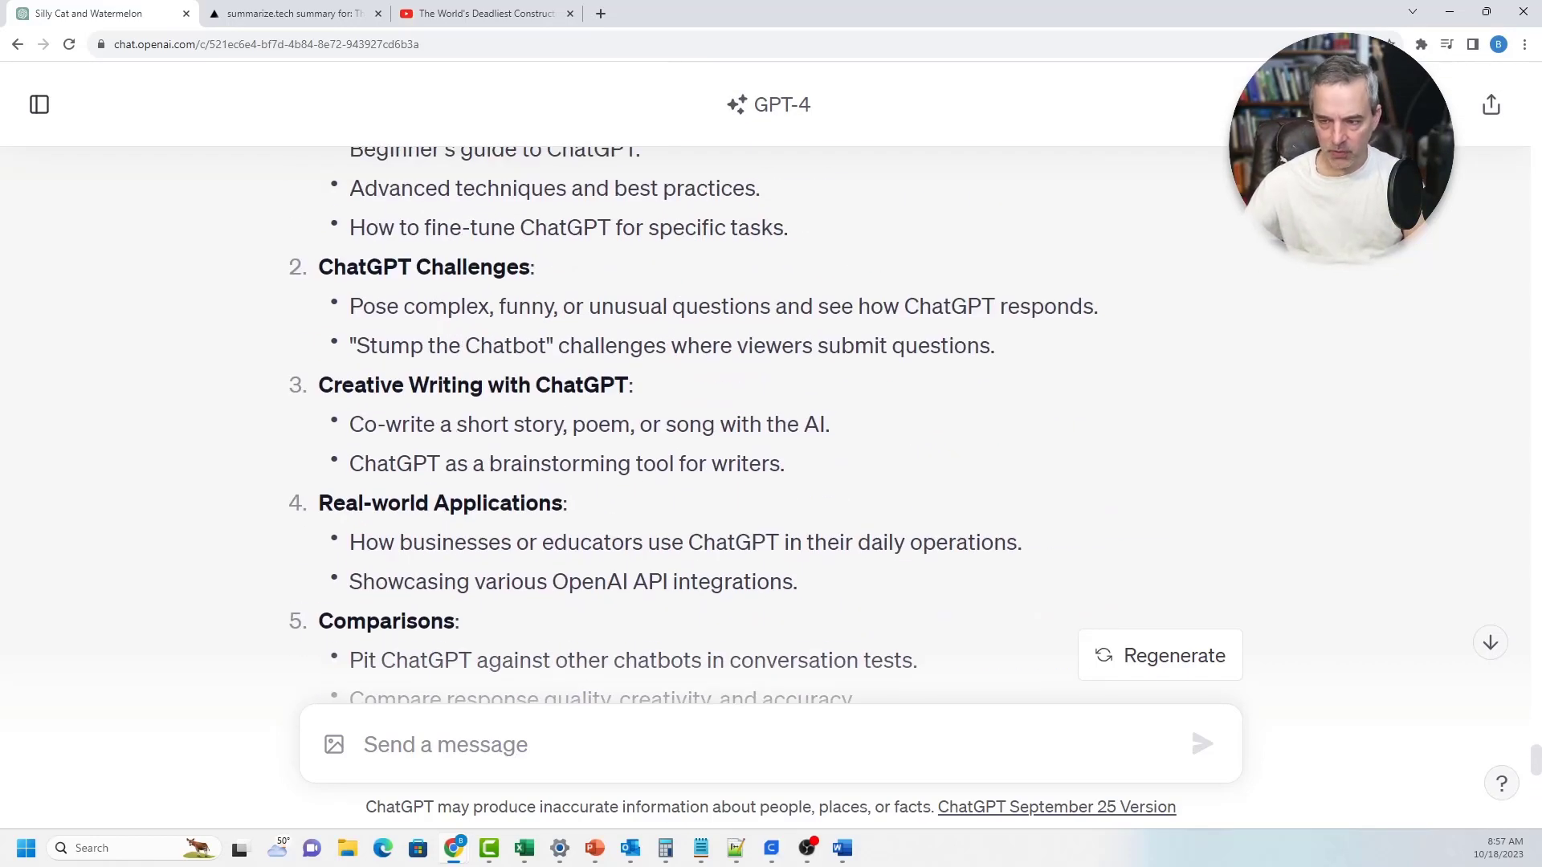
pyautogui.scroll(-7, 771, 385)
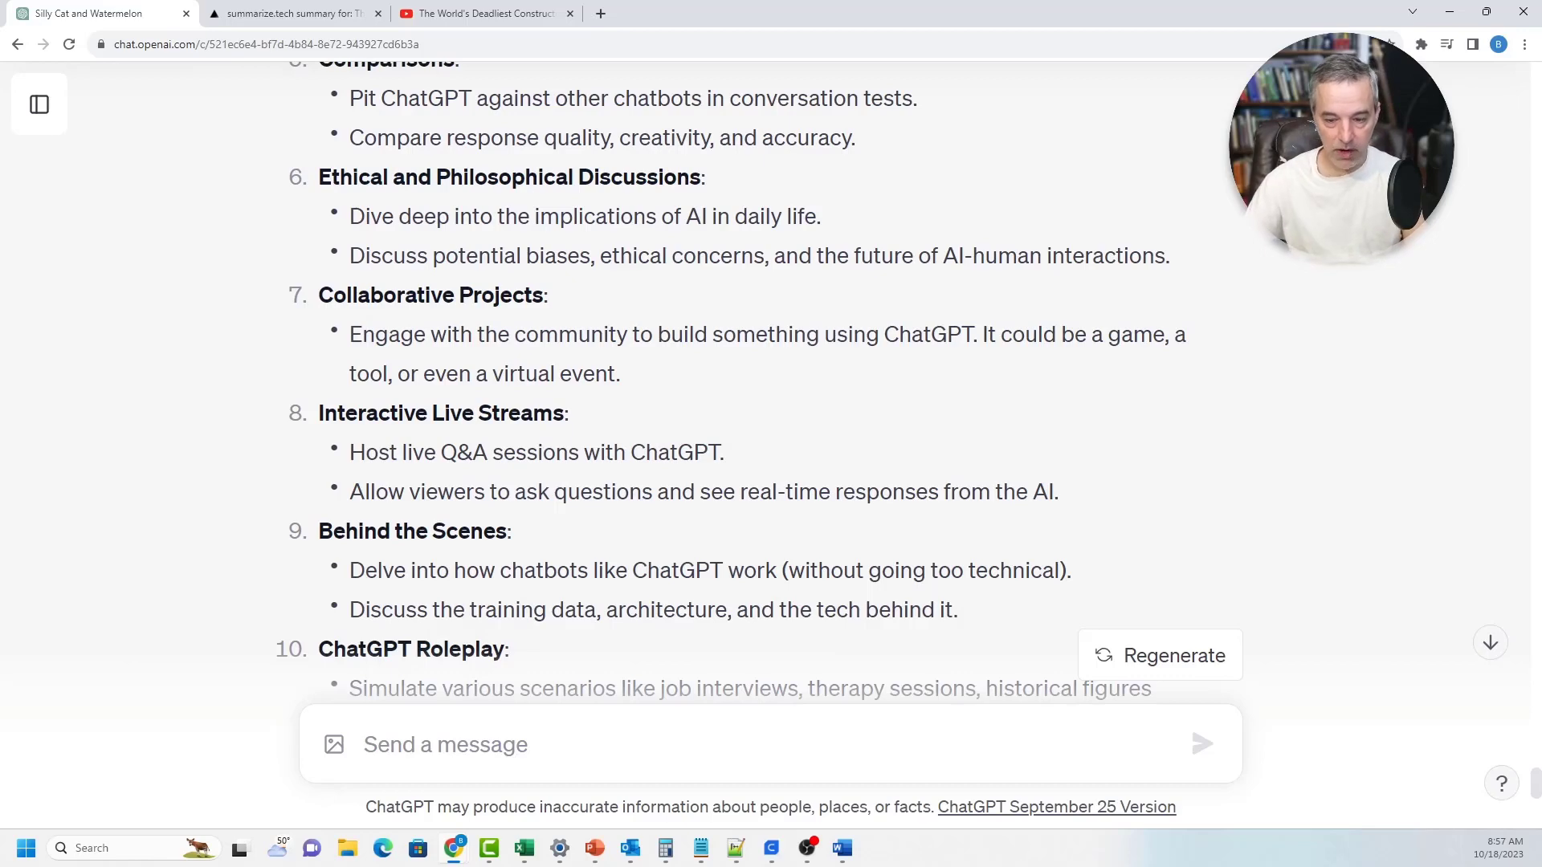
pyautogui.scroll(-9, 771, 385)
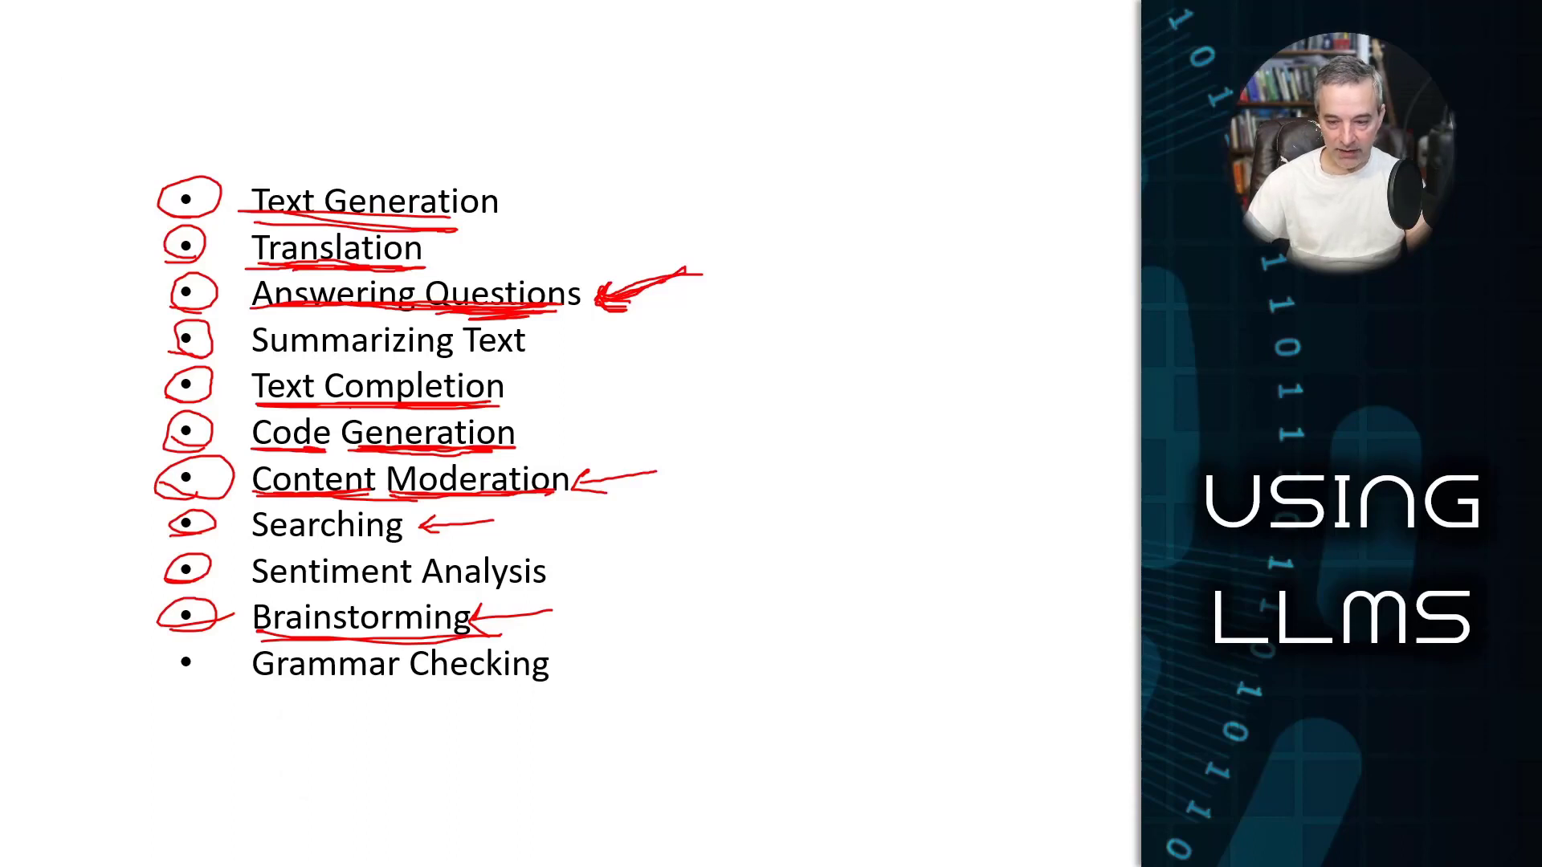
# Circle the Grammar Checking bullet on the slide in red ink
pyautogui.moveTo(173, 659)
pyautogui.mouseDown()
pyautogui.moveTo(505, 681)
pyautogui.moveTo(287, 677)
pyautogui.mouseUp()
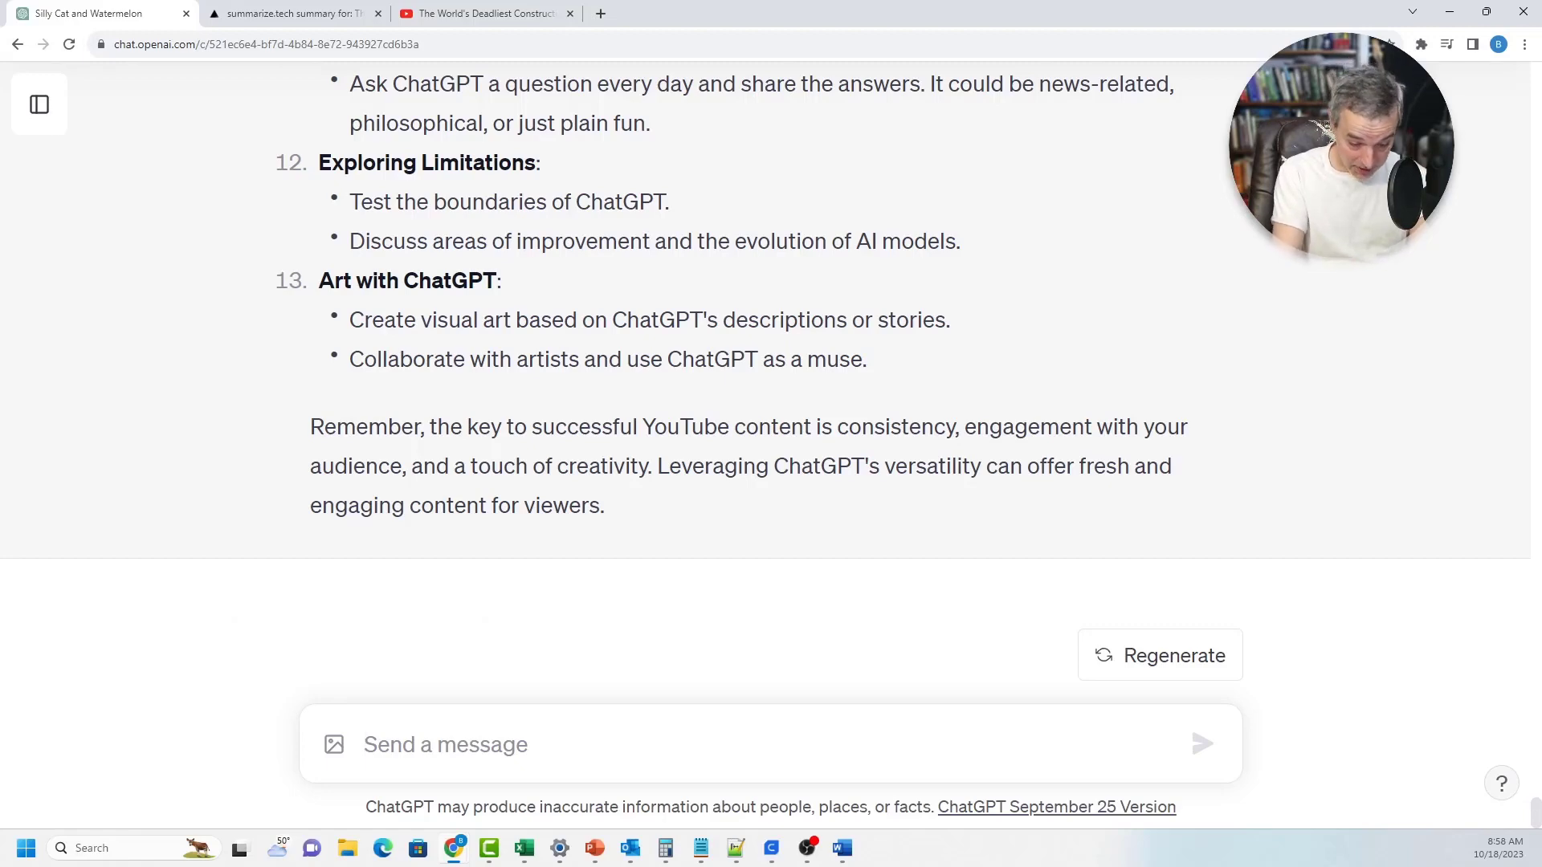
# Write the request to check grammar, spelling and punctuation without changing the words too much
pyautogui.write('CA')
pyautogui.press('BackSpace')
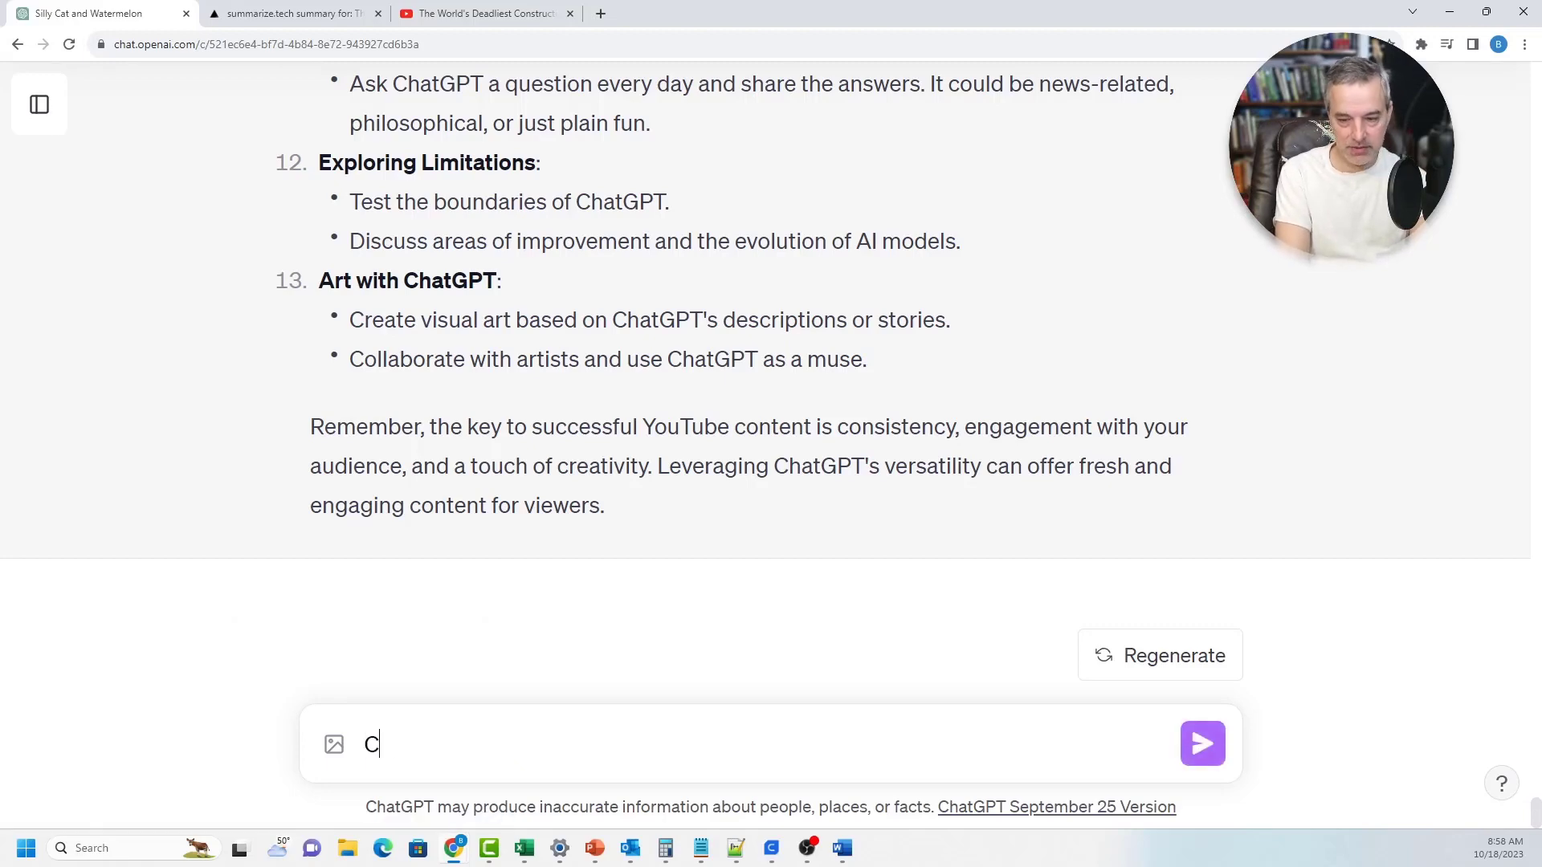
pyautogui.write('an you che')
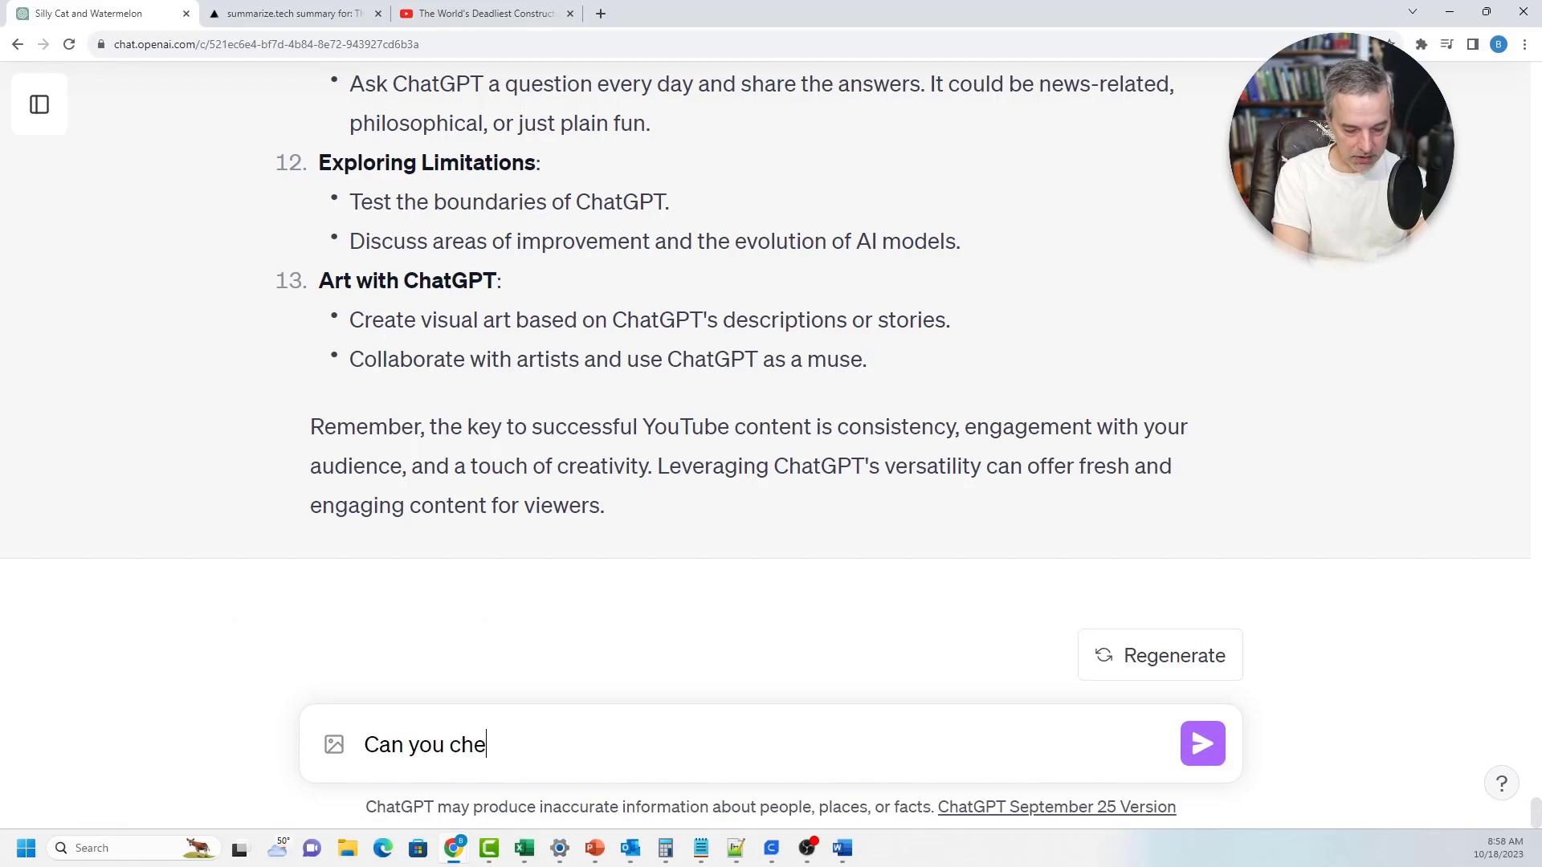
pyautogui.write('ck the foll')
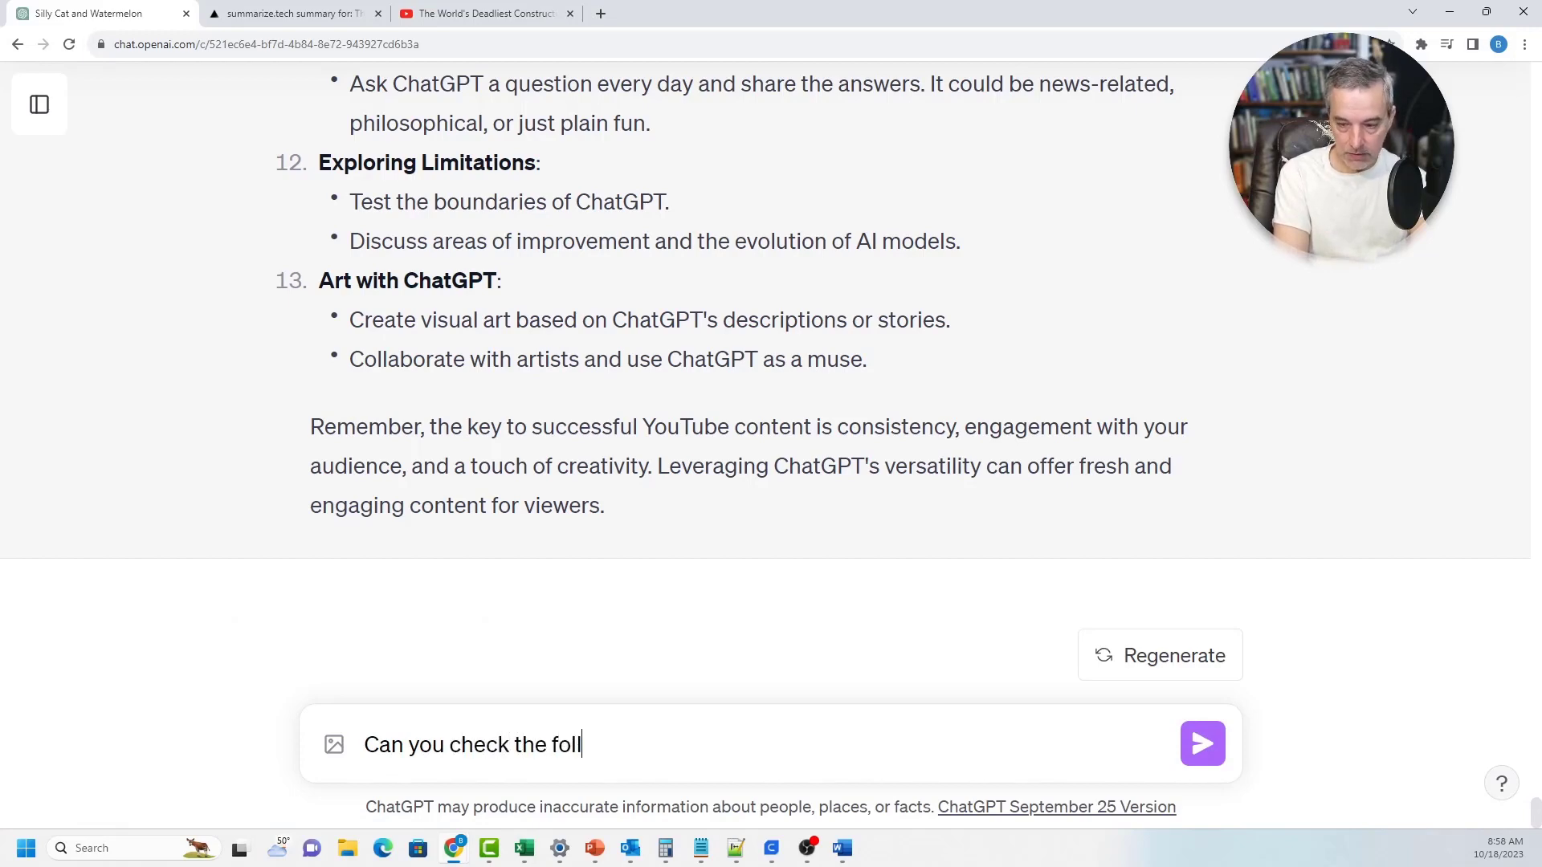
pyautogui.write('owing for grammar and pucti')
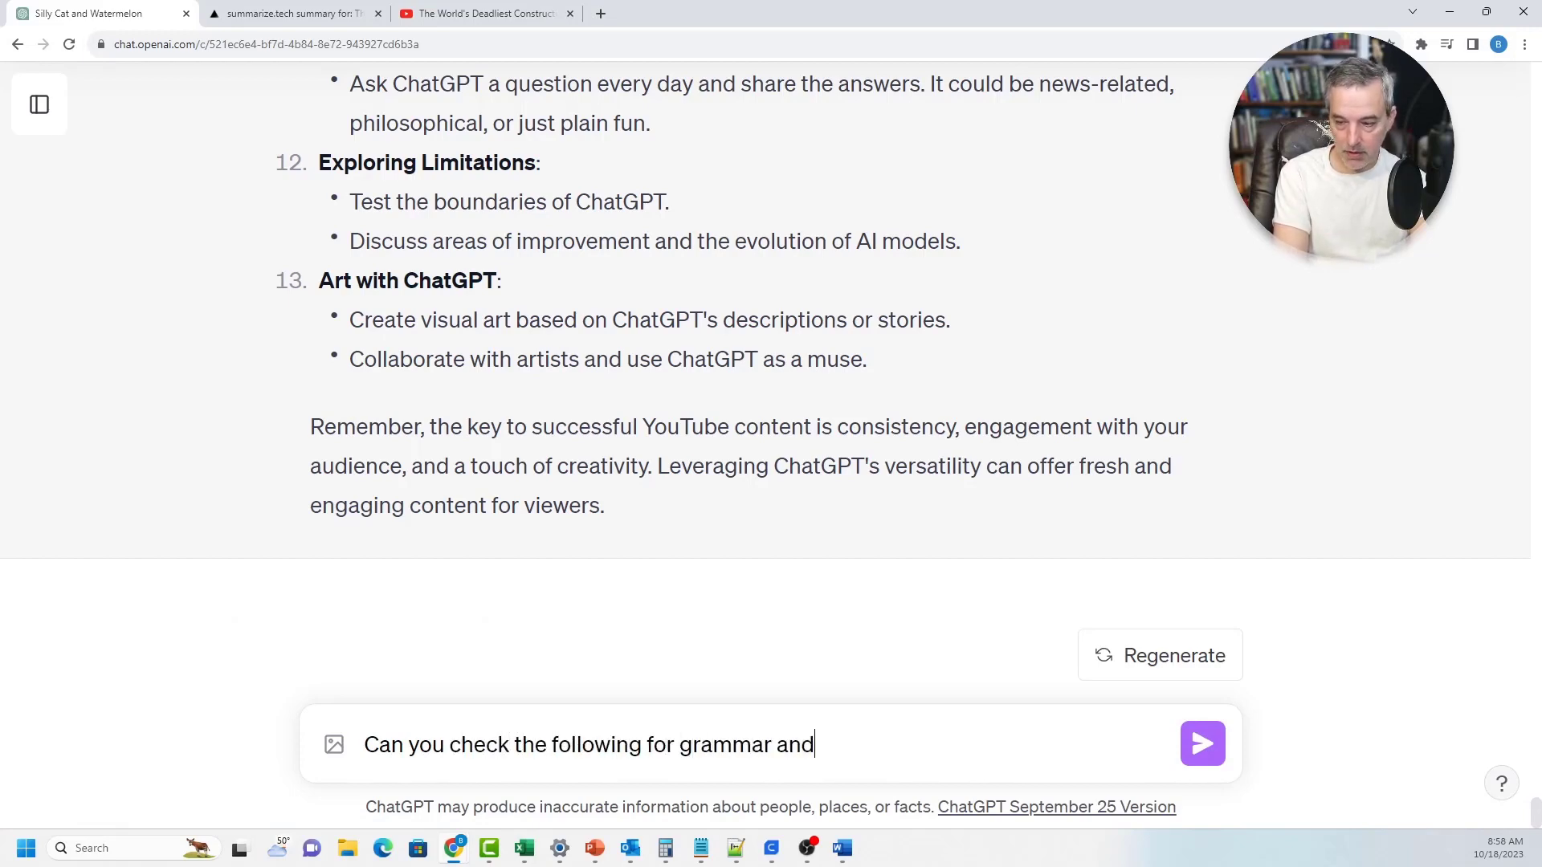
pyautogui.hotkey('ctrl', 'shift', 'Left')
pyautogui.hotkey('shift', 'Left')
pyautogui.hotkey('shift', 'Left')
pyautogui.hotkey('shift', 'Left')
pyautogui.hotkey('shift', 'Left')
pyautogui.hotkey('shift', 'Left')
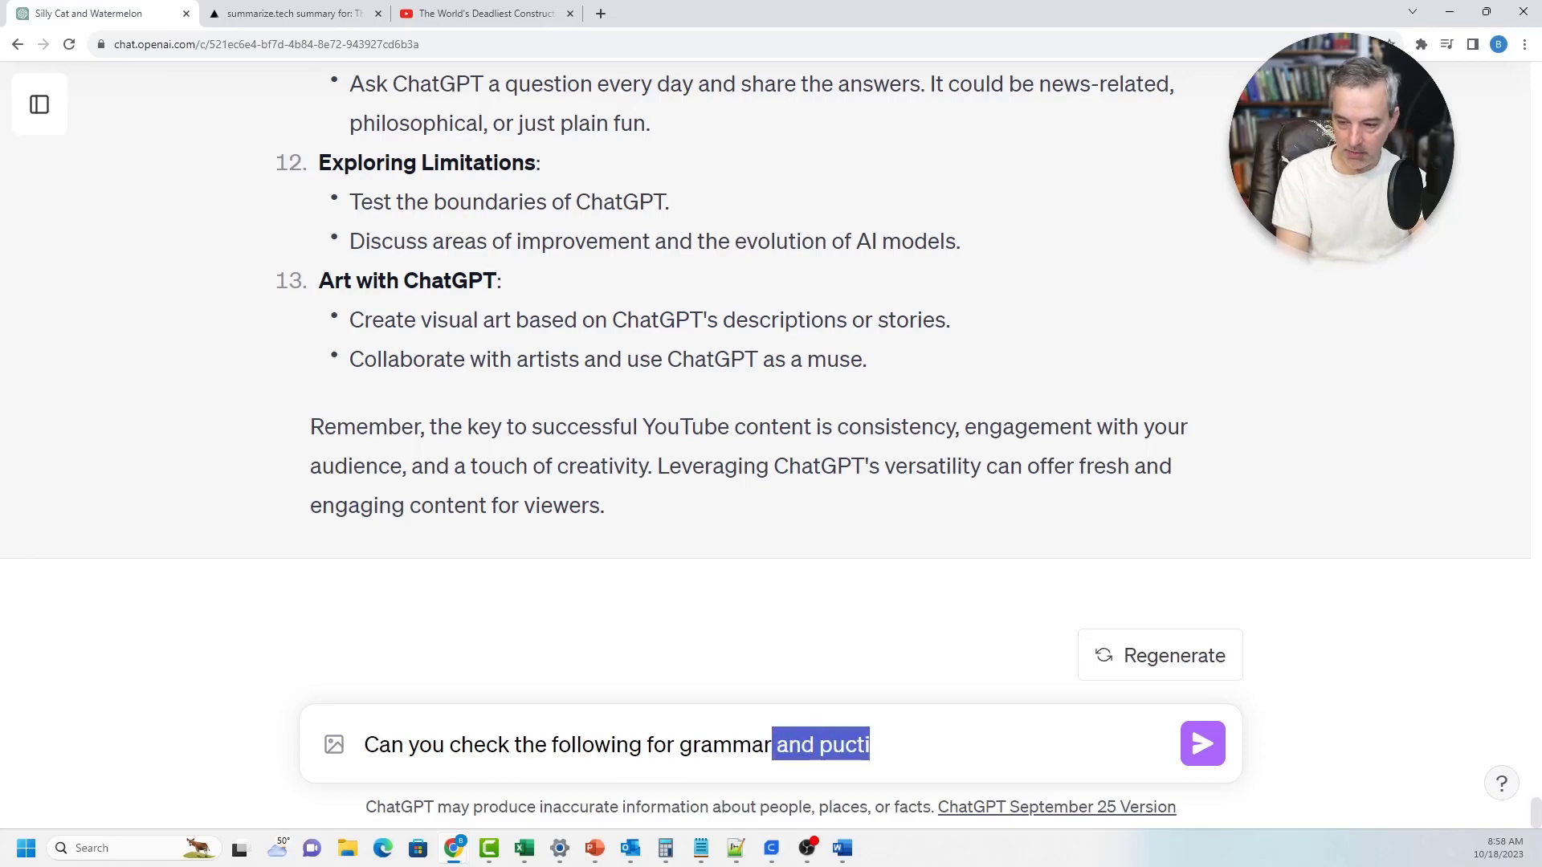
pyautogui.write(', spelling and ')
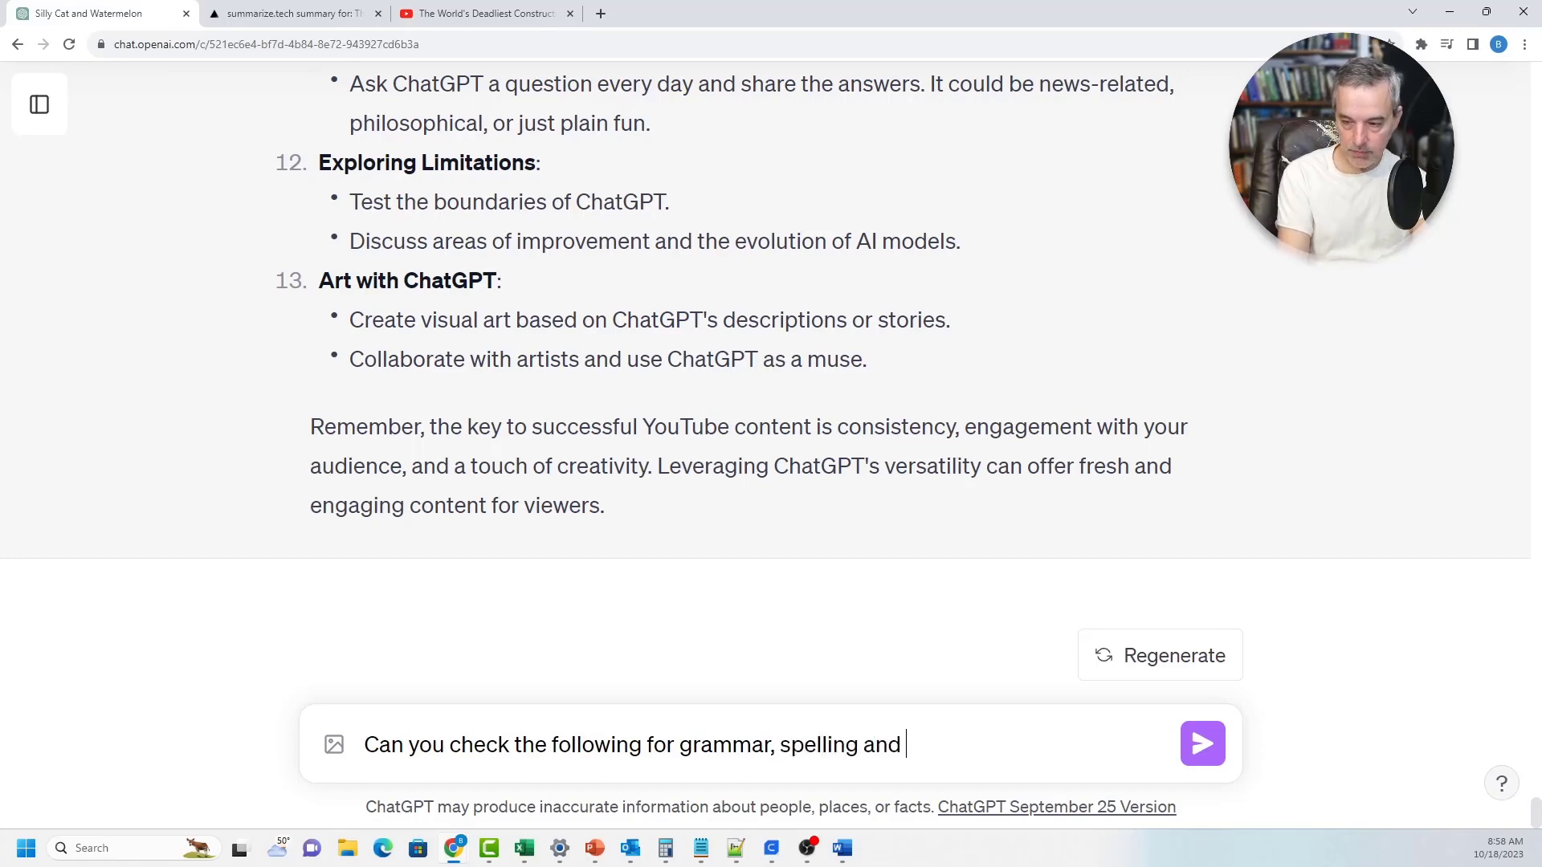
pyautogui.write('puctuactio')
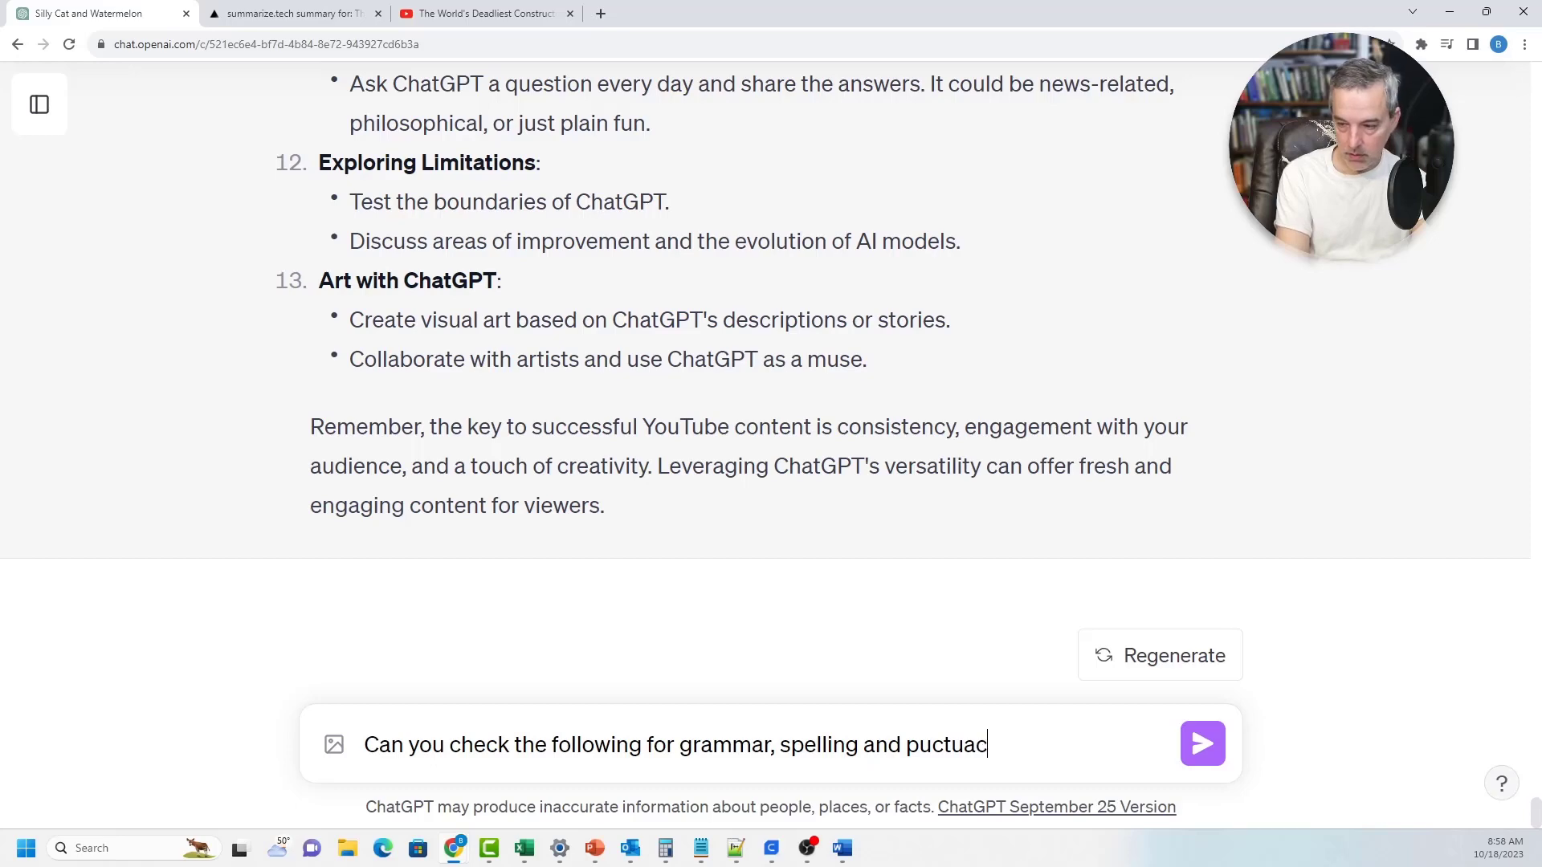
pyautogui.press('BackSpace')
pyautogui.press('BackSpace')
pyautogui.press('BackSpace')
pyautogui.press('BackSpace')
pyautogui.write('tion and')
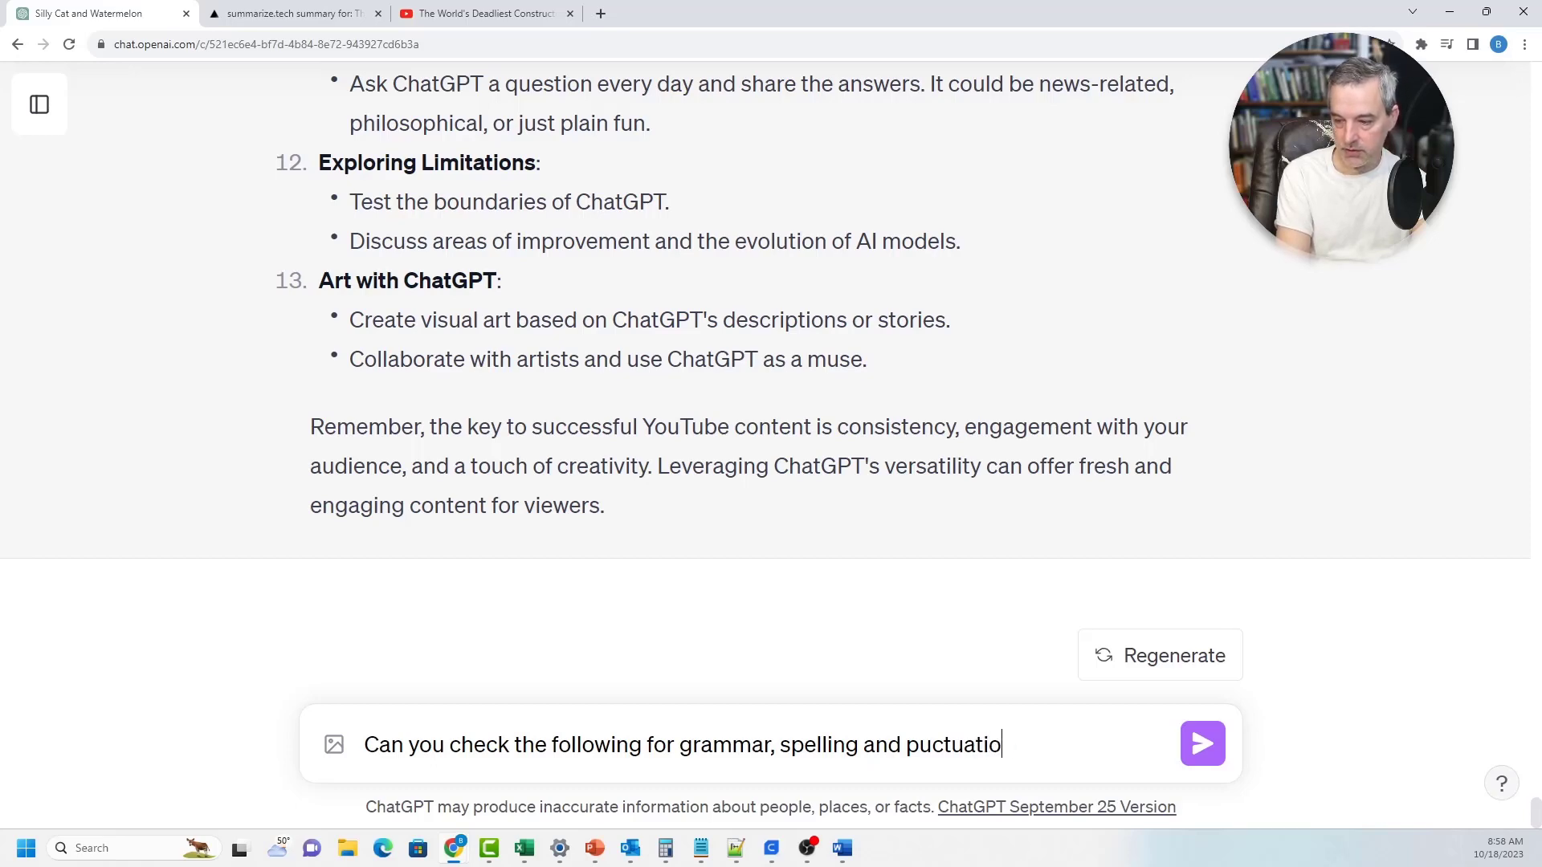
pyautogui.press('BackSpace')
pyautogui.press('BackSpace')
pyautogui.press('BackSpace')
pyautogui.press('BackSpace')
pyautogui.write('wh')
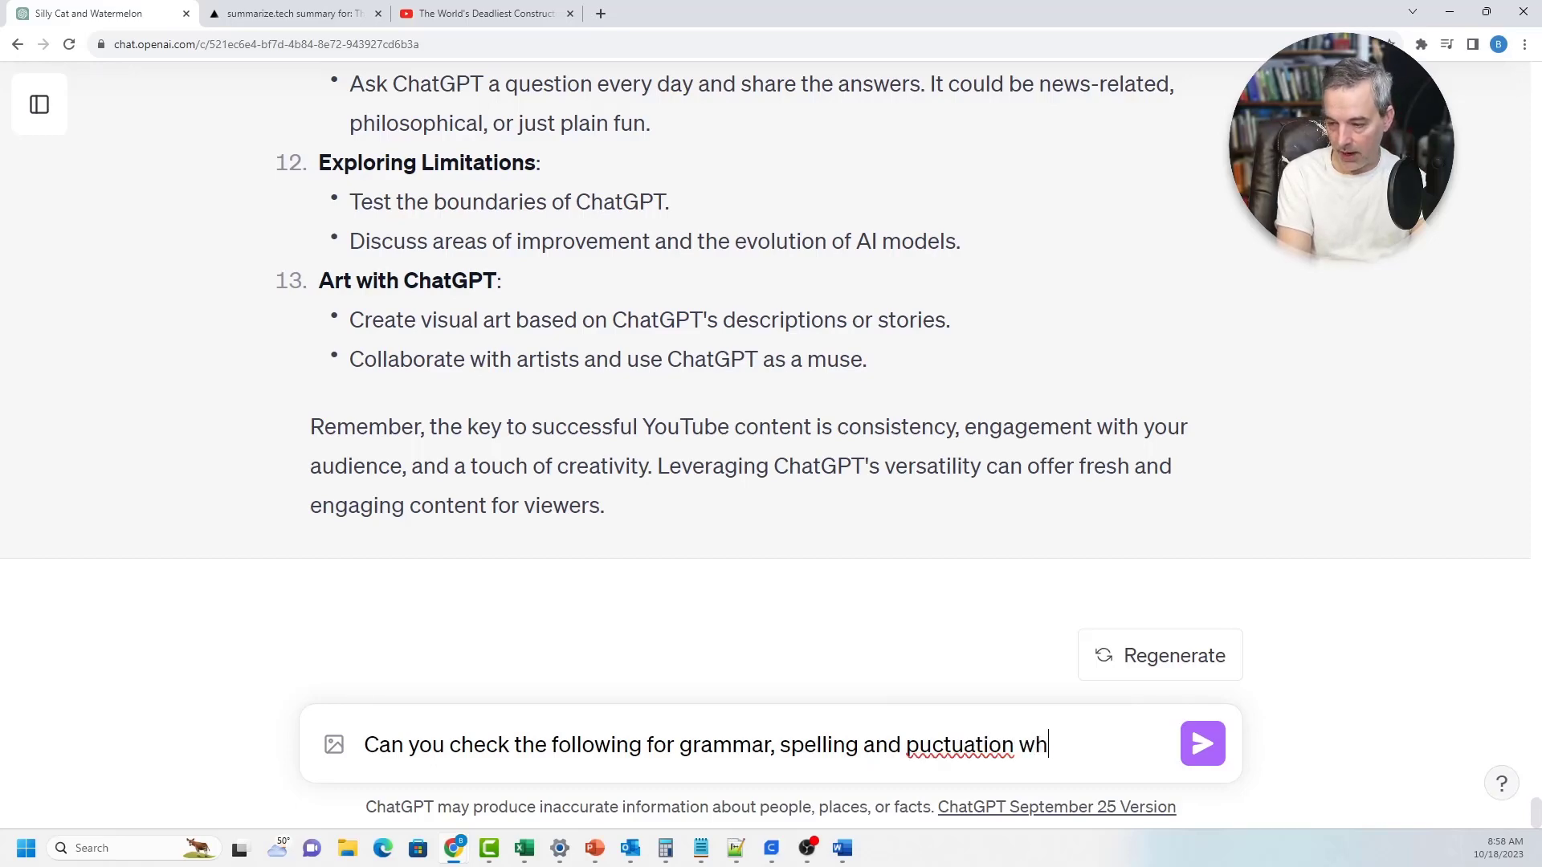
pyautogui.write('ile not changing ')
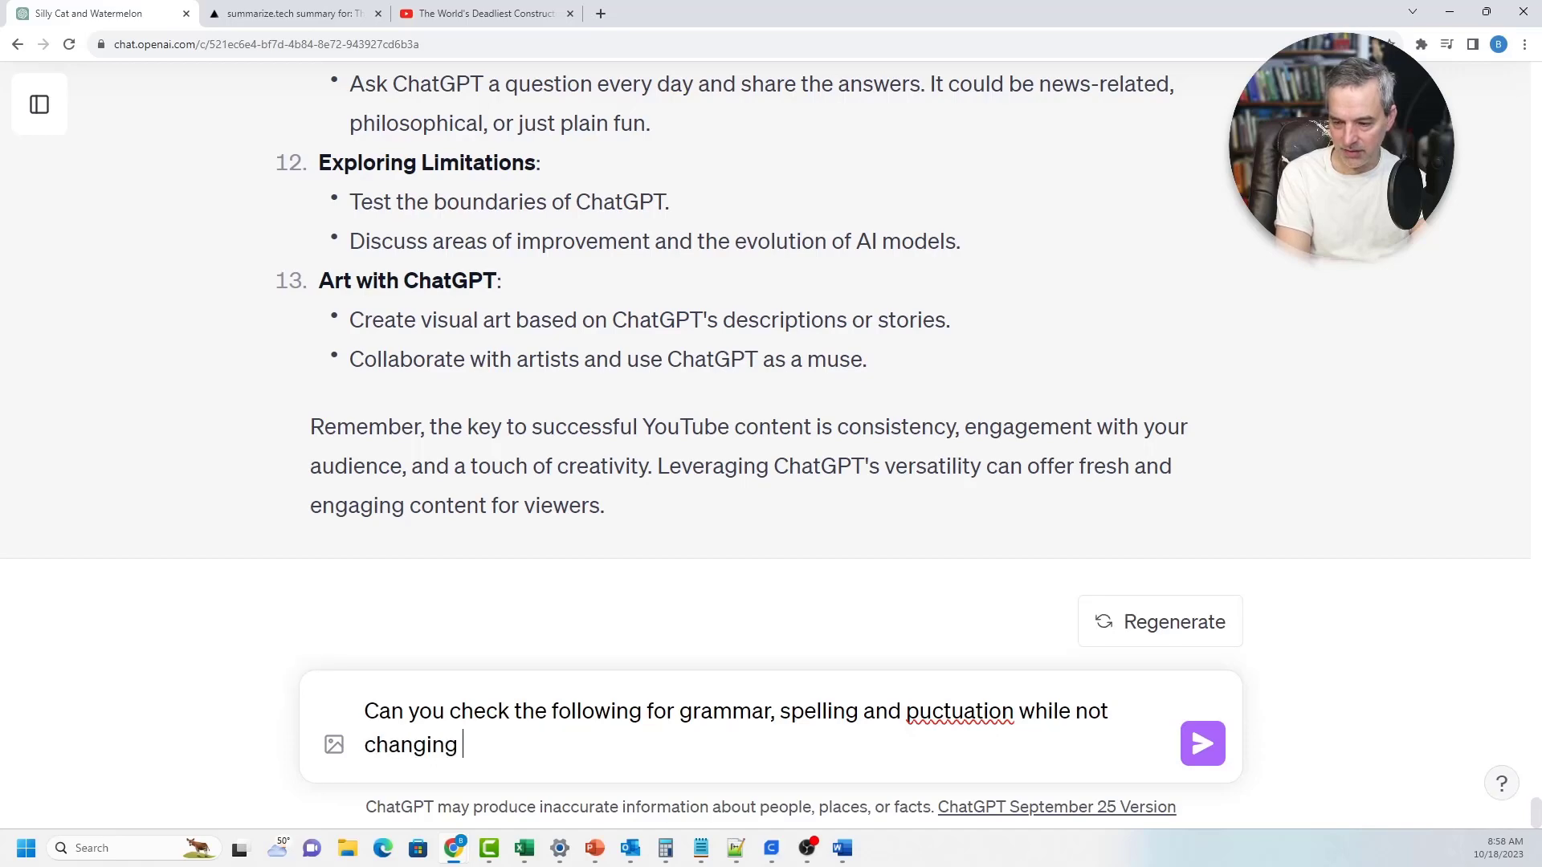
pyautogui.write('the words too ')
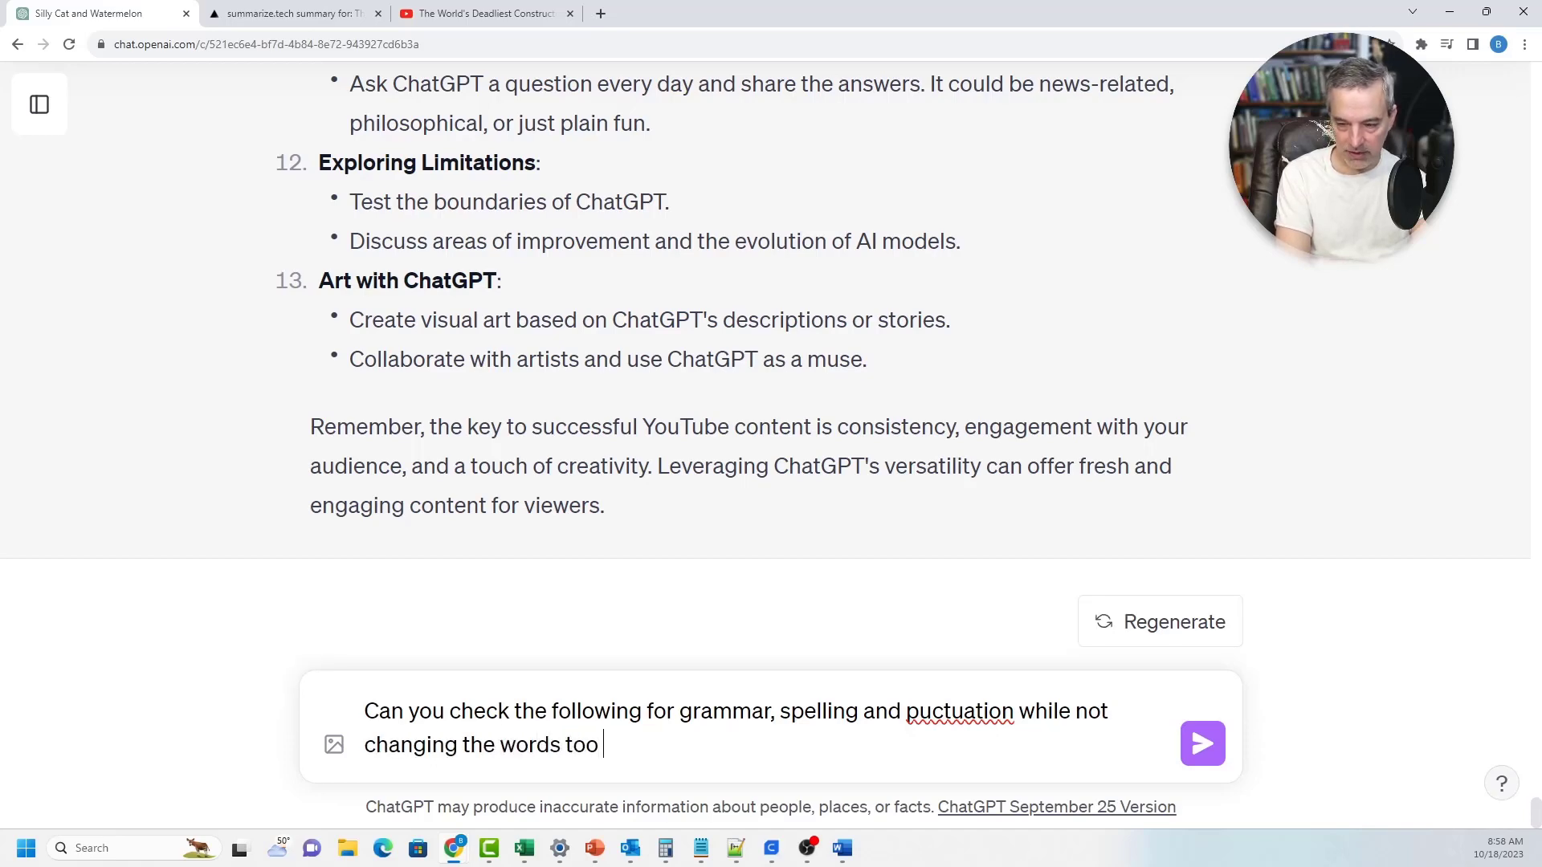
pyautogui.write('much?')
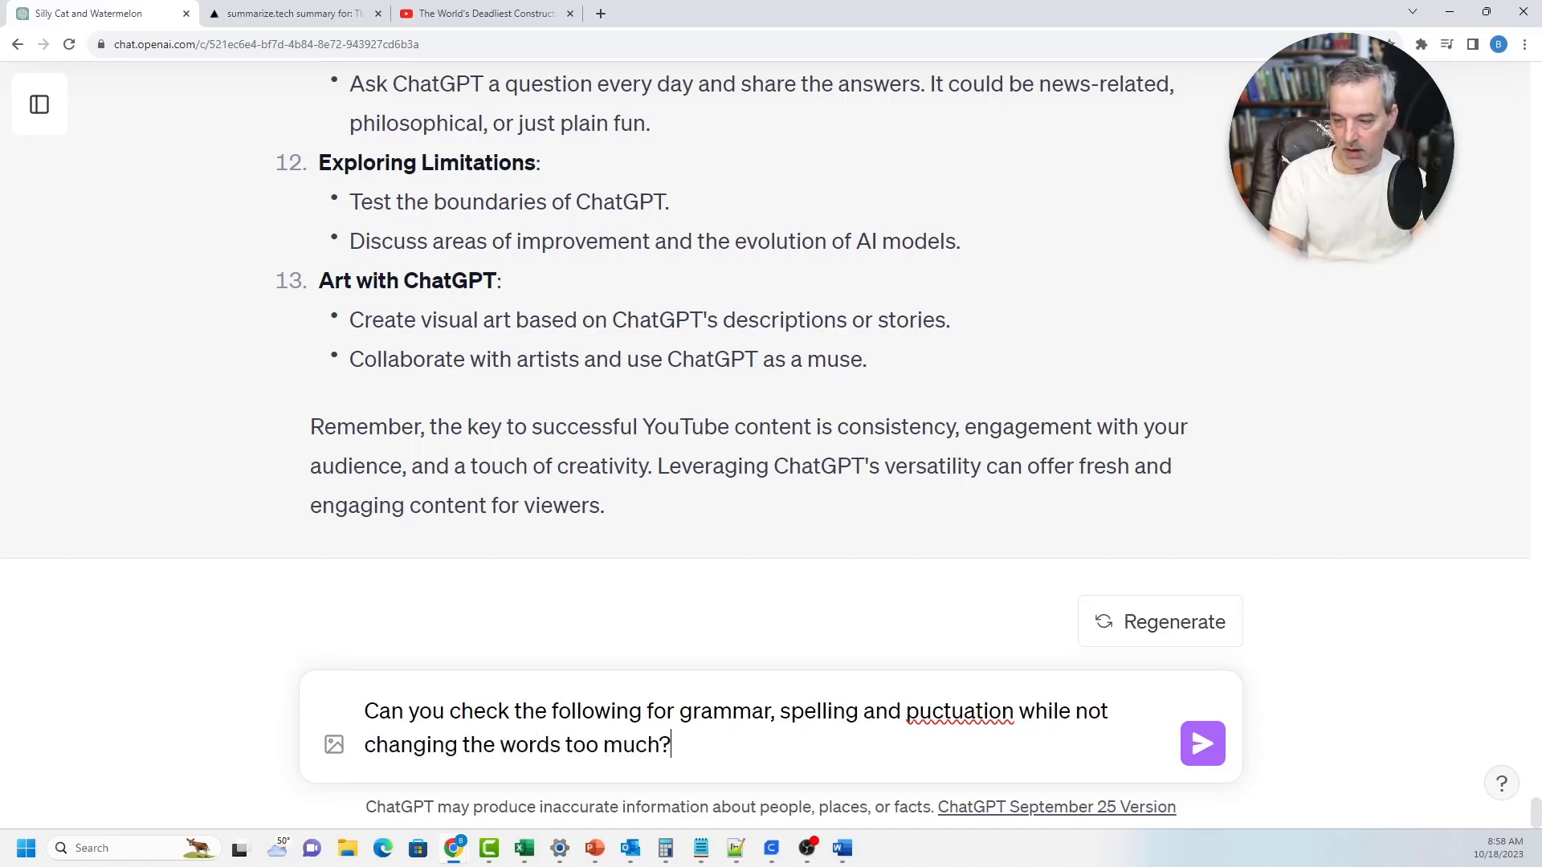
pyautogui.rightClick(950, 709)
pyautogui.click(989, 524)
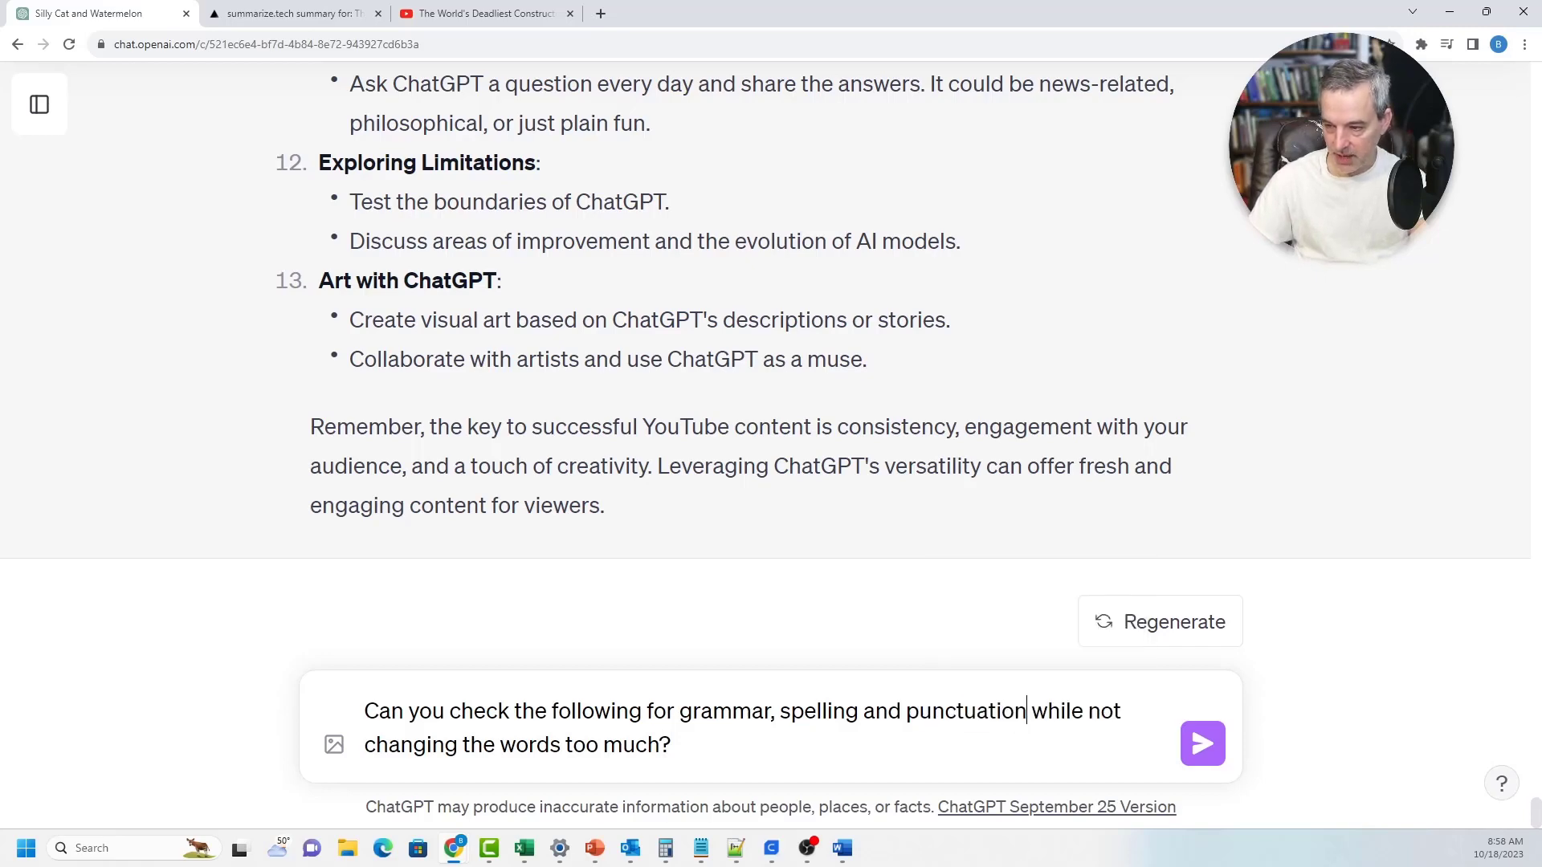
pyautogui.click(672, 745)
# Add the typo-filled sentence 'this is a setennec that i am am trying…' on a new line and send
pyautogui.hotkey('shift', 'Return')
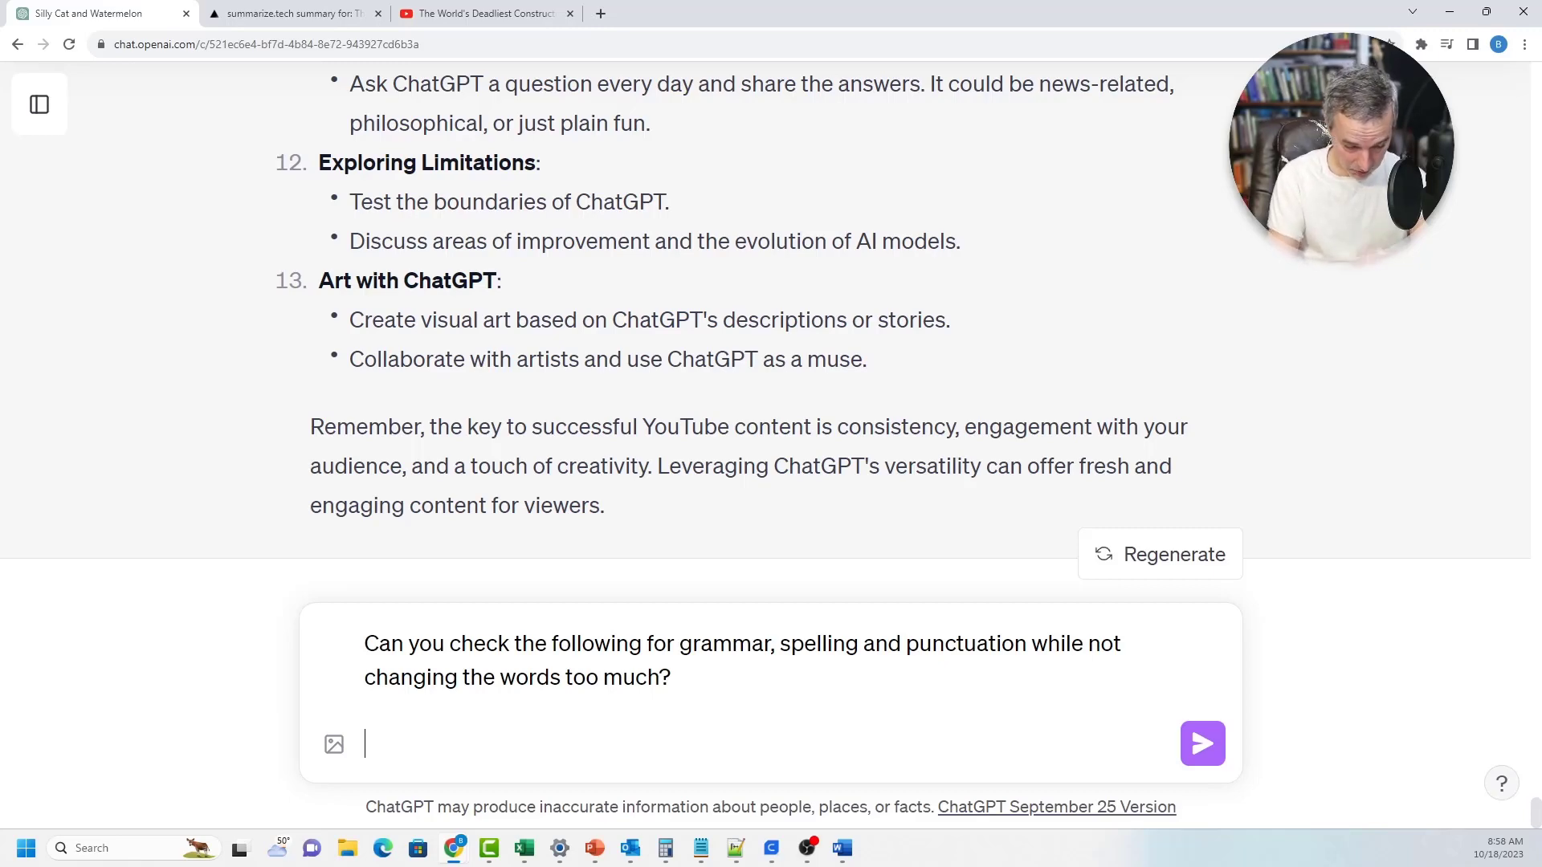
pyautogui.write('this is a a te')
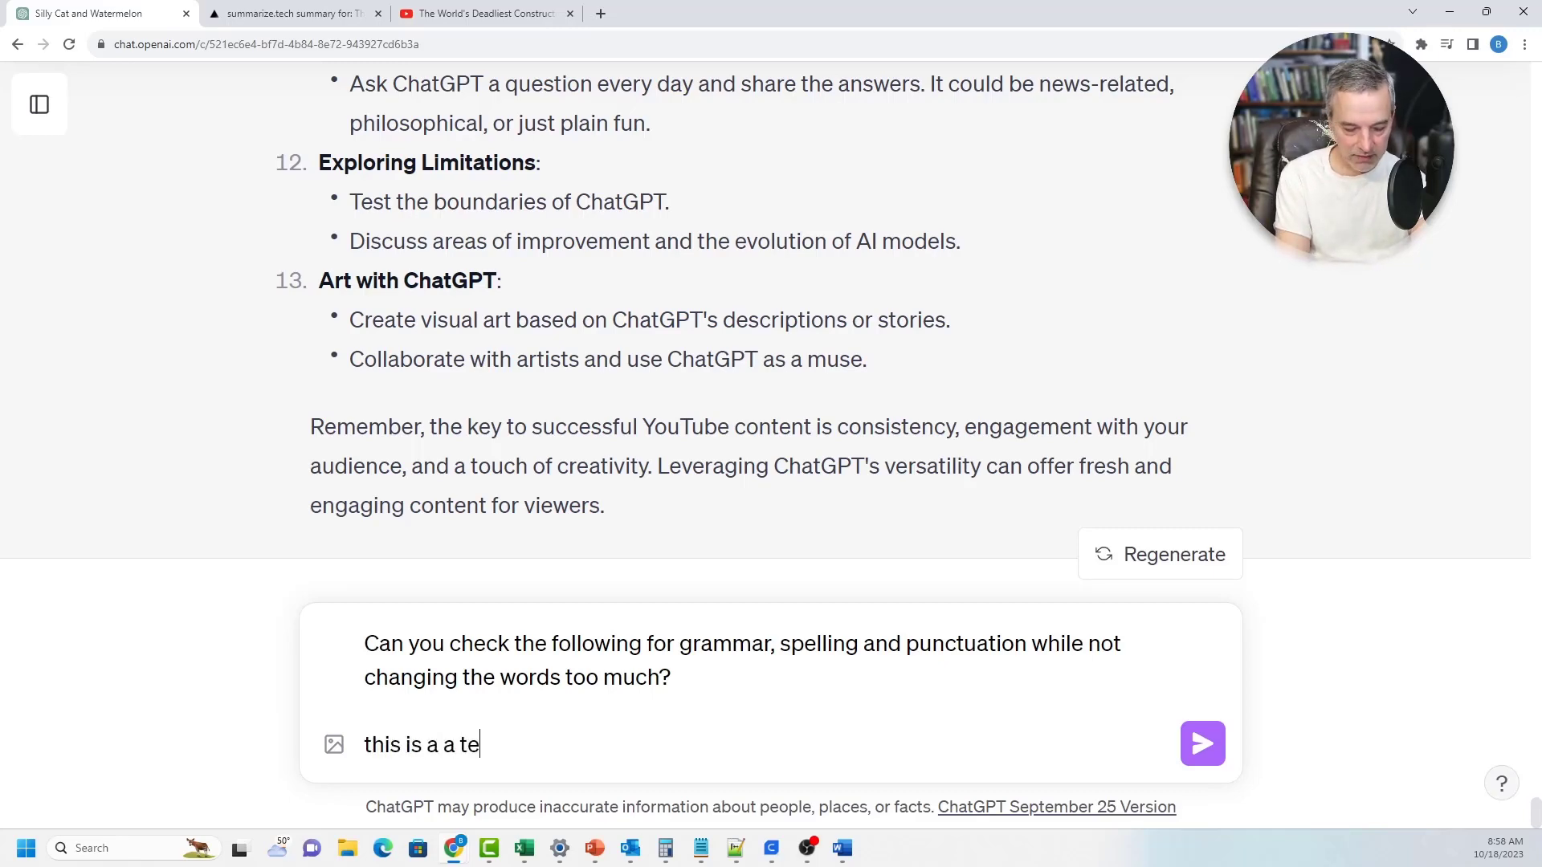
pyautogui.press('BackSpace')
pyautogui.press('BackSpace')
pyautogui.write('see3')
pyautogui.press('BackSpace')
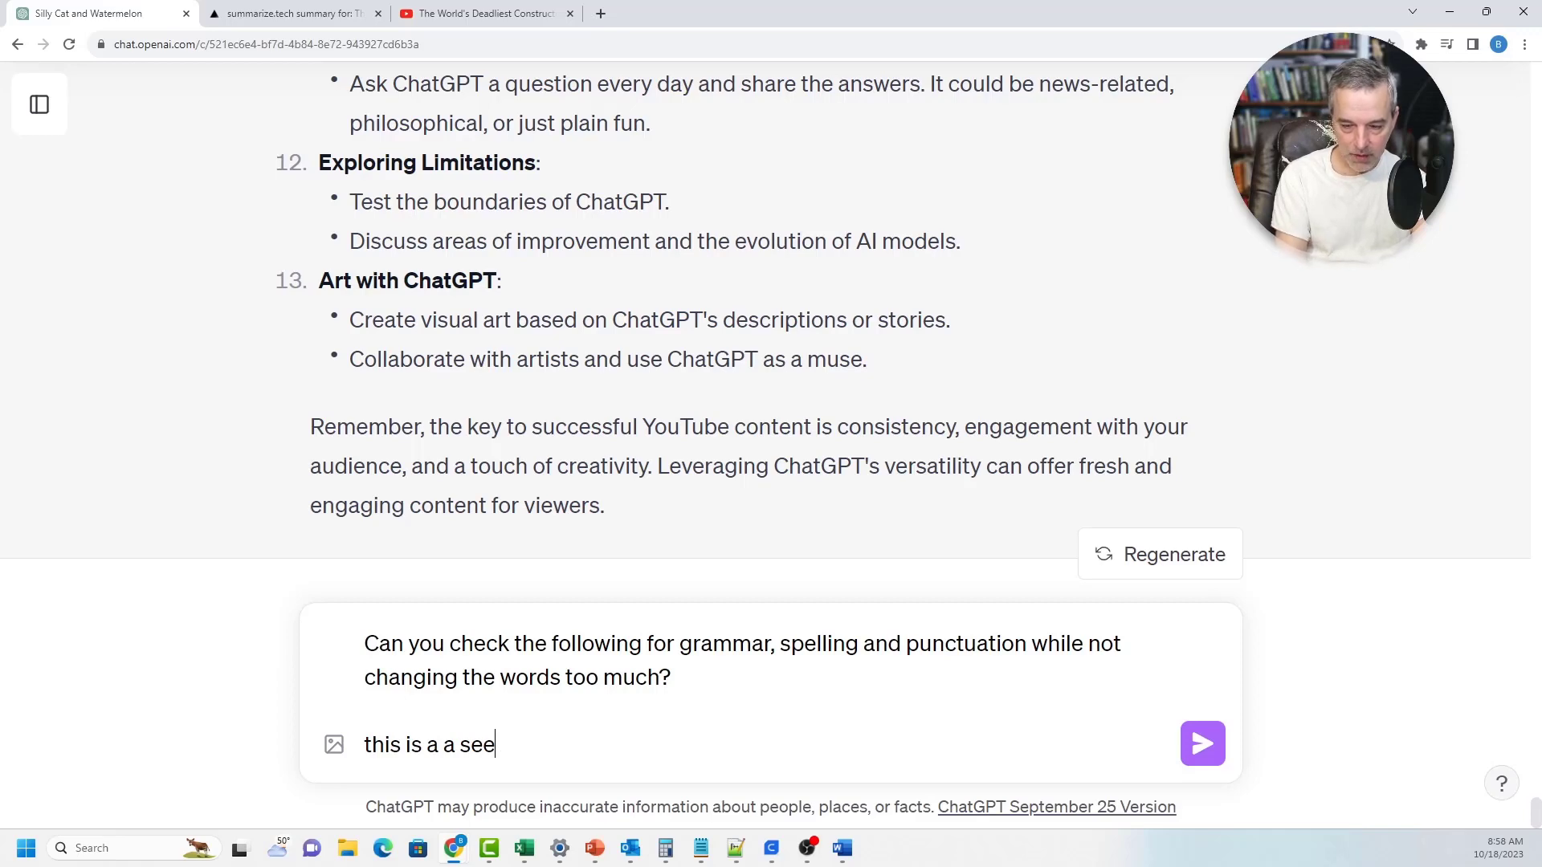
pyautogui.hotkey('shift', 'Home')
pyautogui.write('the i')
pyautogui.press('BackSpace')
pyautogui.press('BackSpace')
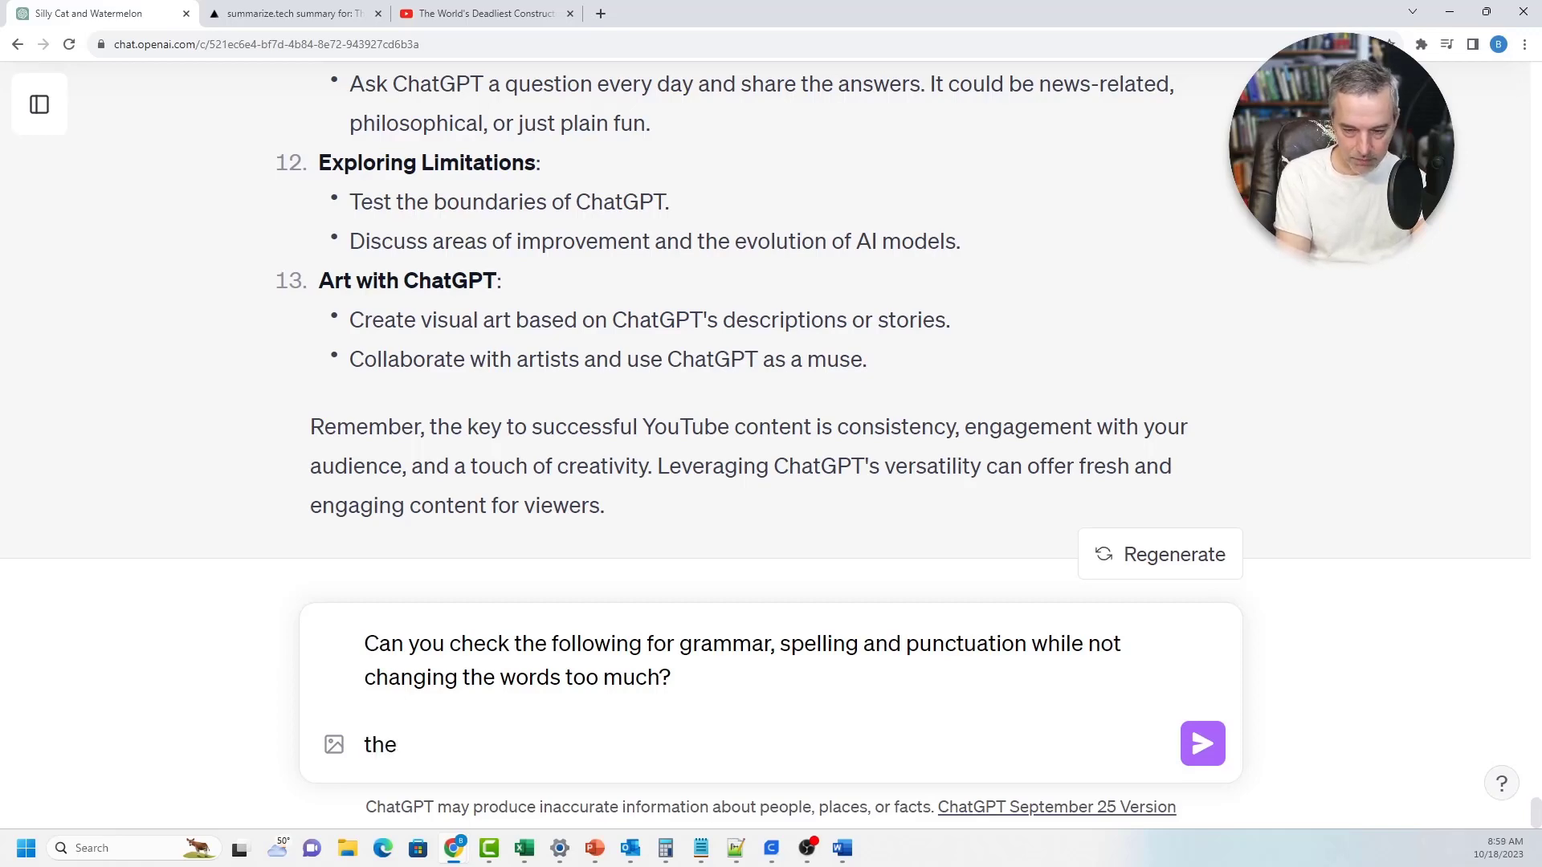
pyautogui.write('s')
pyautogui.press('BackSpace')
pyautogui.press('BackSpace')
pyautogui.press('BackSpace')
pyautogui.press('BackSpace')
pyautogui.write('this i')
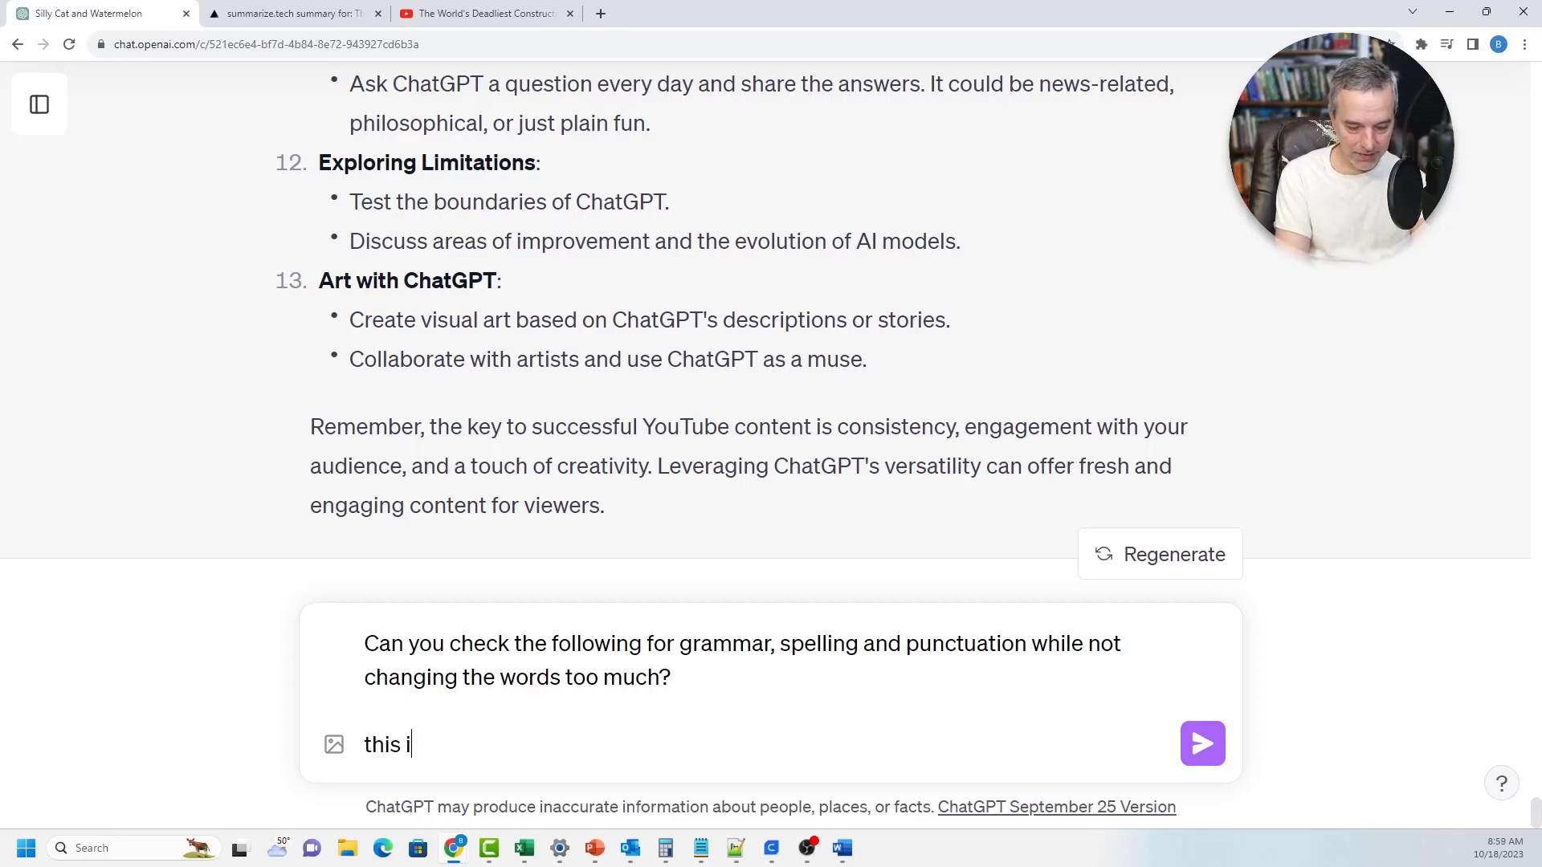
pyautogui.write('s a setennec tha')
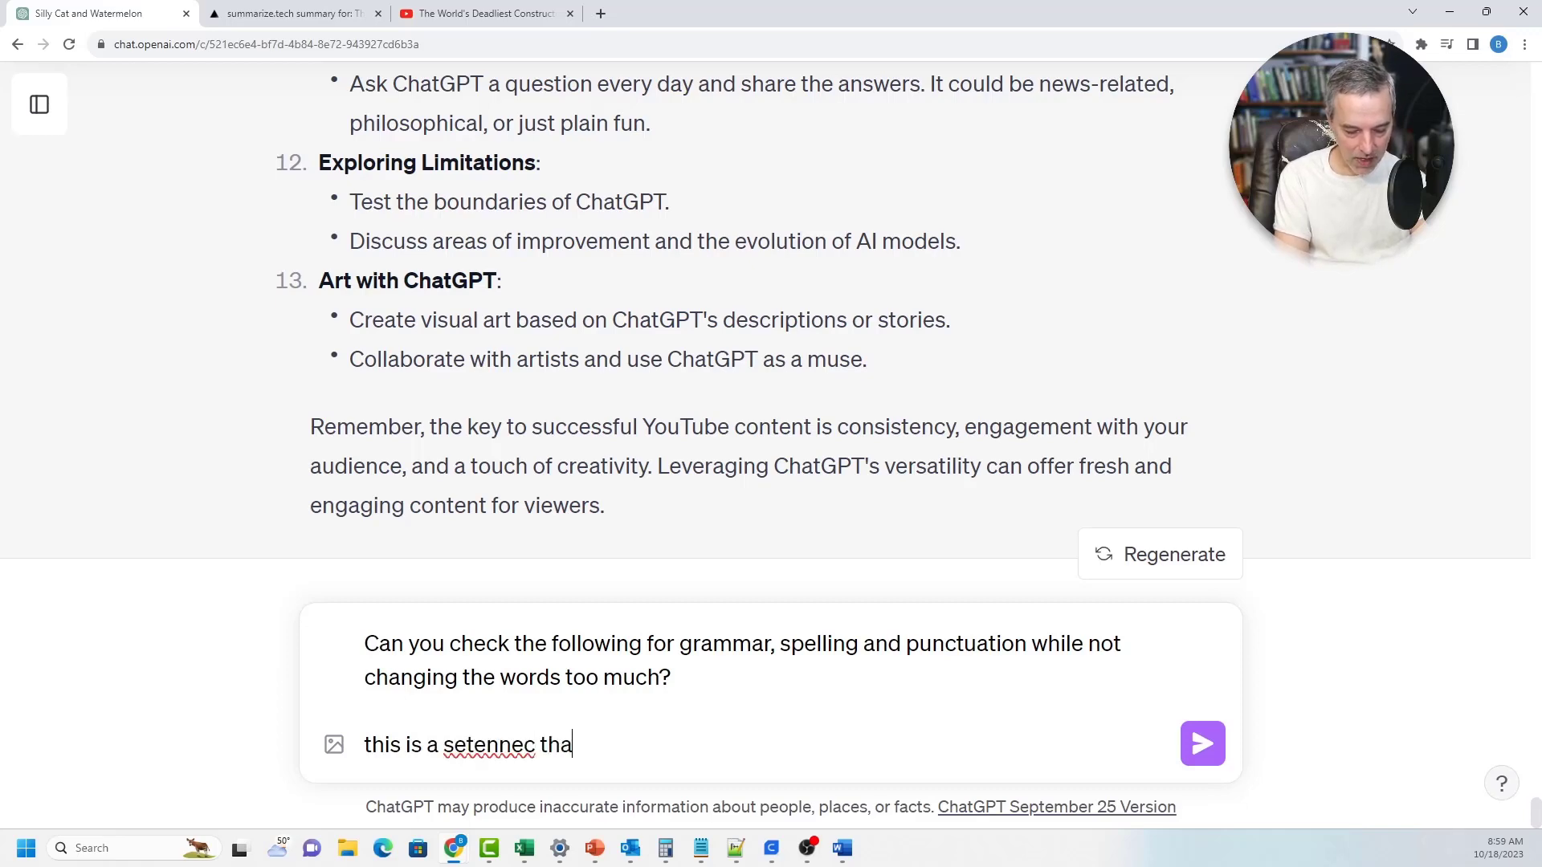
pyautogui.write('t i am am tr')
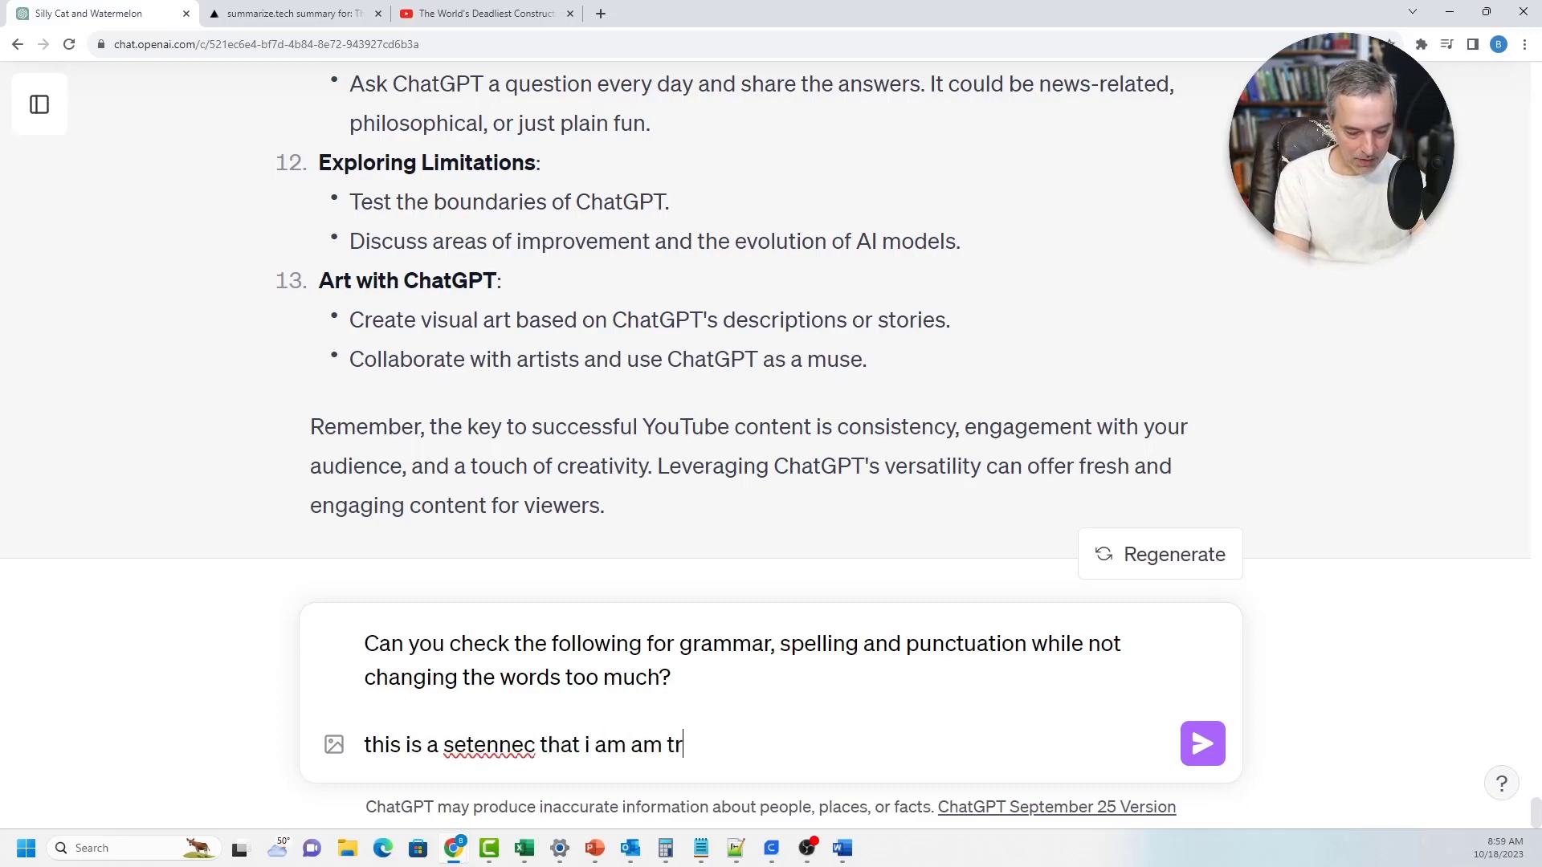
pyautogui.write('ying to t')
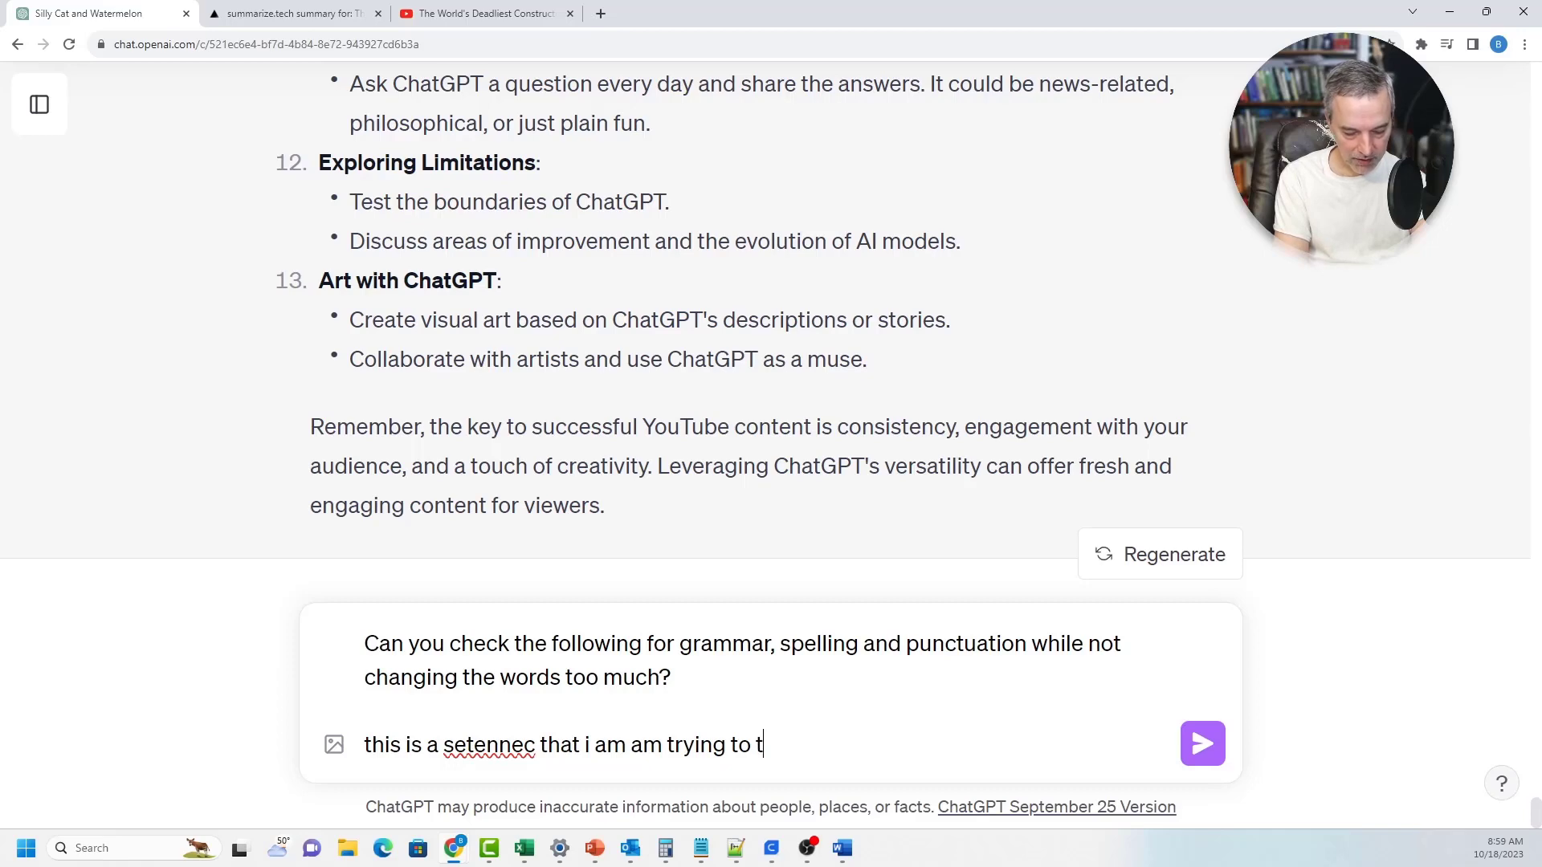
pyautogui.write('ype without hitti')
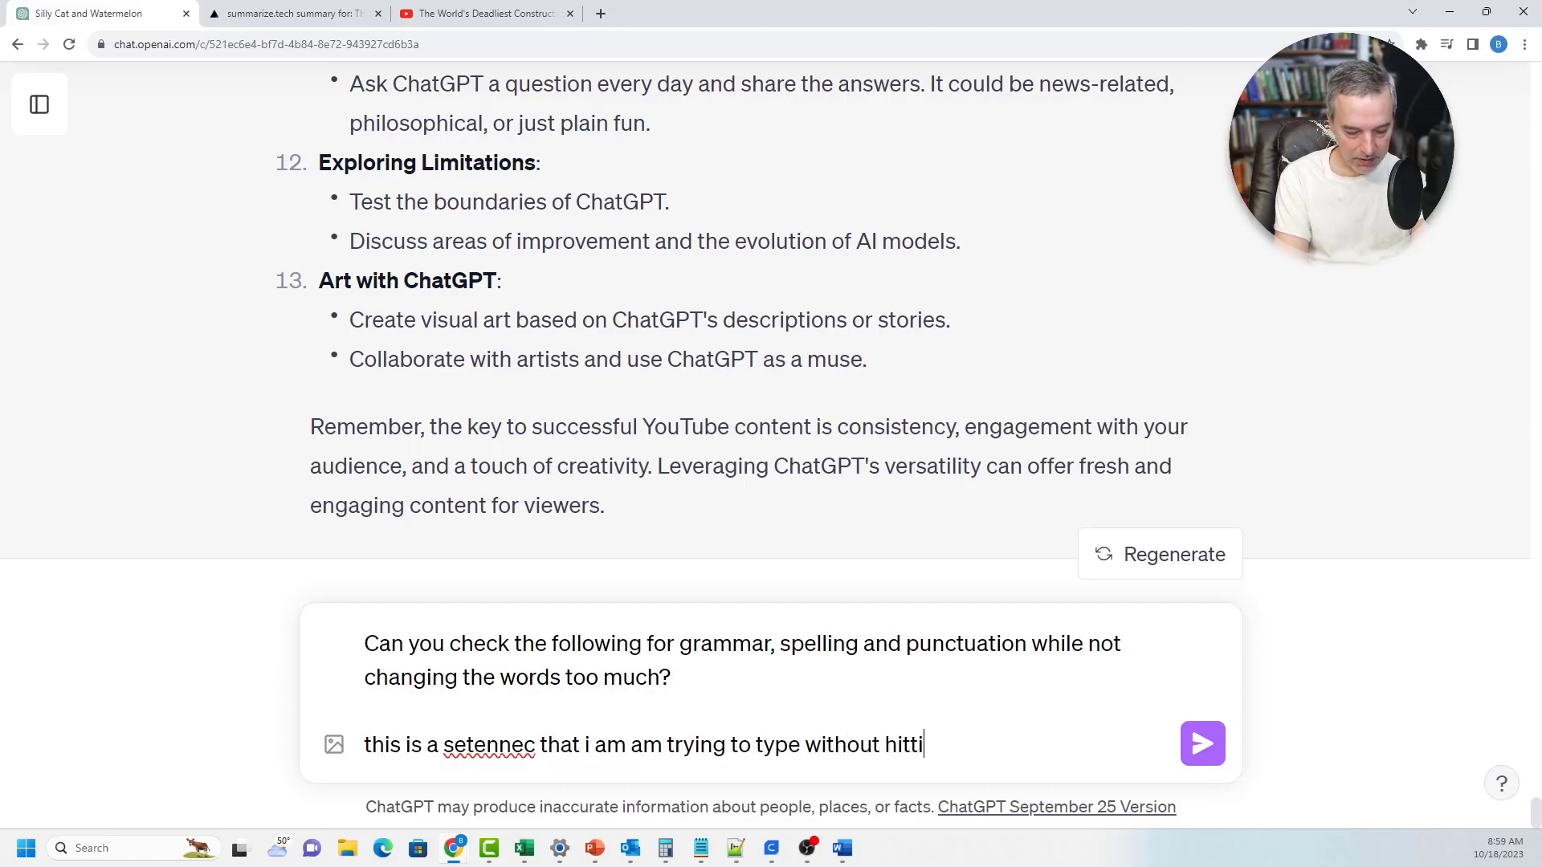
pyautogui.write('ng backspace e')
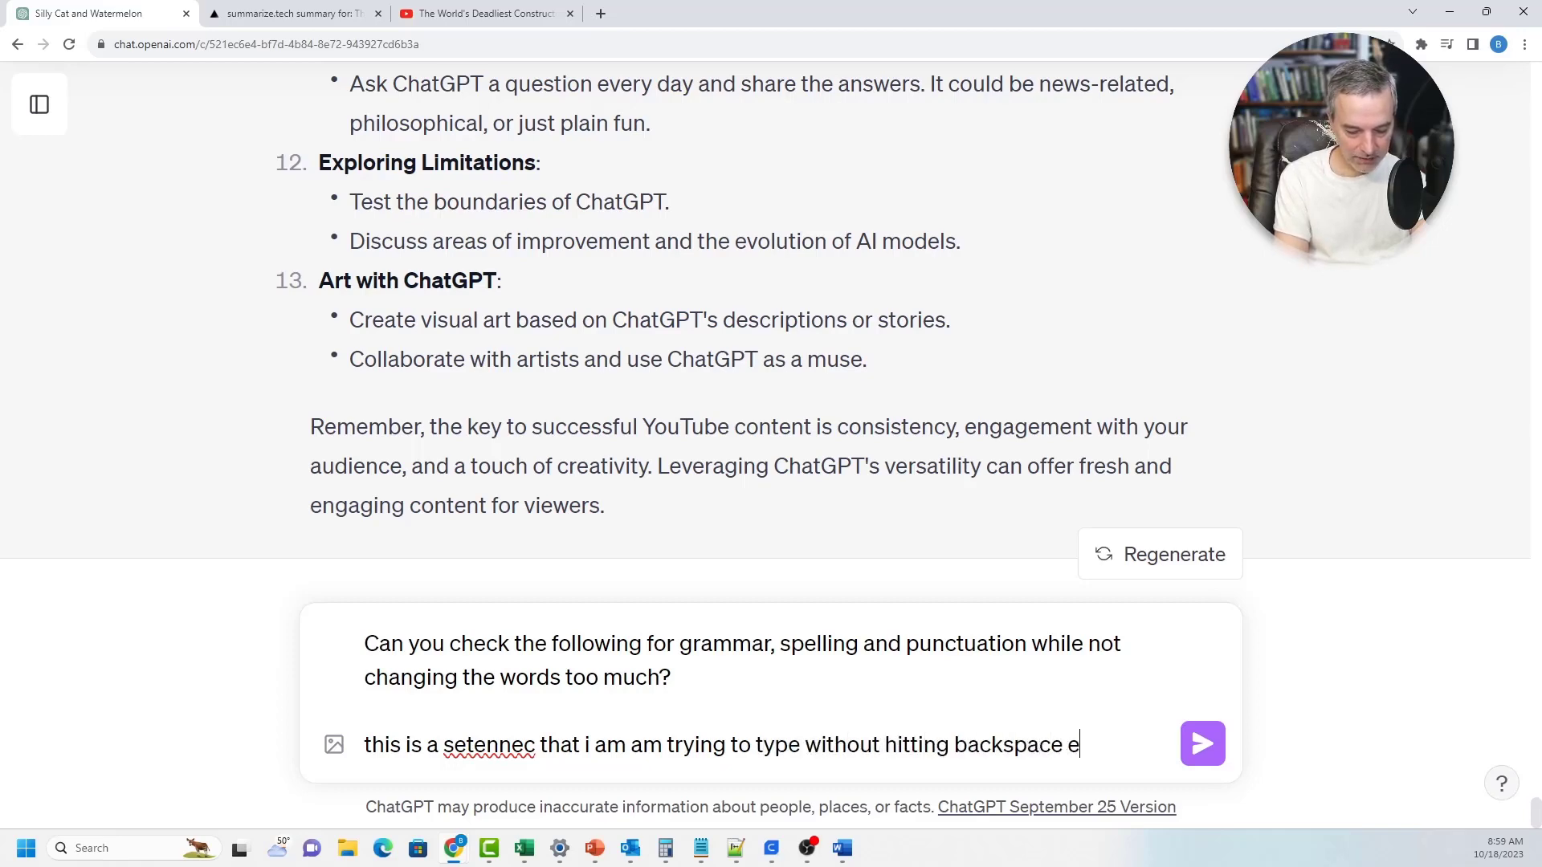
pyautogui.write('ven though that see')
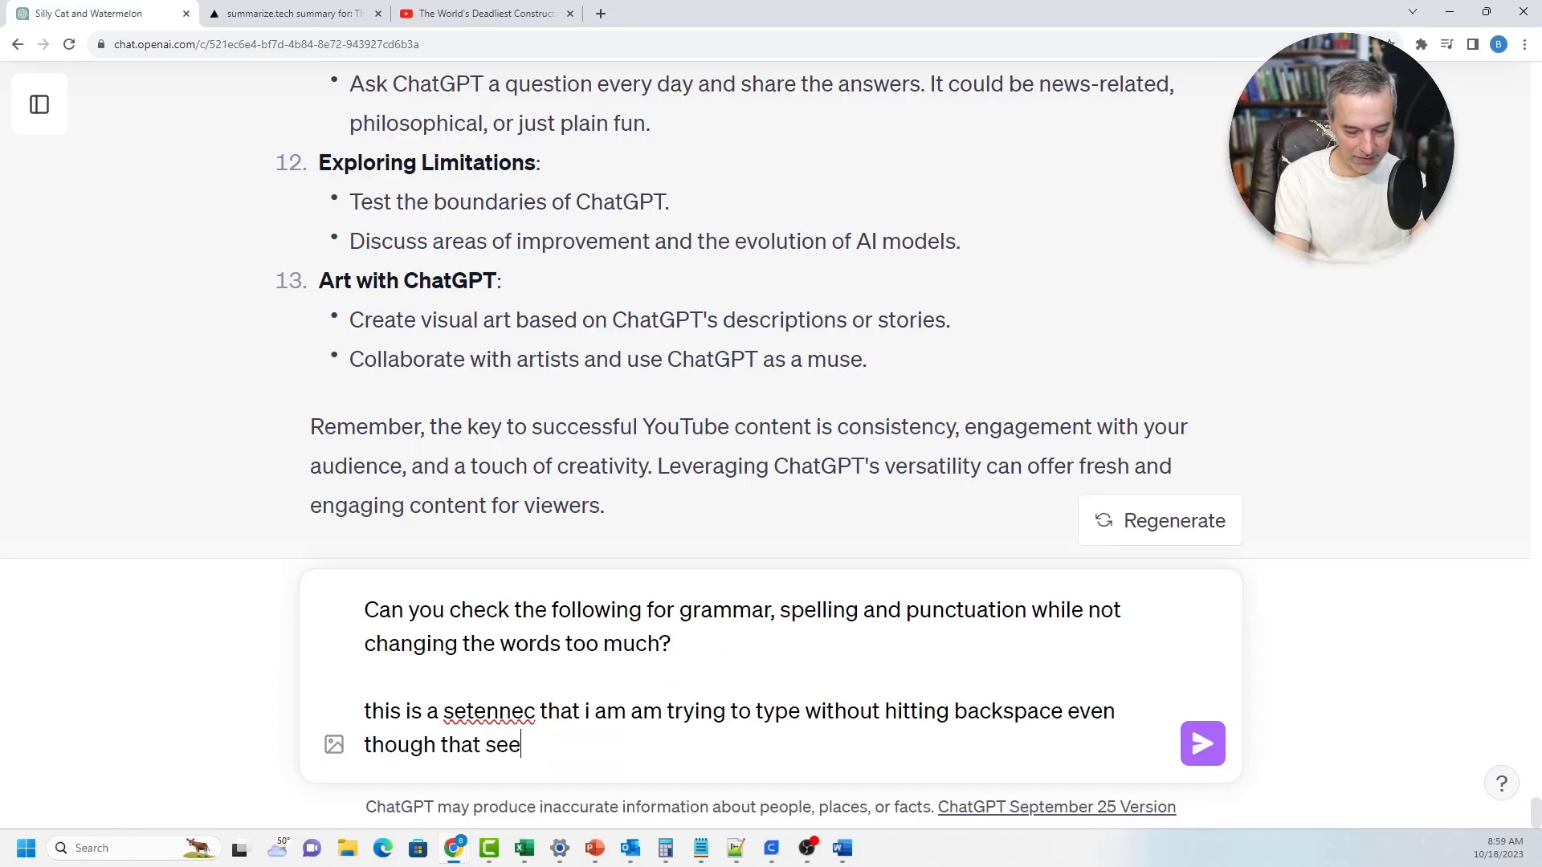
pyautogui.write('ms to bne the n')
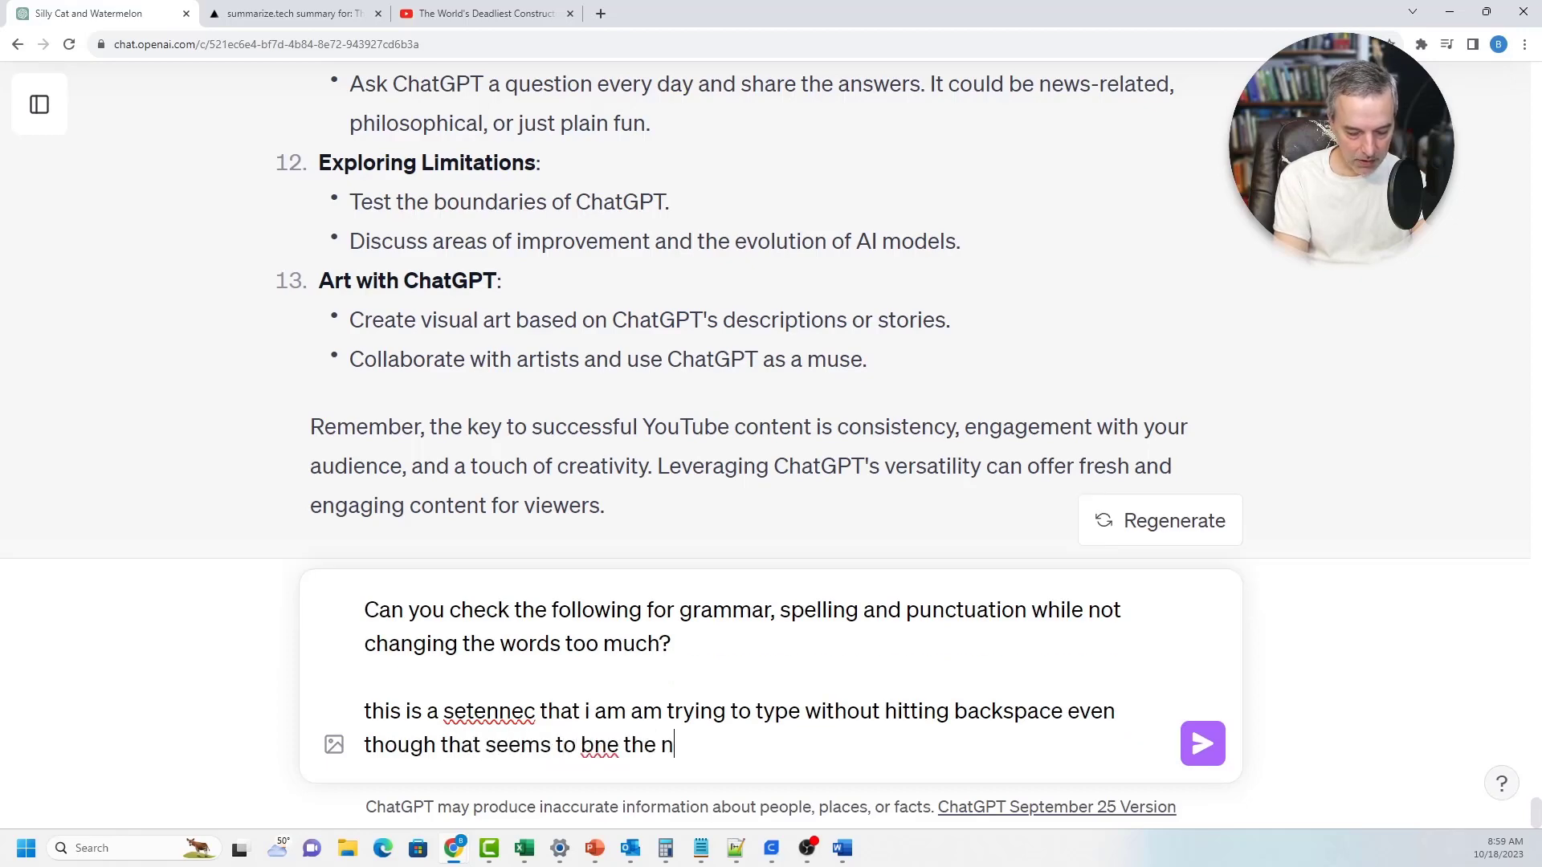
pyautogui.write('ormal thing  to d')
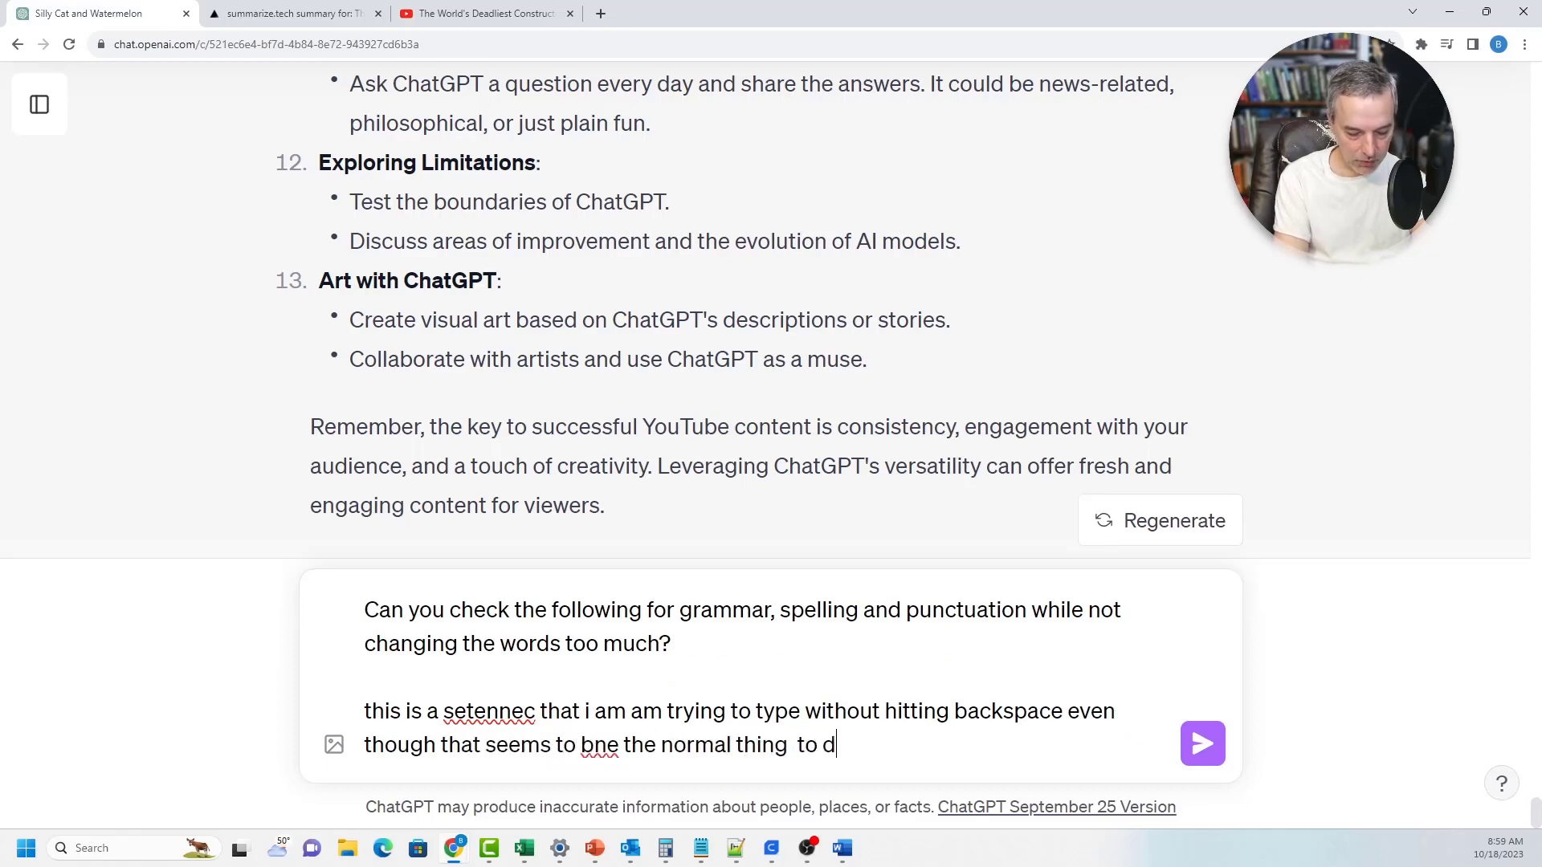
pyautogui.write('o when I am ')
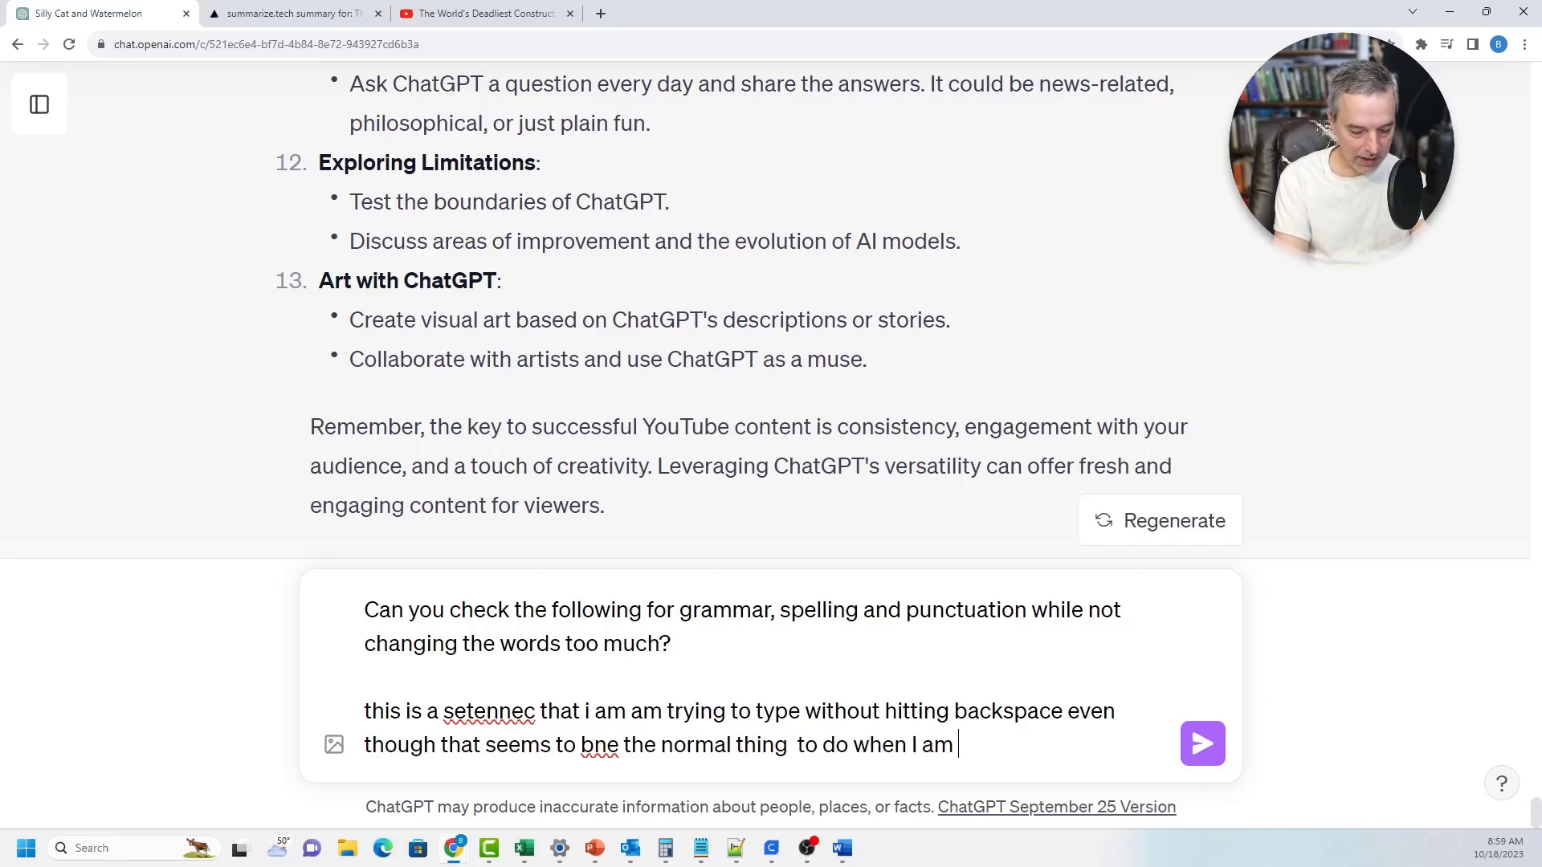
pyautogui.write('typing ')
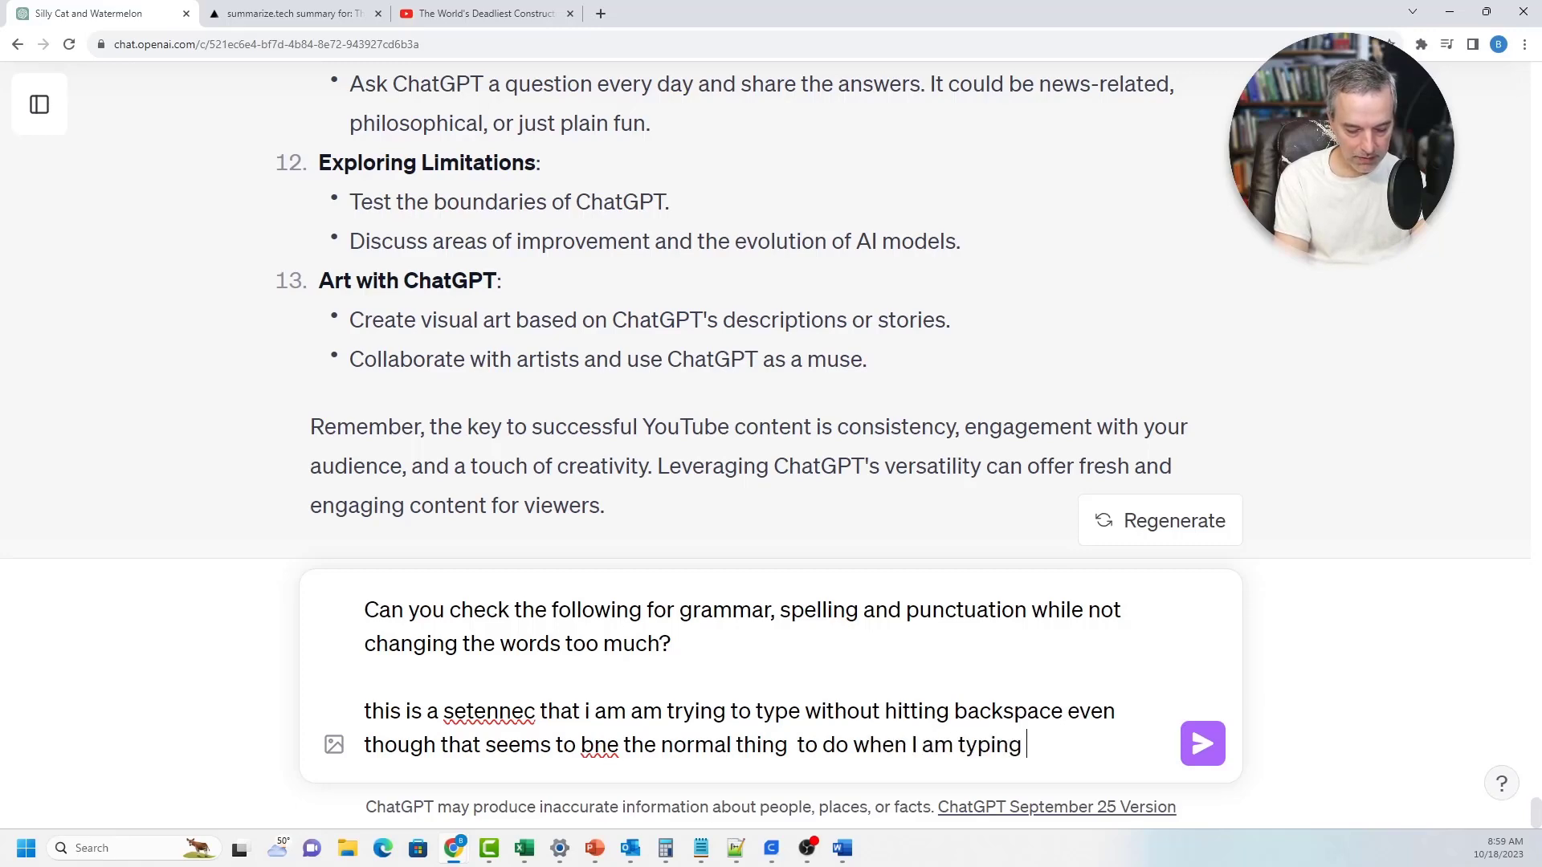
pyautogui.write('this.')
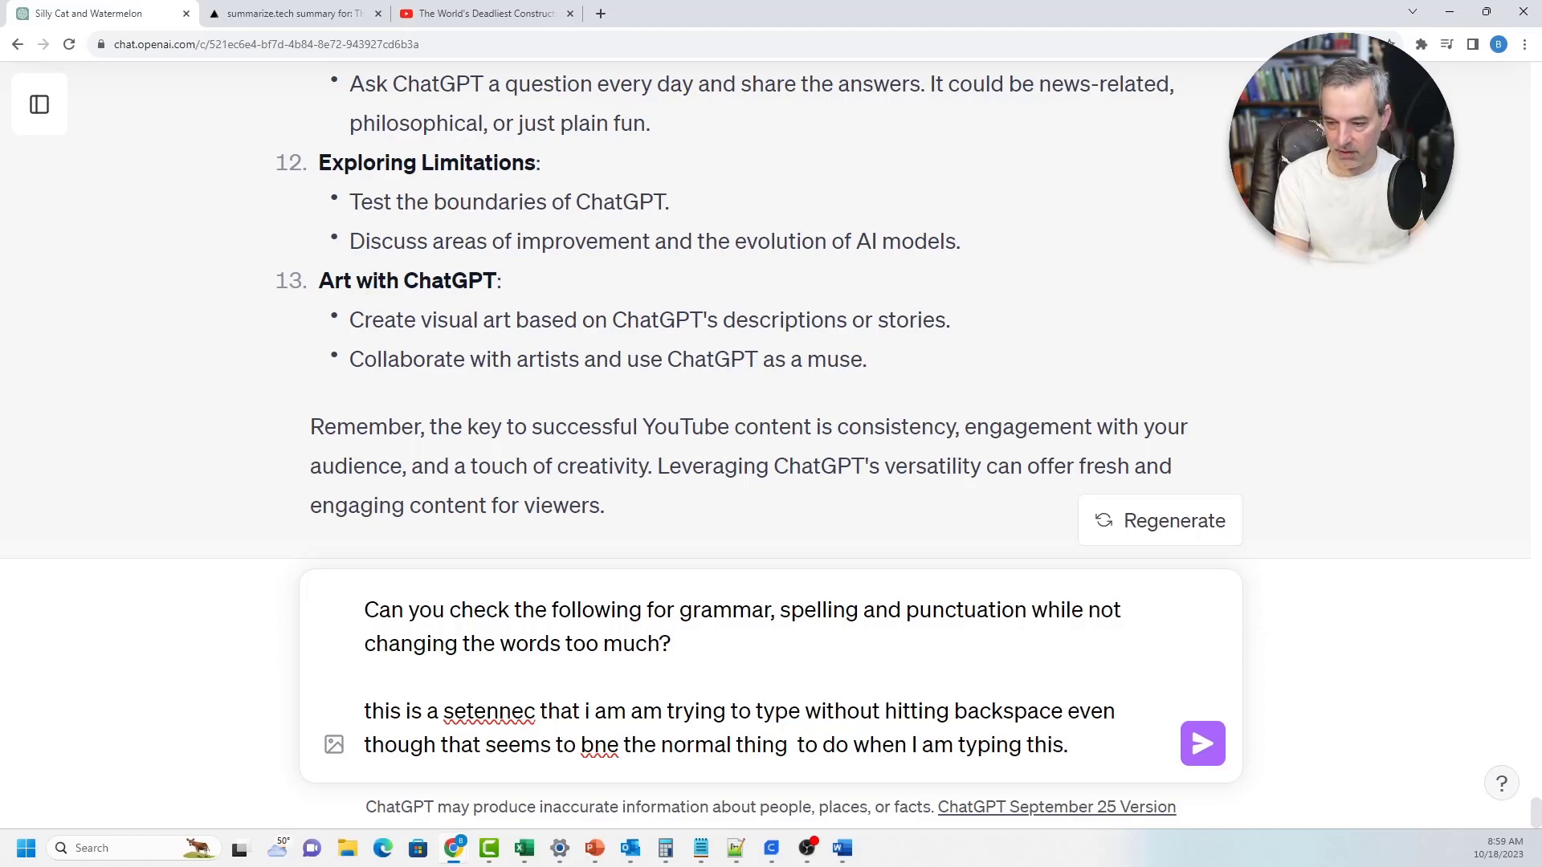
pyautogui.press('Return')
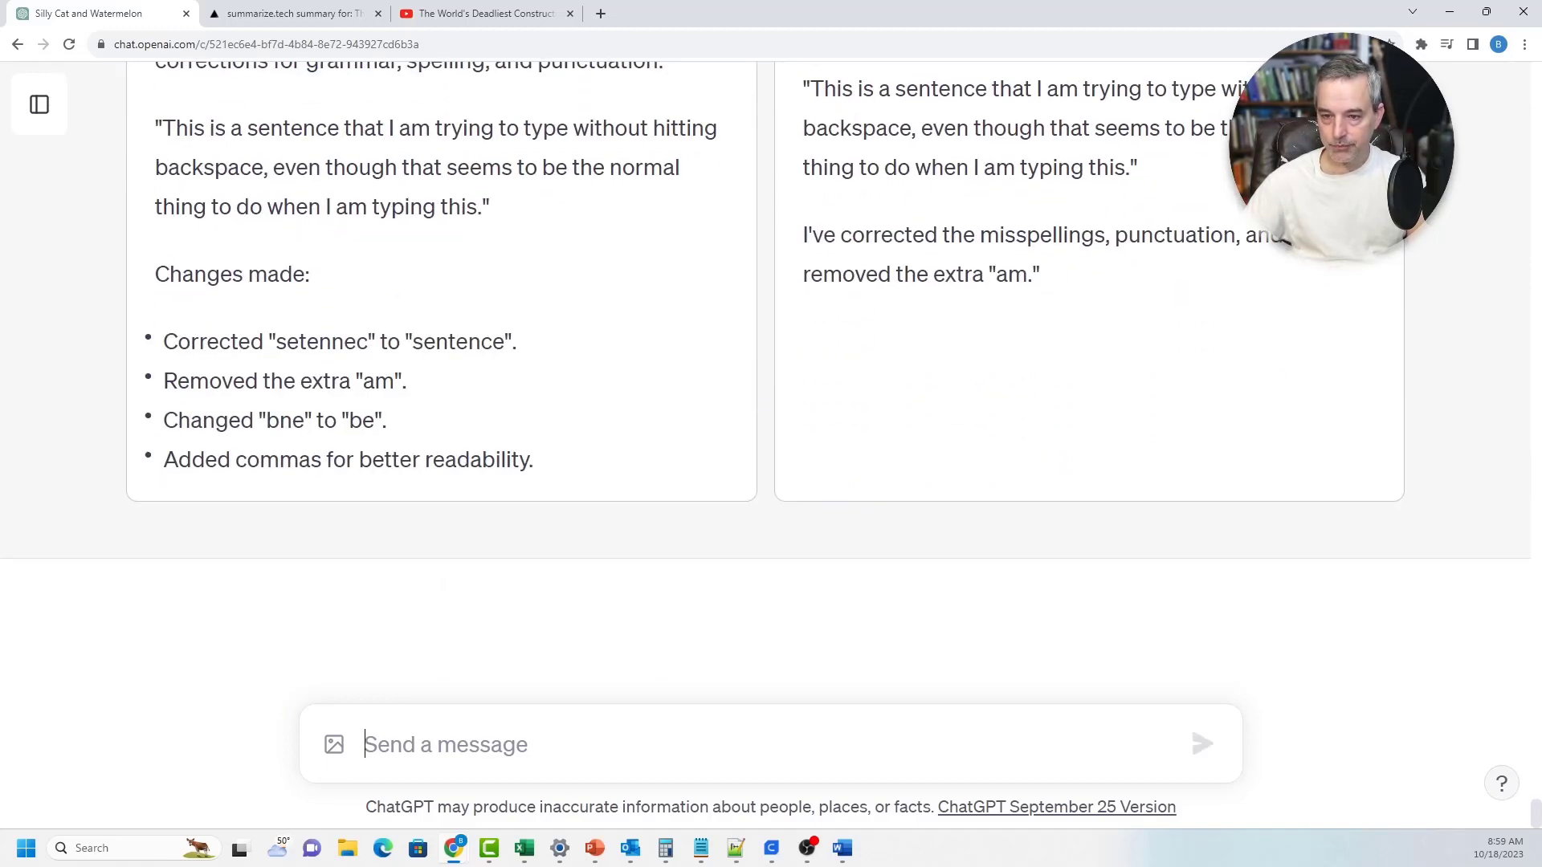
# Scroll through the Response 1 and Response 2 comparison of the corrected sentence
pyautogui.scroll(3, 763, 402)
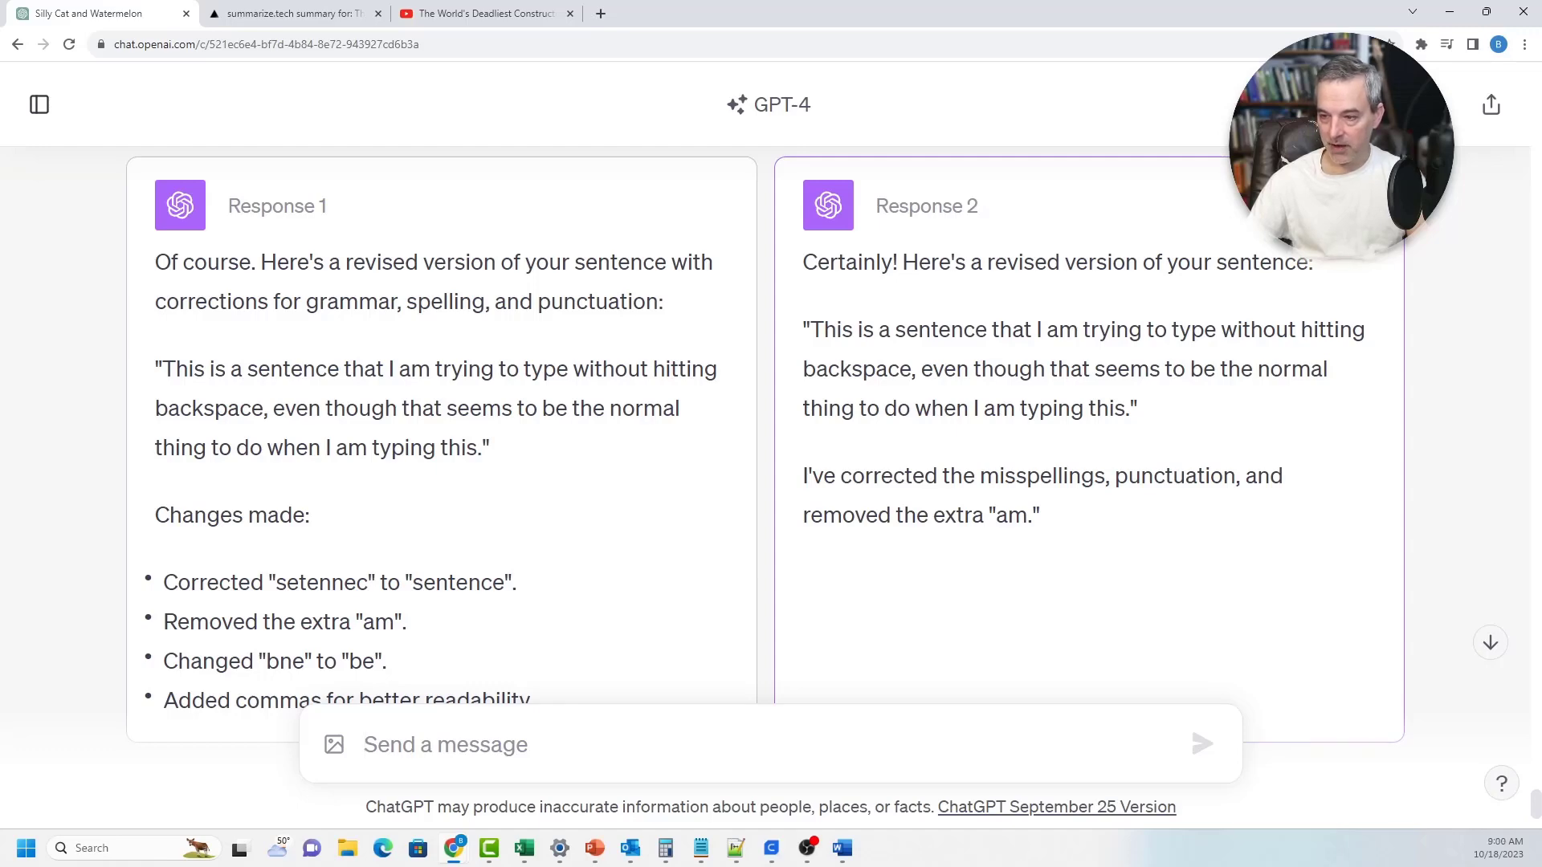
pyautogui.scroll(-1, 763, 401)
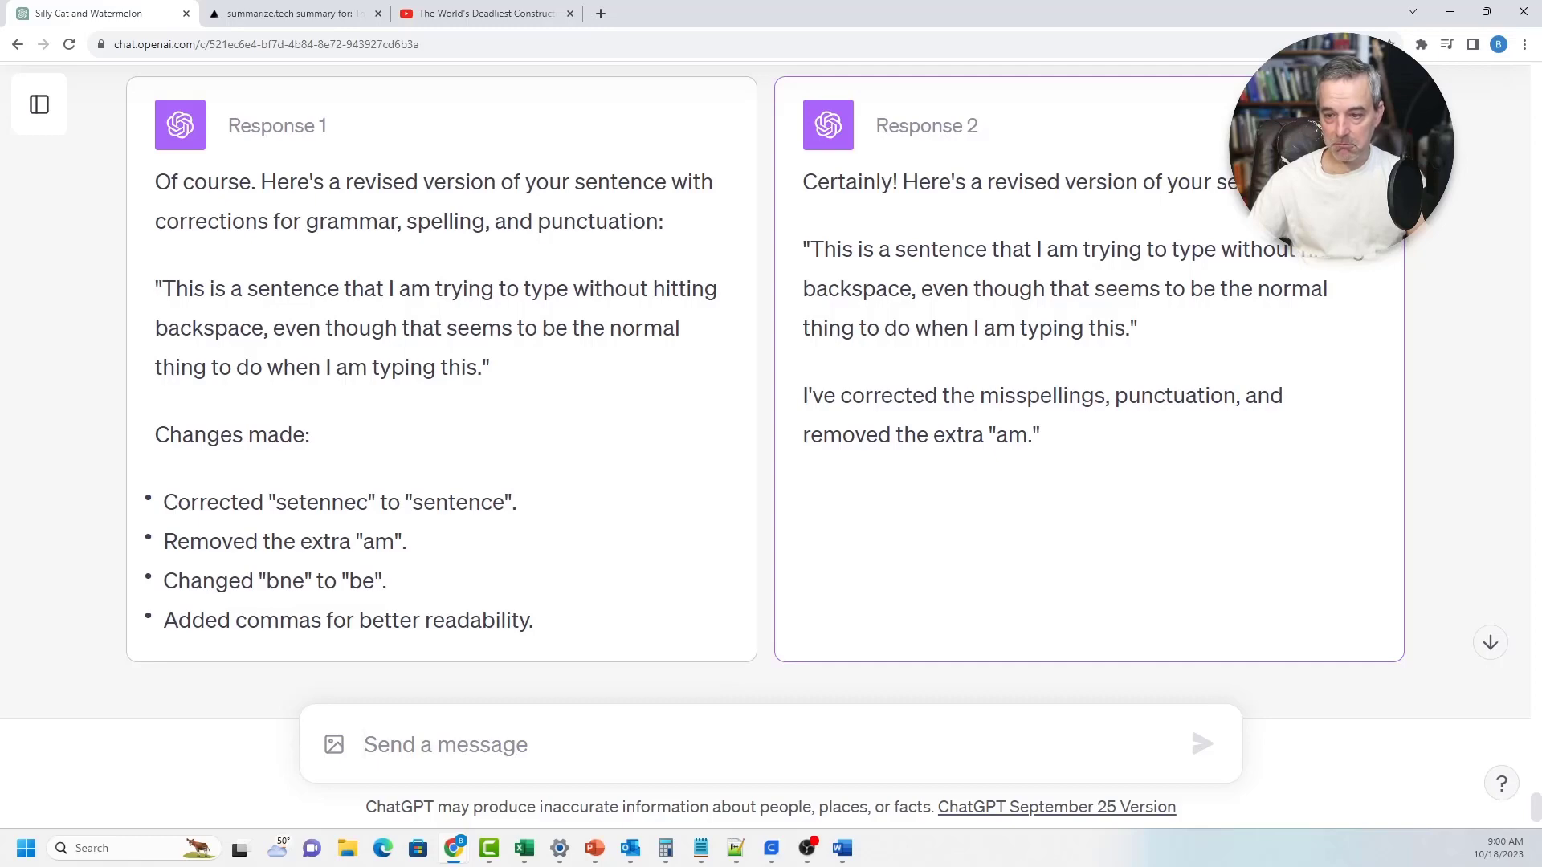
pyautogui.scroll(1, 763, 386)
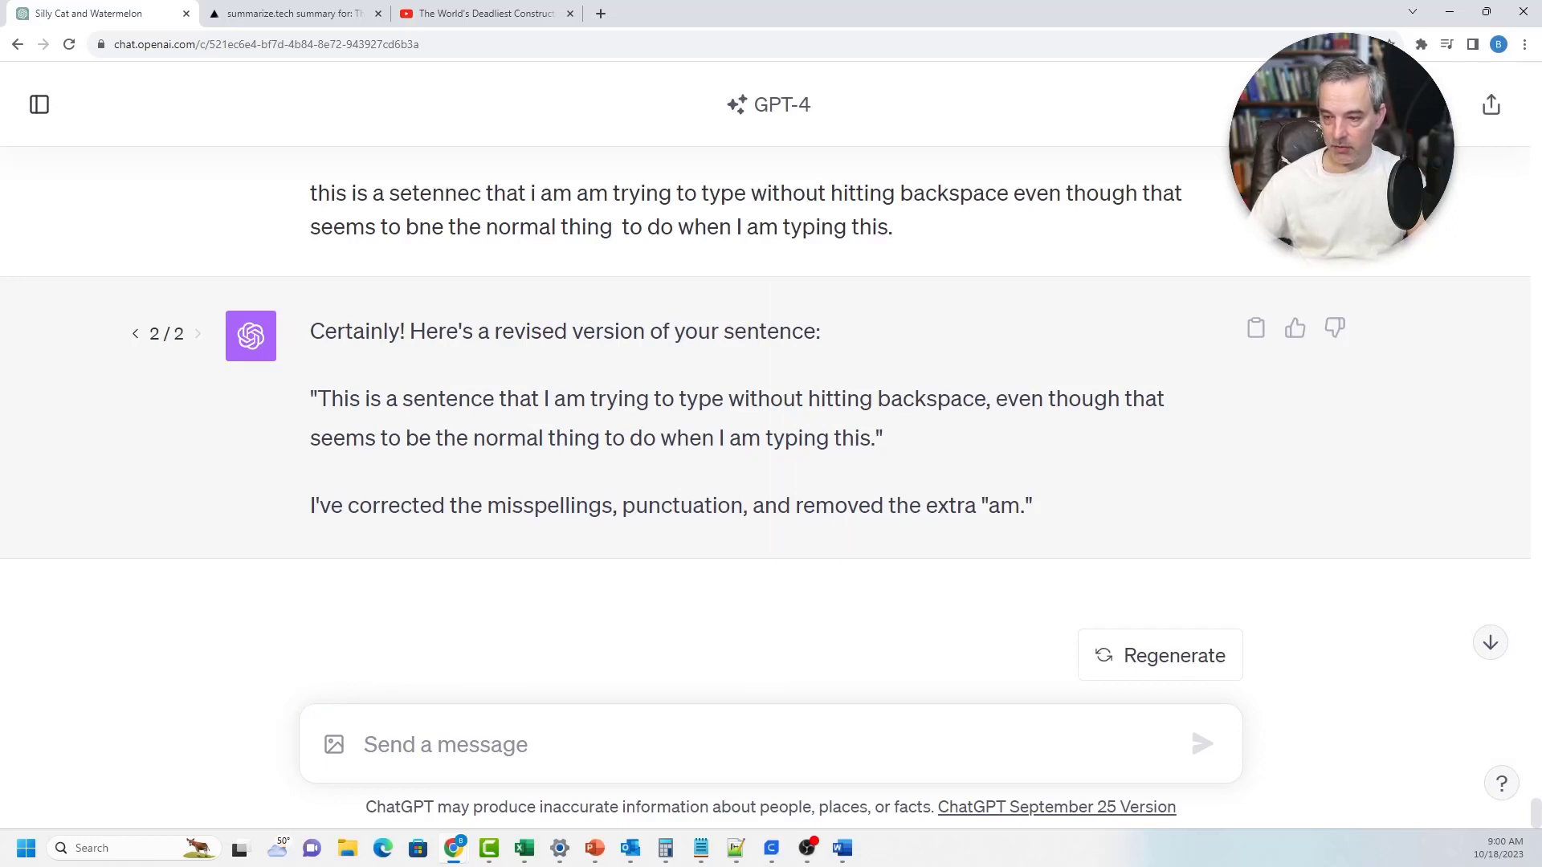
pyautogui.moveTo(883, 438); pyautogui.dragTo(310, 398)
pyautogui.moveTo(893, 226); pyautogui.dragTo(310, 193)
pyautogui.scroll(1, 310, 193)
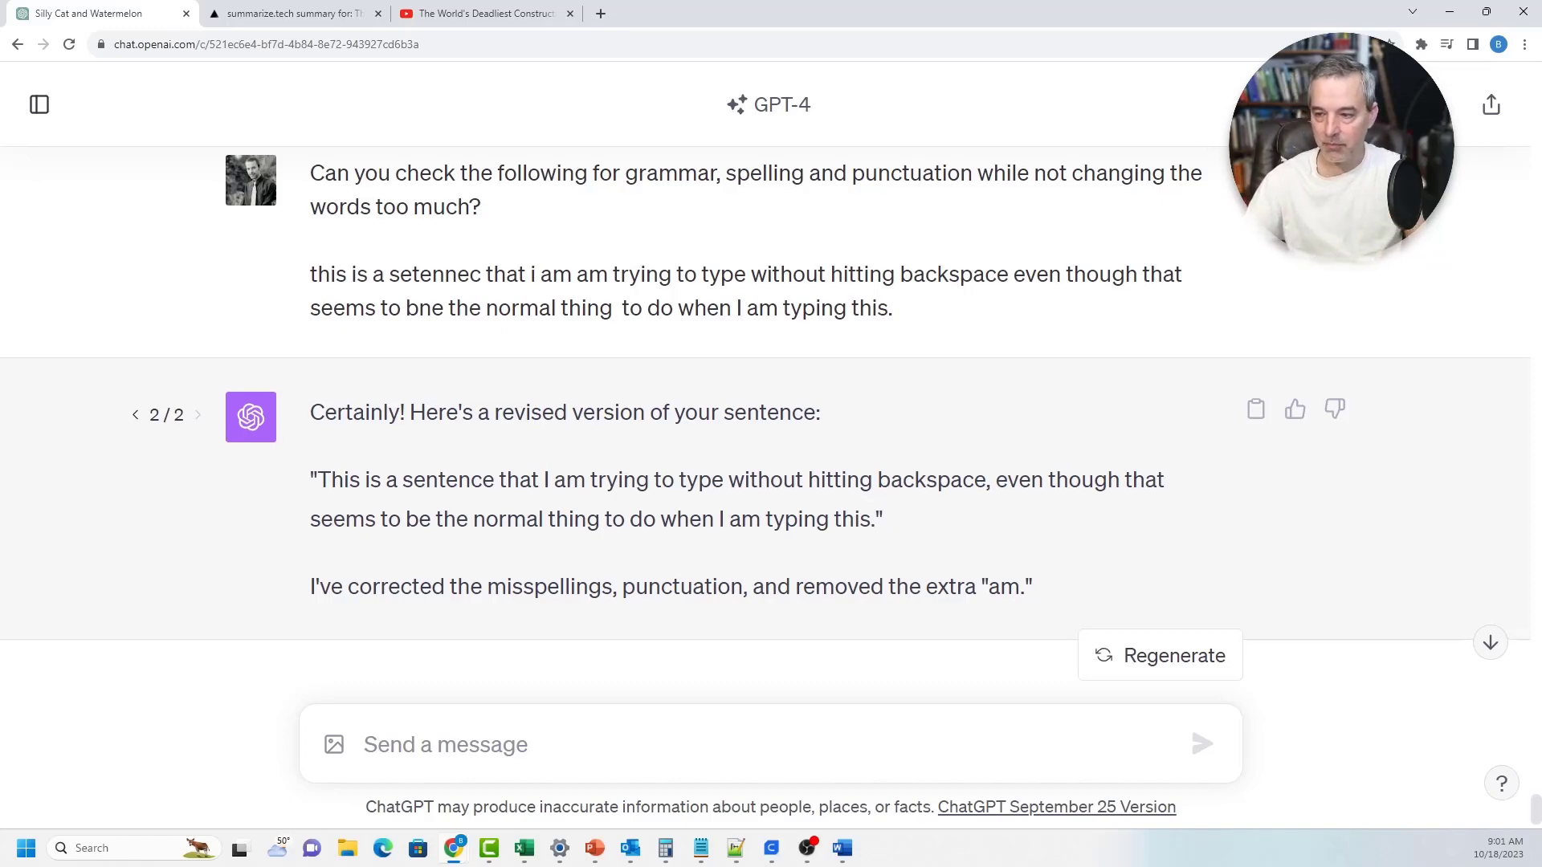
pyautogui.scroll(-2, 765, 381)
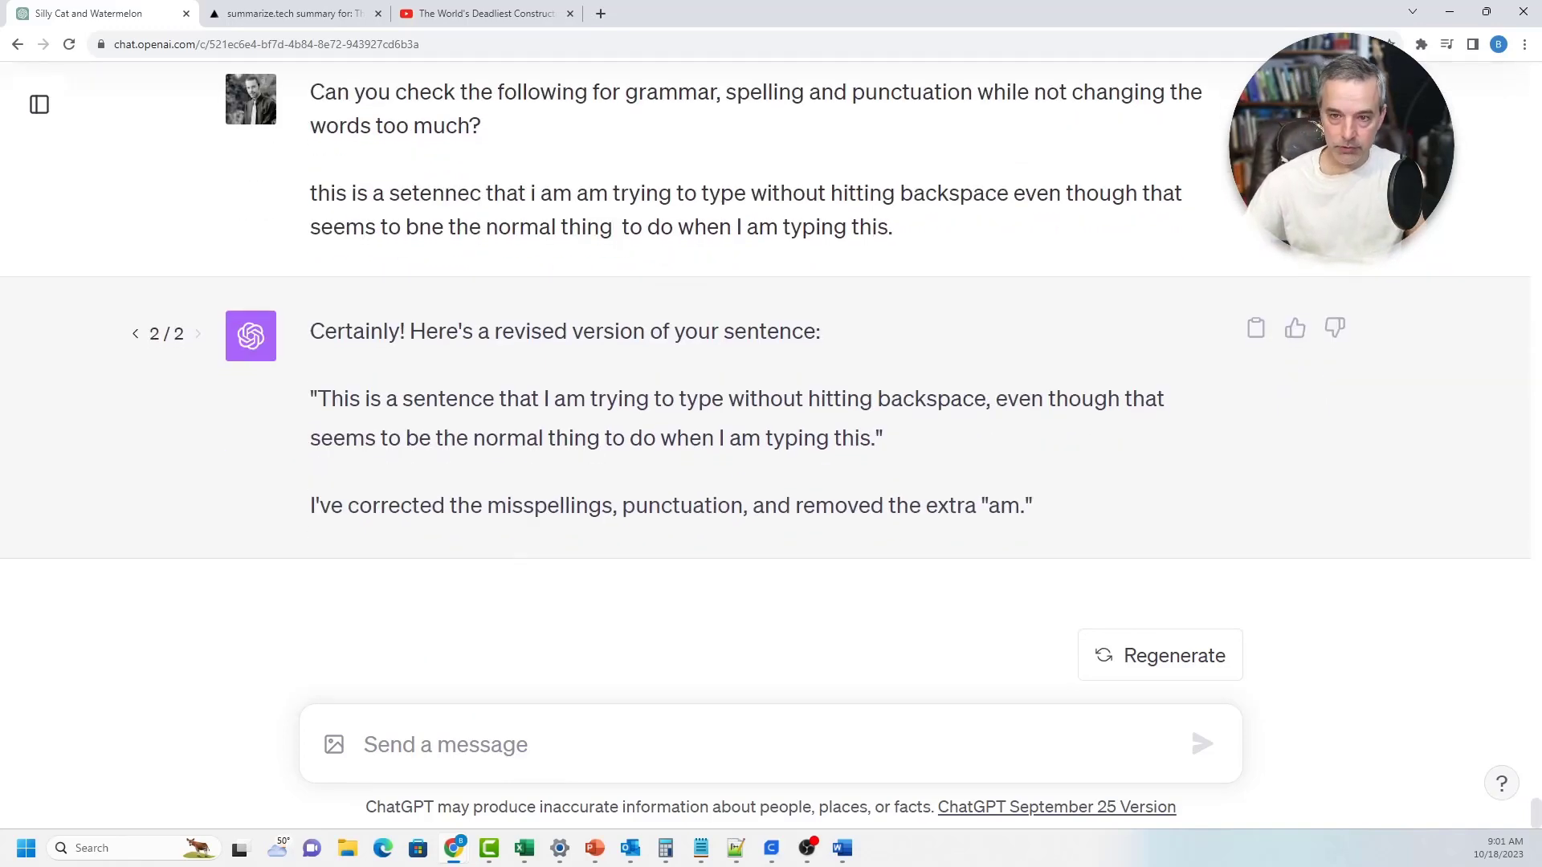